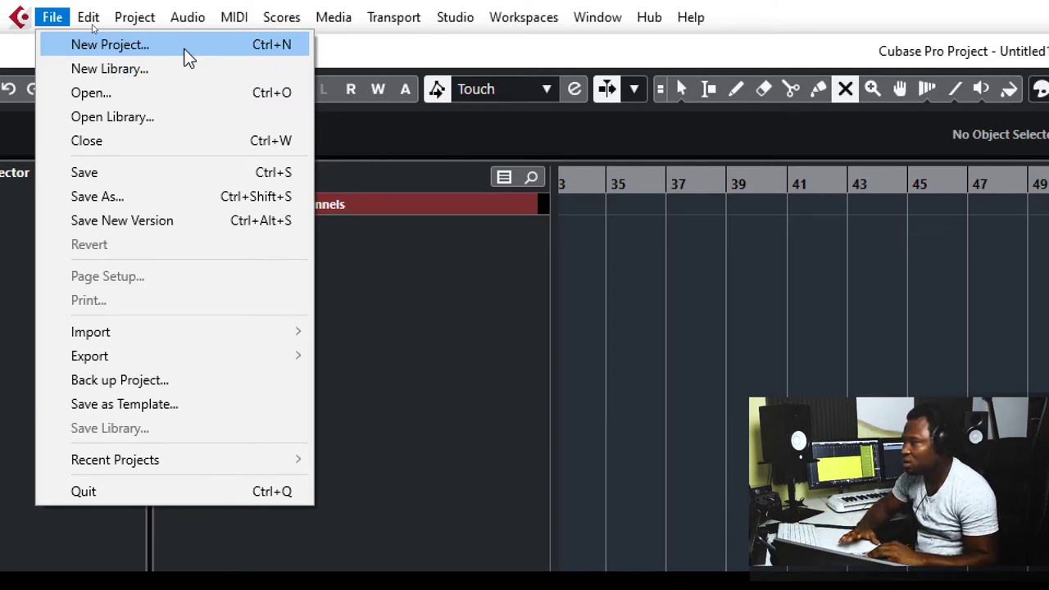
Step: Start a new project to view the Recording templates in the hub, and close the hub without creating one
left_click(185, 45)
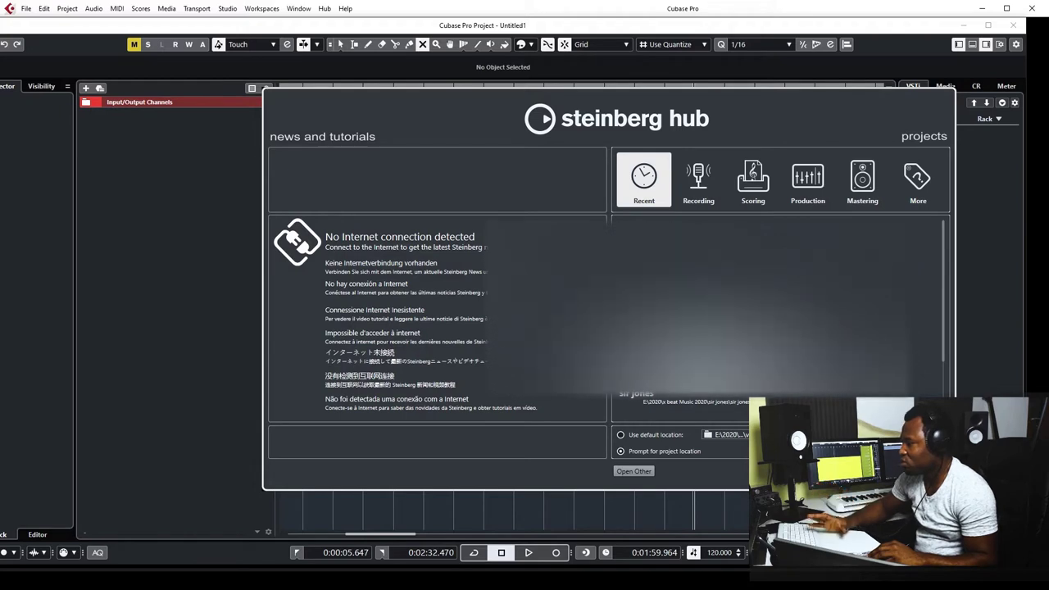
left_click(702, 179)
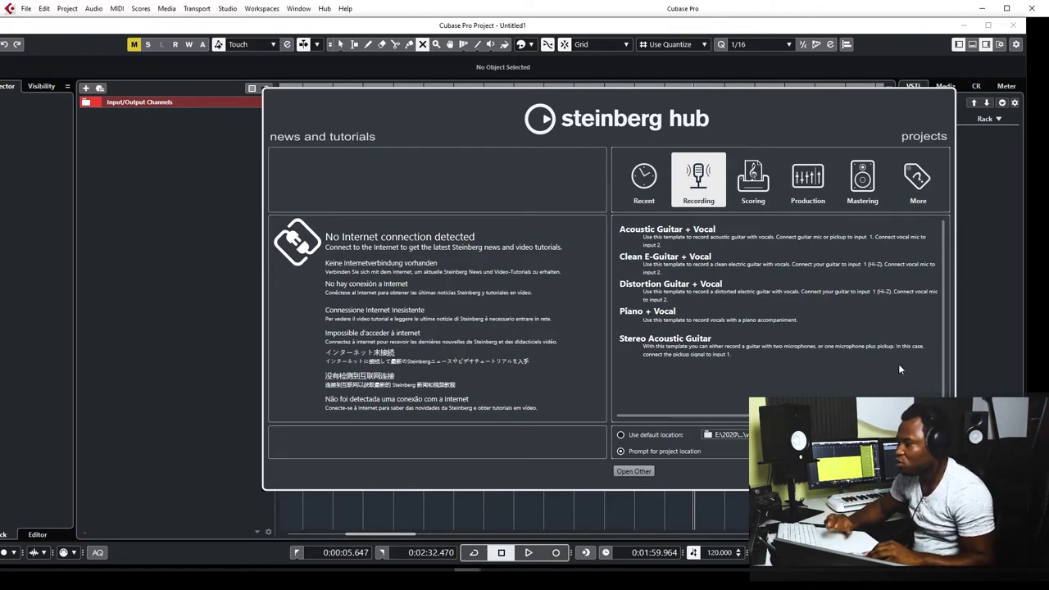
key("Escape")
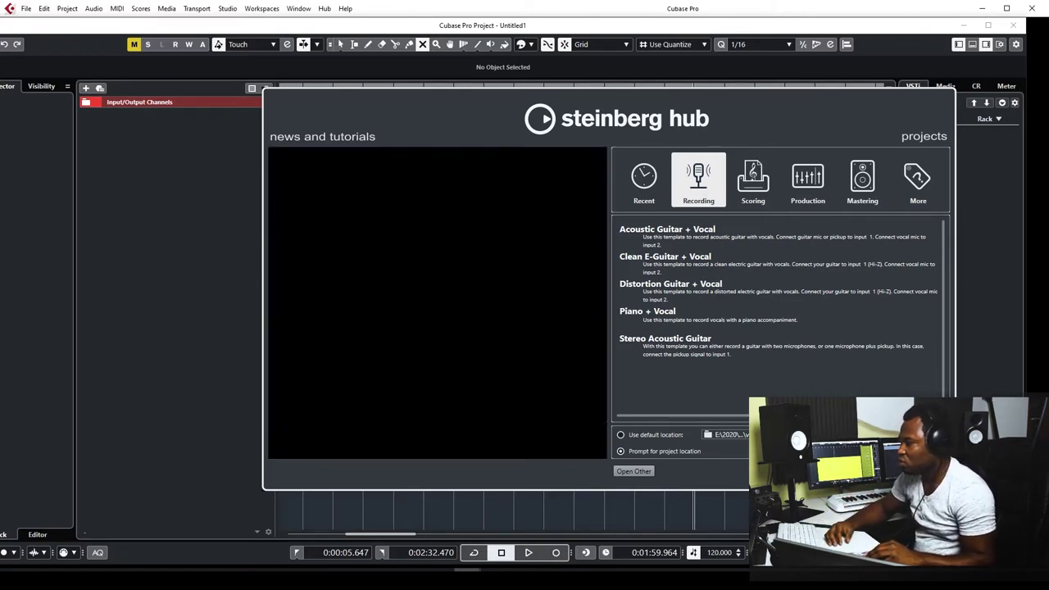
Step: Start a new library to view its project folder prompt, and dismiss it without choosing a folder
left_click(27, 9)
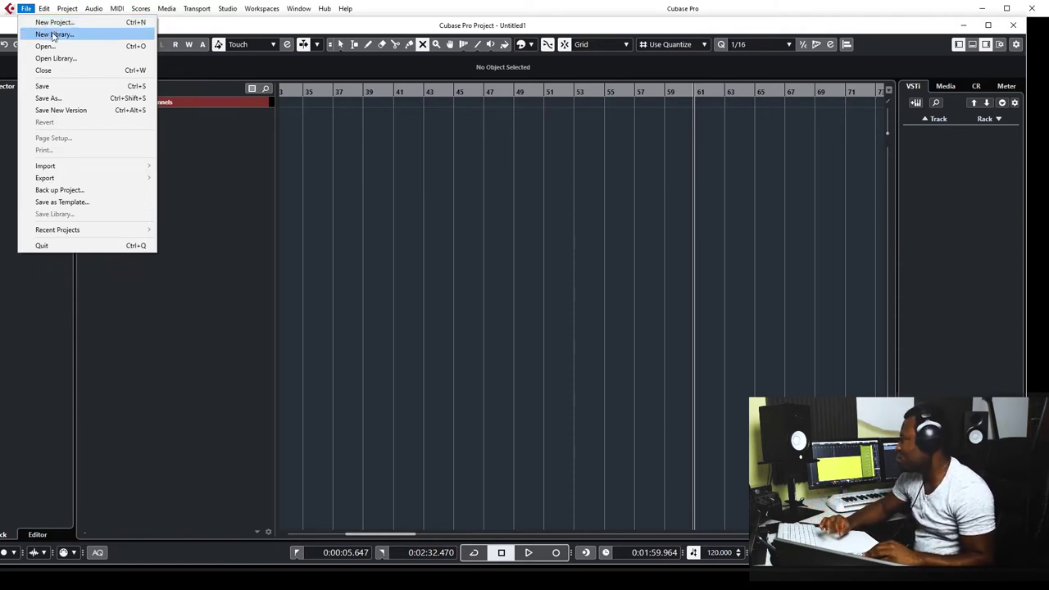
left_click(53, 35)
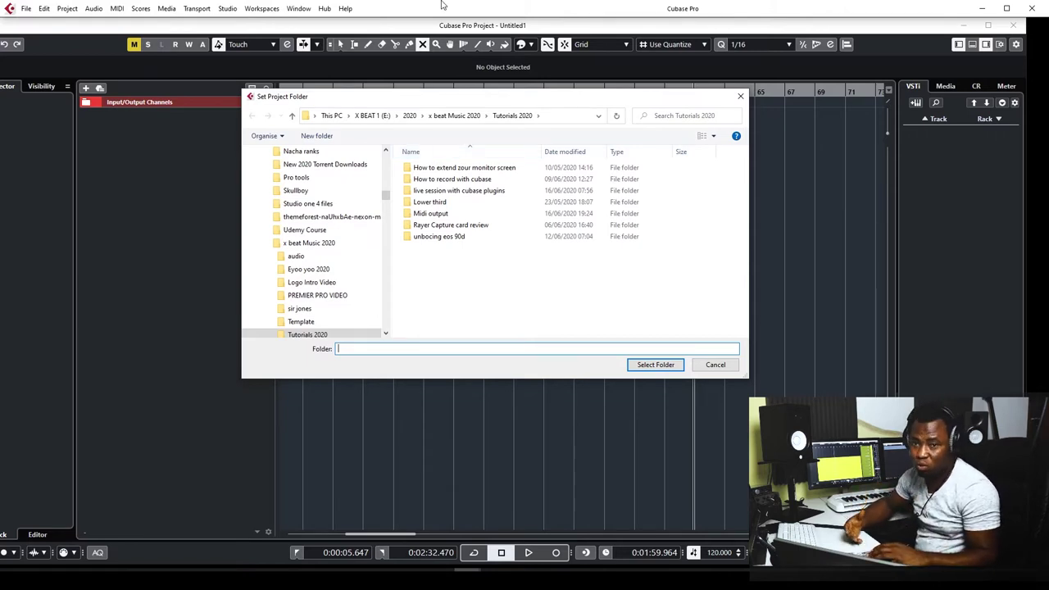
left_click(740, 96)
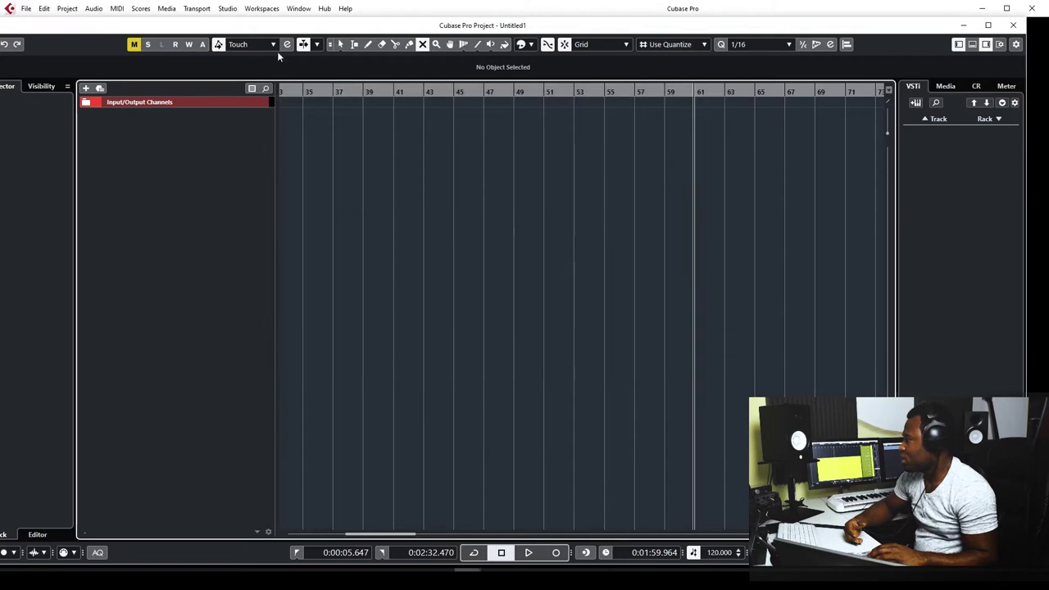
Step: Review the available file commands, including the Import, Export and Recent Projects options
left_click(26, 8)
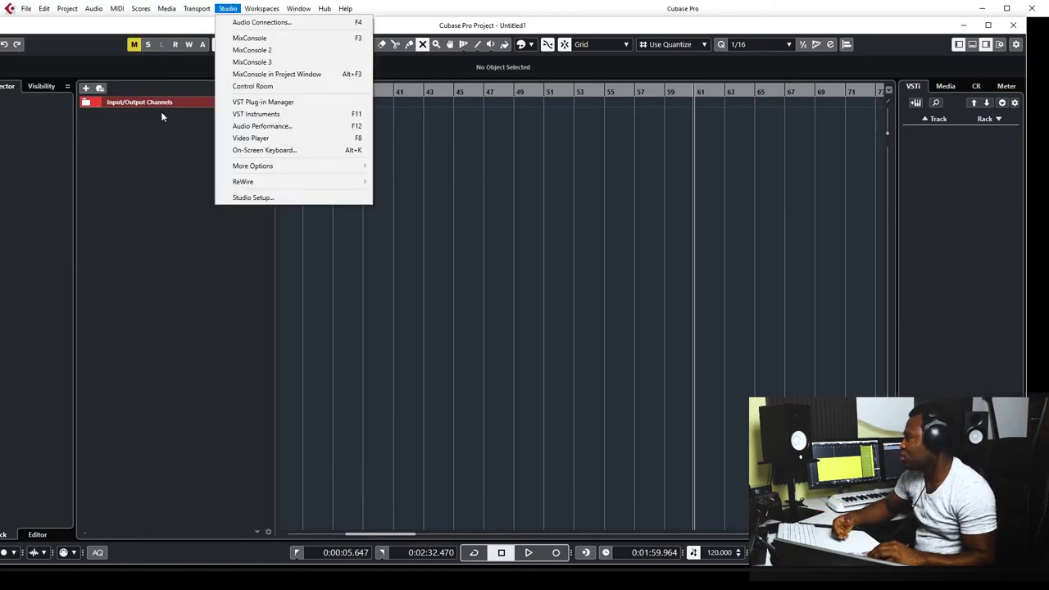
mouse_move(23, 10)
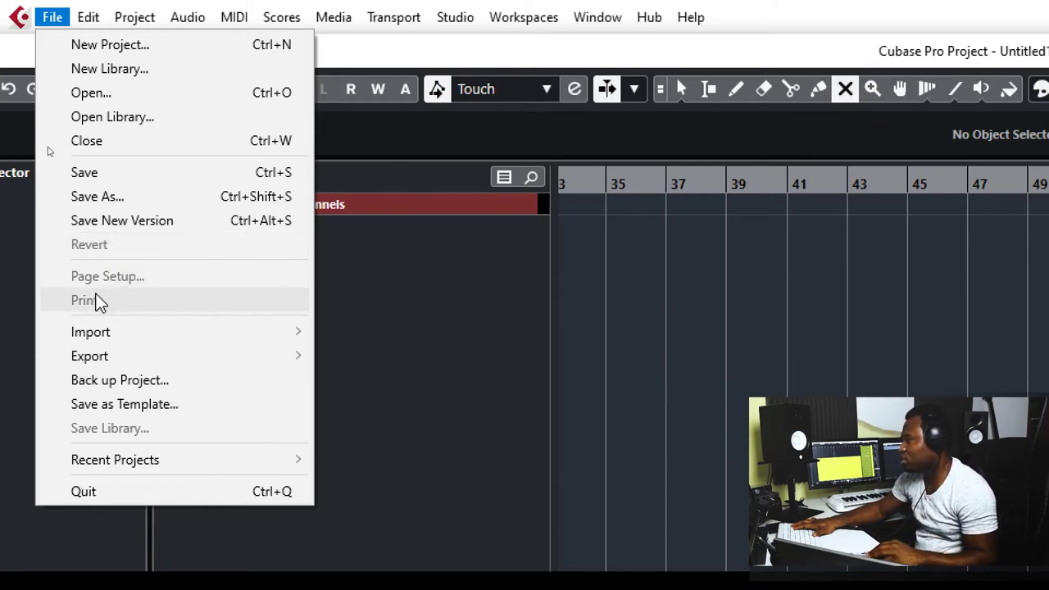
mouse_move(141, 334)
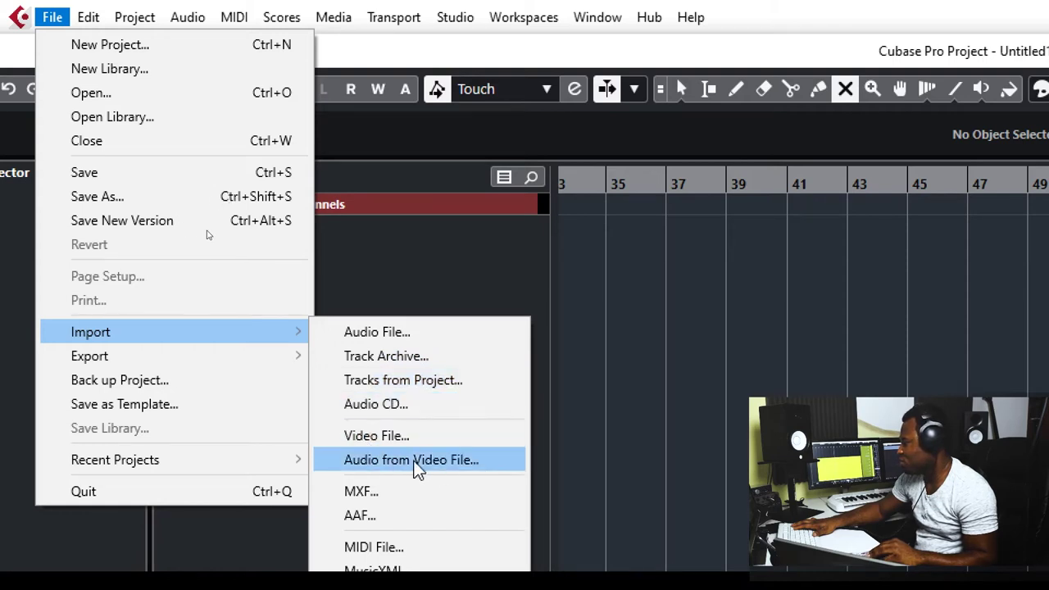
mouse_move(205, 355)
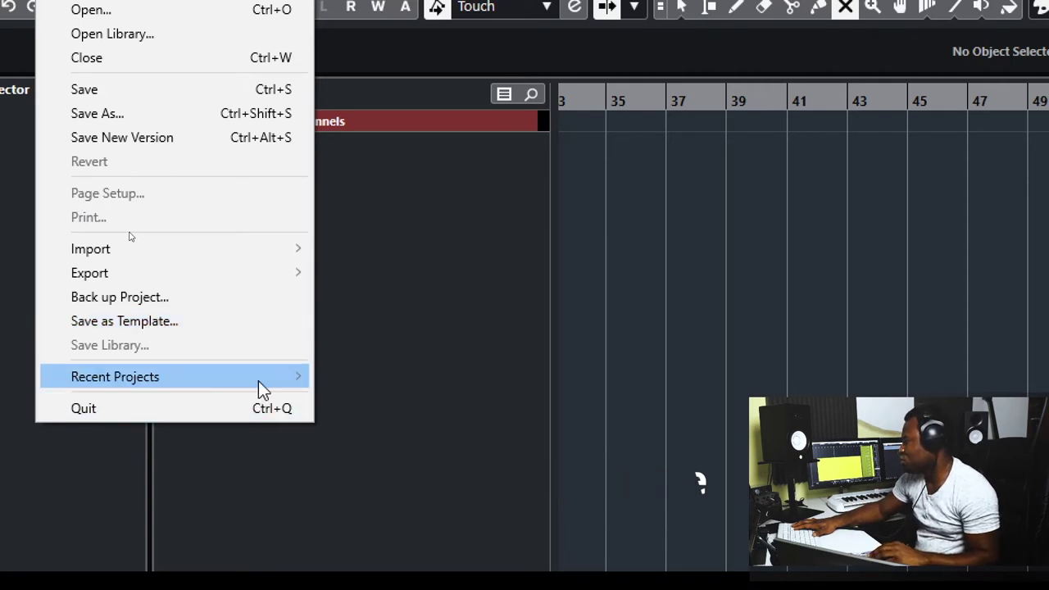
mouse_move(271, 378)
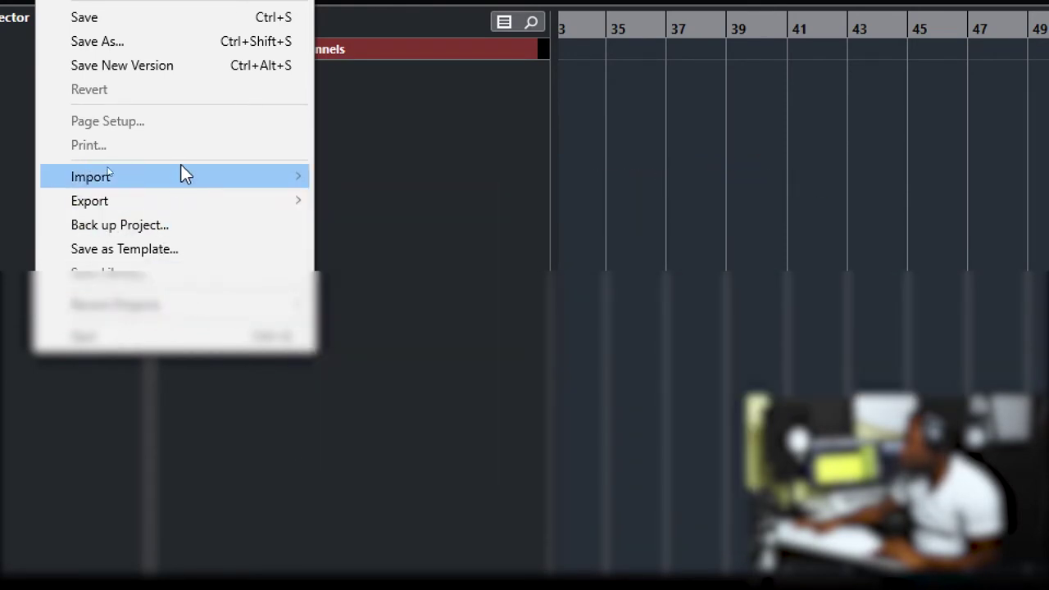
mouse_move(211, 174)
left_click(434, 90)
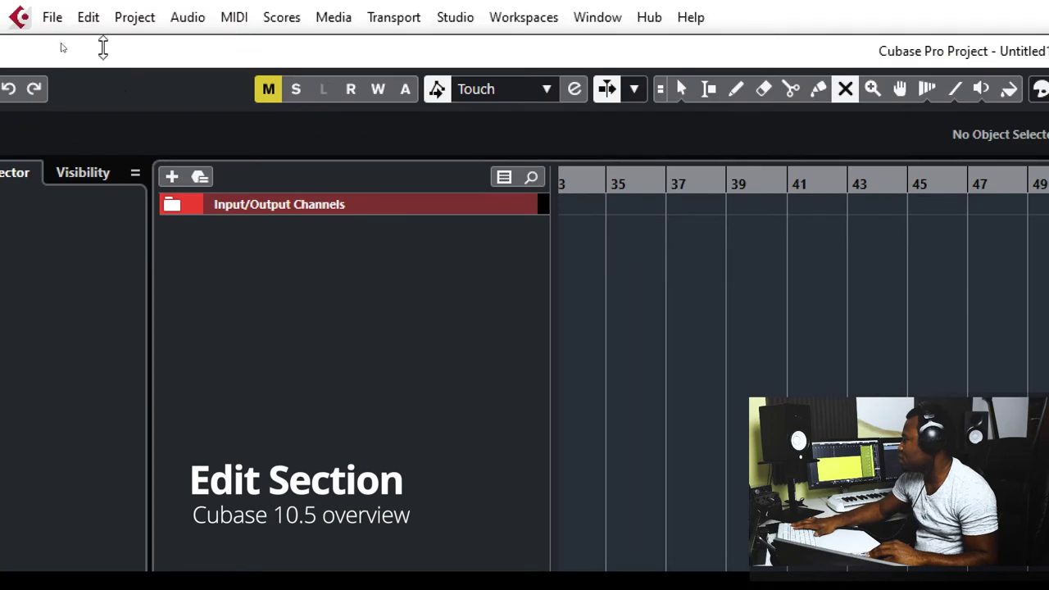
Step: Review the editing commands, examining the Functions, Render in Place, Range and Select options
left_click(87, 20)
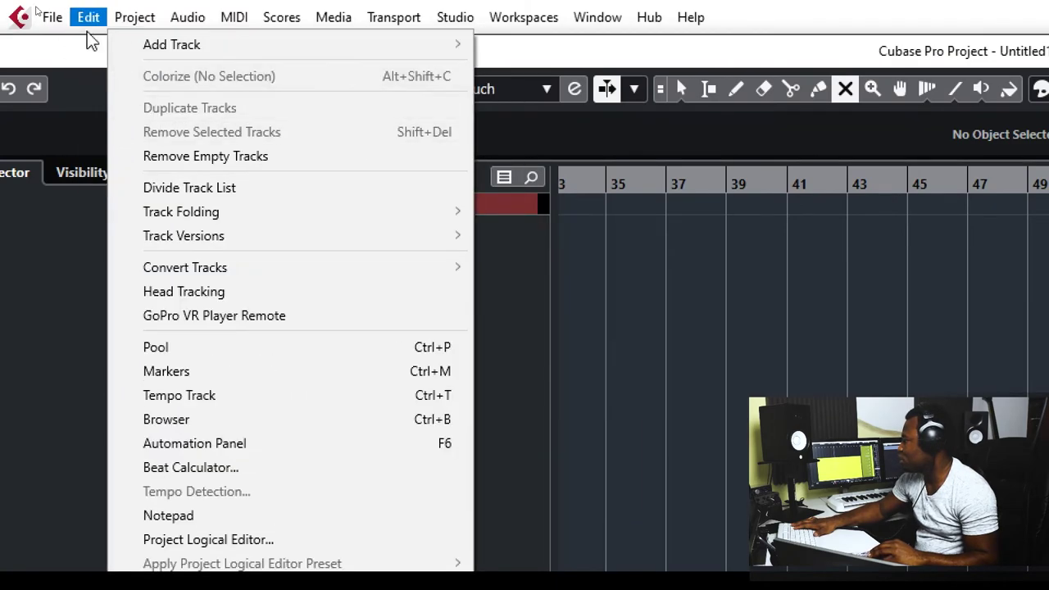
mouse_move(52, 18)
mouse_move(88, 17)
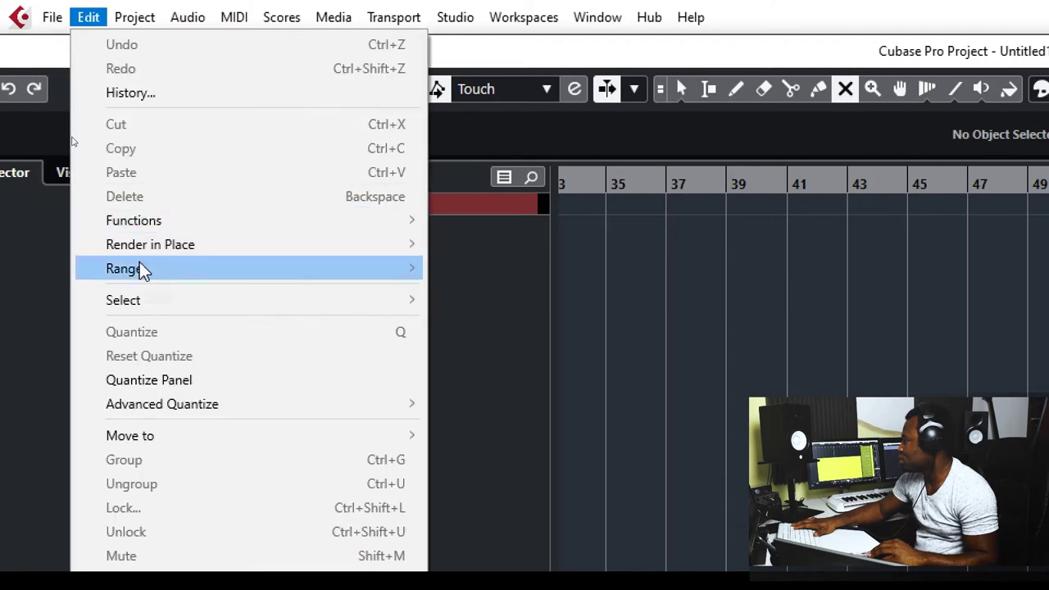
mouse_move(168, 228)
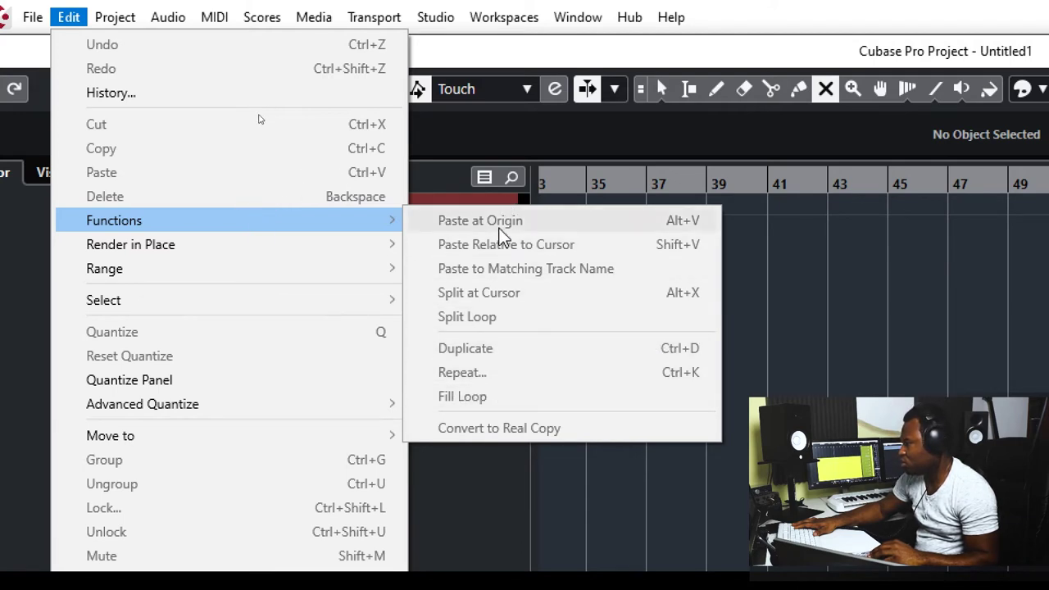
mouse_move(196, 246)
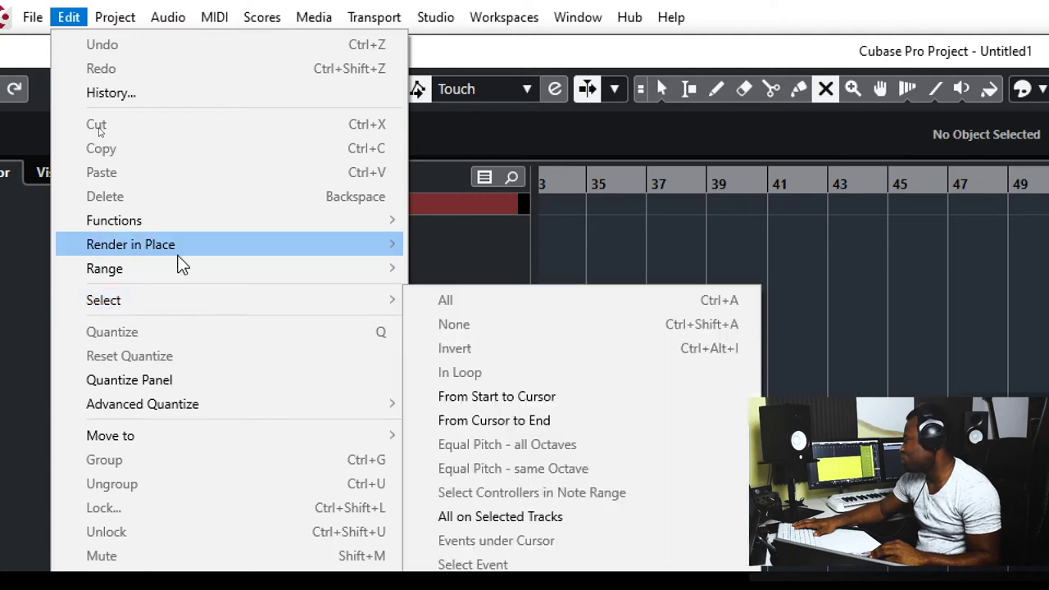
mouse_move(180, 272)
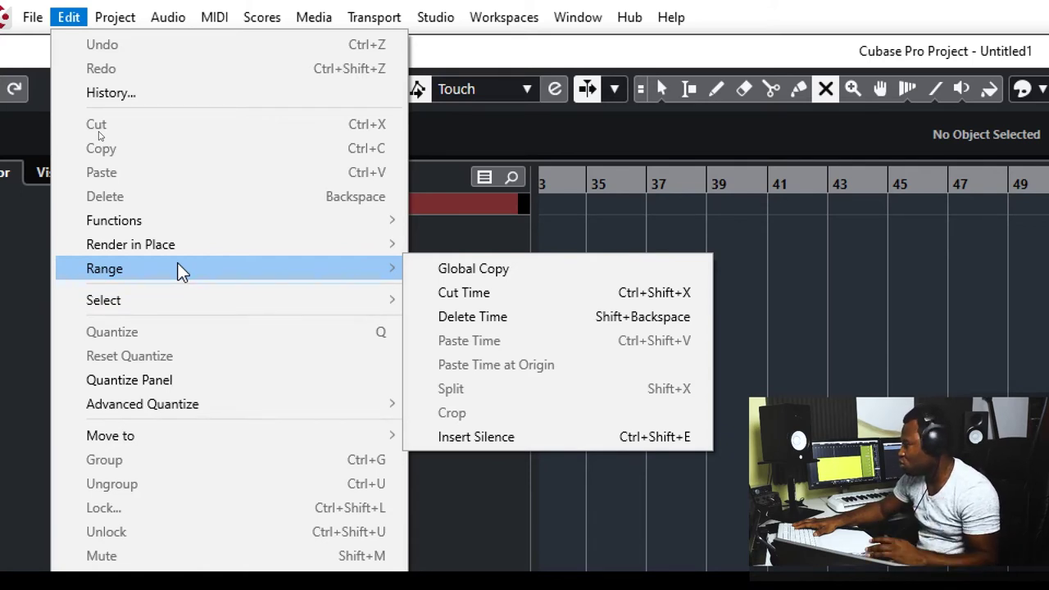
mouse_move(150, 308)
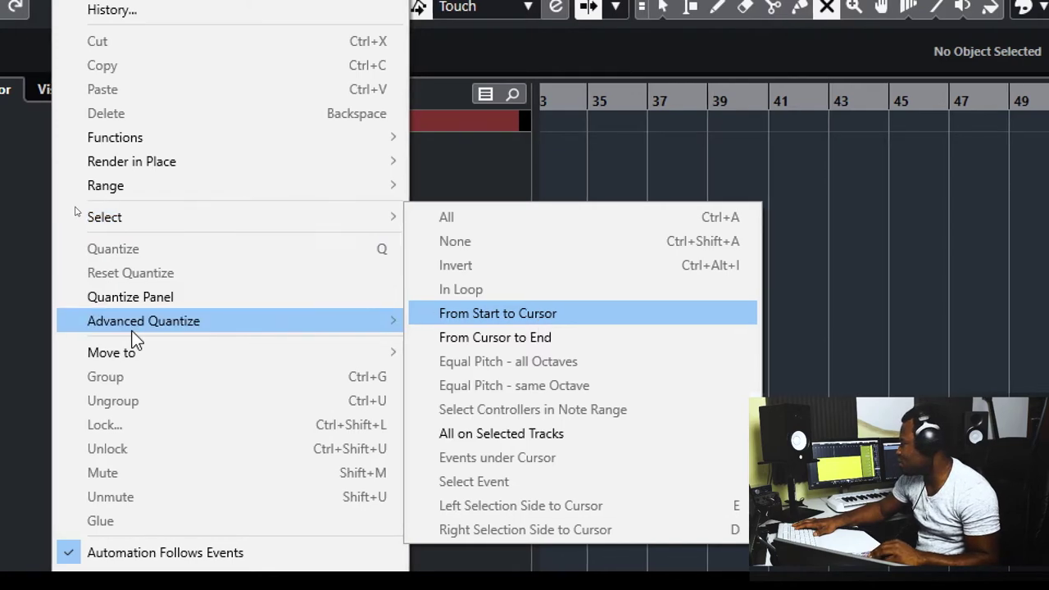
Step: Open the Quantize Panel, look through its quantize presets without changing the value, and close the panel
left_click(169, 300)
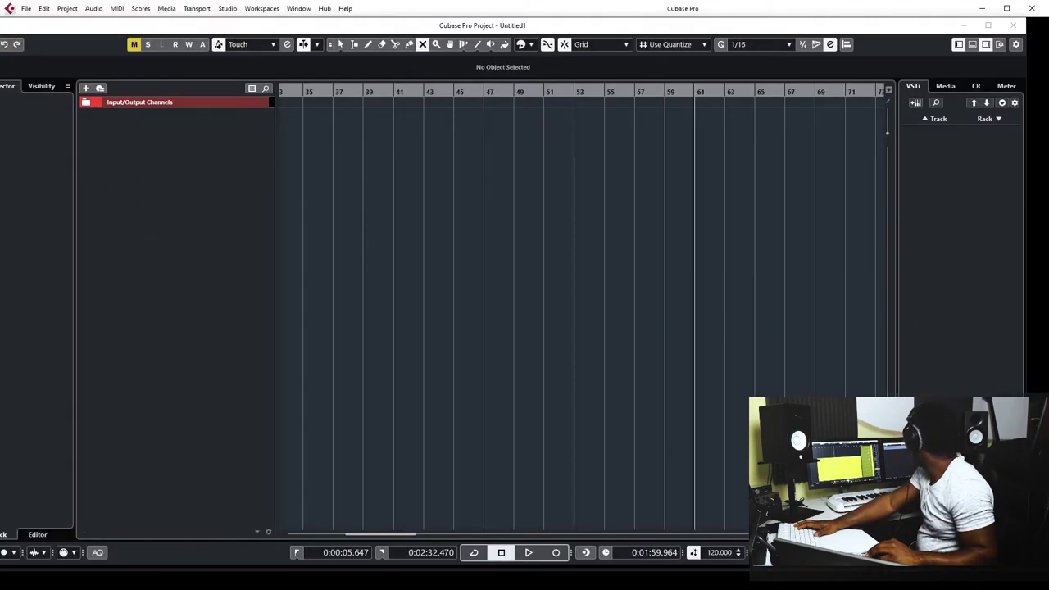
left_click_drag(269, 223, 511, 175)
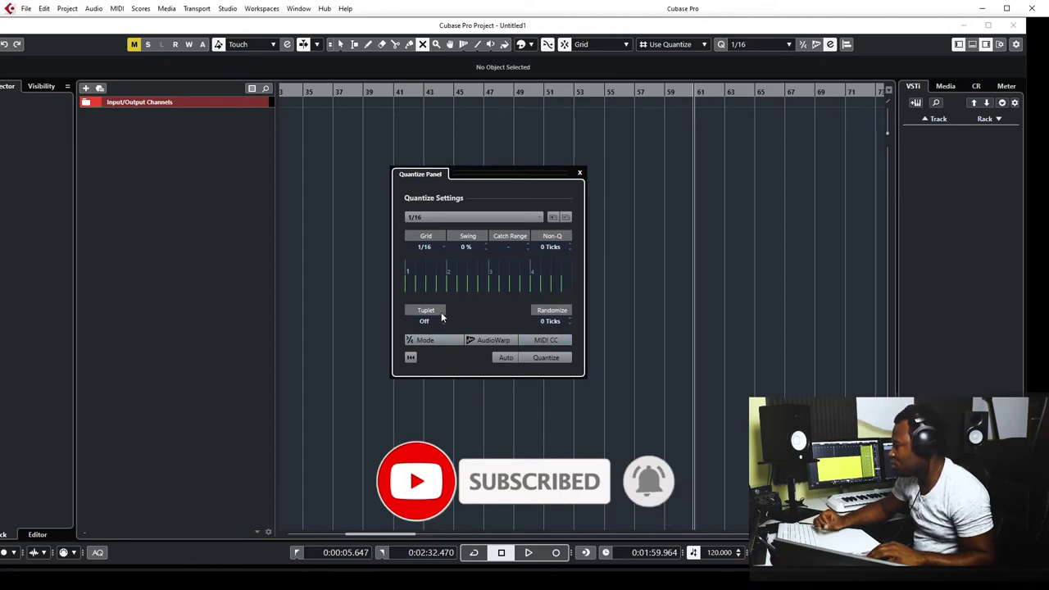
left_click(507, 219)
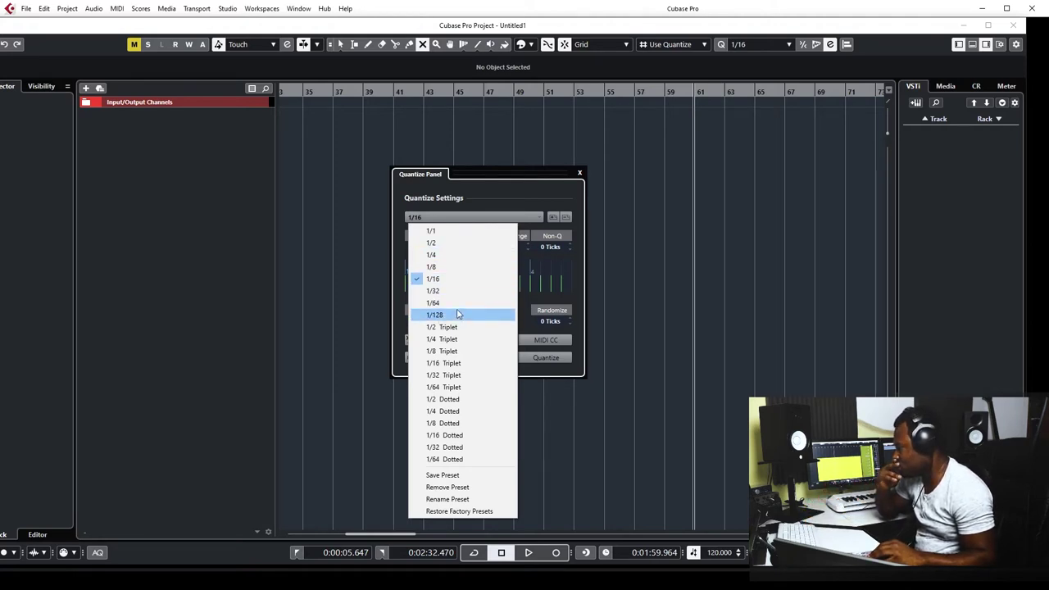
left_click(522, 176)
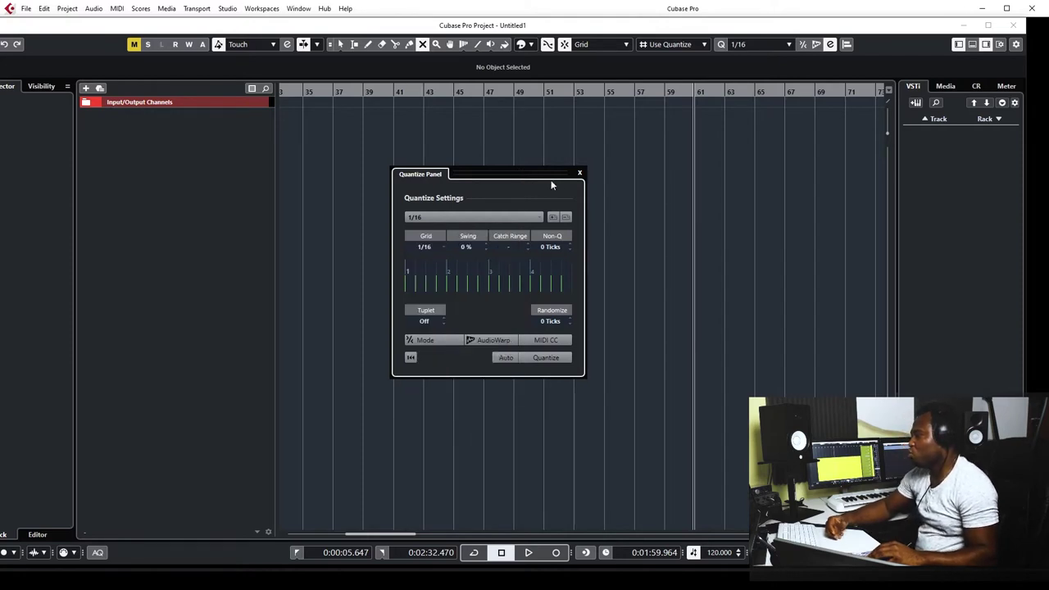
left_click(580, 173)
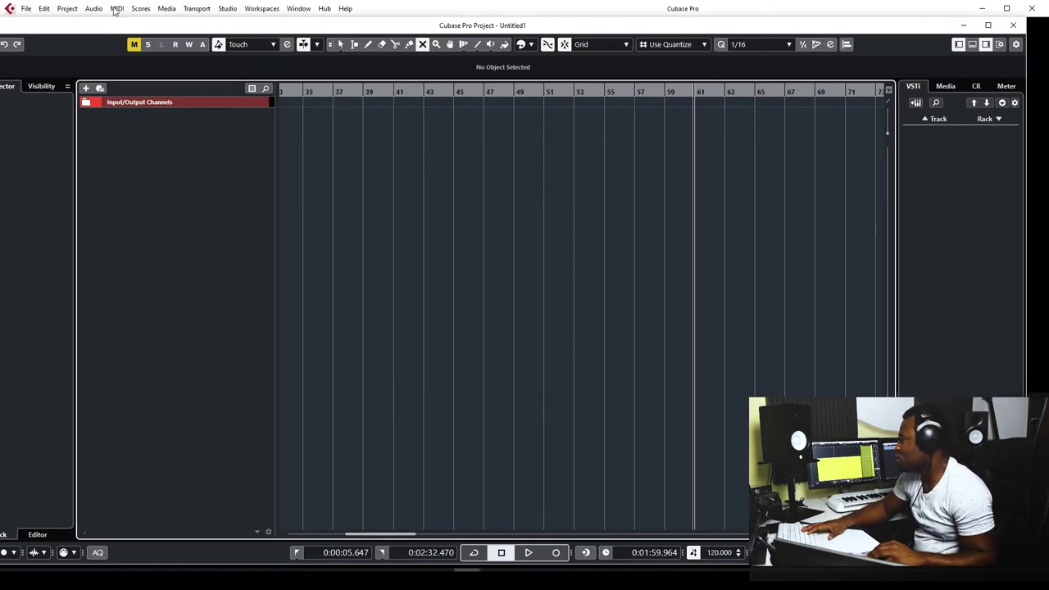
Step: Review the remaining editing commands, from Advanced Quantize and Move to through Zoom and Macros
left_click(44, 8)
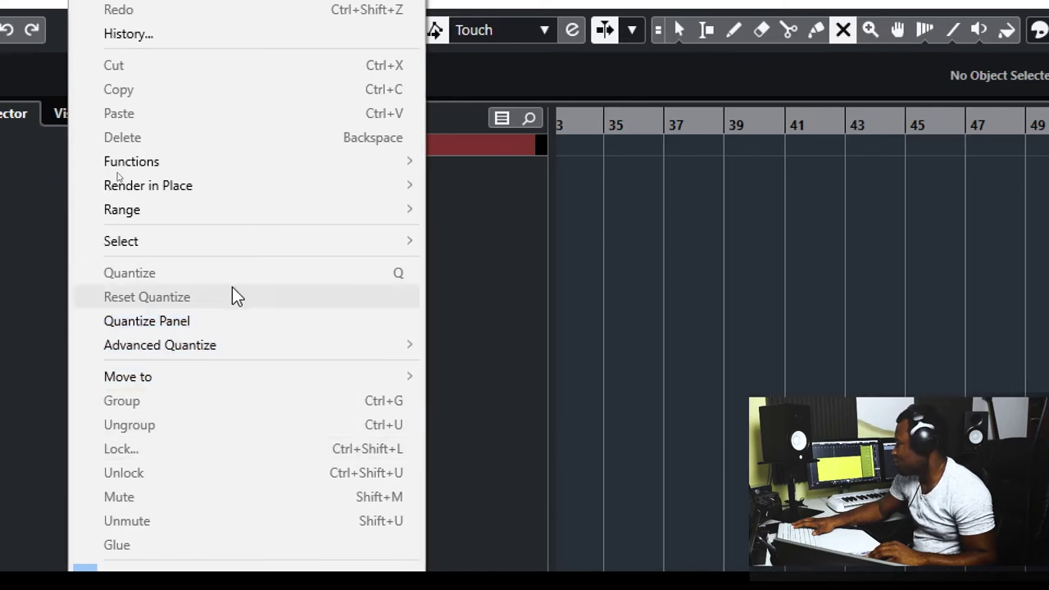
mouse_move(267, 348)
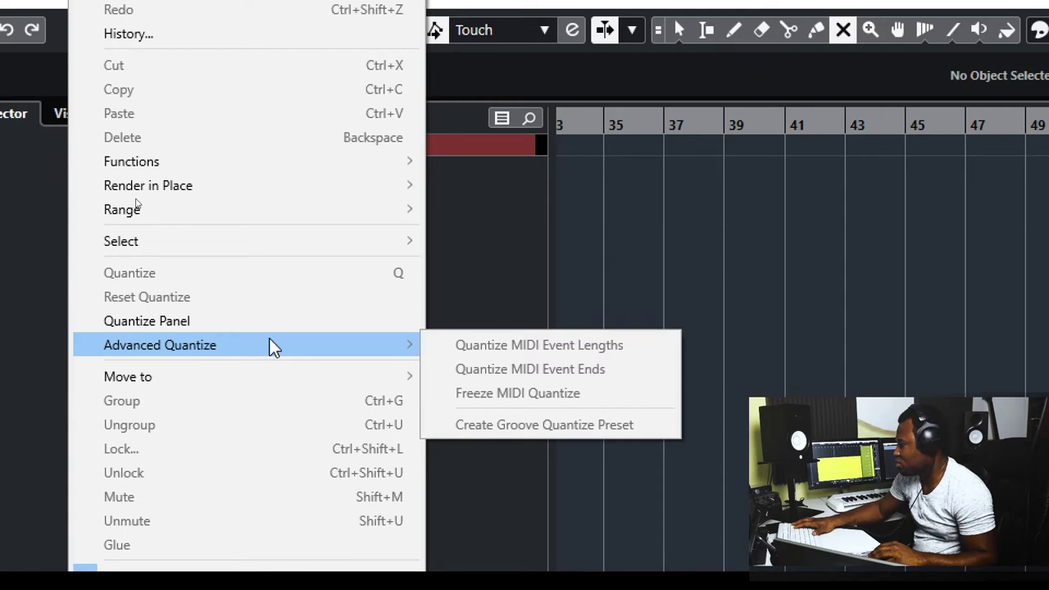
mouse_move(251, 386)
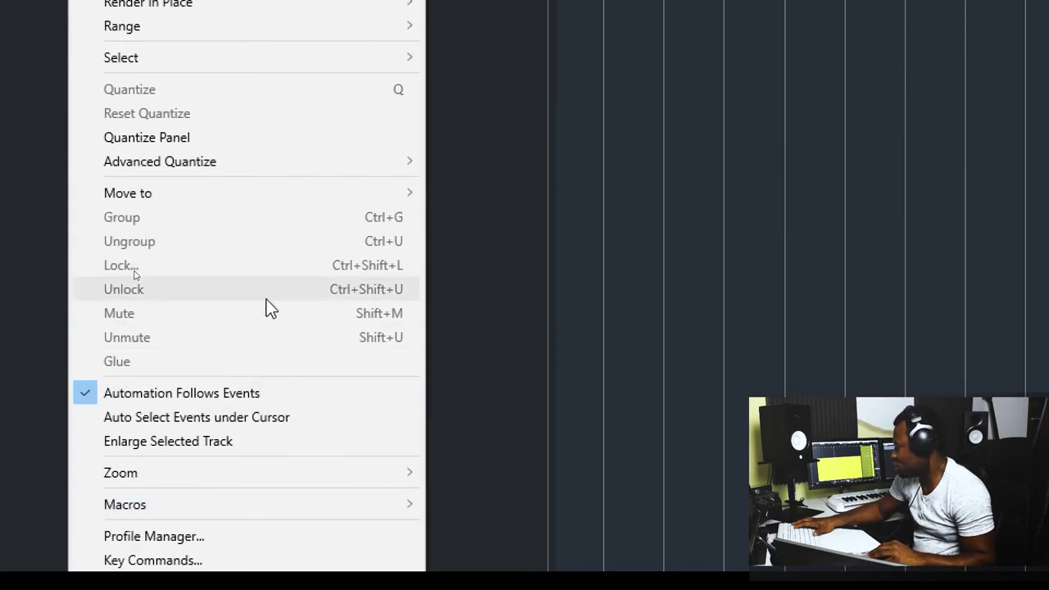
mouse_move(291, 477)
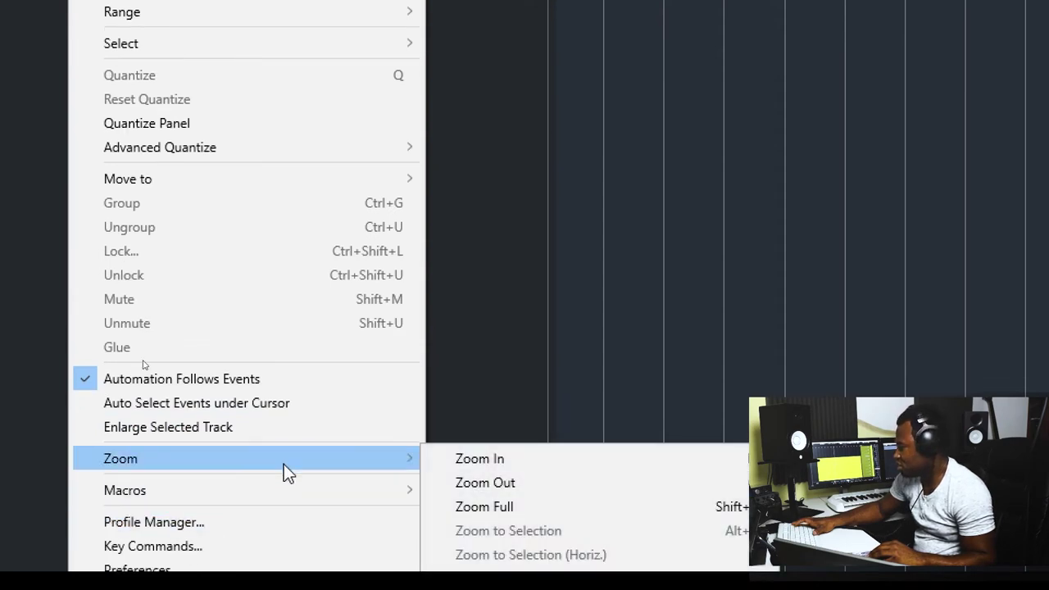
mouse_move(303, 481)
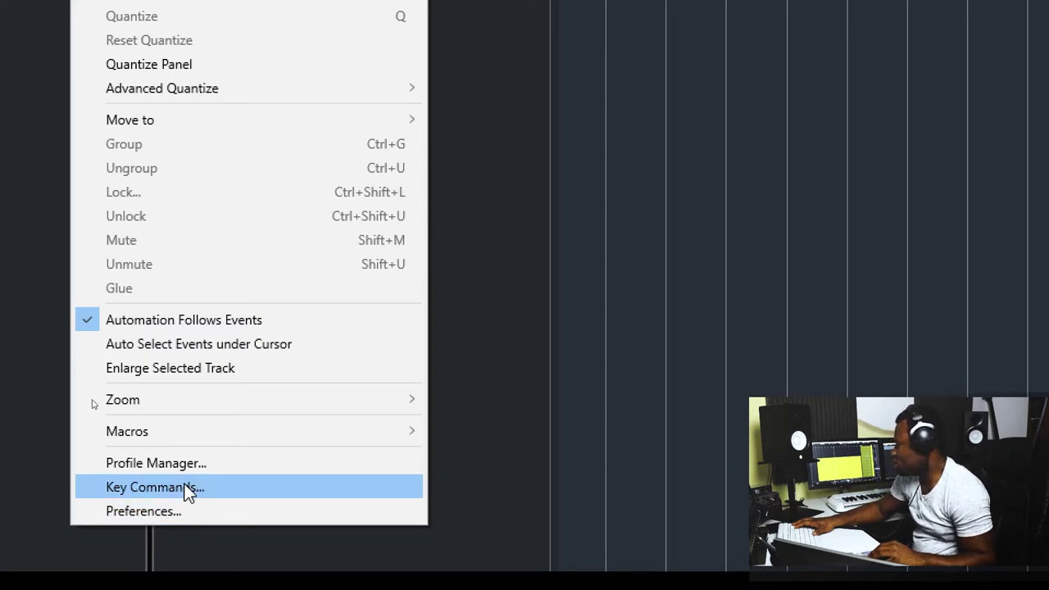
Step: Browse the Key Commands, expanding the Add Track and Analyze categories and selecting the Spectrum Analyzer command
left_click(186, 486)
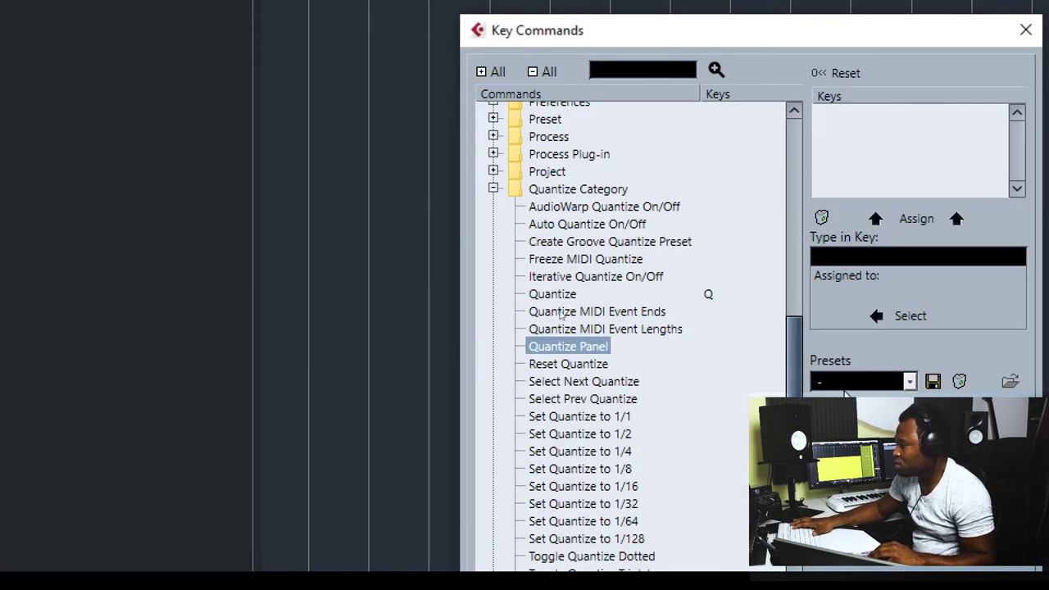
left_click_drag(795, 351, 833, 140)
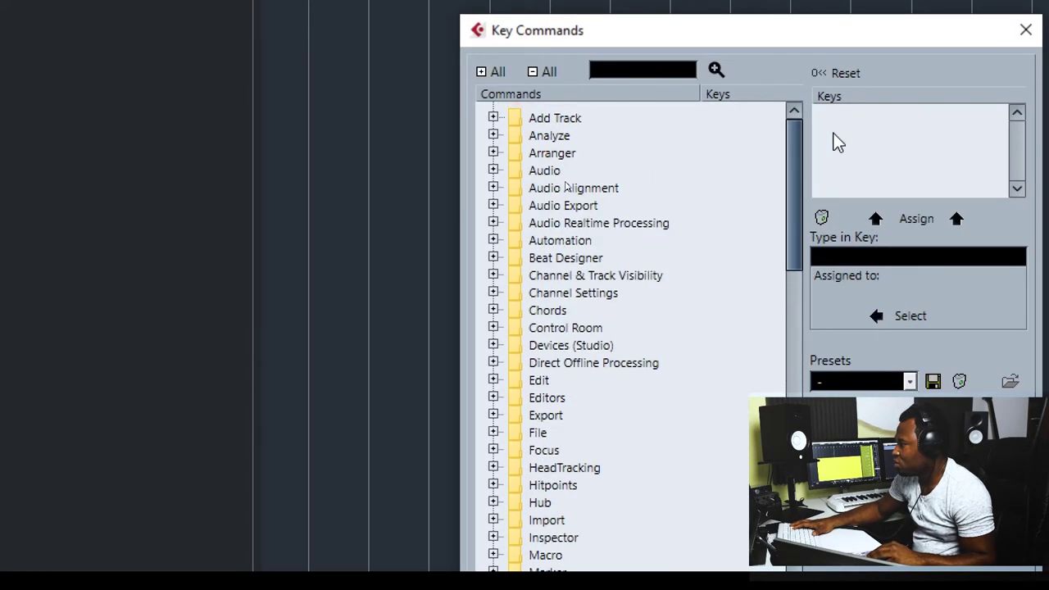
left_click(493, 118)
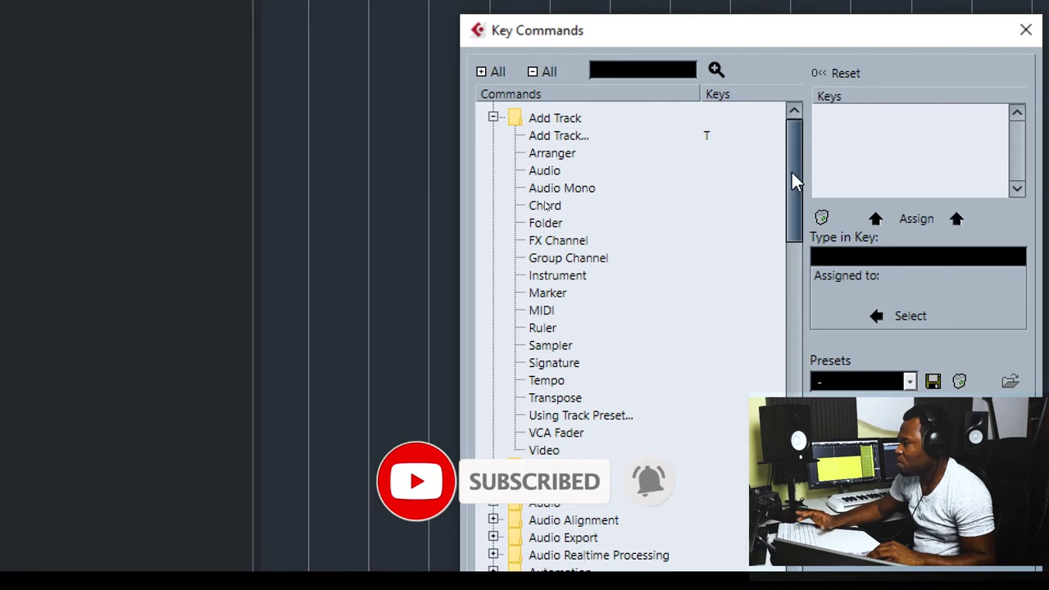
left_click_drag(792, 172, 812, 152)
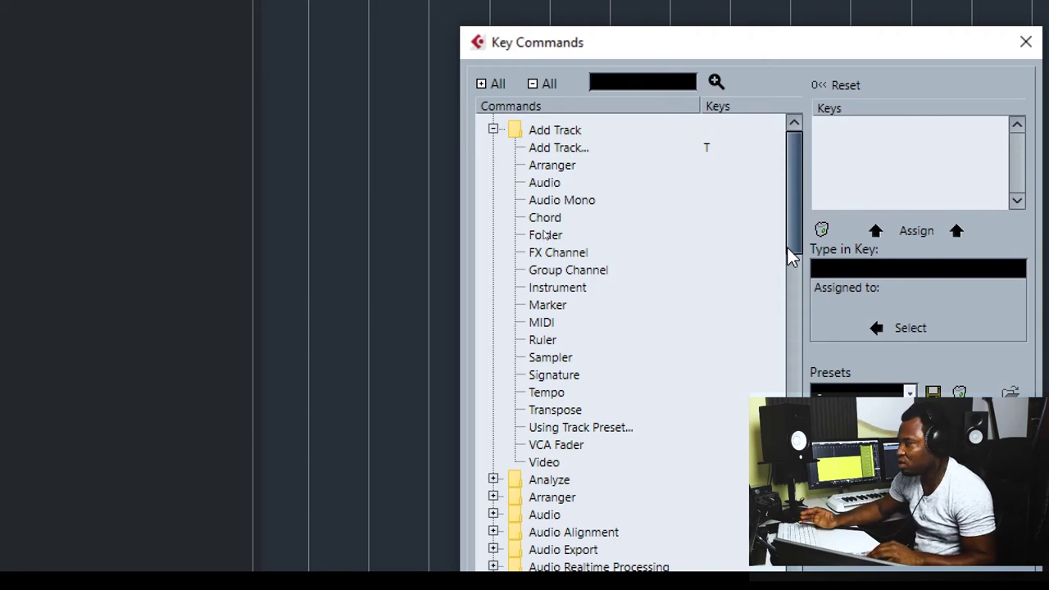
left_click_drag(795, 231, 773, 311)
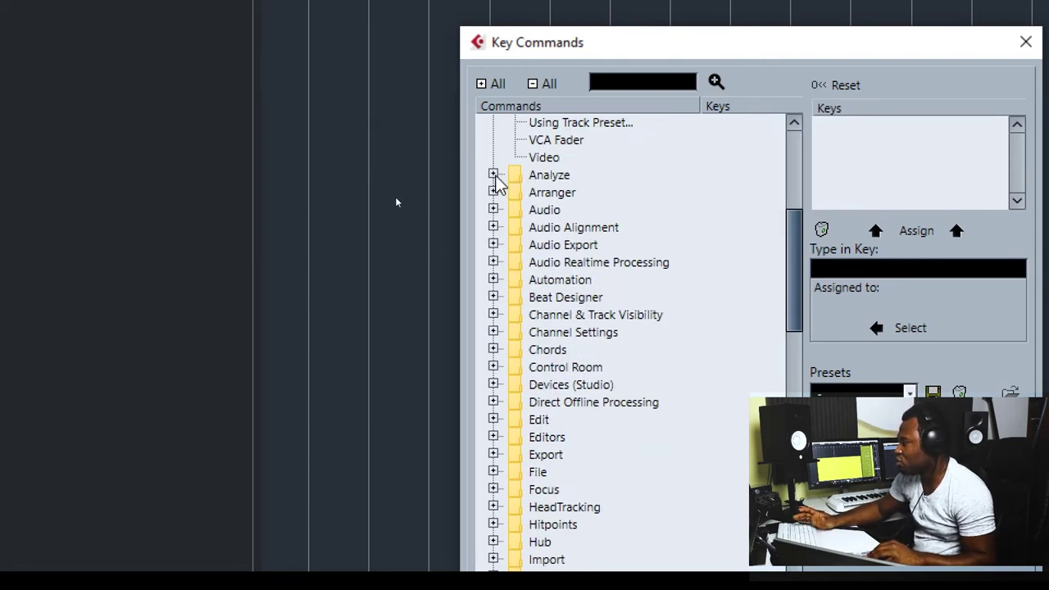
left_click(493, 174)
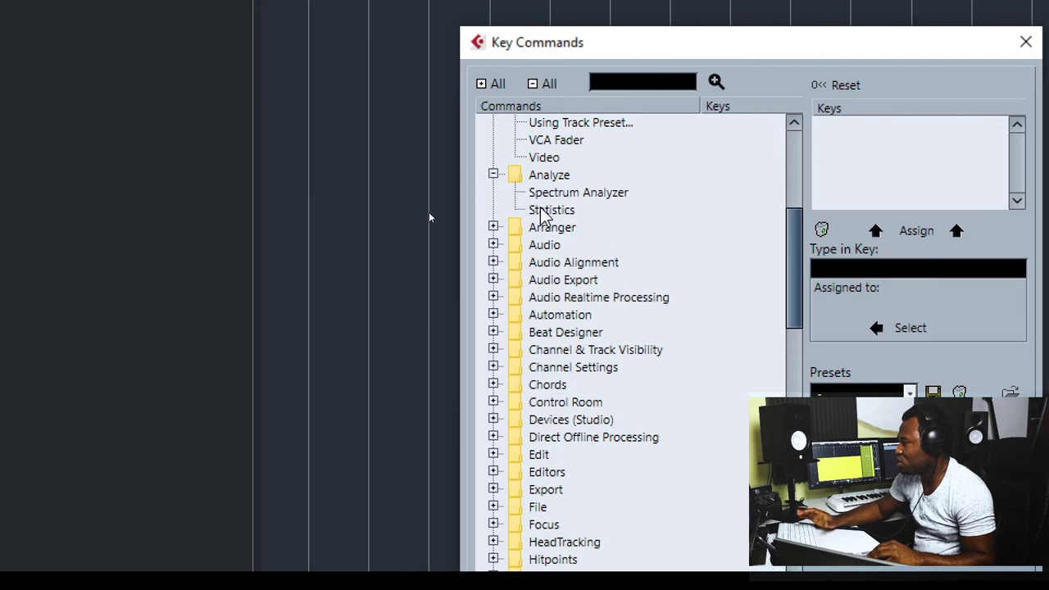
left_click(613, 196)
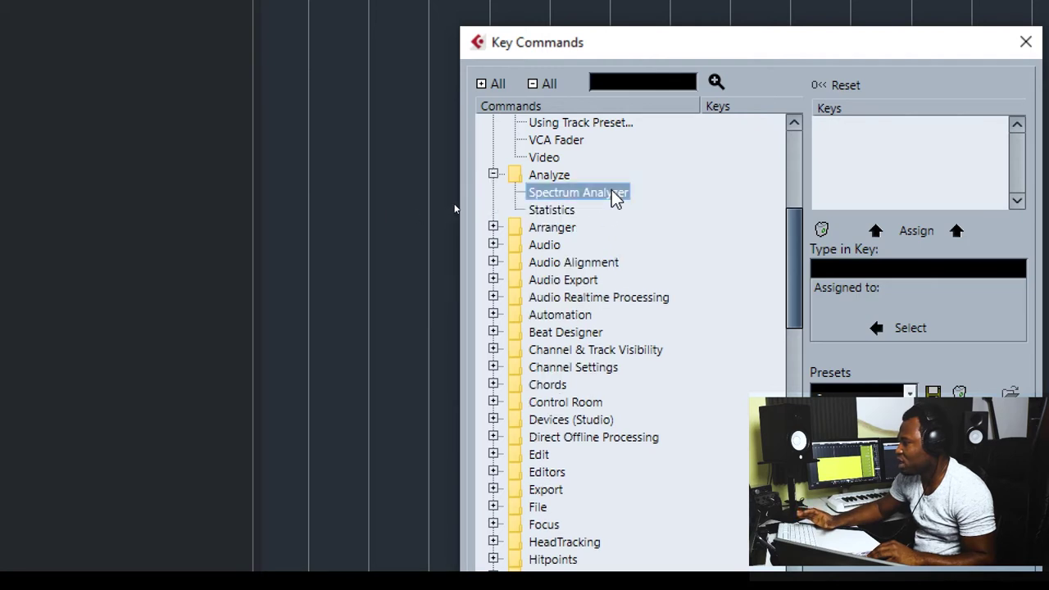
Step: Select the Statistics key command in the Analyze category and collapse that category
left_click(552, 211)
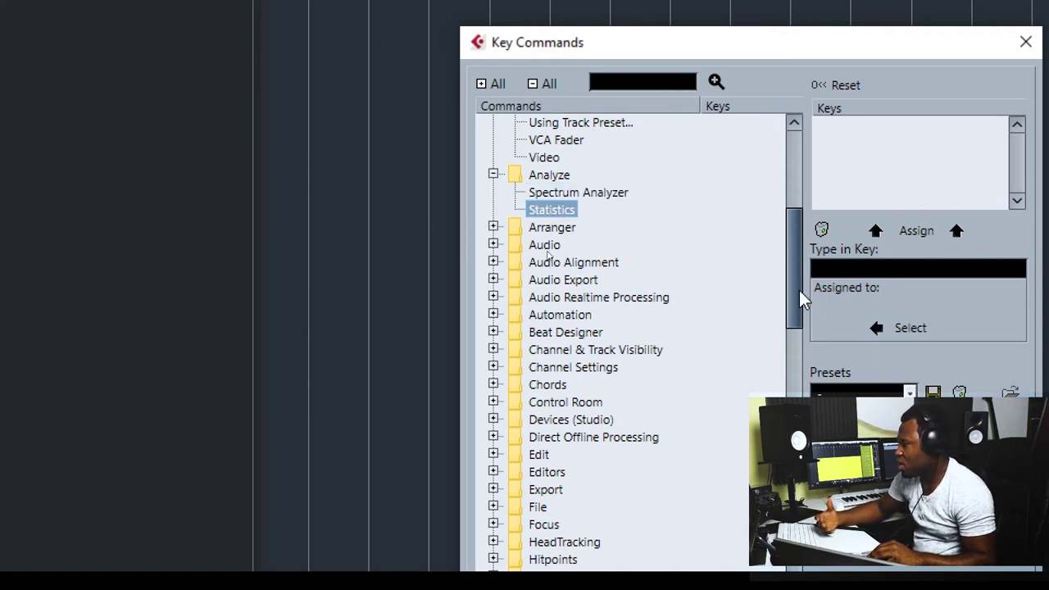
left_click(493, 176)
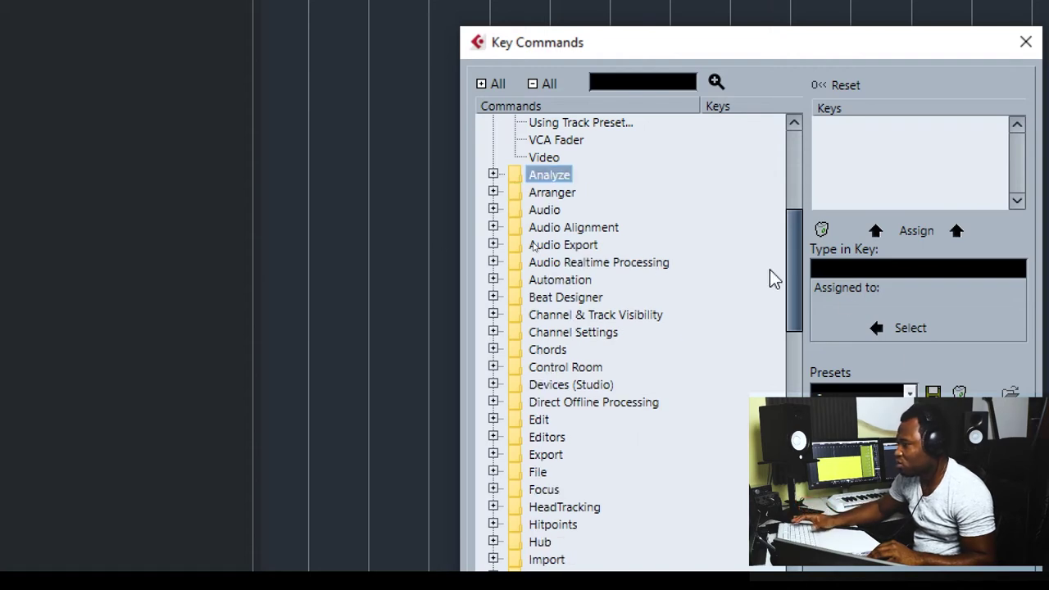
Step: Select the Arranger command under Add Track, activate its key entry field without assigning a key, and close the Key Commands
left_click_drag(793, 274, 808, 198)
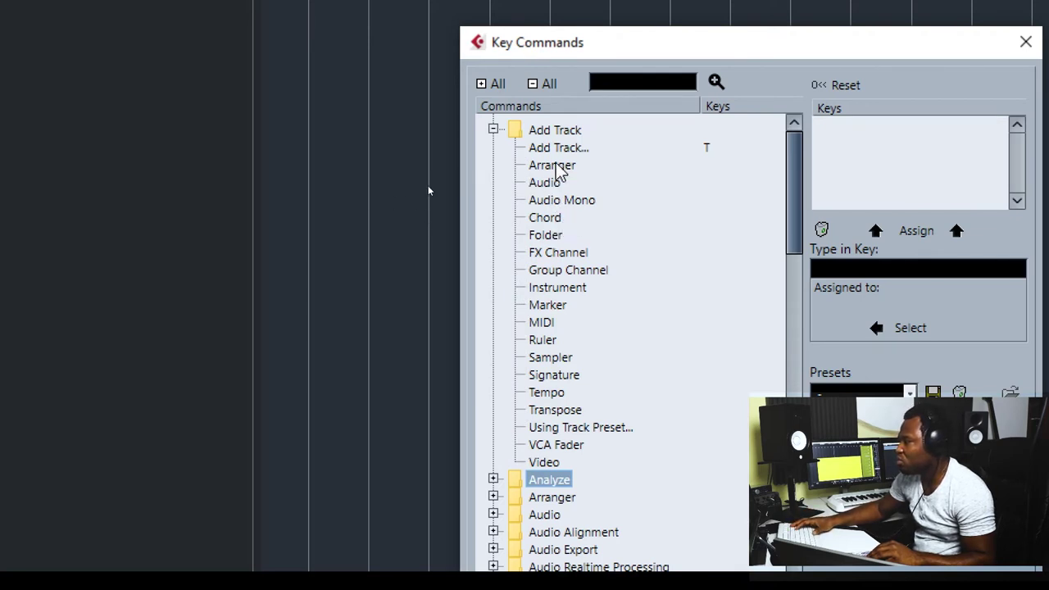
left_click(543, 167)
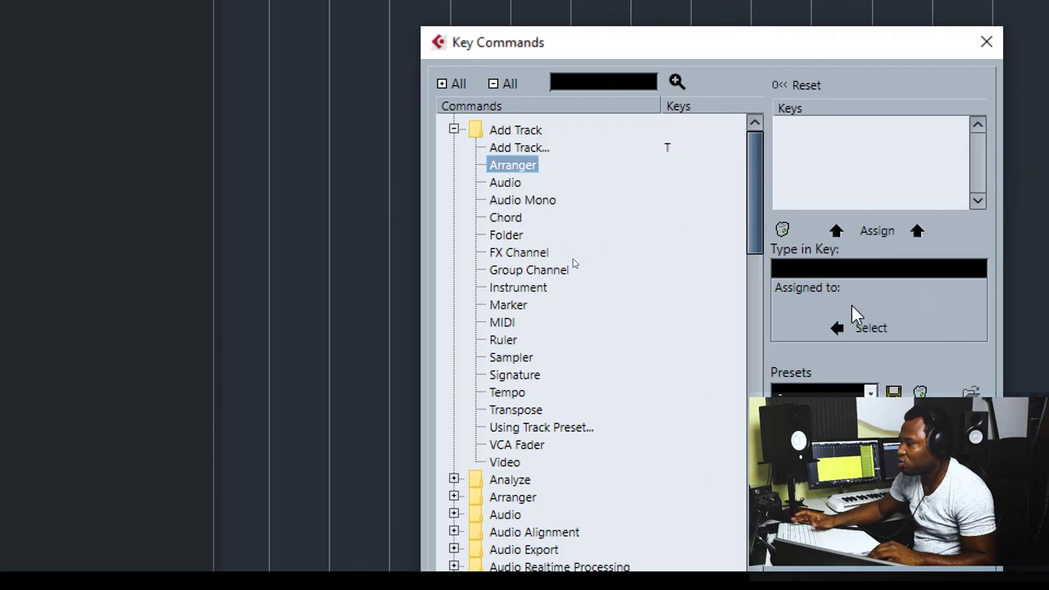
left_click(796, 269)
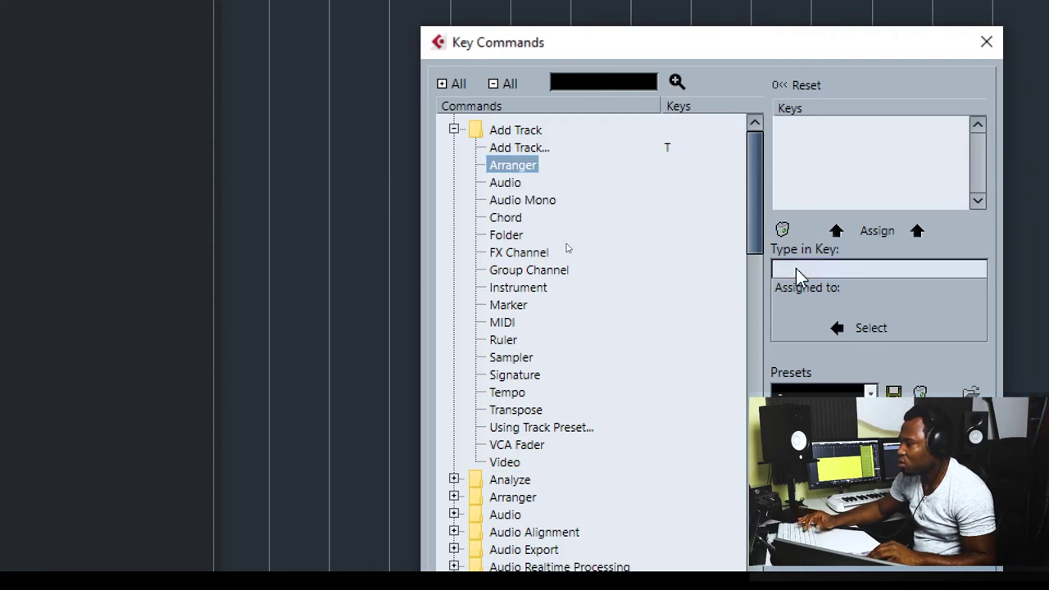
left_click(806, 133)
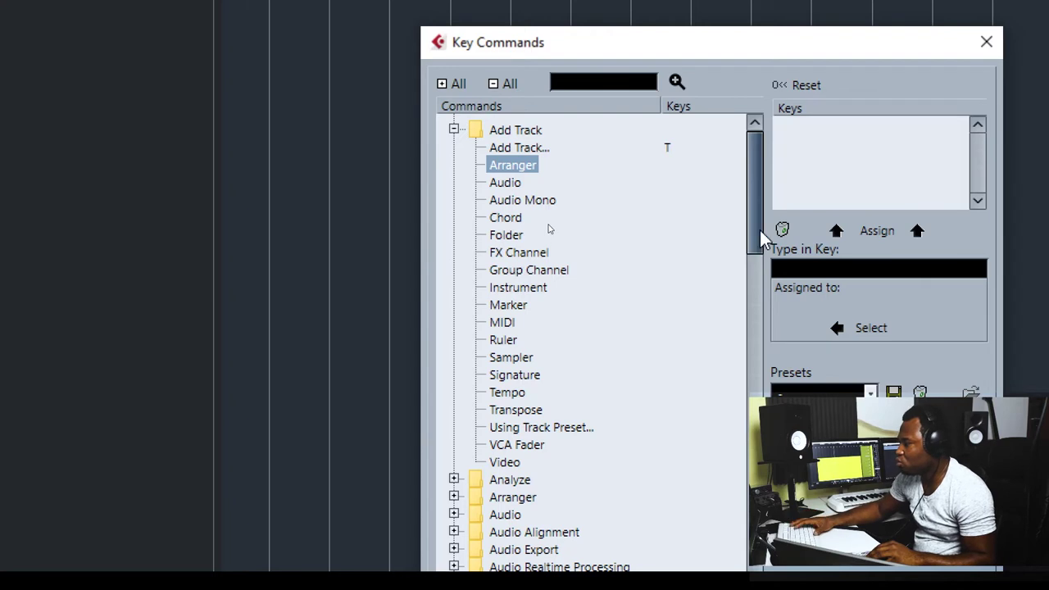
left_click_drag(759, 228, 785, 173)
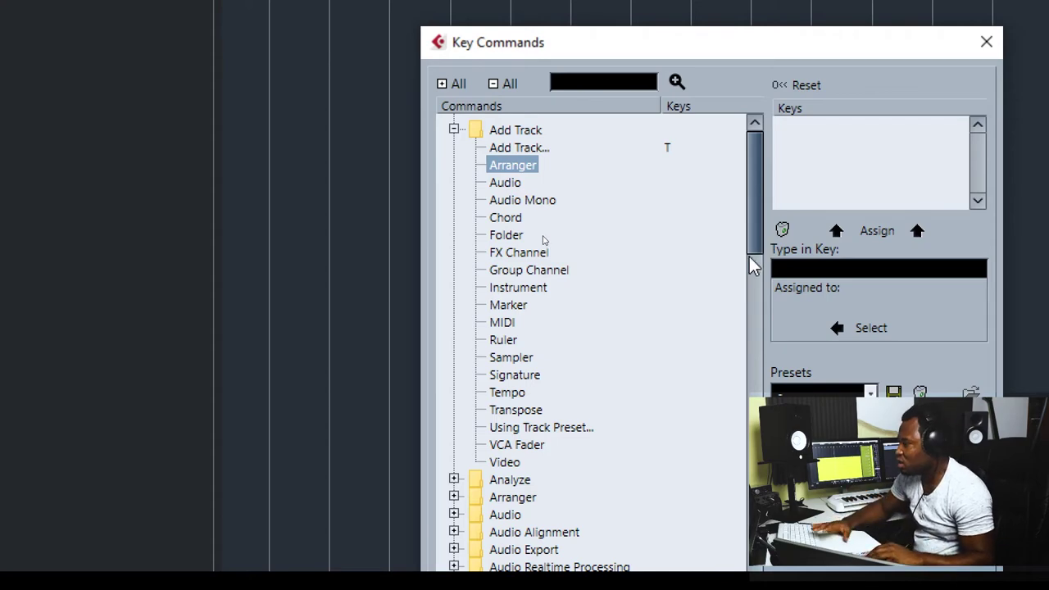
left_click_drag(754, 231, 791, 186)
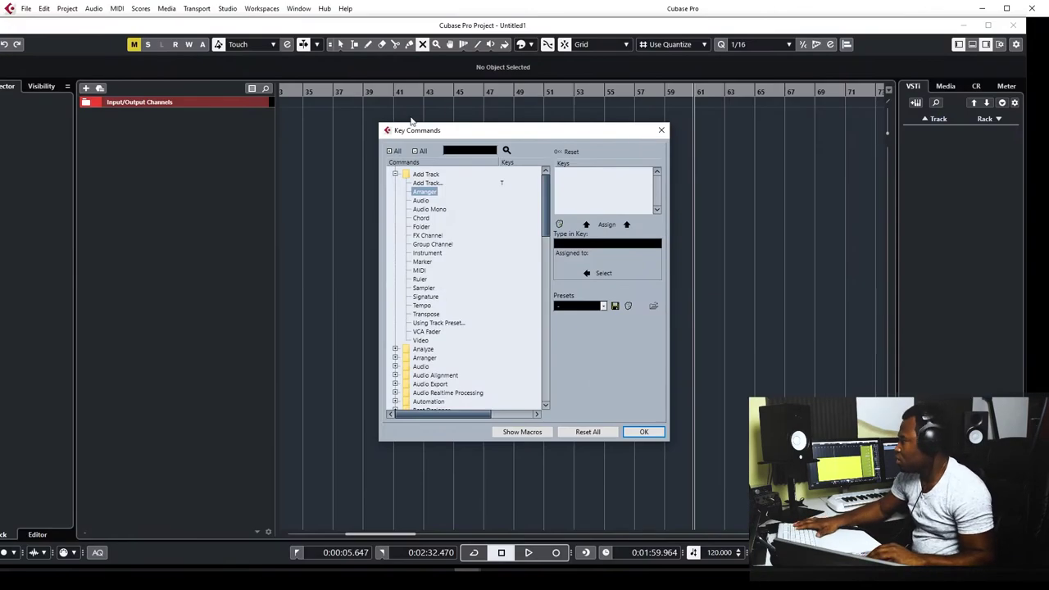
left_click(661, 130)
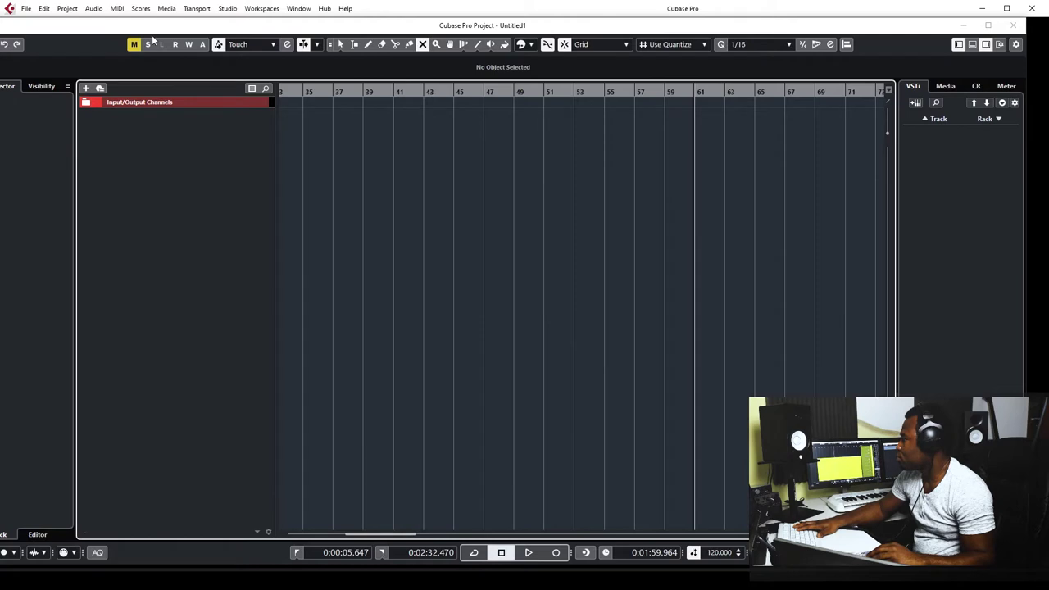
Step: Open the Preferences over the project window and examine the Track Type Default Colors, including the colour picker for MIDI tracks
left_click(44, 8)
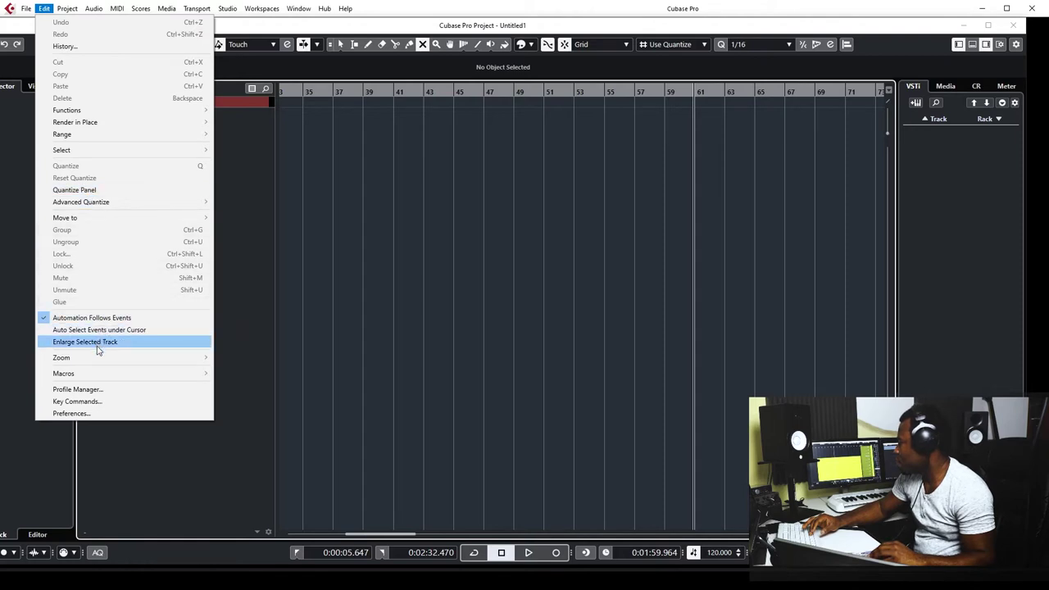
left_click(86, 414)
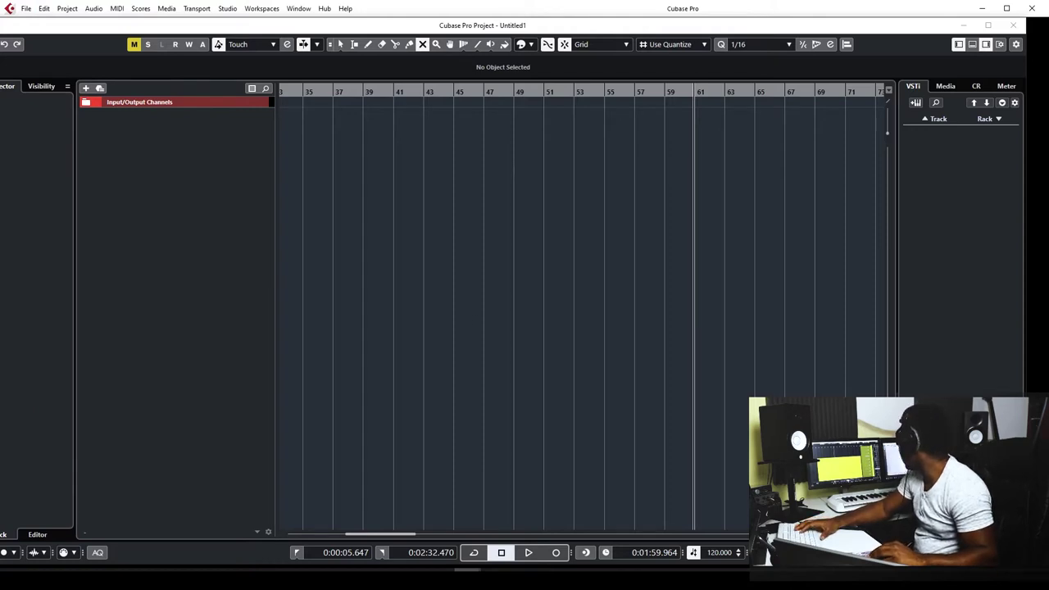
left_click_drag(0, 25, 598, 64)
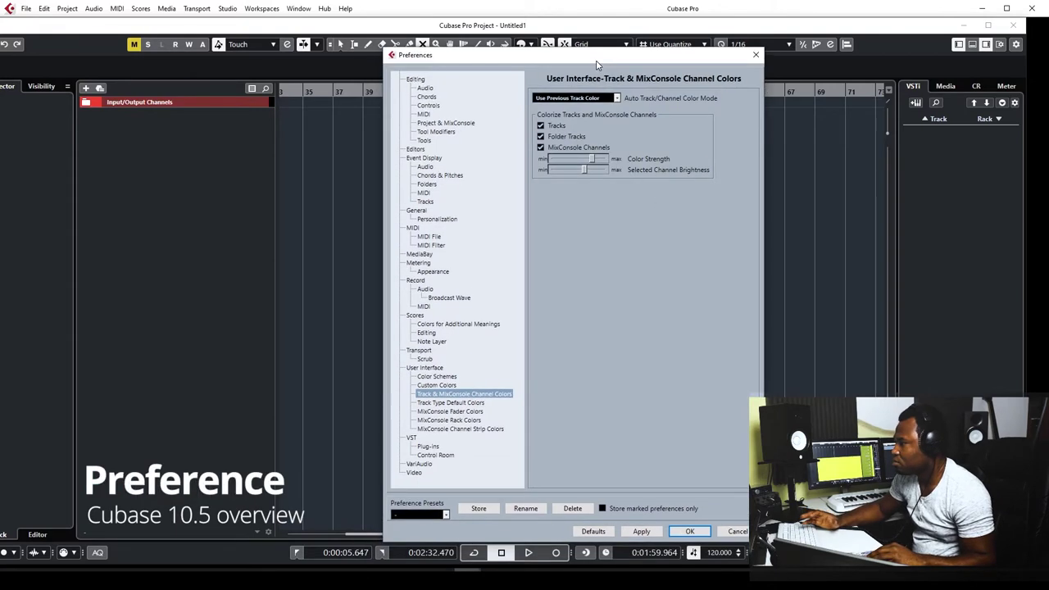
left_click(443, 403)
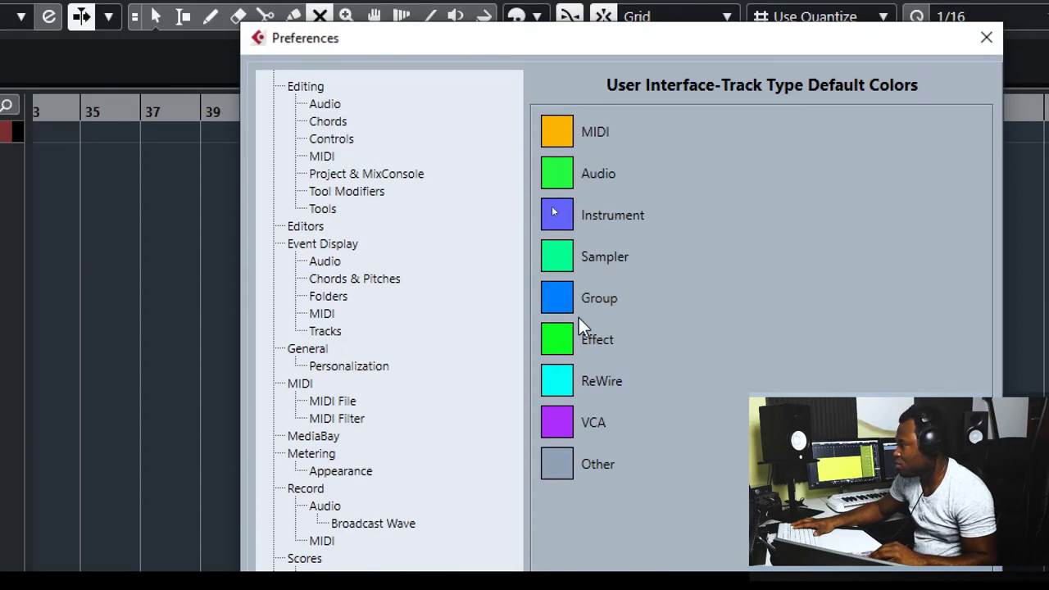
left_click(561, 132)
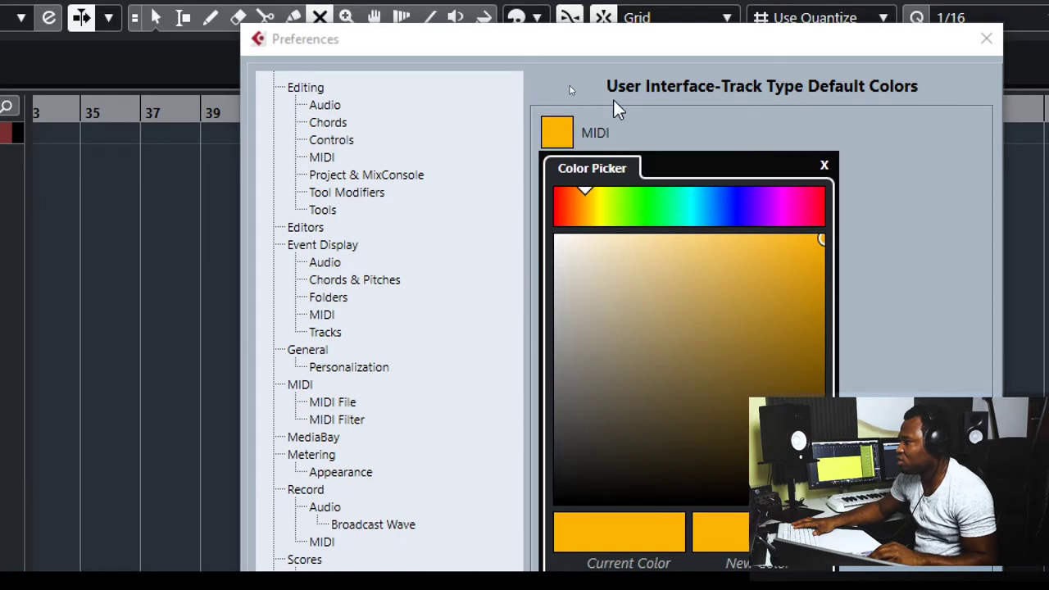
left_click(825, 171)
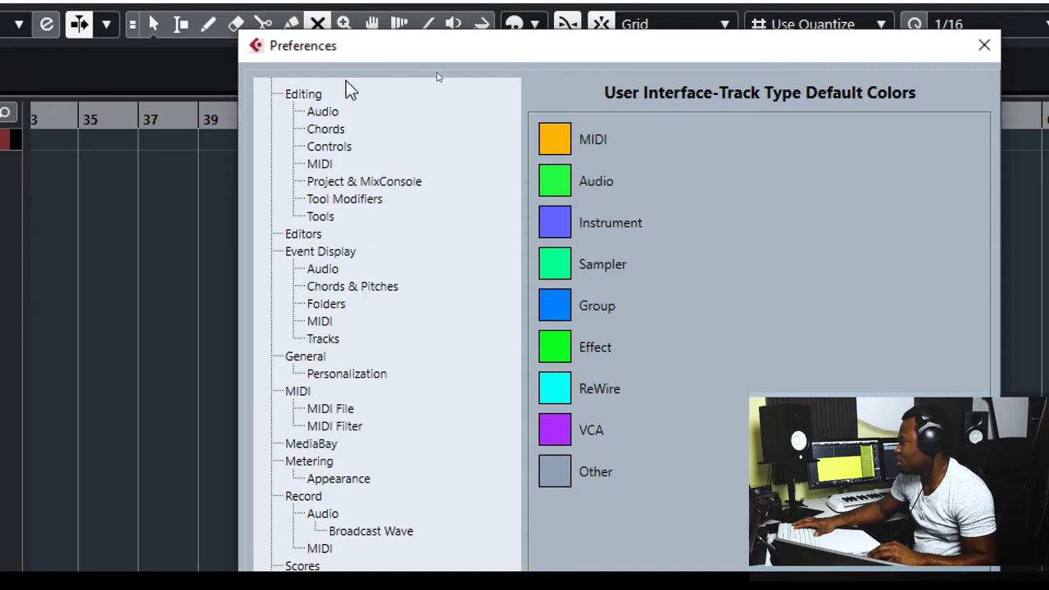
Step: Review the Editing preferences for Audio, Chords, Controls, MIDI and Project & MixConsole, and cancel the Preferences
left_click(311, 113)
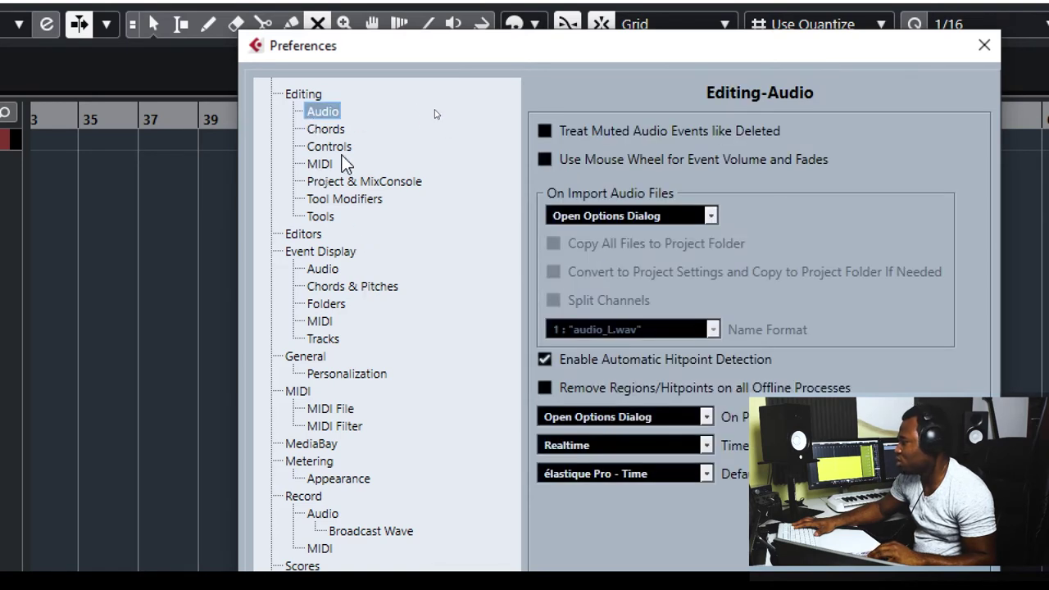
left_click(332, 131)
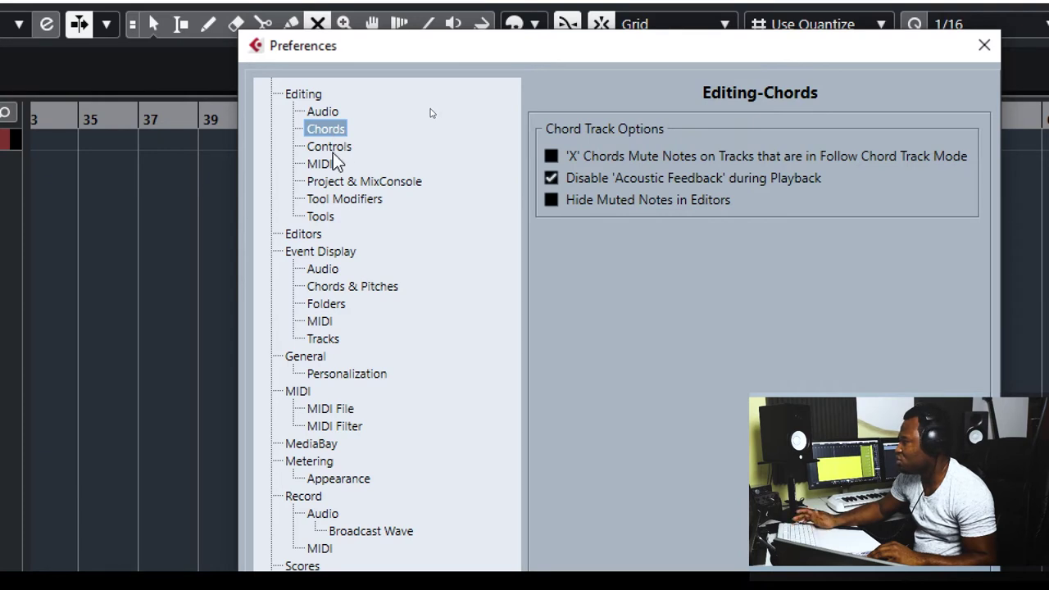
left_click(333, 149)
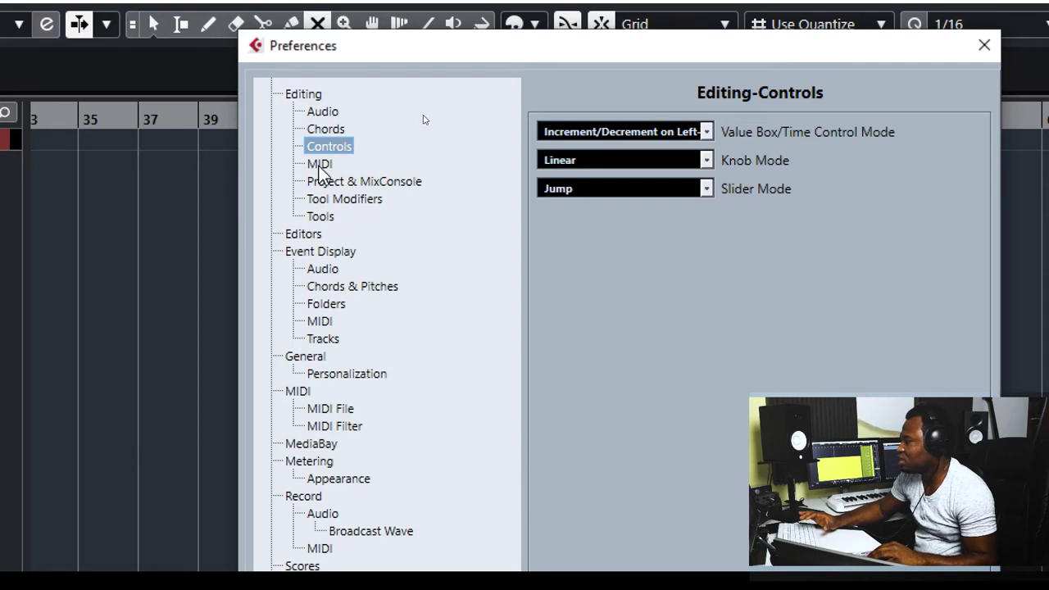
left_click(319, 167)
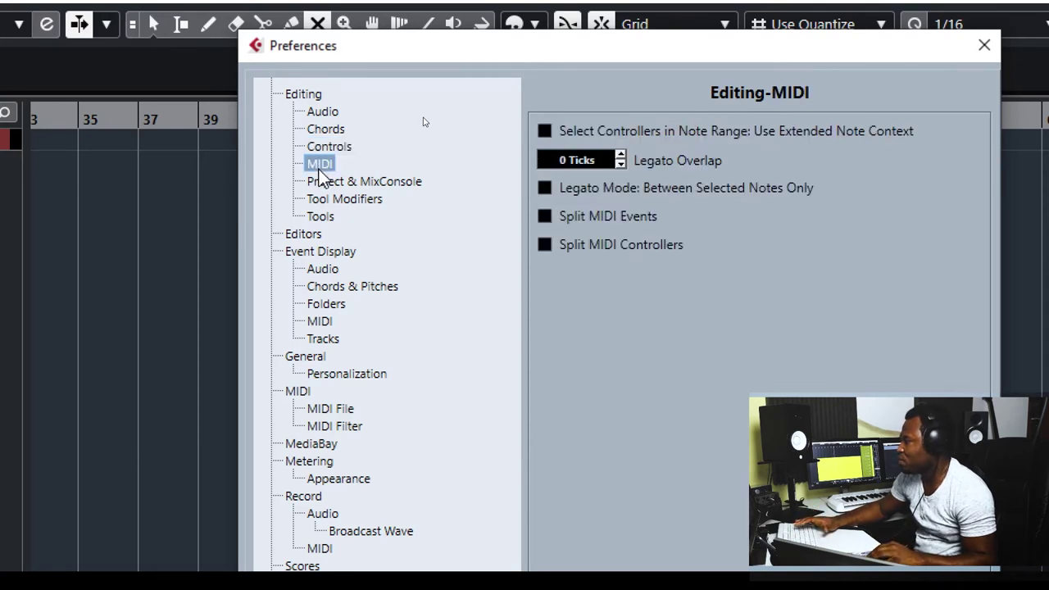
left_click(365, 184)
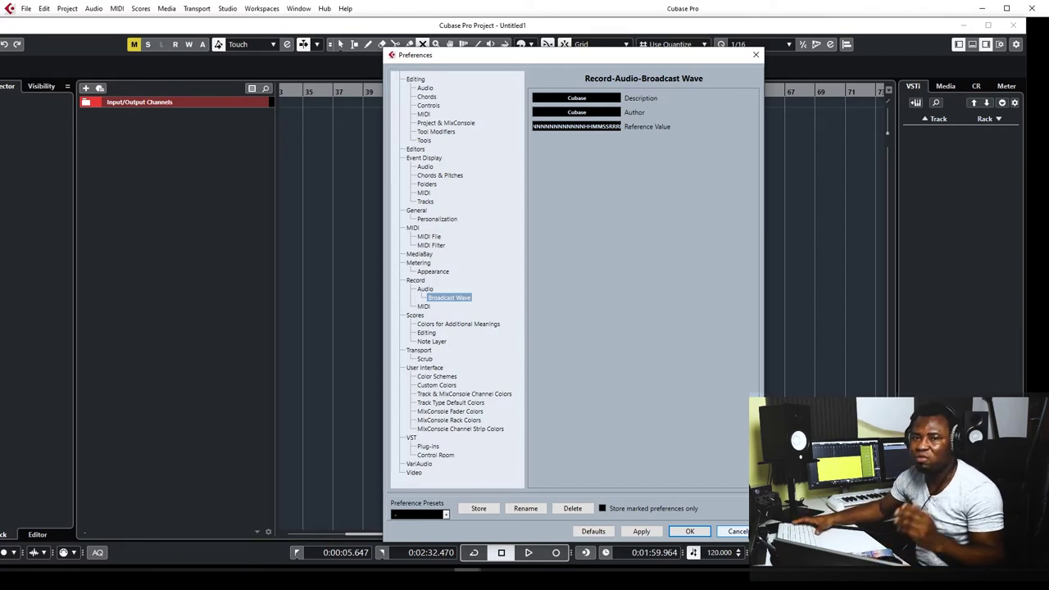
left_click(750, 532)
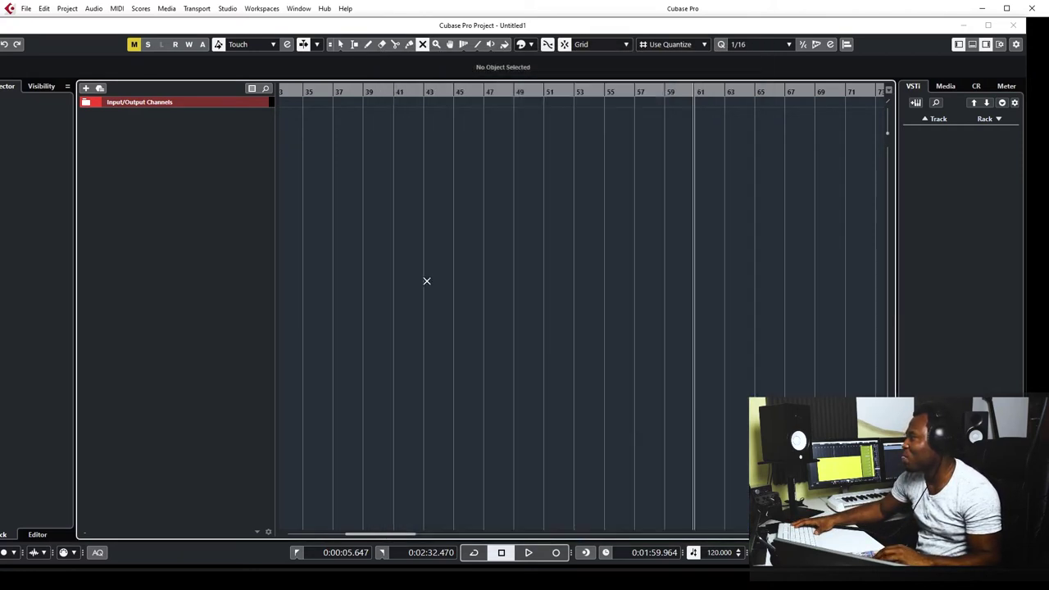
Step: Review the Project commands, open the Add Track dialog for an audio track, examine its available audio inputs, and cancel it
left_click(44, 12)
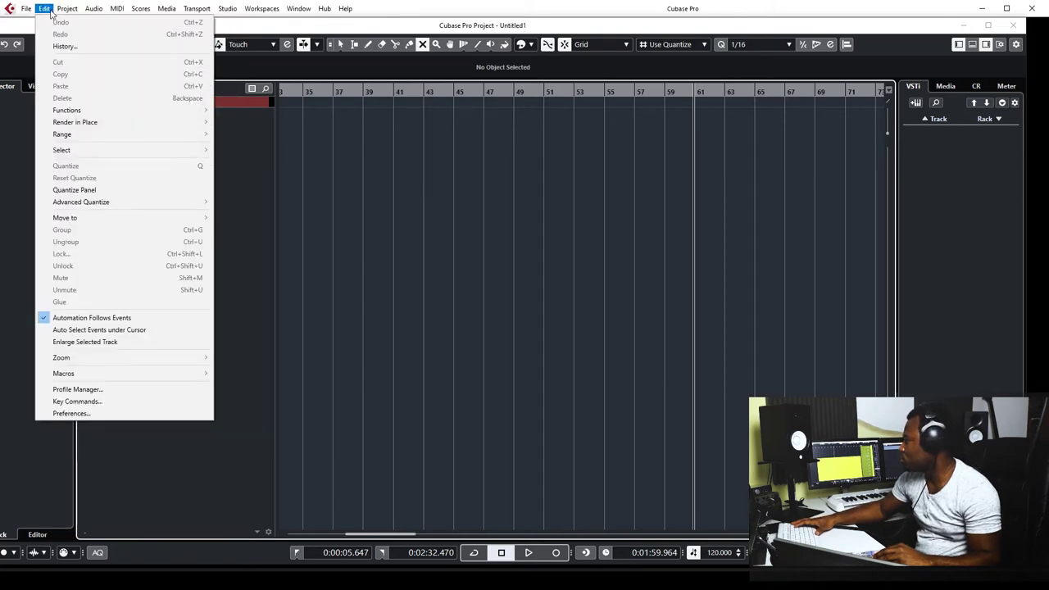
mouse_move(65, 9)
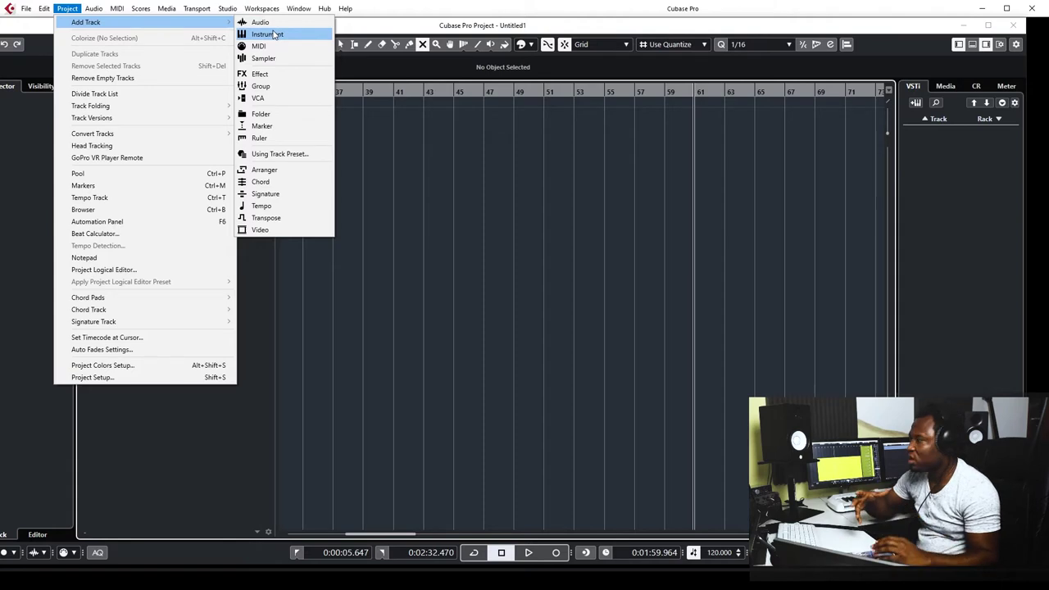
left_click(275, 24)
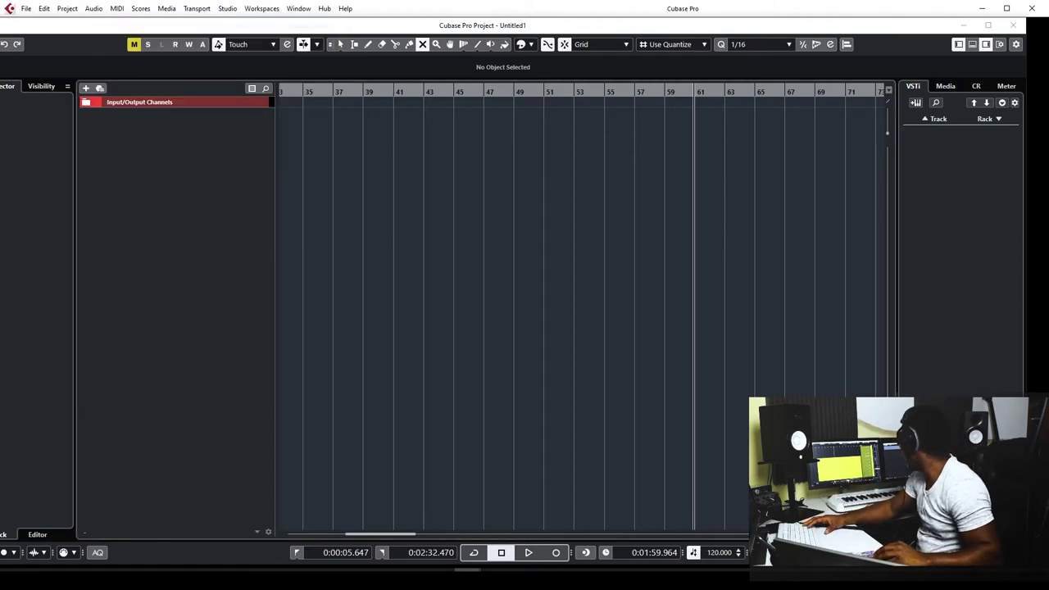
left_click_drag(28, 228, 476, 207)
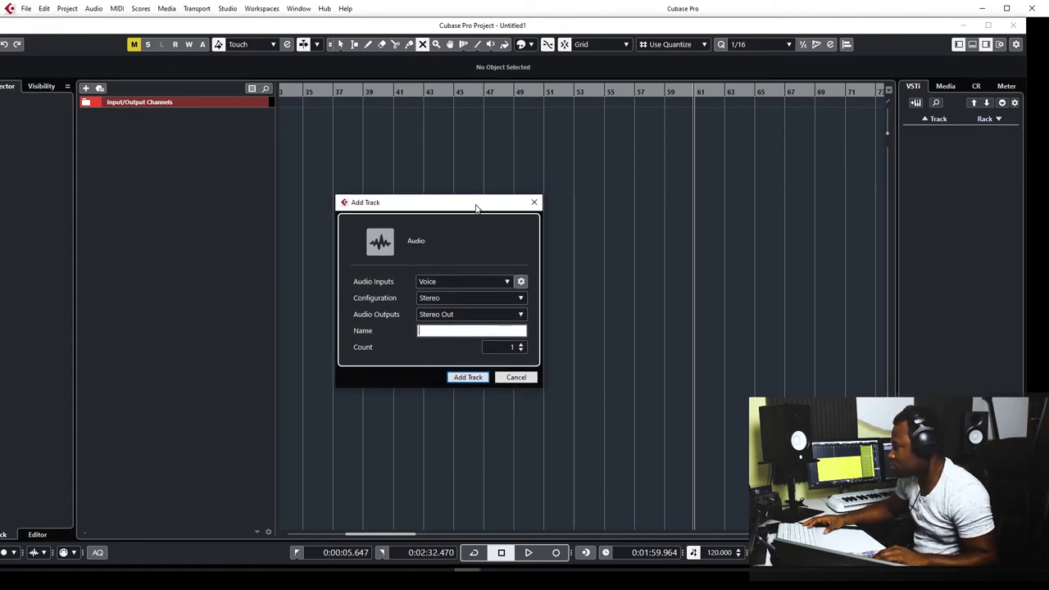
left_click_drag(476, 207, 480, 207)
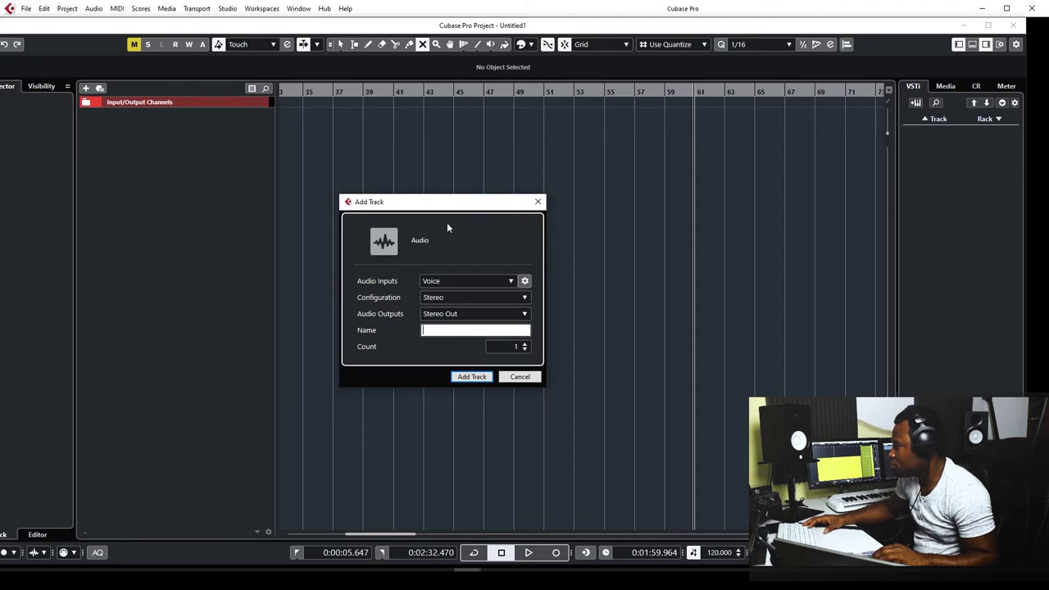
left_click(471, 284)
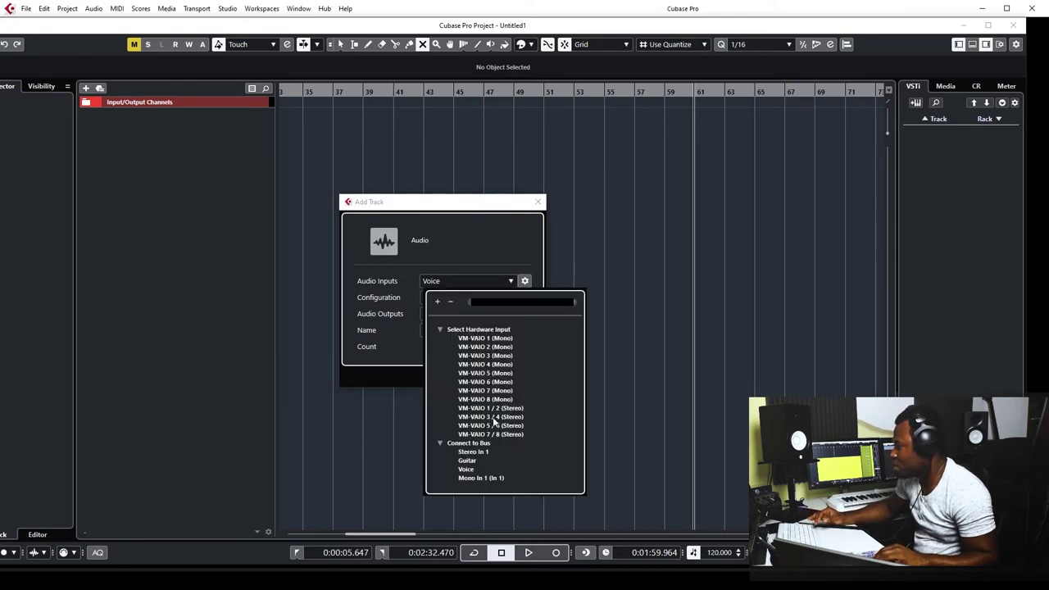
left_click(480, 235)
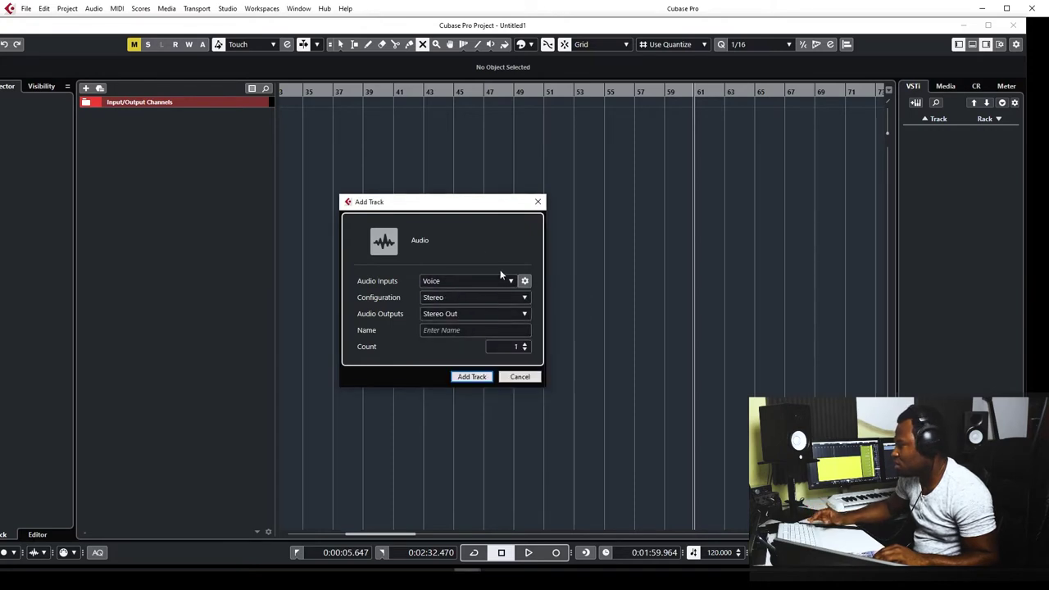
left_click(524, 381)
Step: Open the Add Track dialog for an instrument track and browse the available instrument categories, collapsing the Synth group
left_click(94, 9)
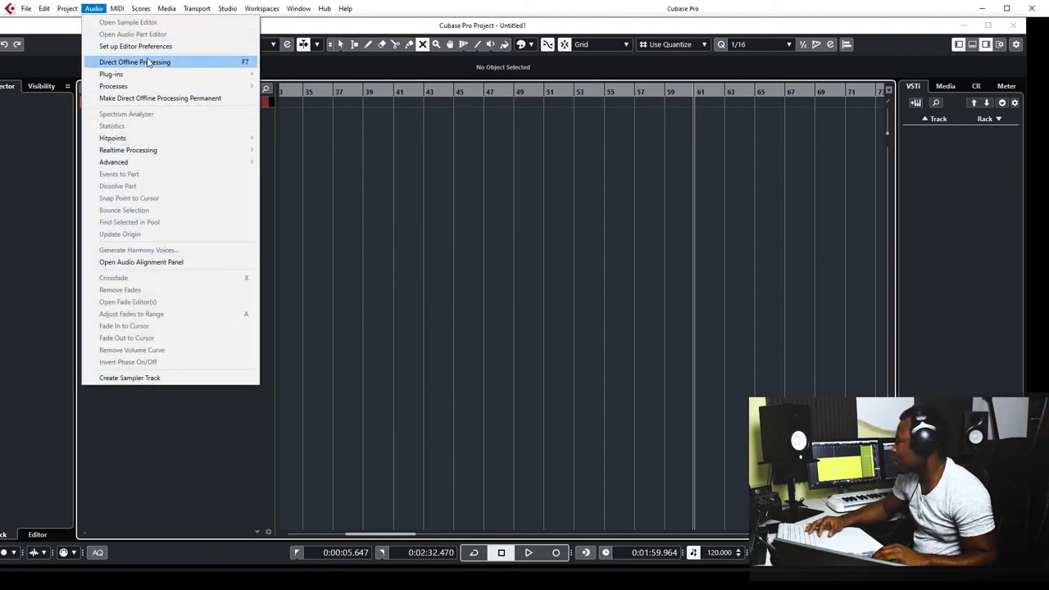
mouse_move(67, 8)
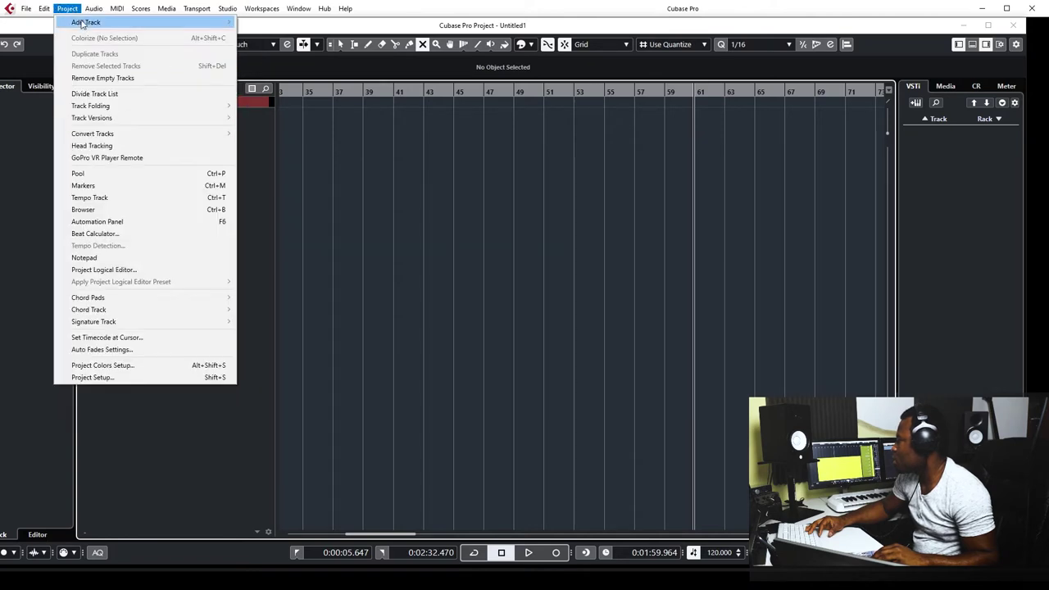
mouse_move(204, 23)
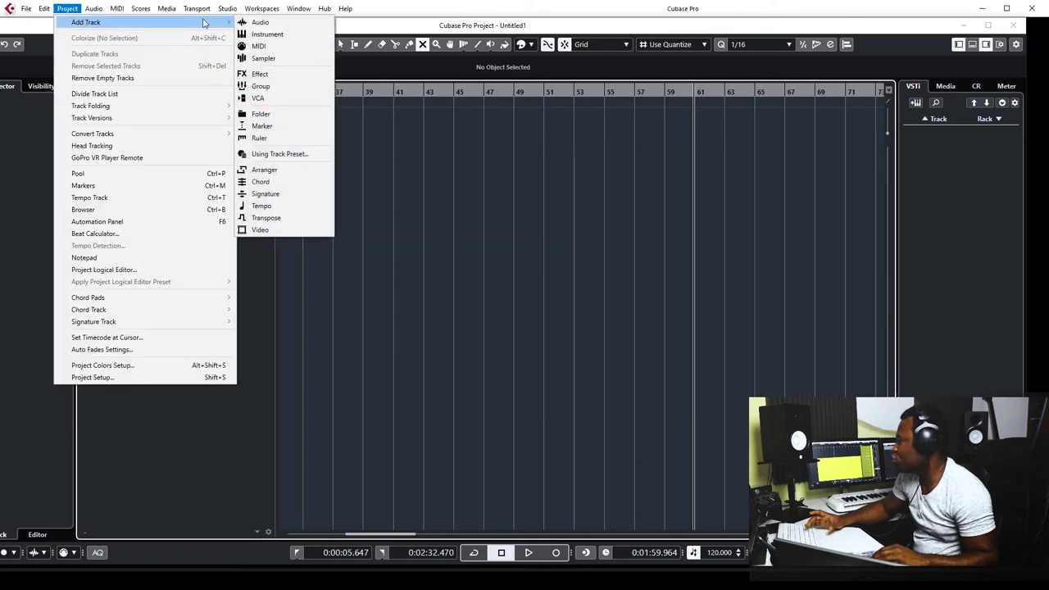
left_click(274, 35)
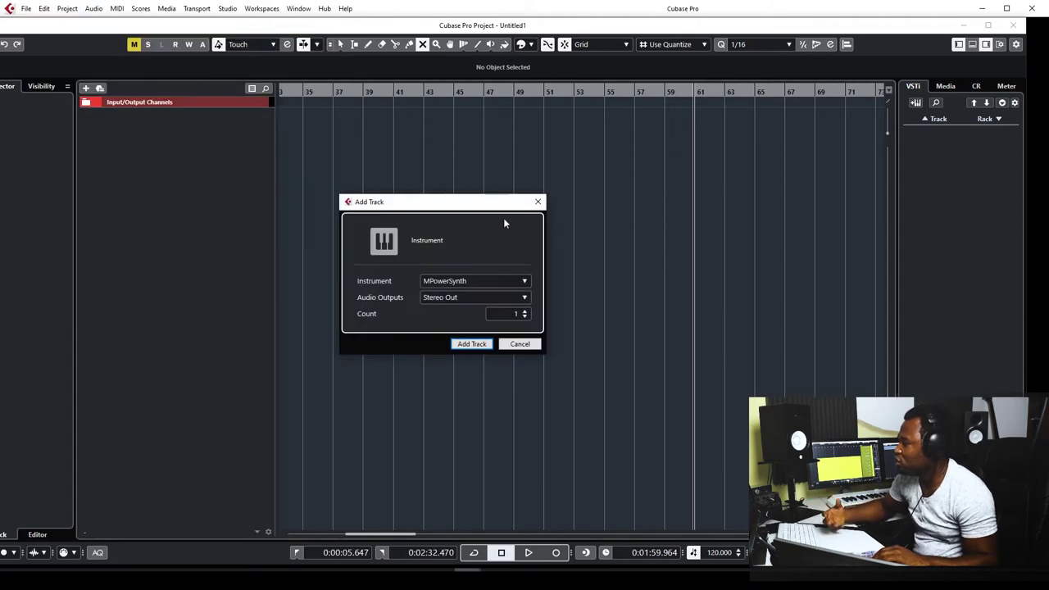
left_click(480, 279)
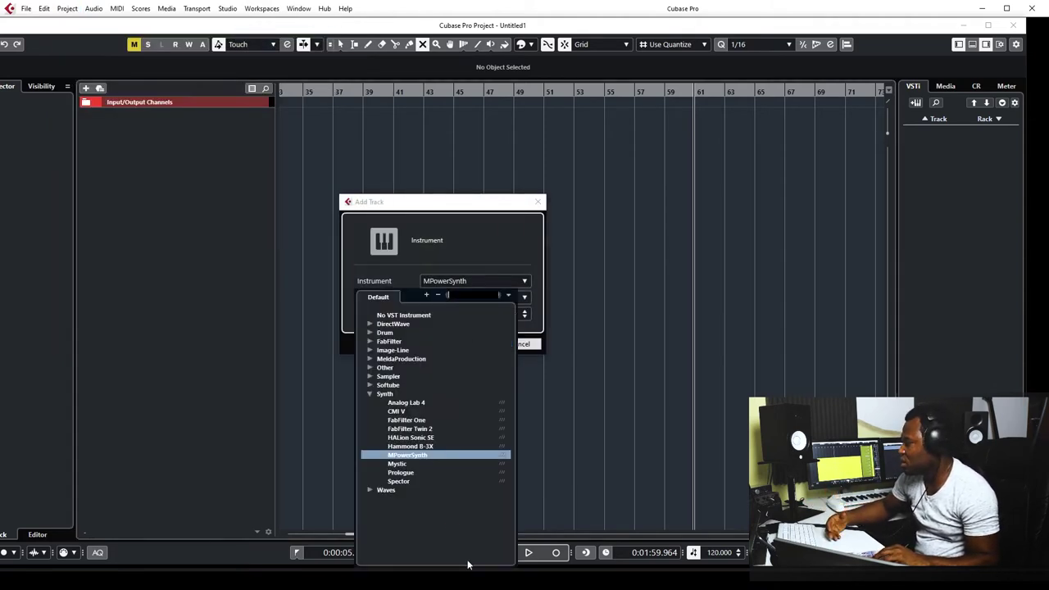
left_click(370, 393)
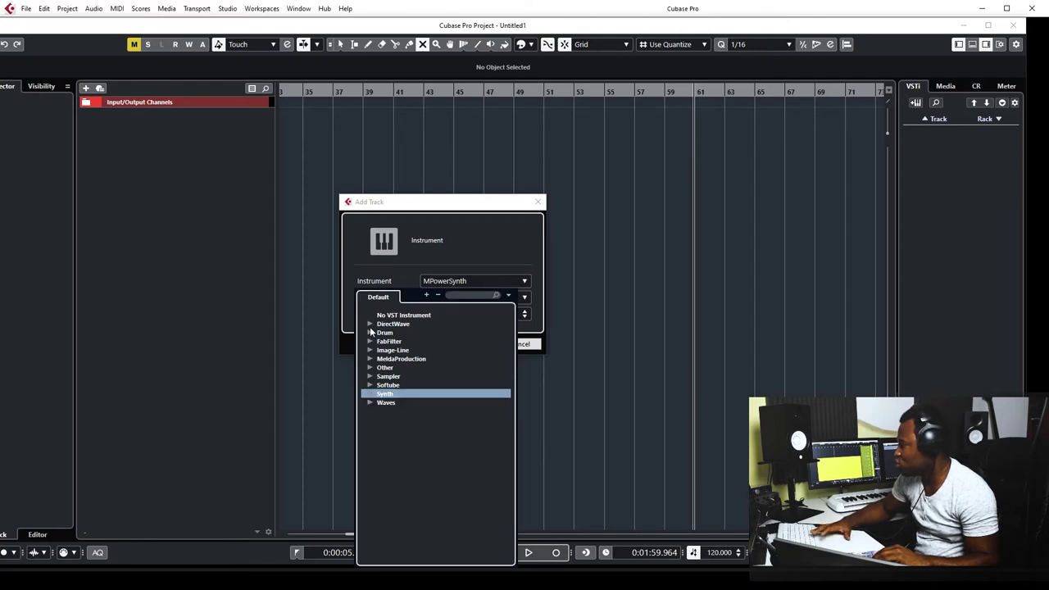
left_click(369, 341)
left_click(369, 342)
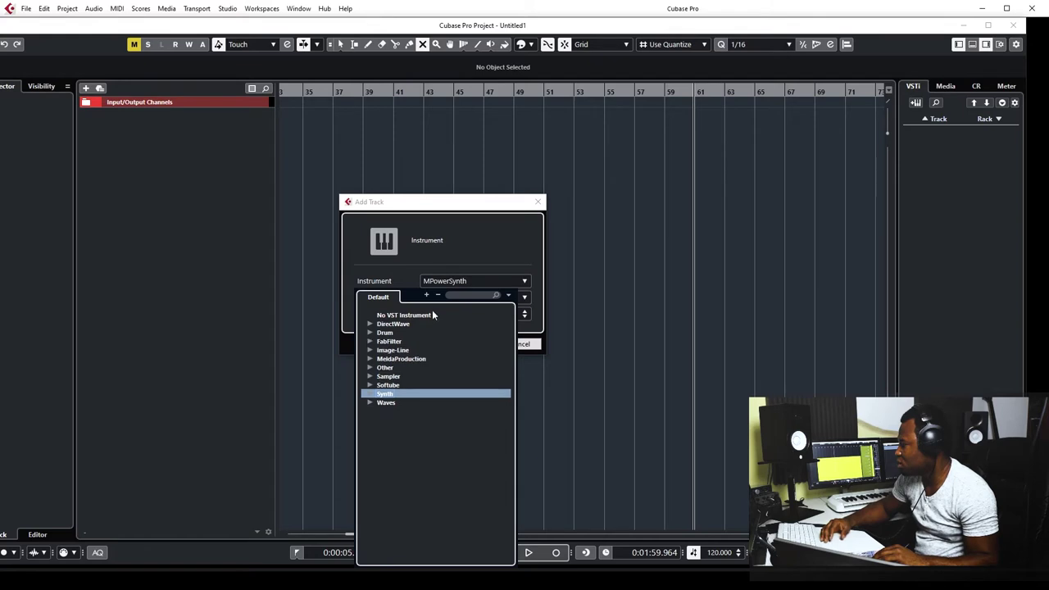
Step: Search the instruments for "halio", add one HALion Sonic SE instrument track, and close its plug-in window
left_click(460, 296)
type("halio")
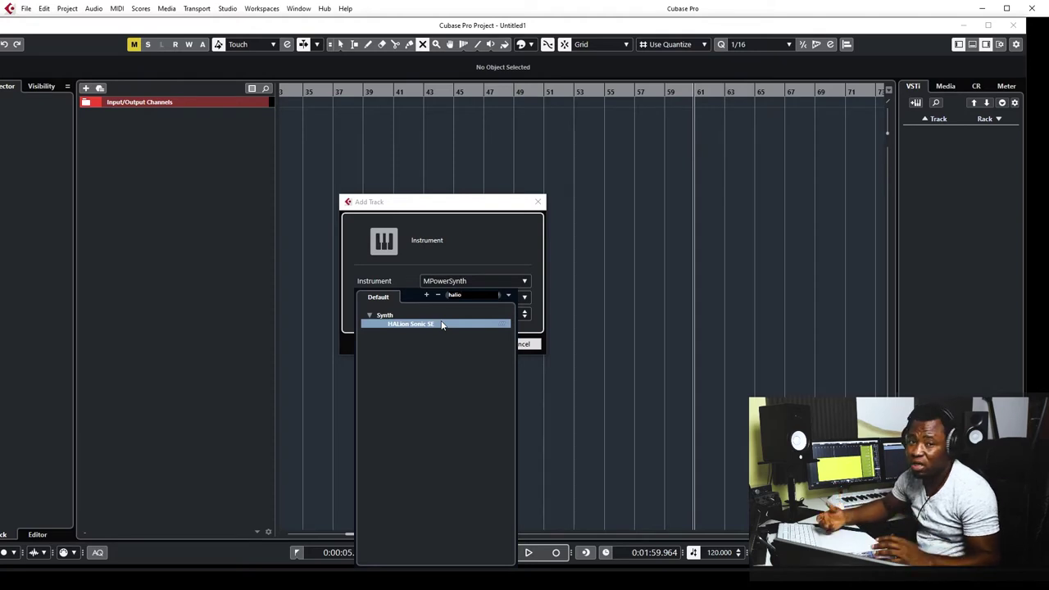
left_click(439, 324)
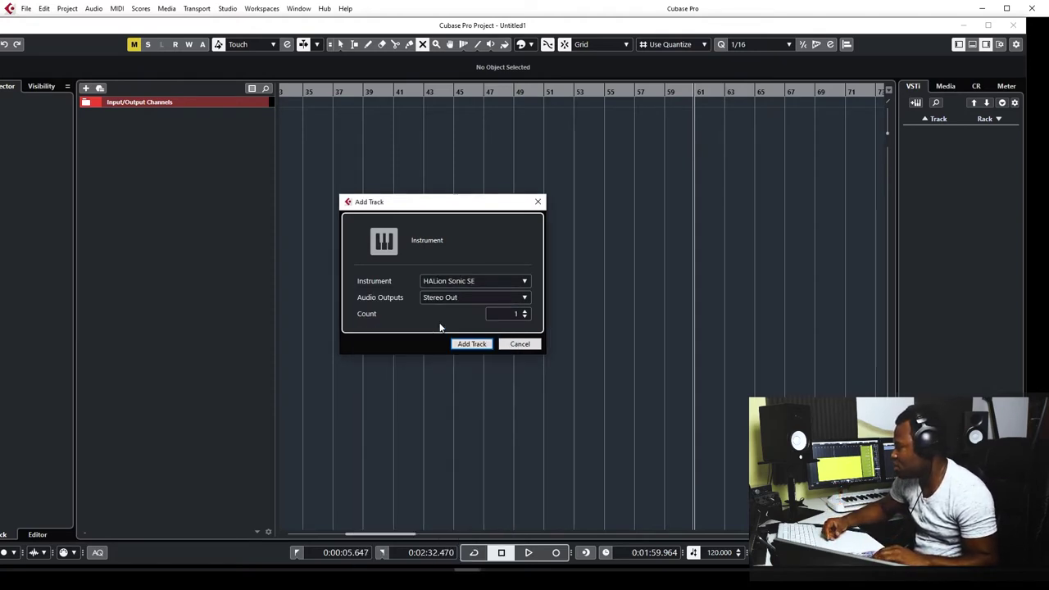
left_click(468, 343)
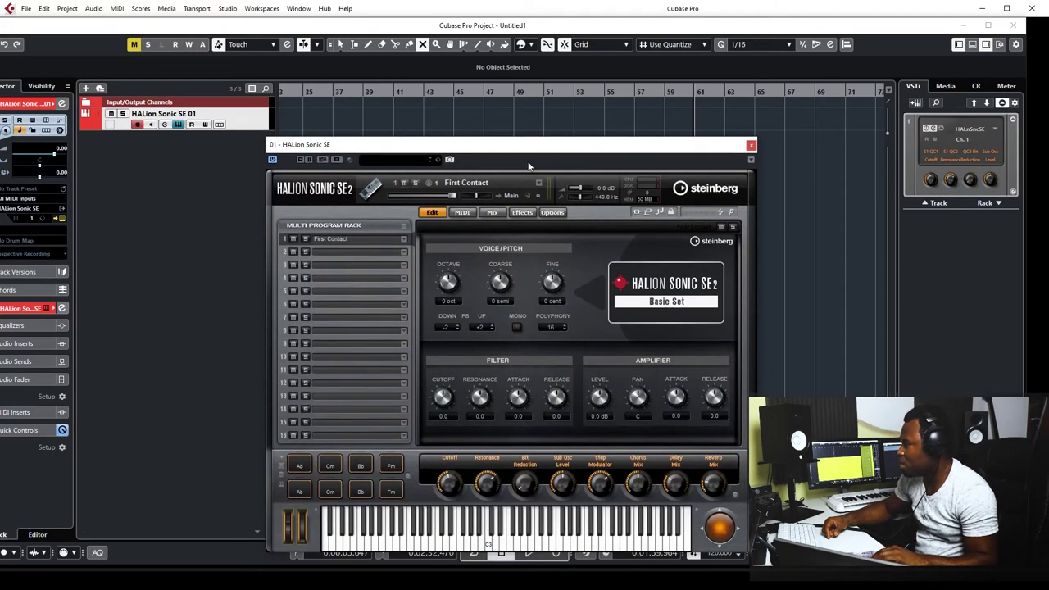
left_click_drag(504, 144, 596, 75)
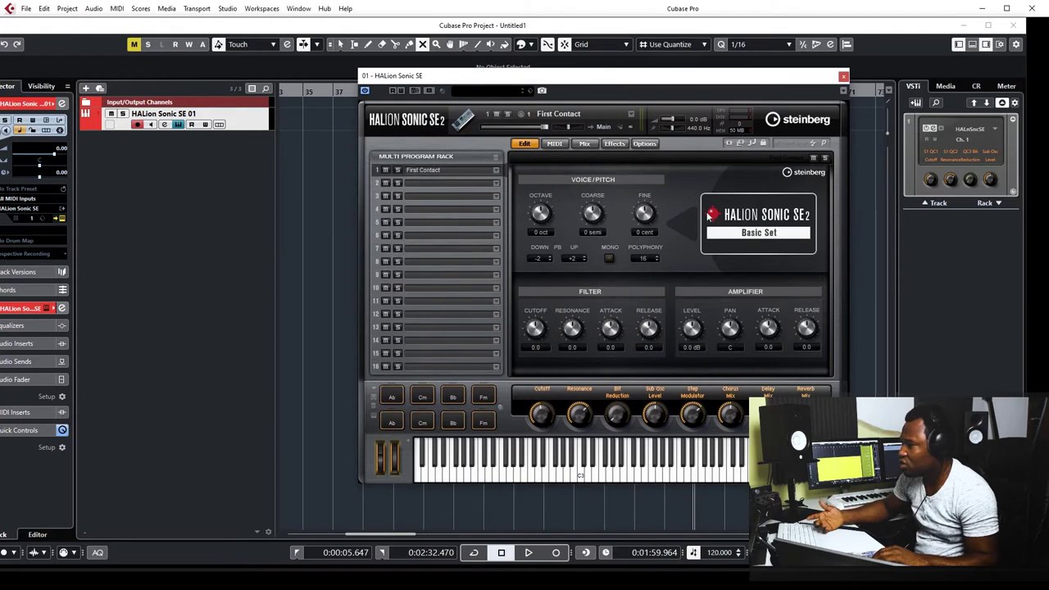
left_click(844, 77)
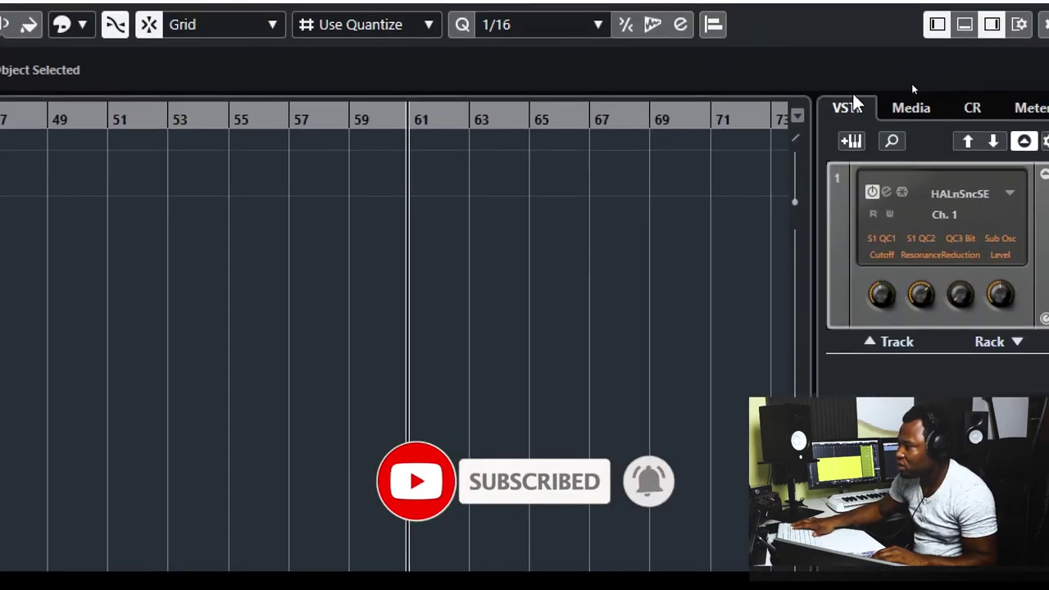
Step: Review the right zone's Media, Control Room and Meter pages, and return to the VST instruments rack
left_click(919, 110)
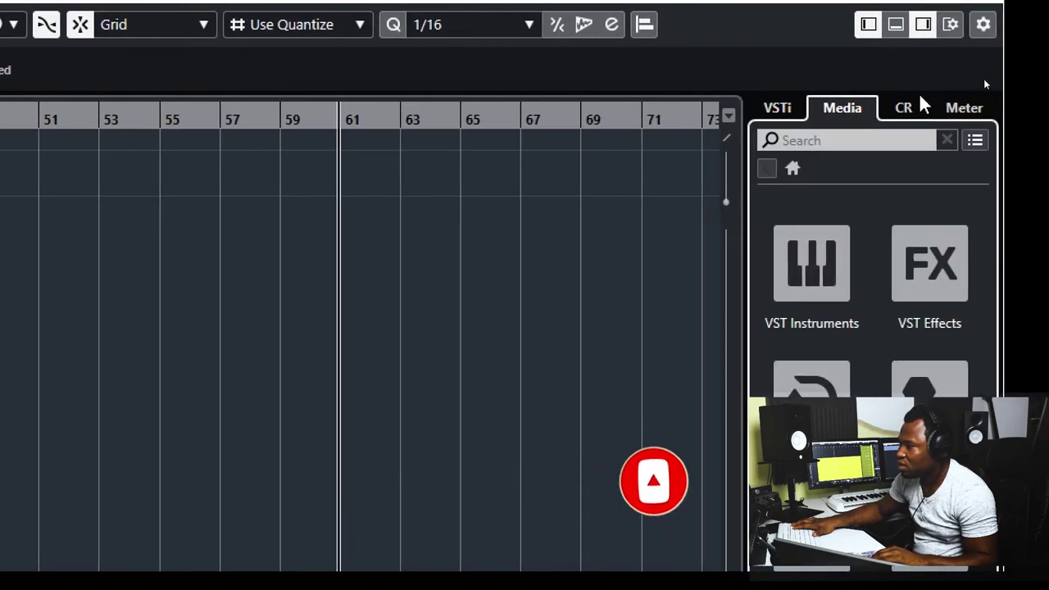
left_click(966, 112)
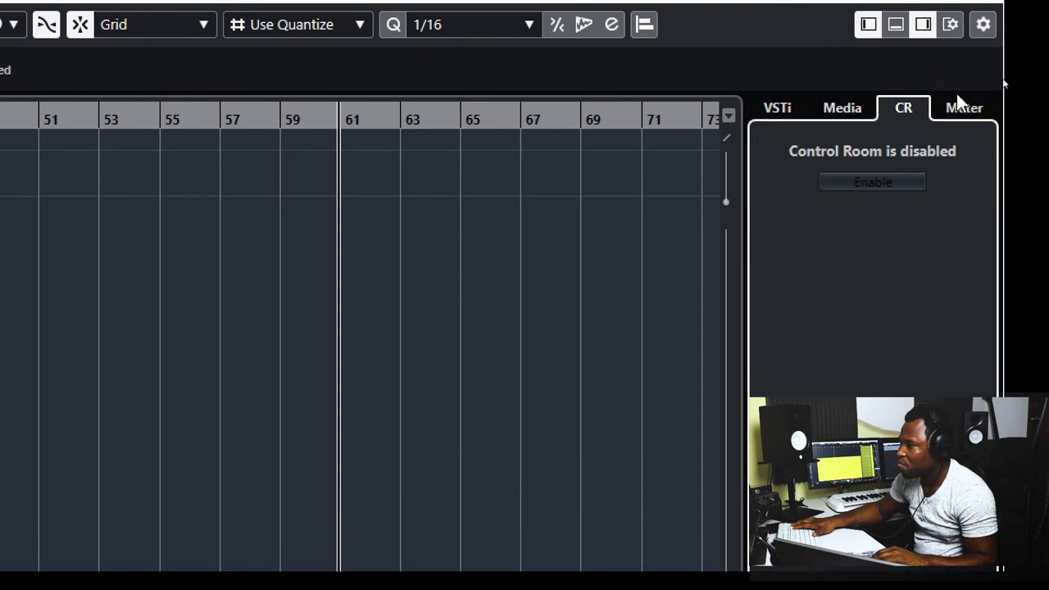
left_click(972, 114)
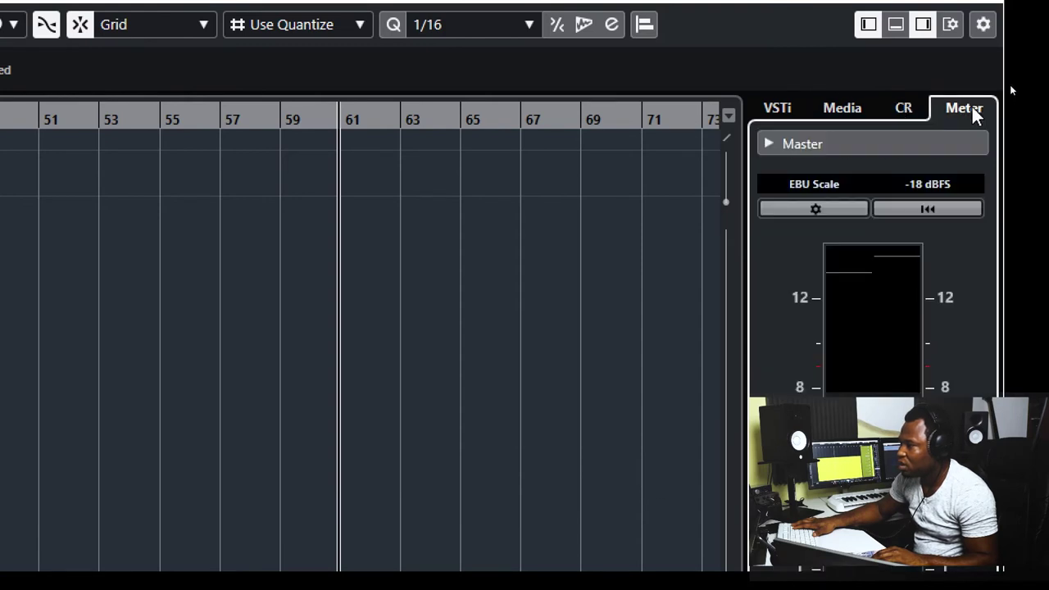
left_click(775, 110)
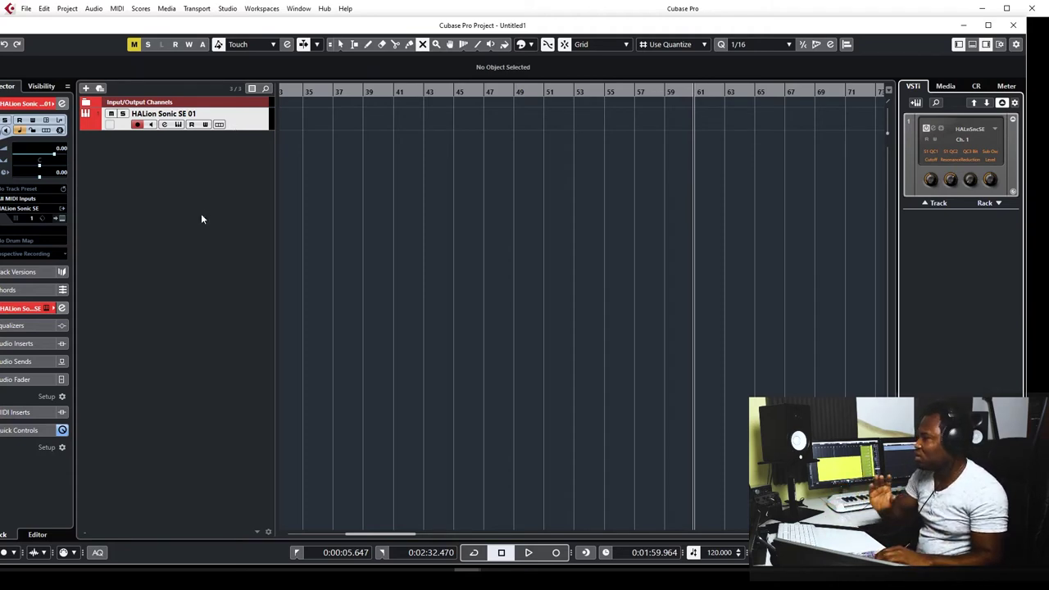
Step: Review the Audio commands and the track types offered under Add Track, including the MIDI track
left_click(94, 9)
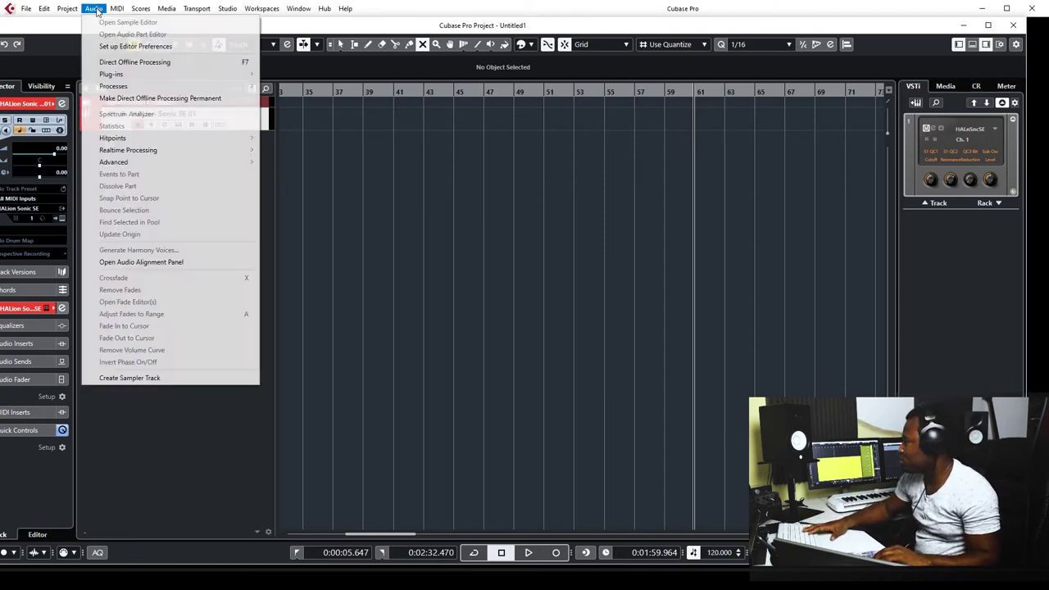
left_click(94, 9)
left_click(90, 9)
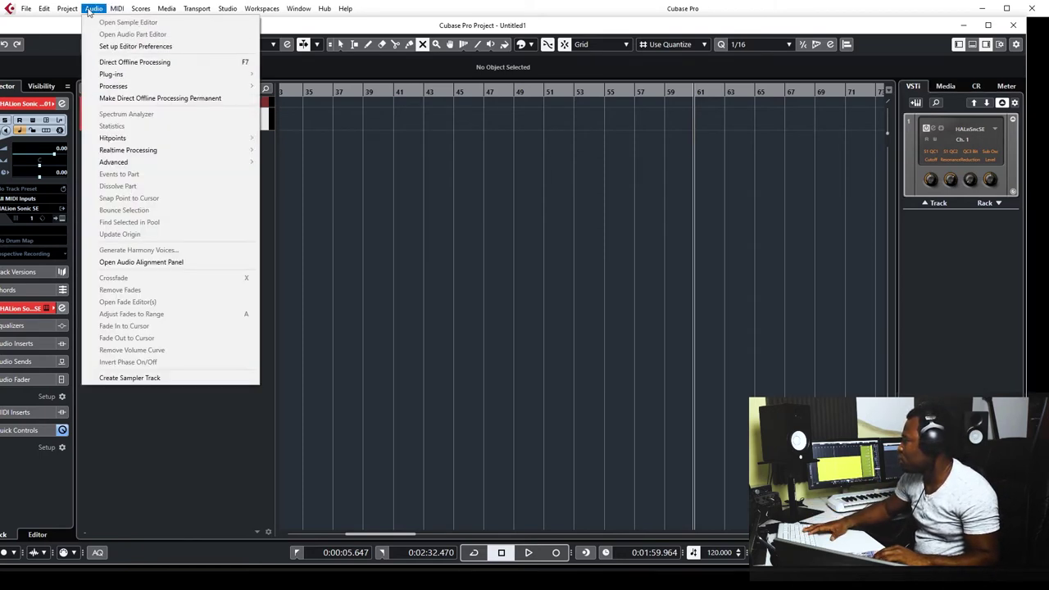
mouse_move(63, 11)
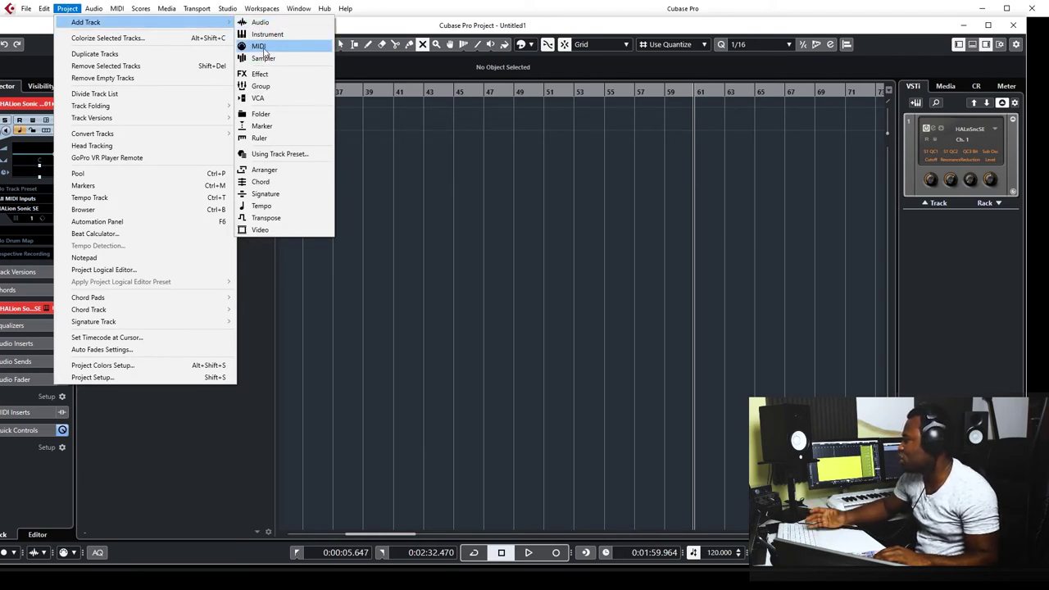
left_click(261, 46)
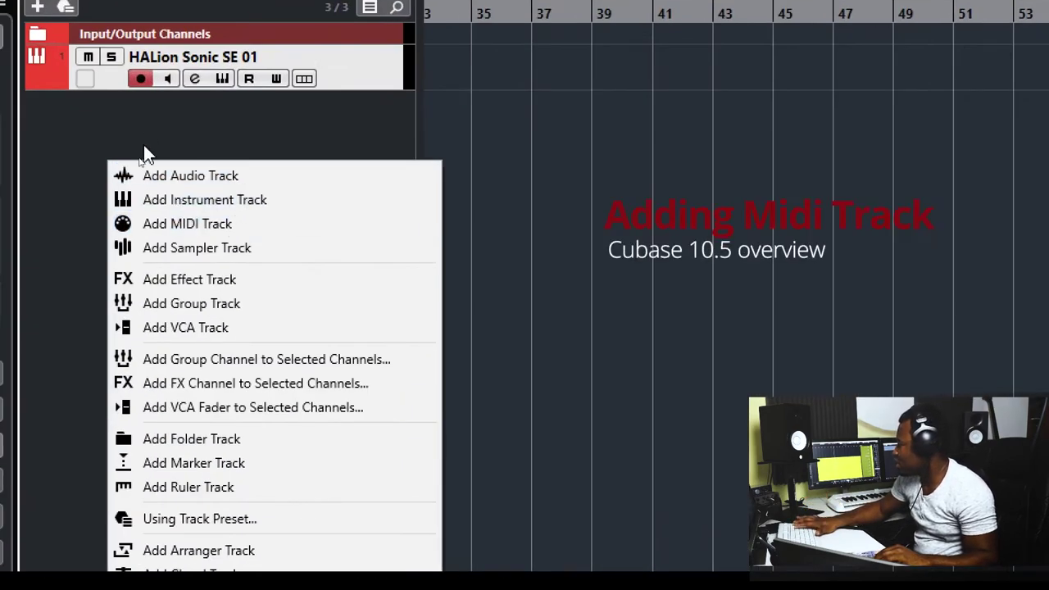
Step: Add a sampler track below the HALion Sonic SE 01 track
left_click(146, 144)
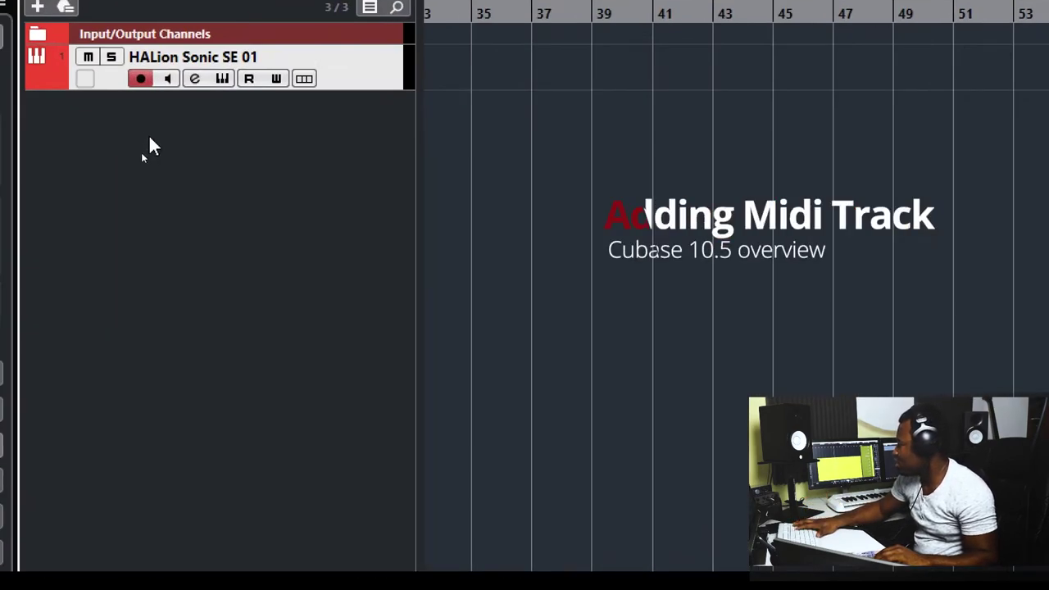
right_click(148, 134)
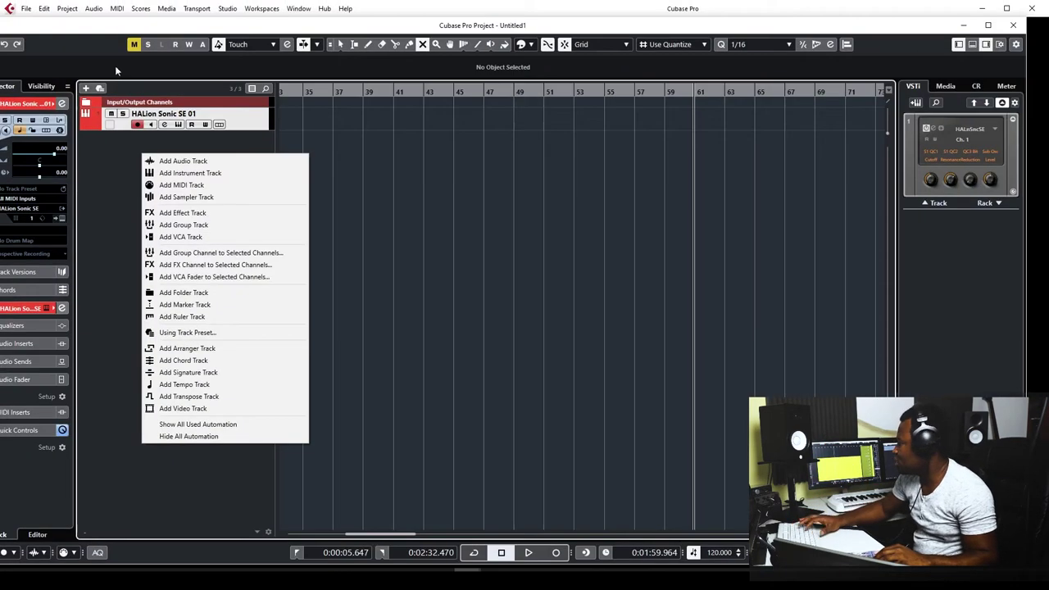
left_click(186, 197)
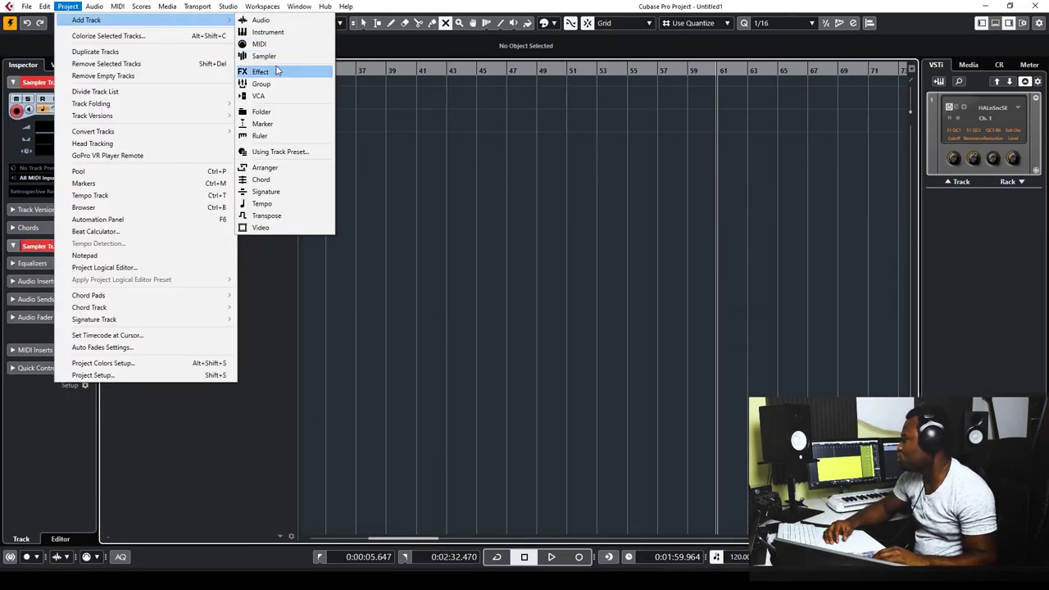
Step: Add a stereo REVerence effect track inside a folder, routed to Stereo Out, and move its plug-in window clear of the track list
left_click(277, 71)
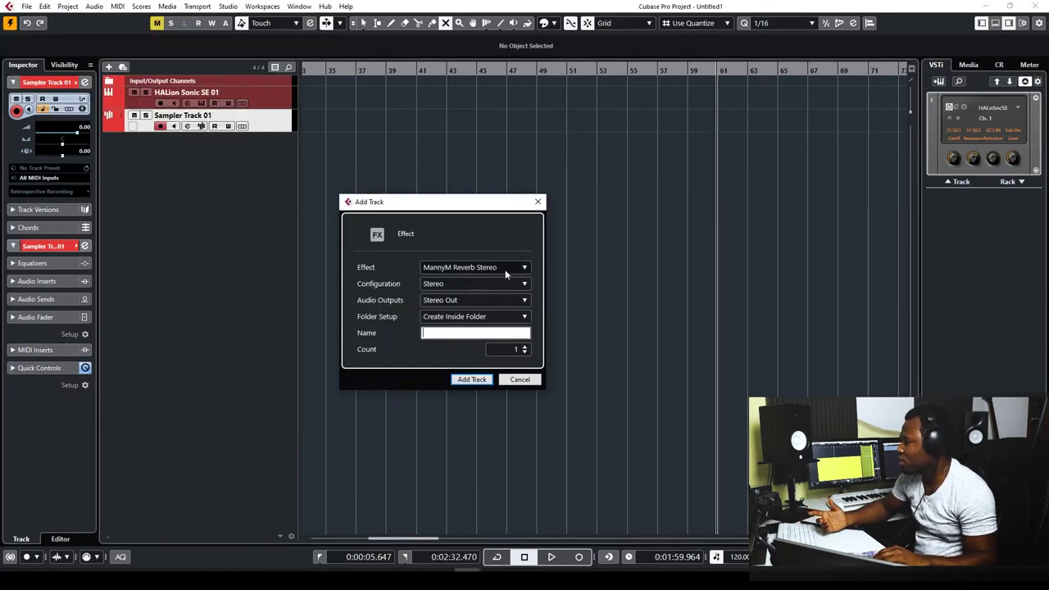
left_click(472, 380)
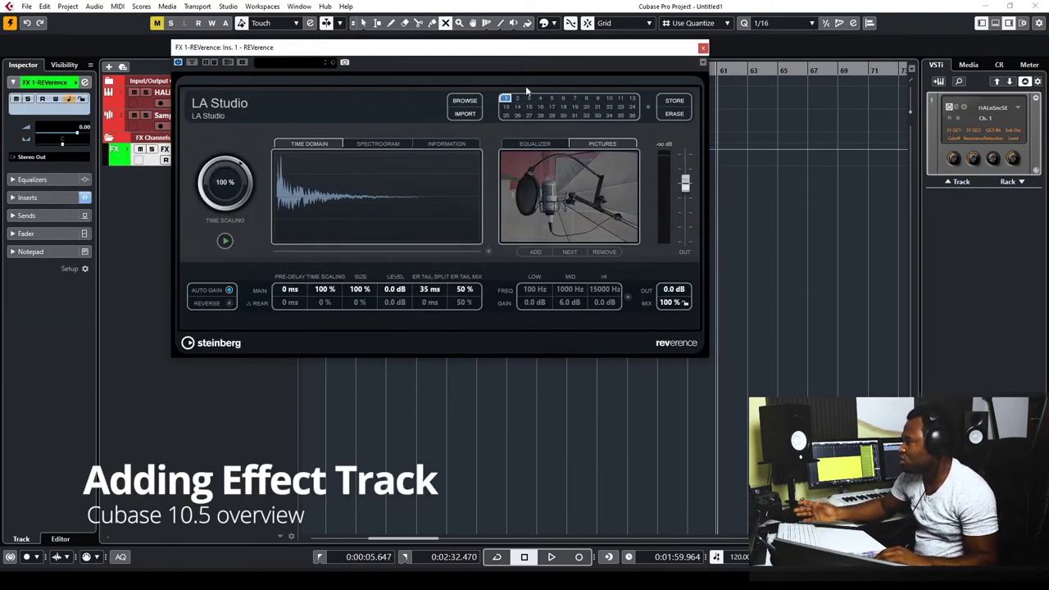
left_click_drag(474, 61, 660, 207)
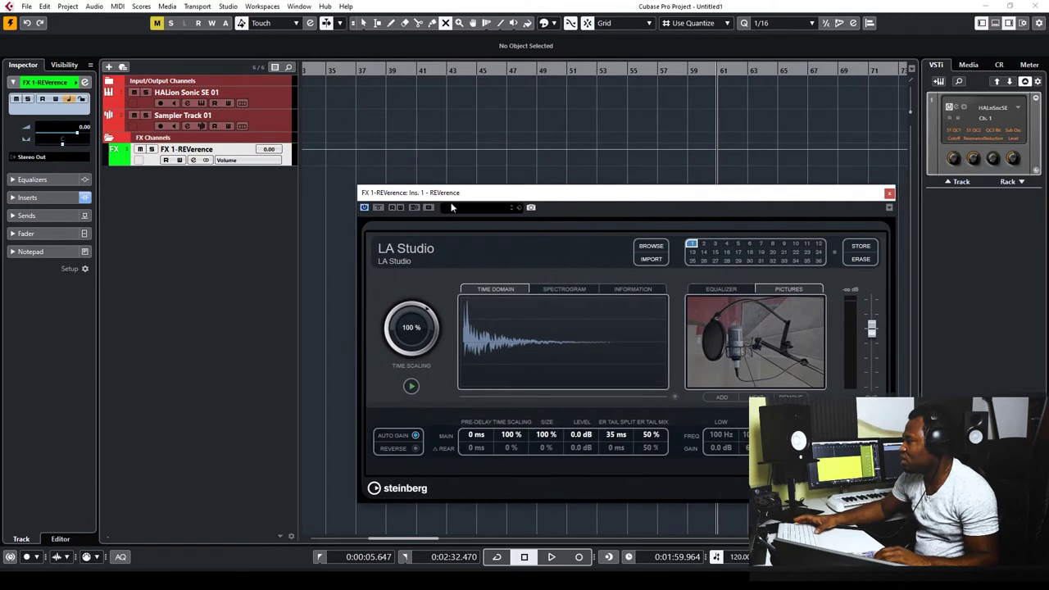
Step: Select the HALion Sonic SE 01 track, set its sound to [GM 005] Electric Piano 1, and record a MIDI performance from bar 3
left_click(265, 118)
left_click(282, 96)
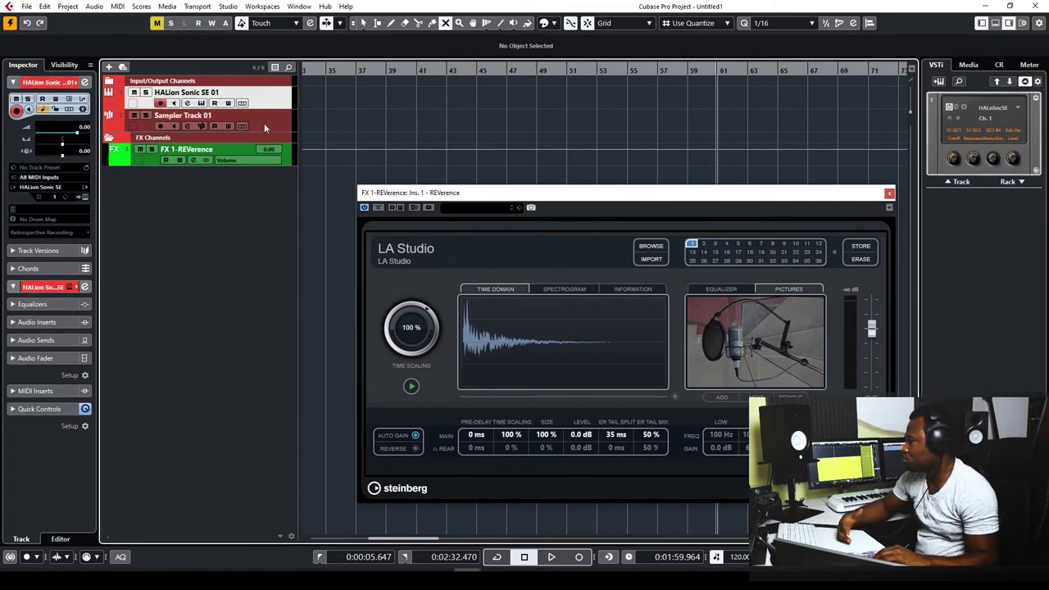
left_click(187, 104)
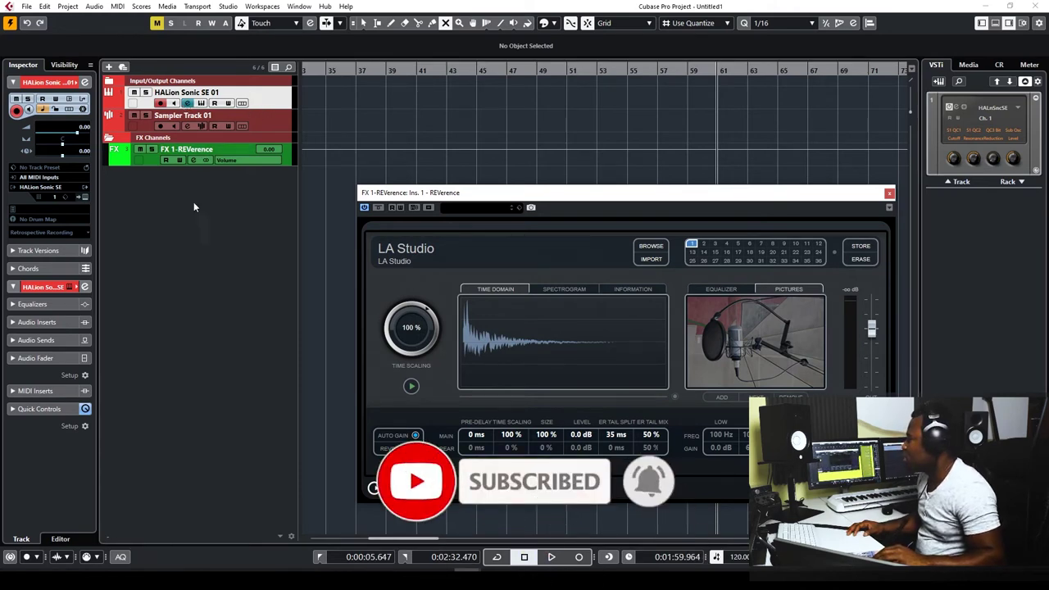
left_click(84, 198)
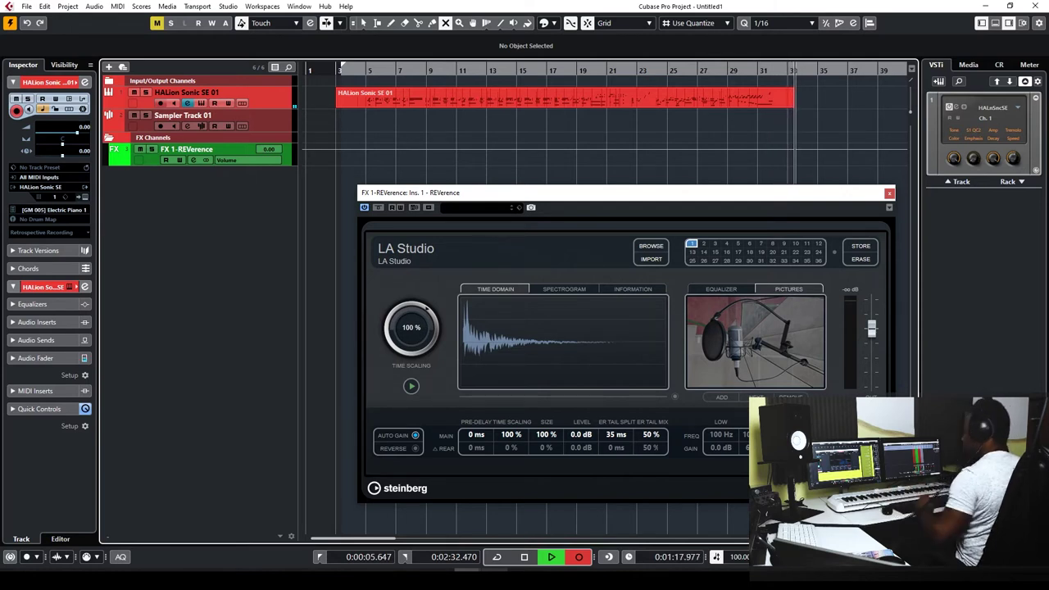
key("space")
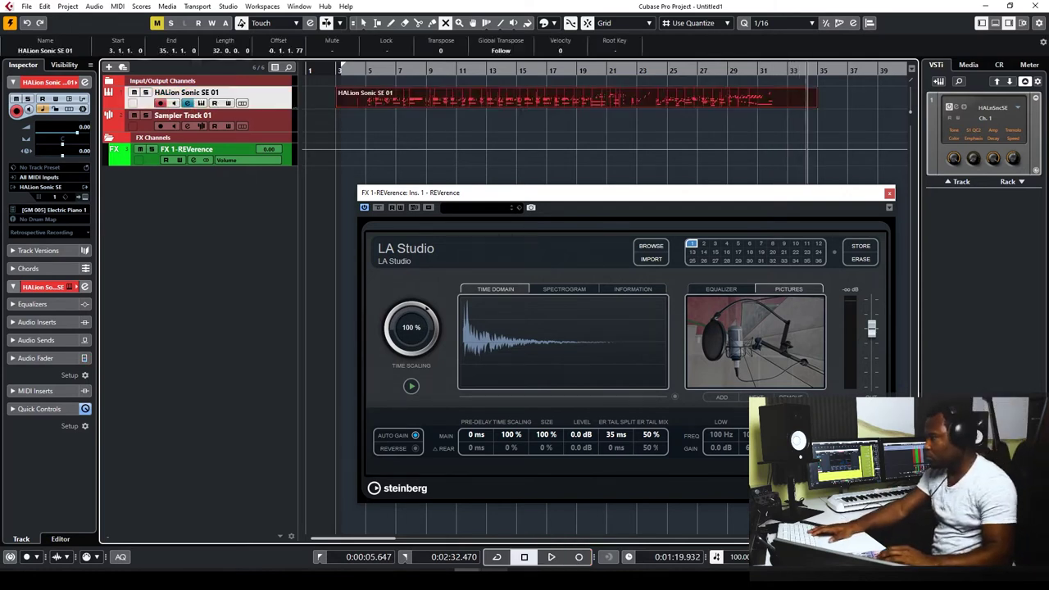
Step: Open the HALion Sonic SE 01 channel settings, add an active send to FX 1-REVerence, and move the reverb window off the sends
left_click(187, 104)
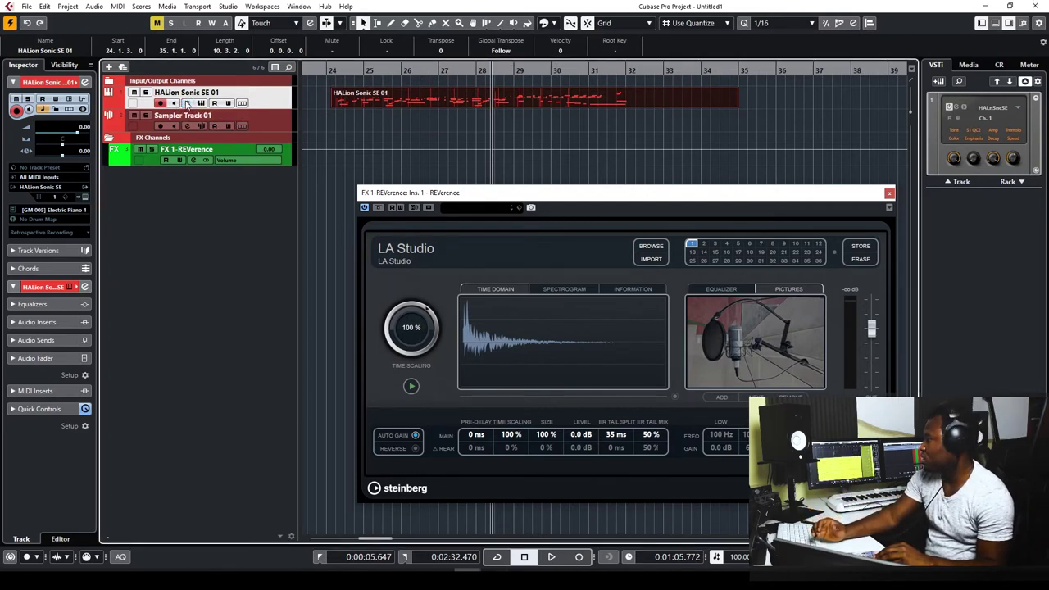
left_click(186, 104)
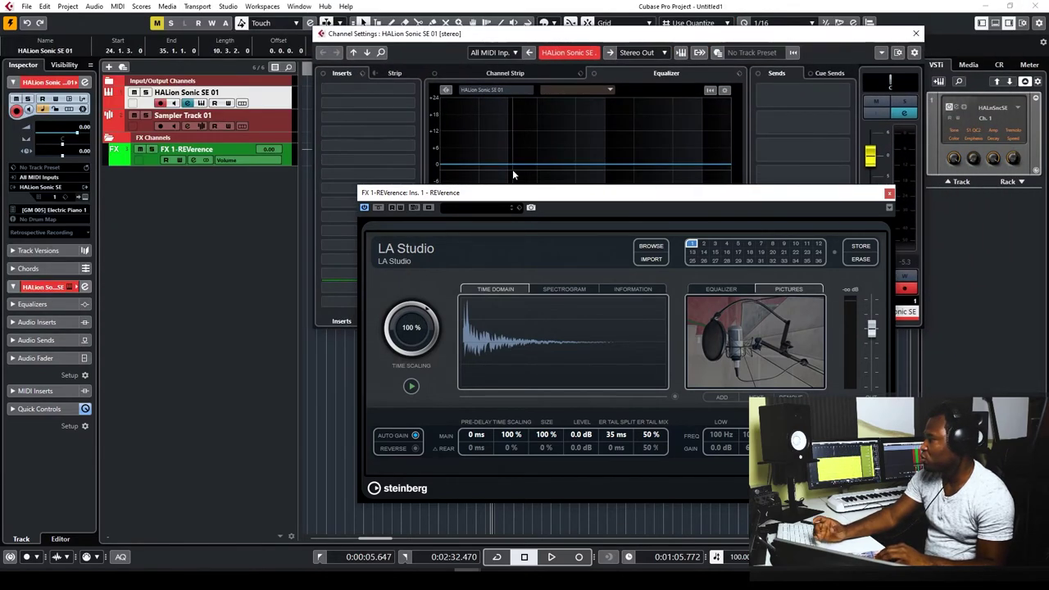
left_click(797, 97)
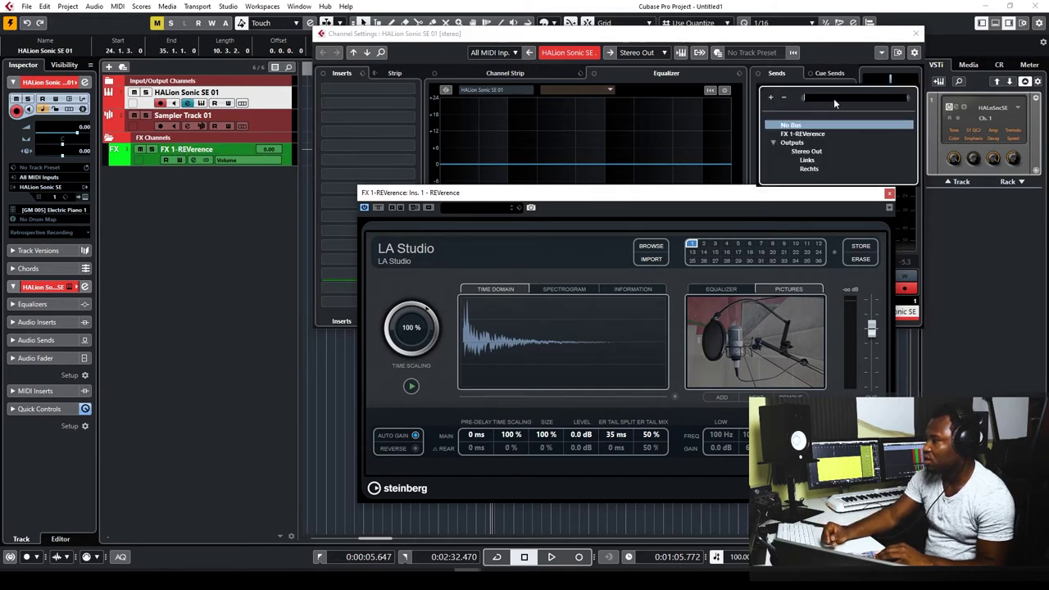
left_click(811, 134)
left_click(761, 89)
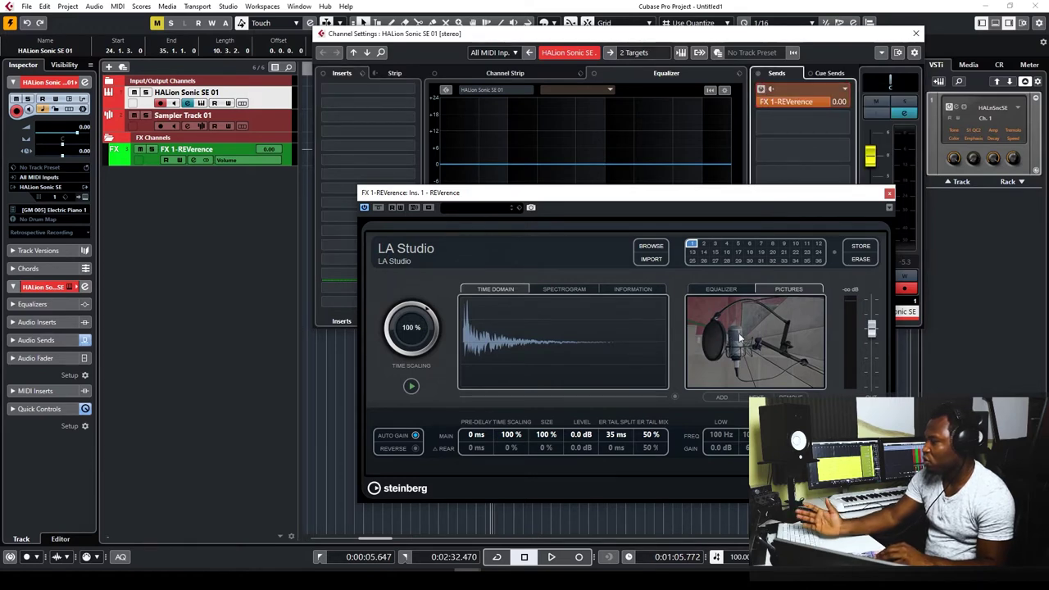
left_click(780, 196)
left_click_drag(779, 199, 616, 293)
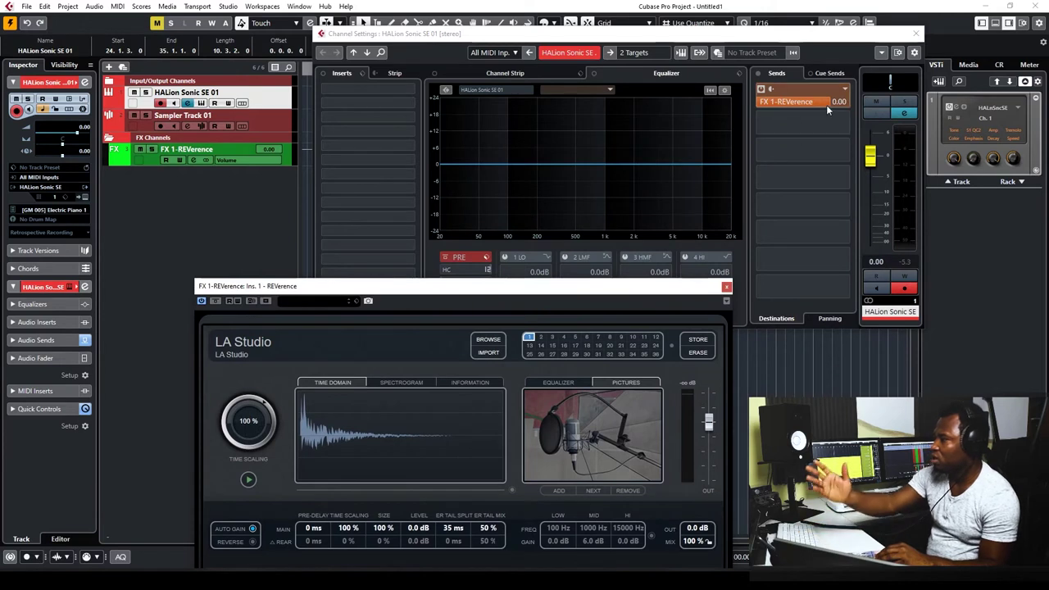
Step: Raise the FX 1-REVerence send level to 6.02 during playback and move the channel settings window below the recorded MIDI part
left_click_drag(827, 103, 757, 117)
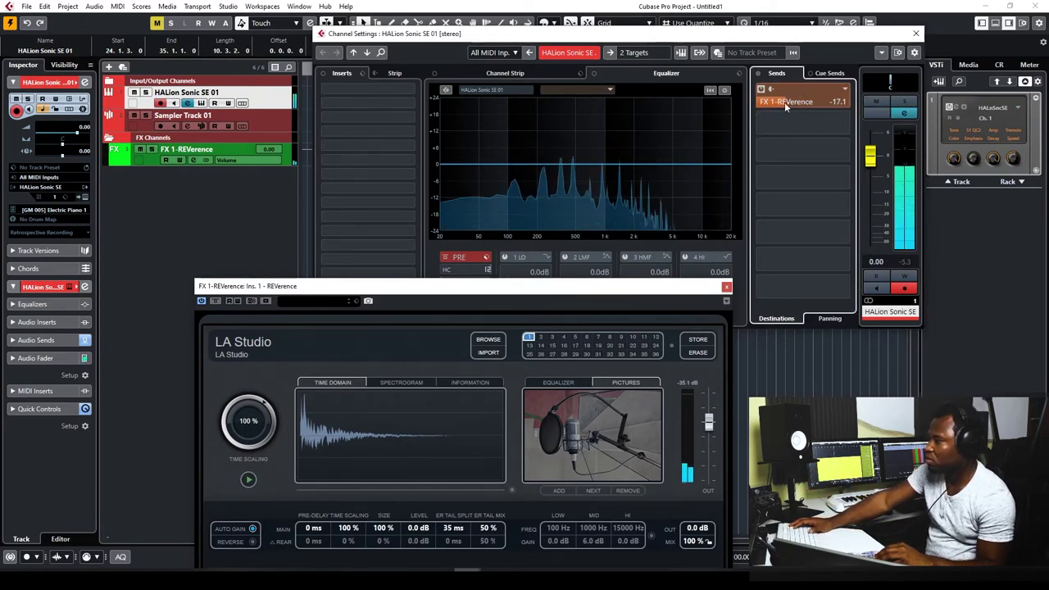
left_click_drag(784, 102, 929, 98)
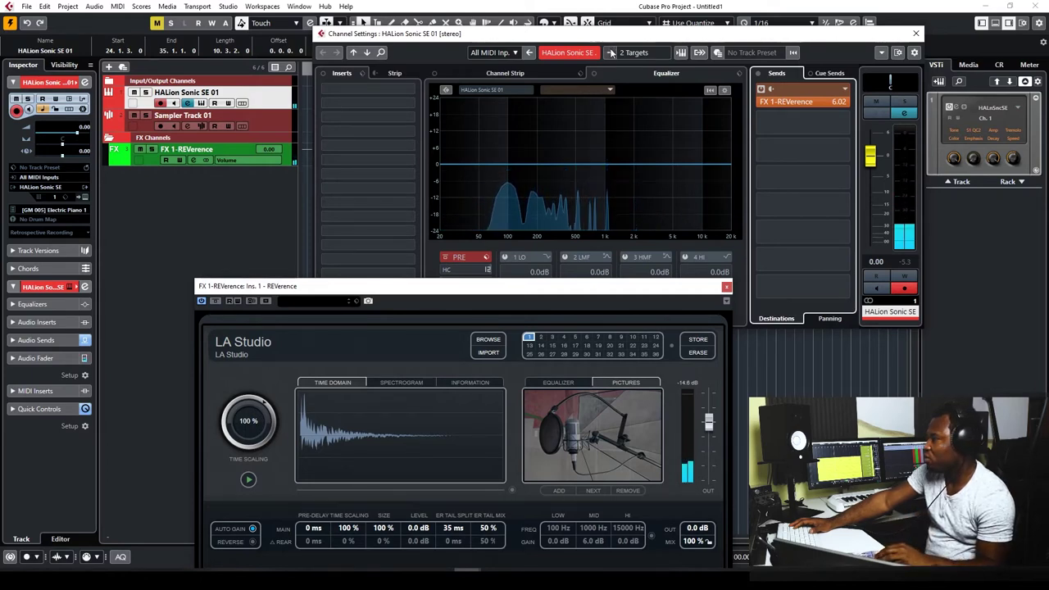
left_click_drag(596, 39, 631, 64)
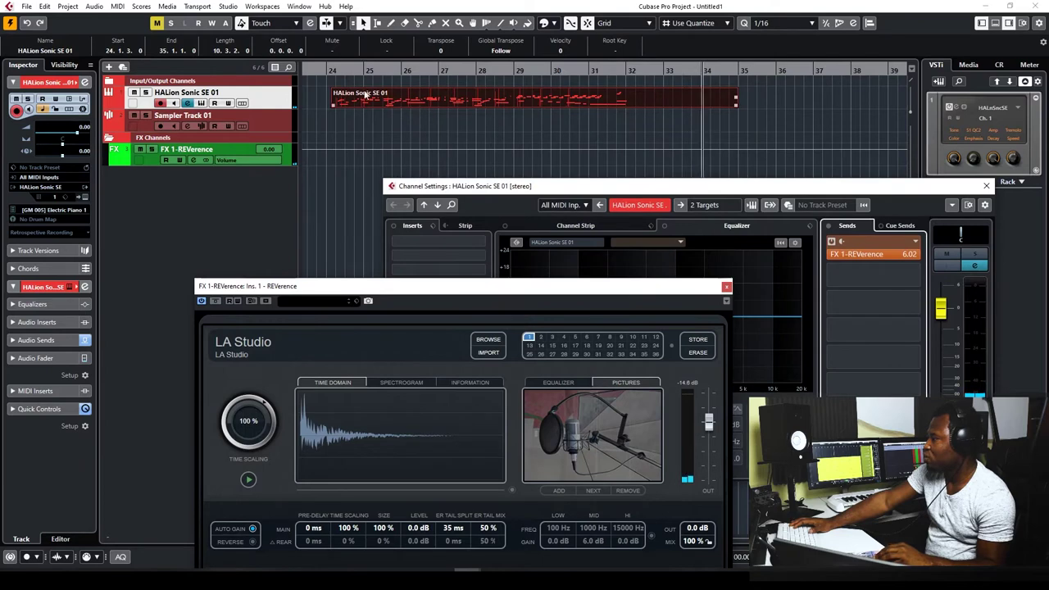
Step: Compare the HALion Sonic SE 01 playback with the FX 1-REVerence send off and on, leaving it active, and close the channel settings
left_click(667, 175)
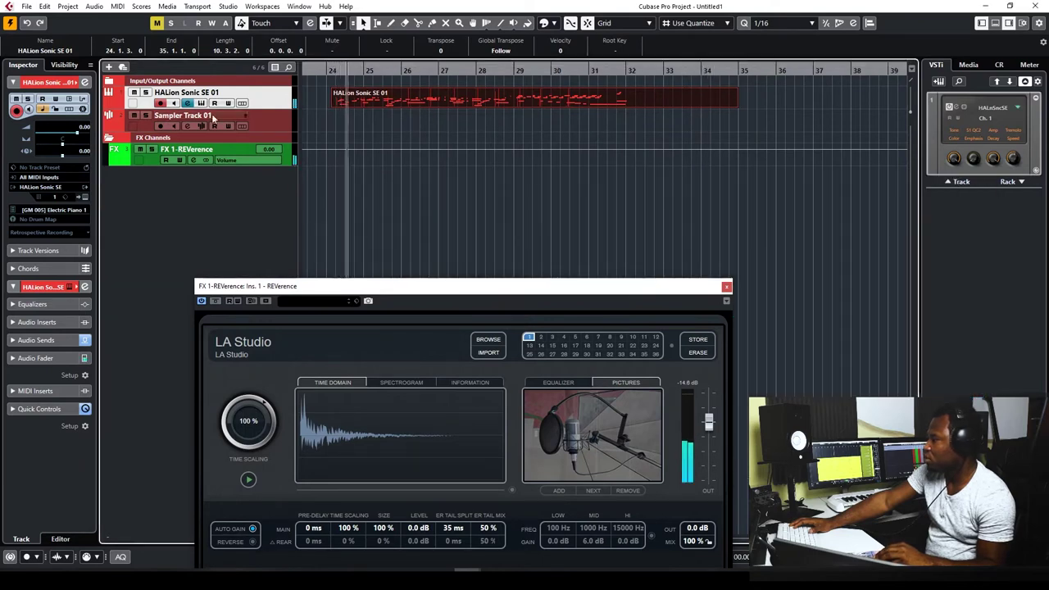
left_click(188, 103)
left_click(188, 103)
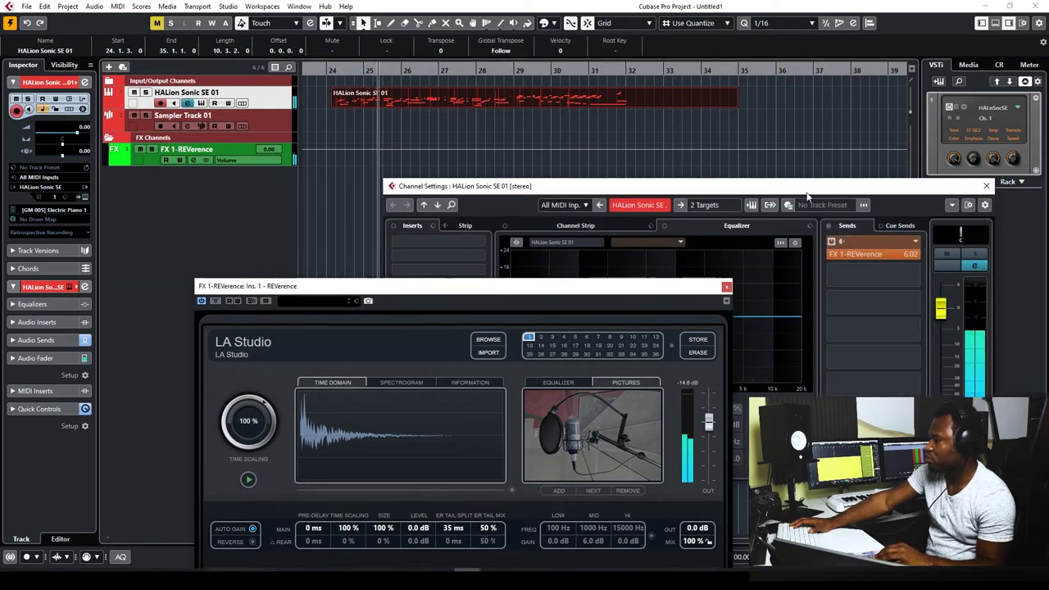
left_click_drag(574, 186, 568, 173)
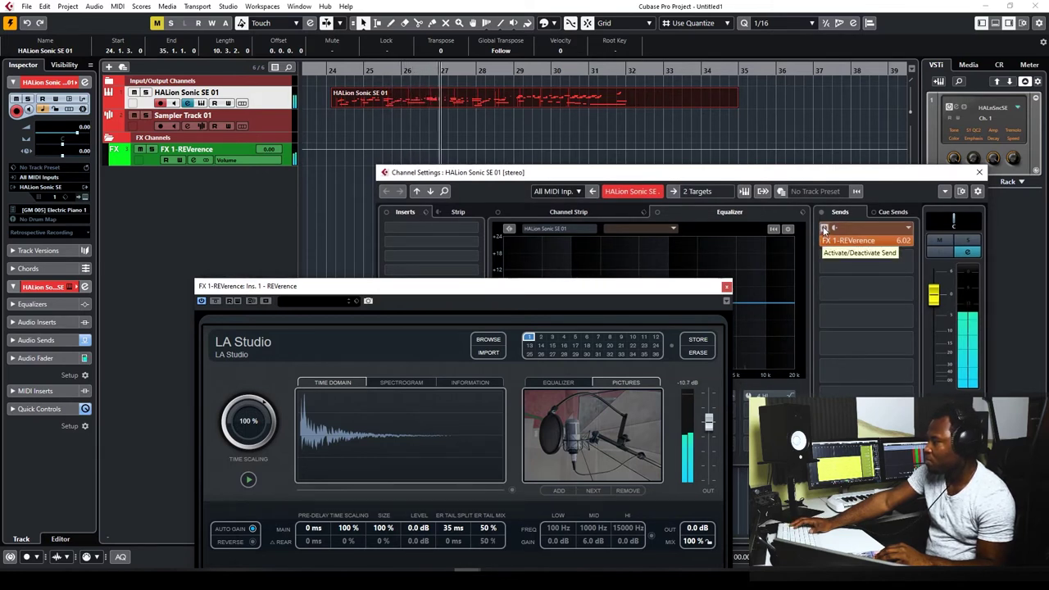
left_click(825, 229)
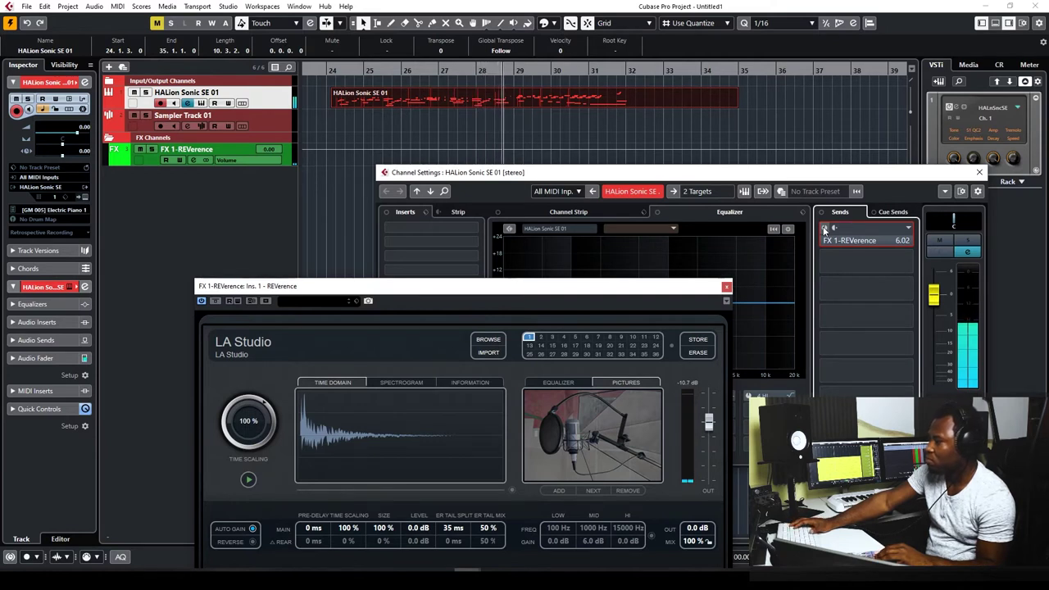
left_click(825, 228)
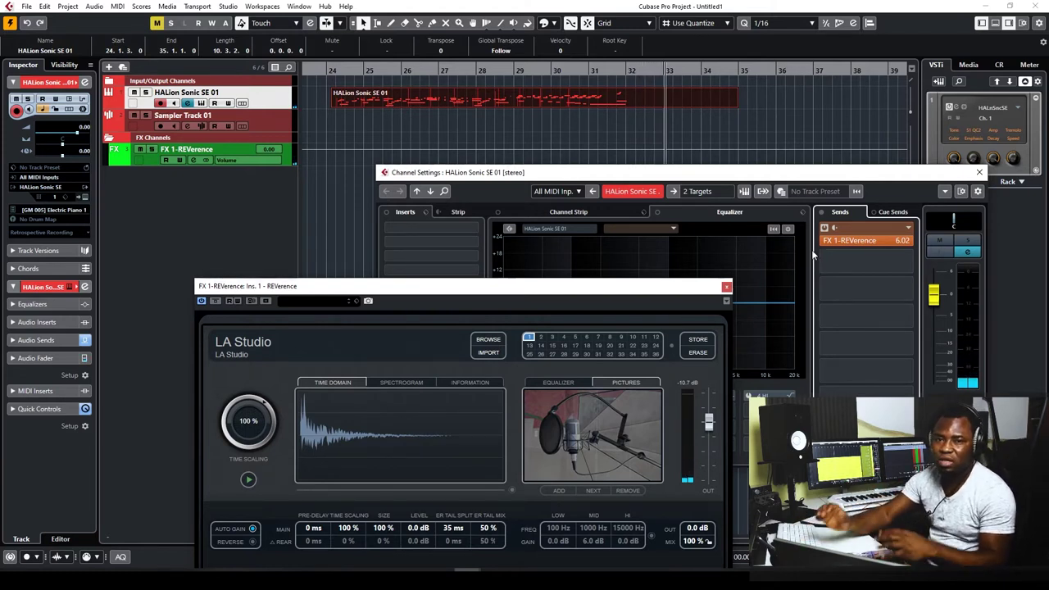
left_click(979, 172)
Step: Add one stereo group track named keys group, routed to Stereo Out and created inside a folder
left_click(67, 6)
mouse_move(90, 19)
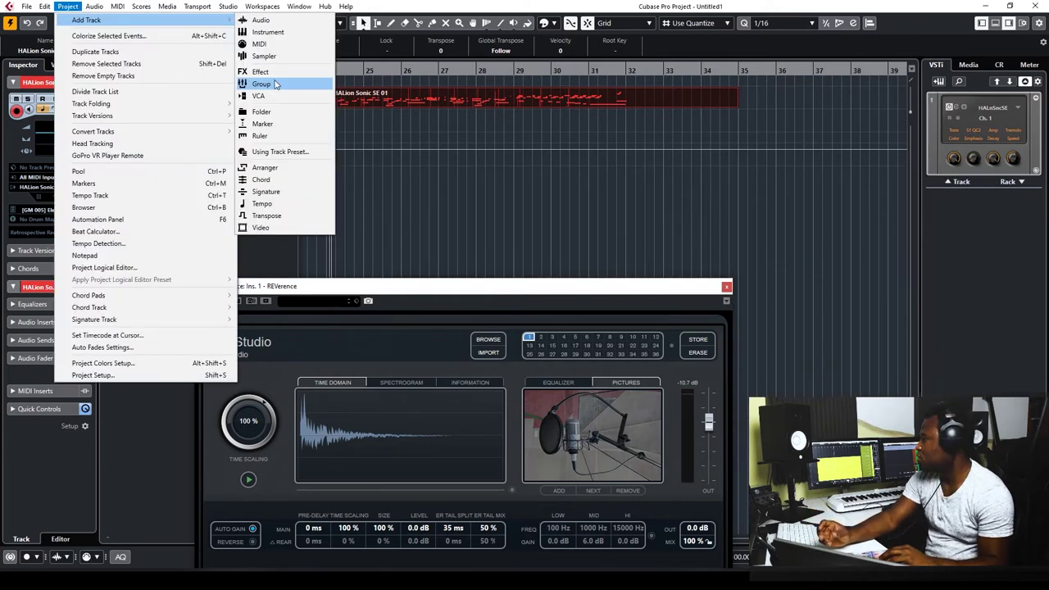
left_click(286, 84)
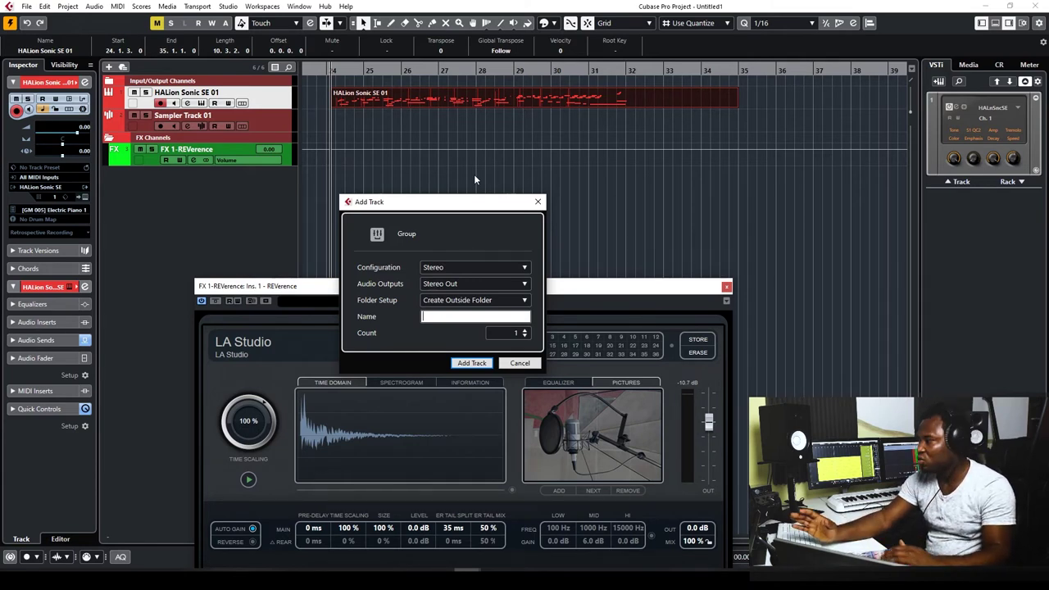
left_click(453, 267)
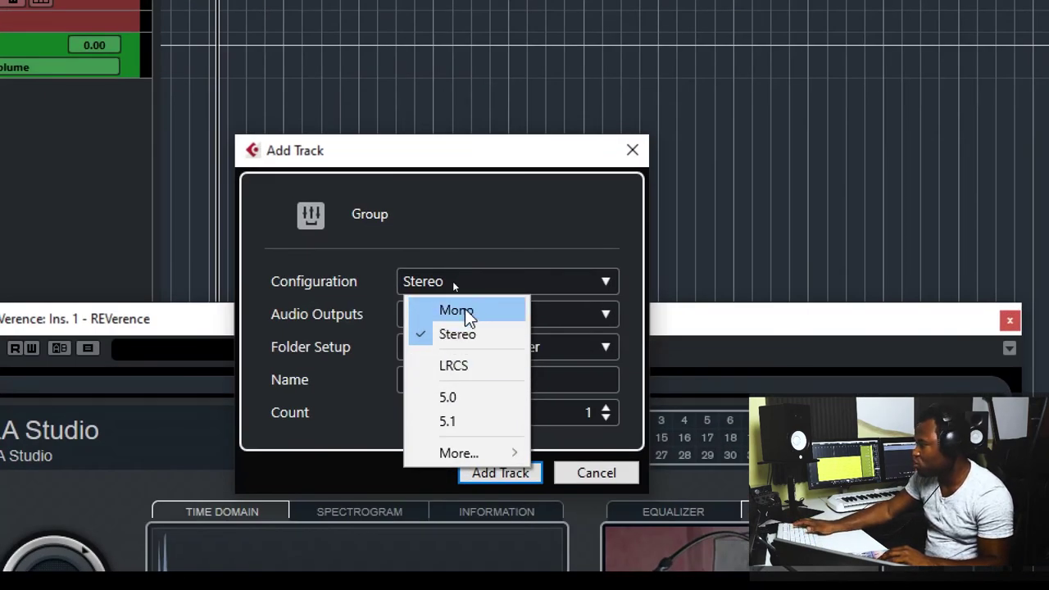
left_click(463, 238)
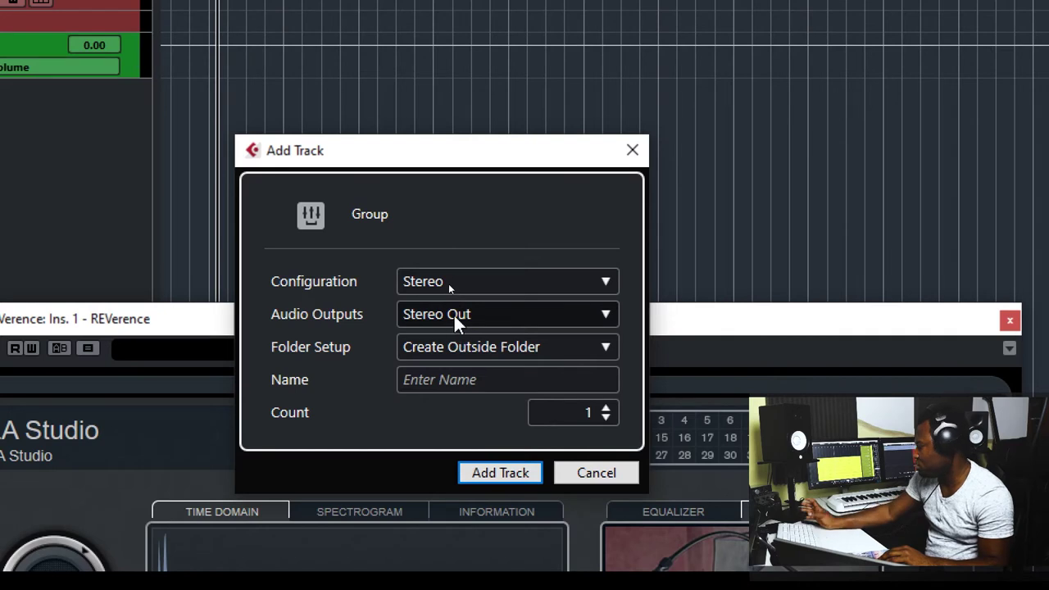
left_click(463, 284)
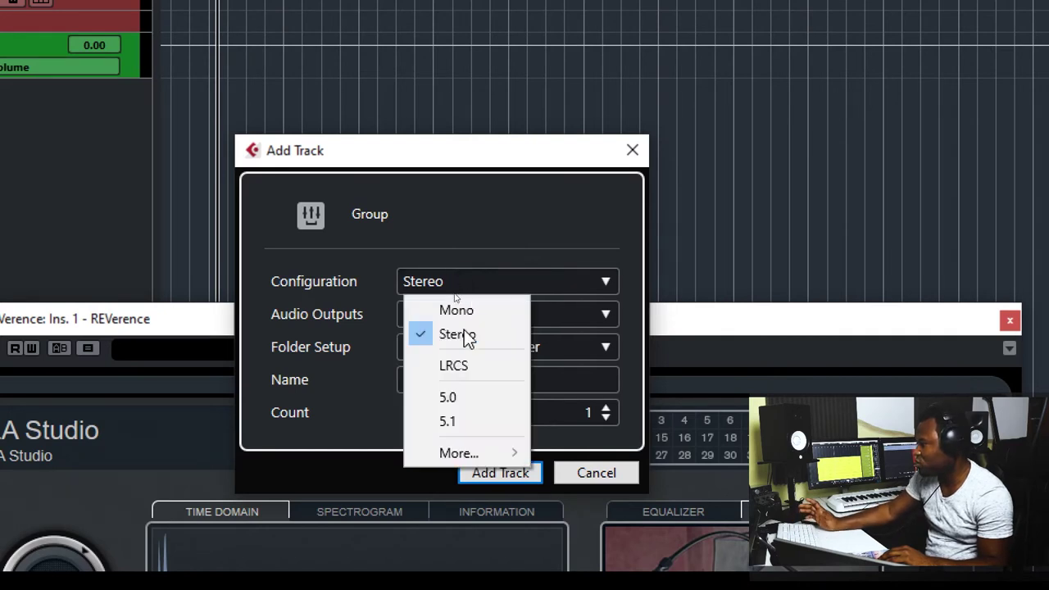
left_click(534, 222)
left_click(503, 347)
left_click(504, 375)
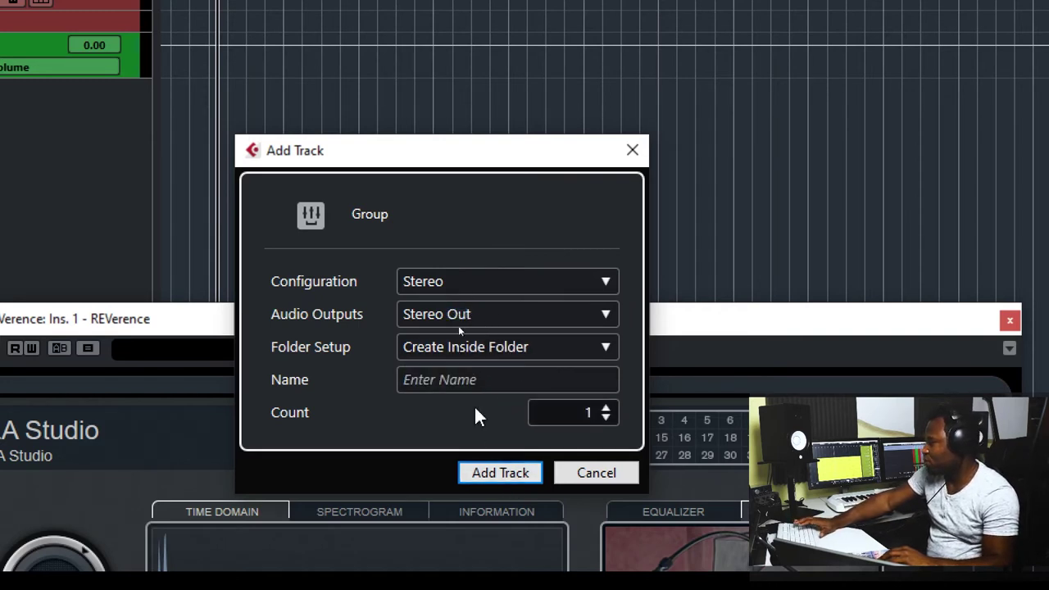
left_click(476, 374)
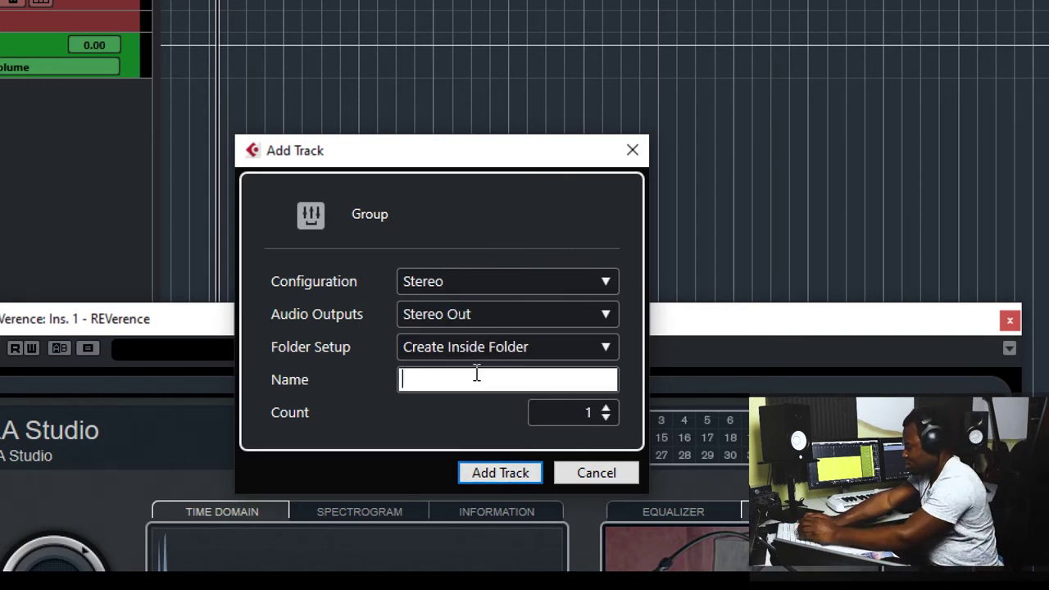
type("keys group")
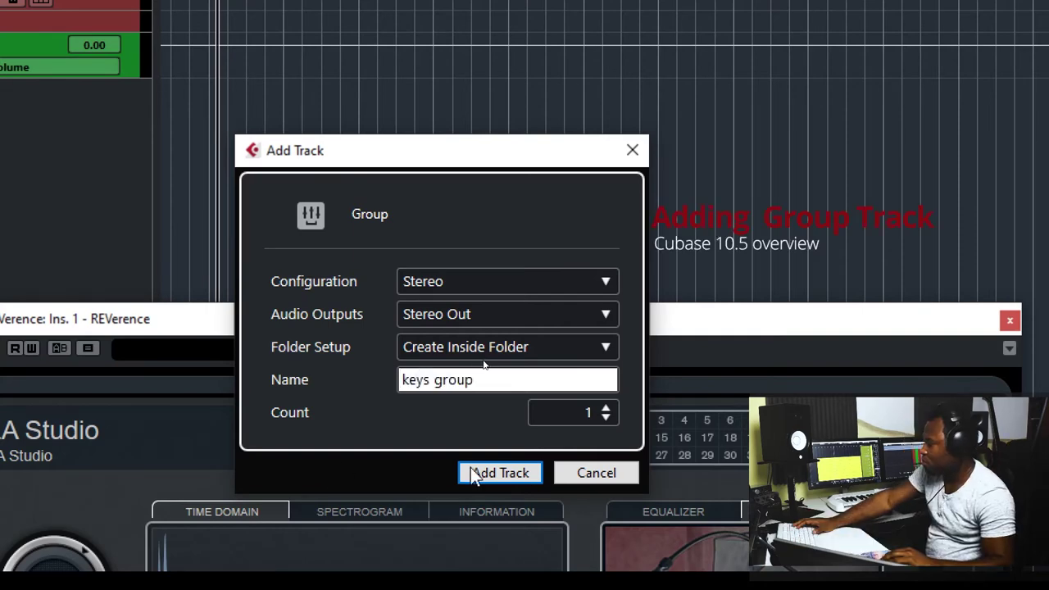
left_click(508, 474)
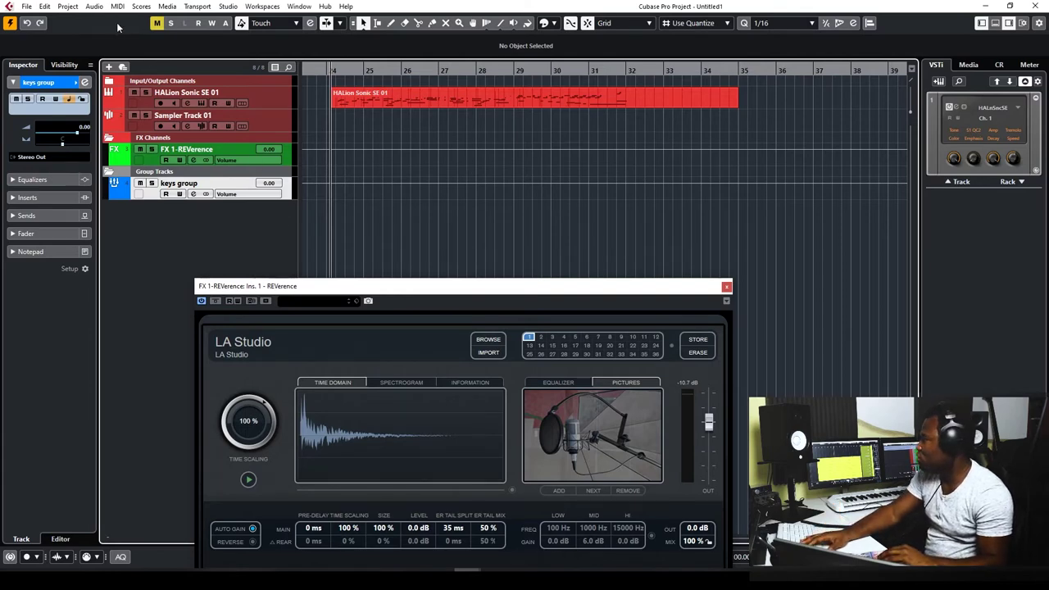
Step: Add a stereo group track named kezs group 2 outside the folder, routed to Stereo Out, and collapse the Group Tracks folder
left_click(94, 6)
mouse_move(68, 7)
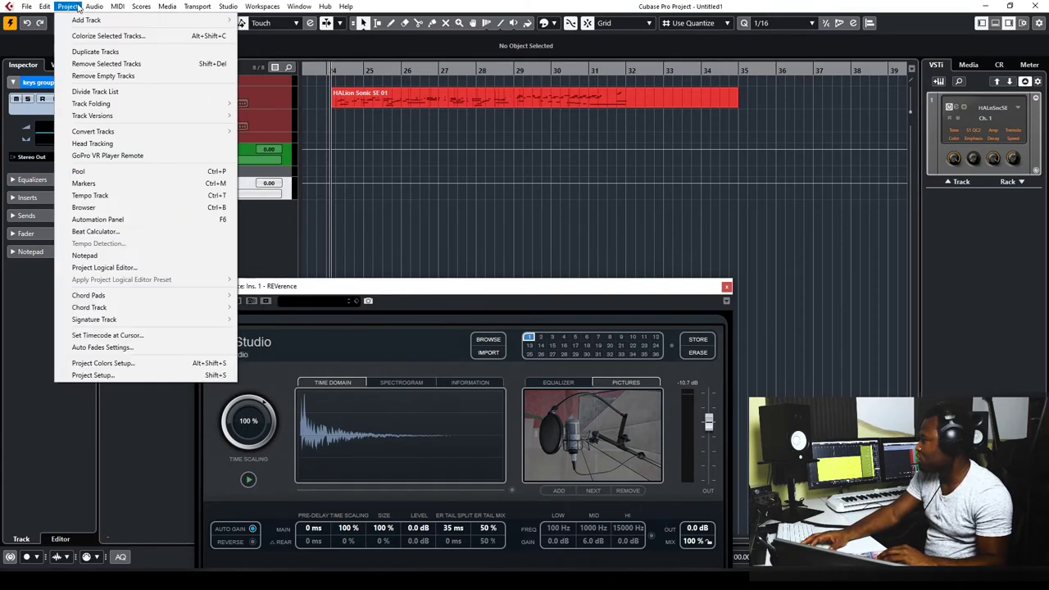
mouse_move(90, 20)
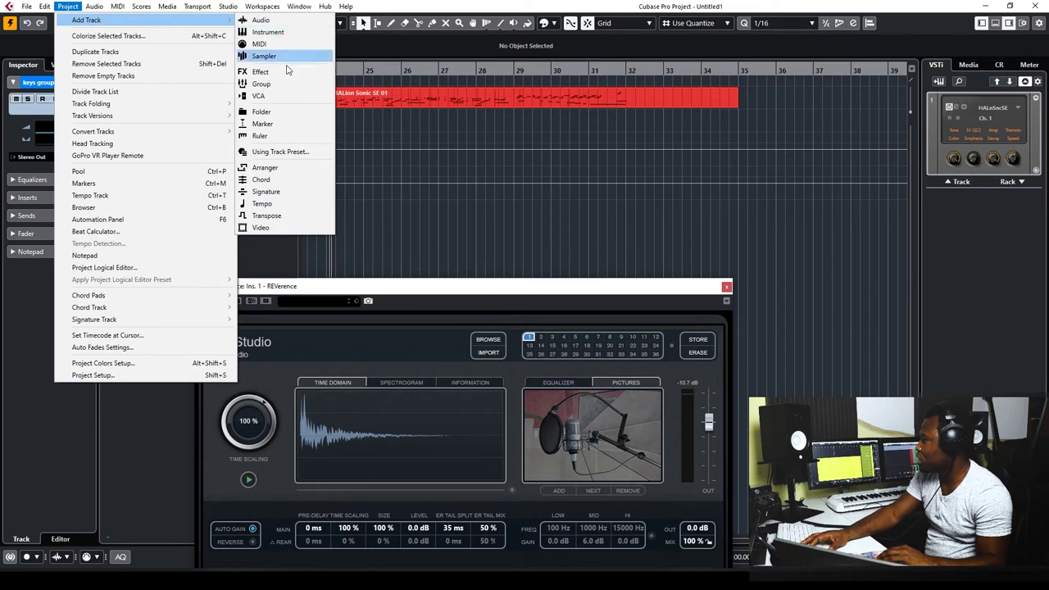
left_click(262, 84)
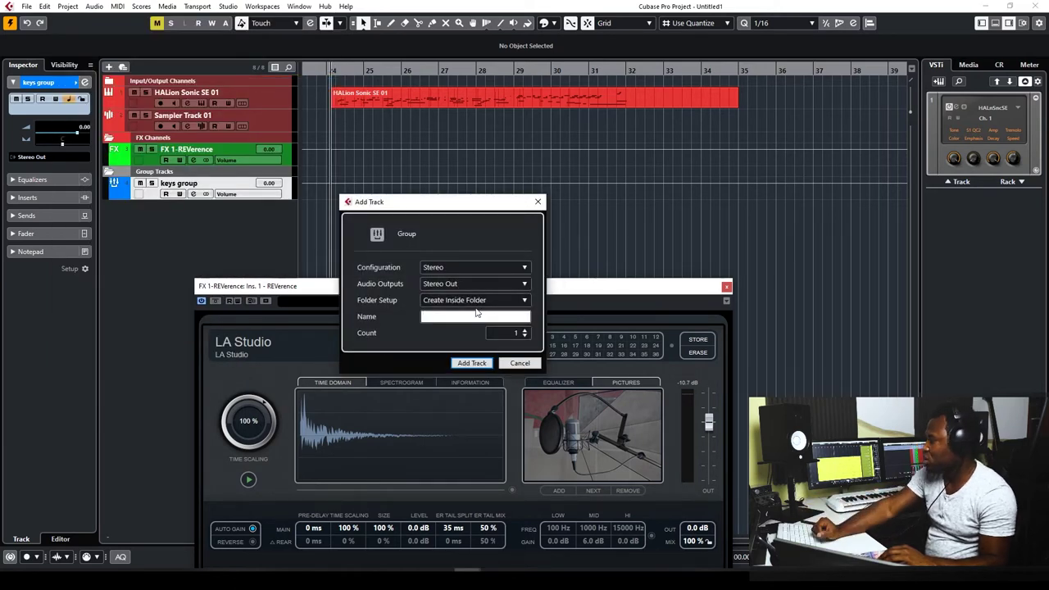
left_click(475, 304)
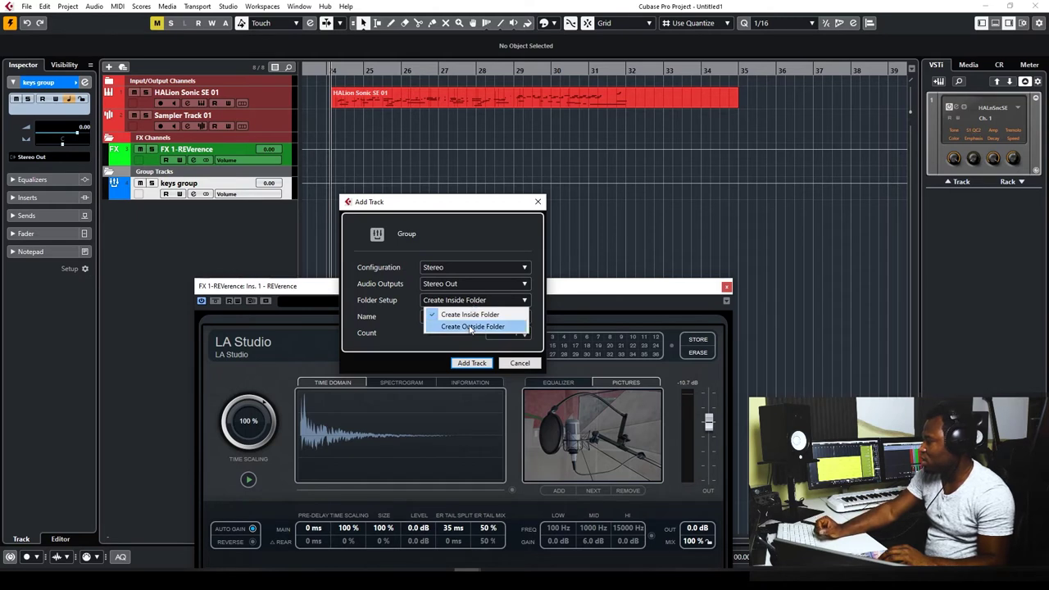
left_click(471, 327)
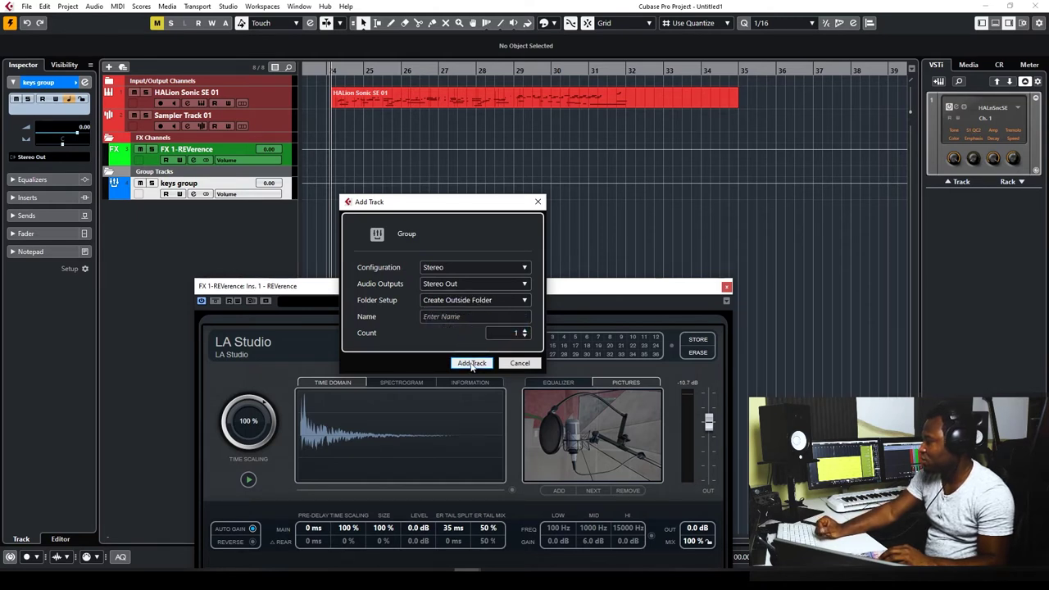
left_click(465, 318)
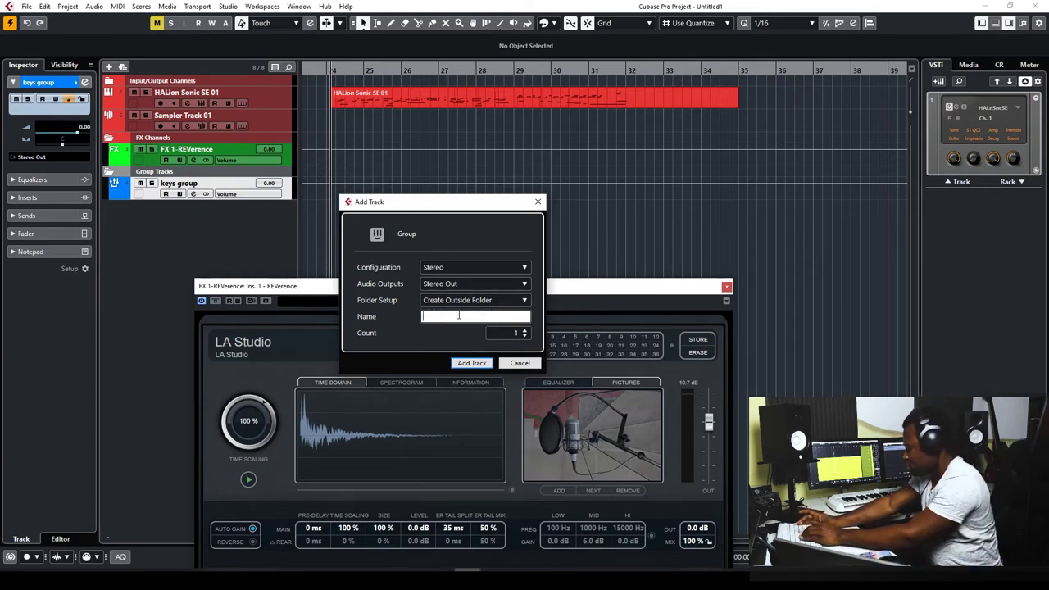
type("kezs ")
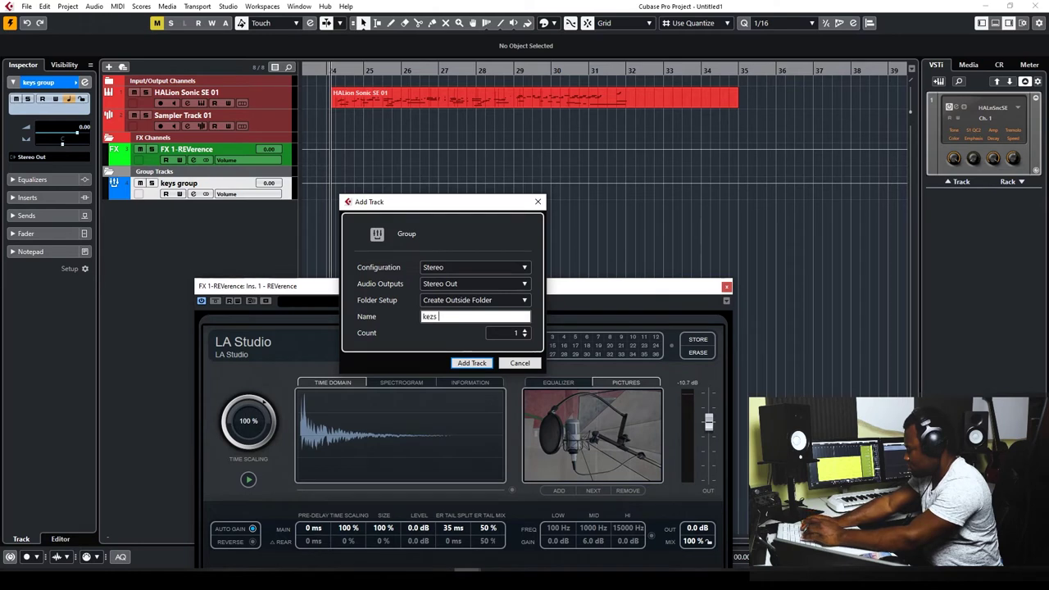
type("group 2")
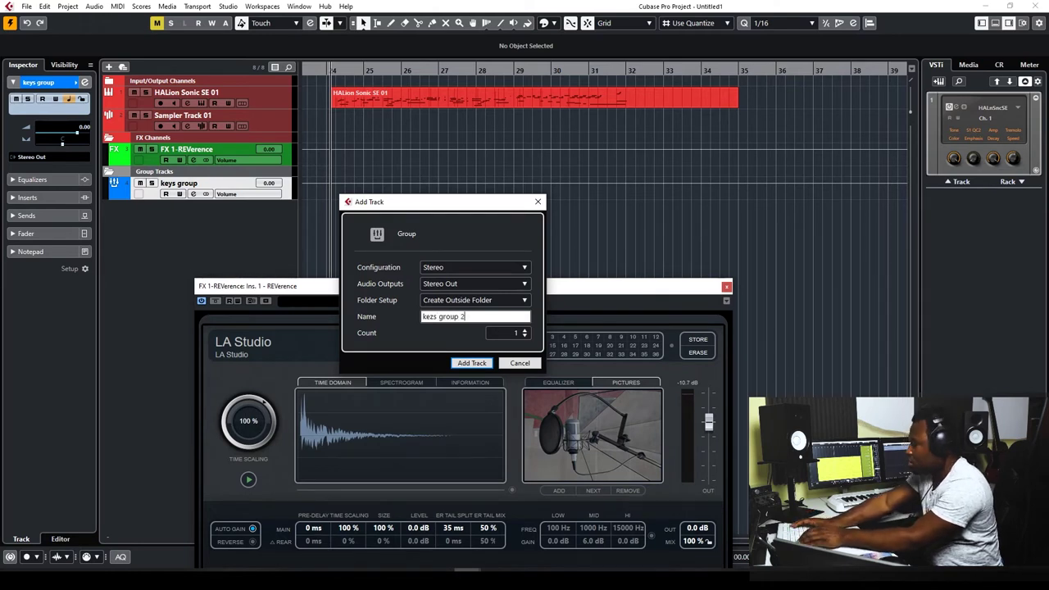
key("Return")
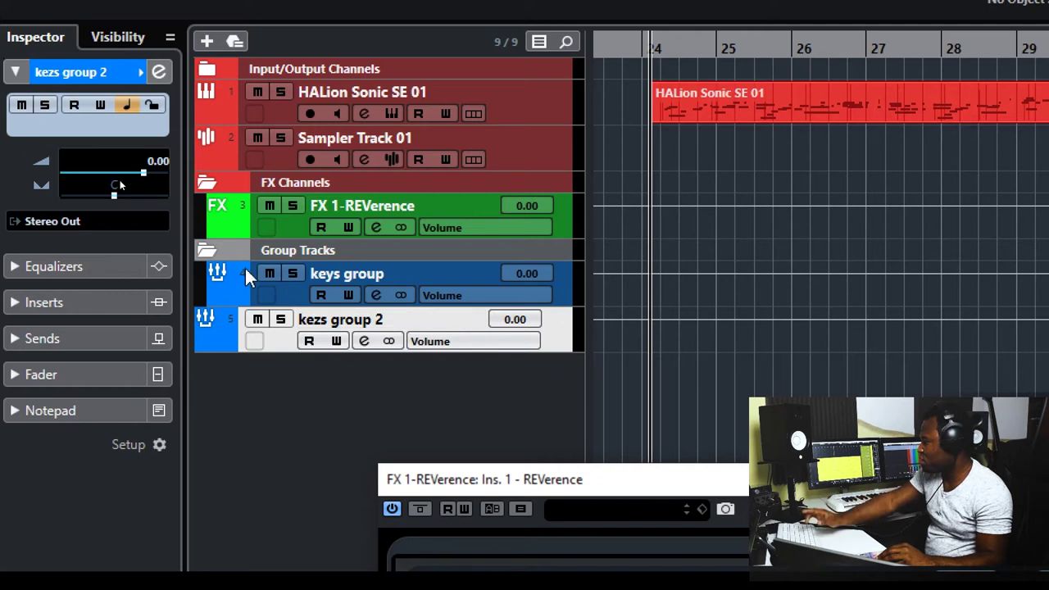
left_click(207, 252)
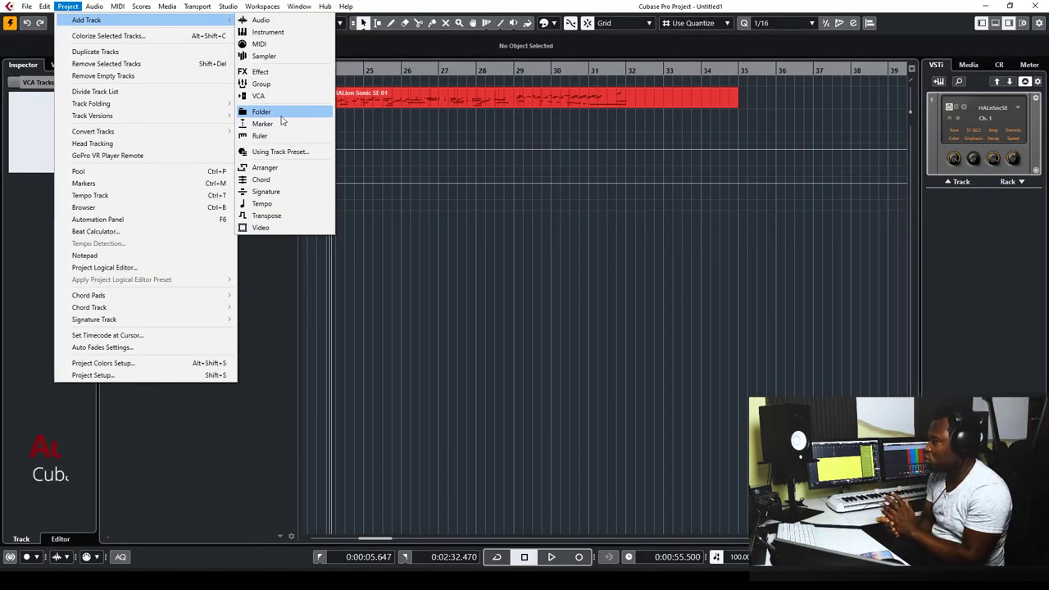
Step: Add a folder track named guitar folder and five stereo audio tracks named guitars, with Voice input and Stereo Out output
left_click(280, 115)
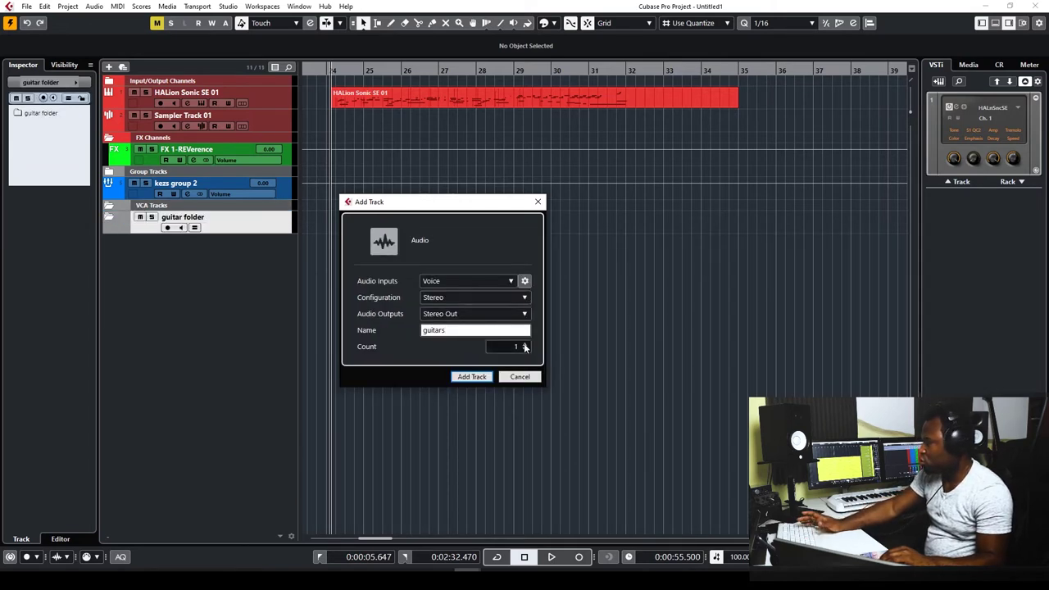
left_click(524, 344)
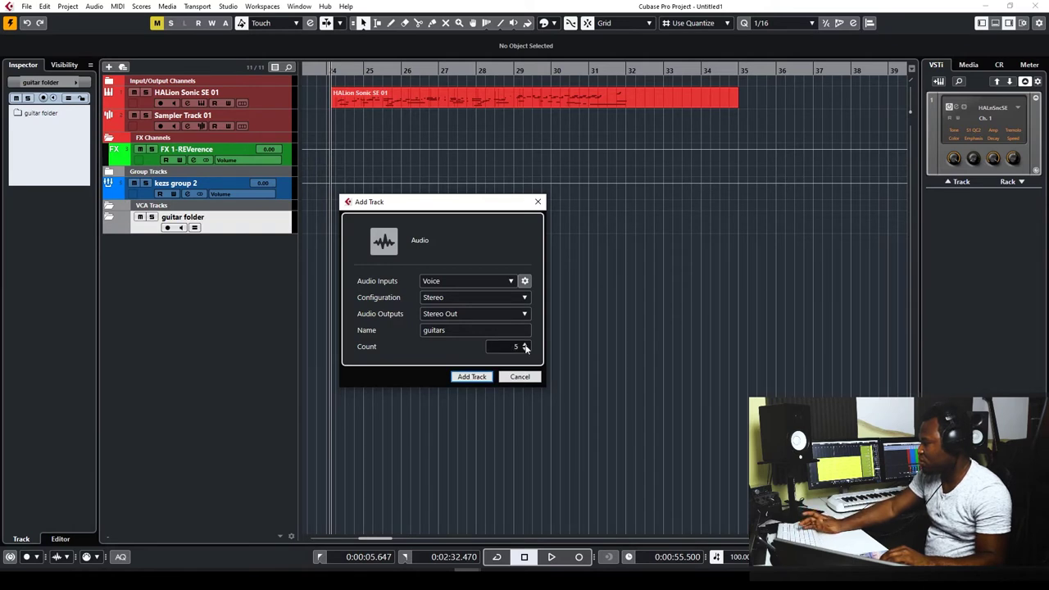
left_click(471, 377)
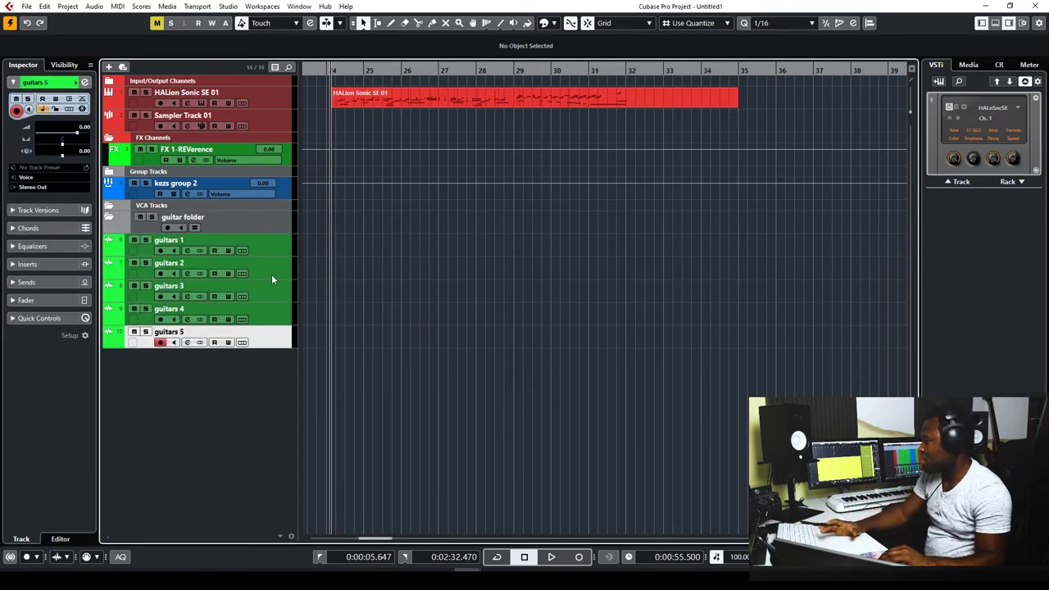
Step: Move the audio tracks guitars 1 to guitars 5 into the guitar folder and collapse that folder
left_click(116, 220)
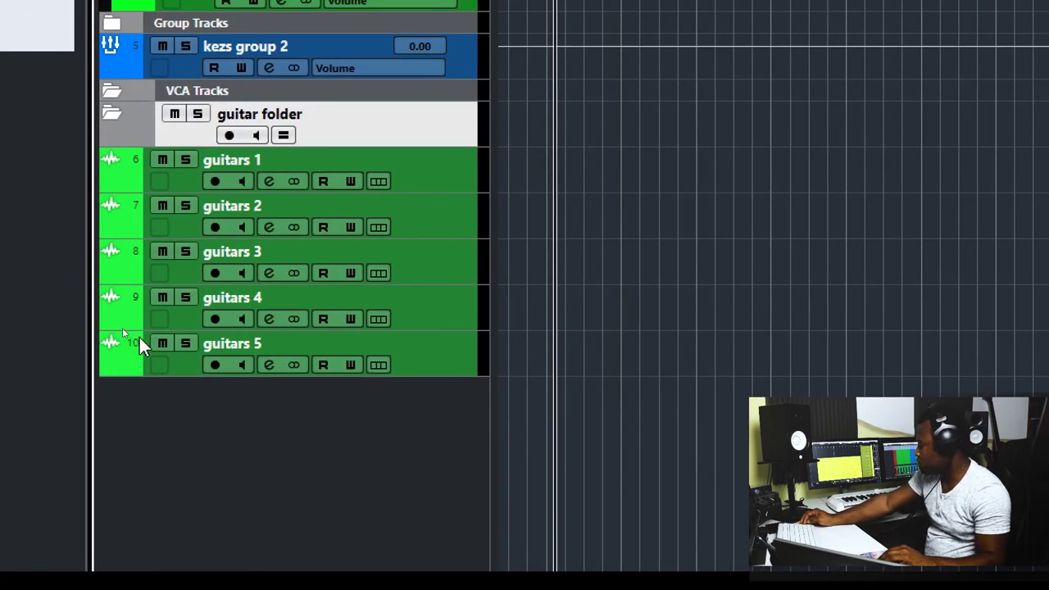
left_click(138, 360)
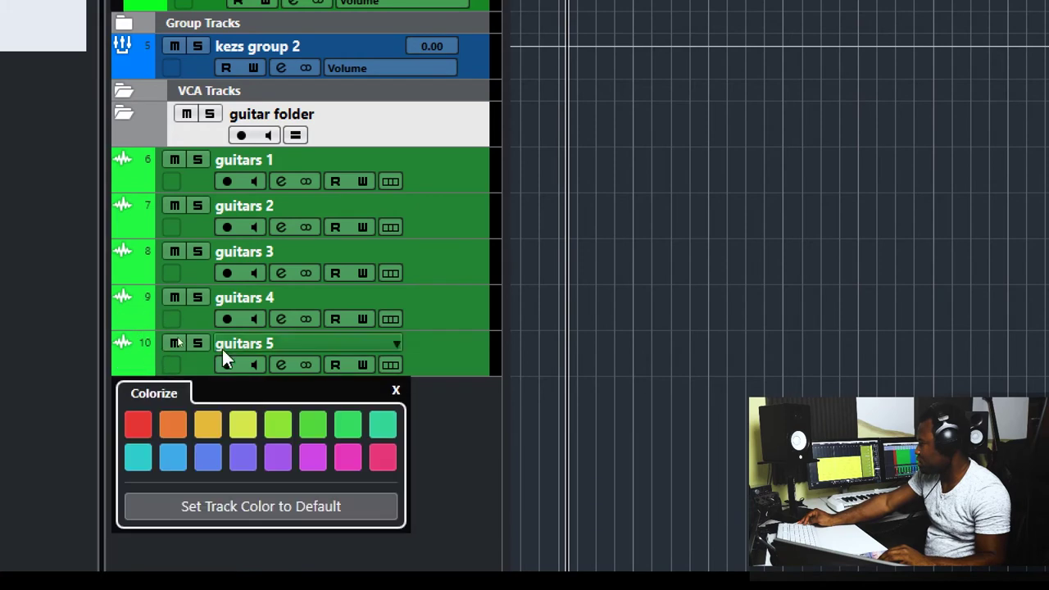
left_click(449, 343)
left_click(450, 343, "shift")
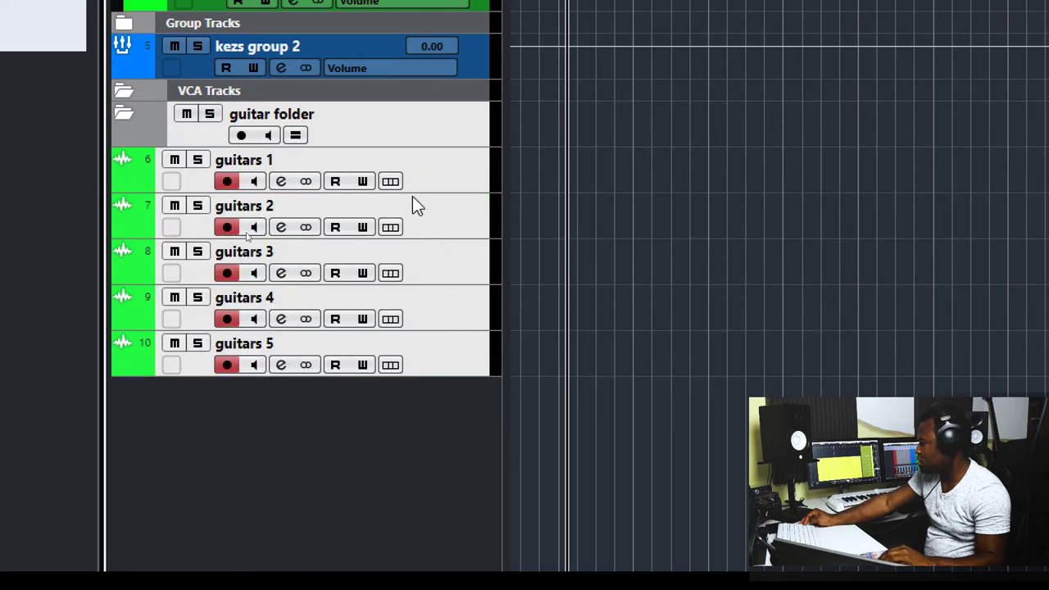
left_click(426, 133, "ctrl")
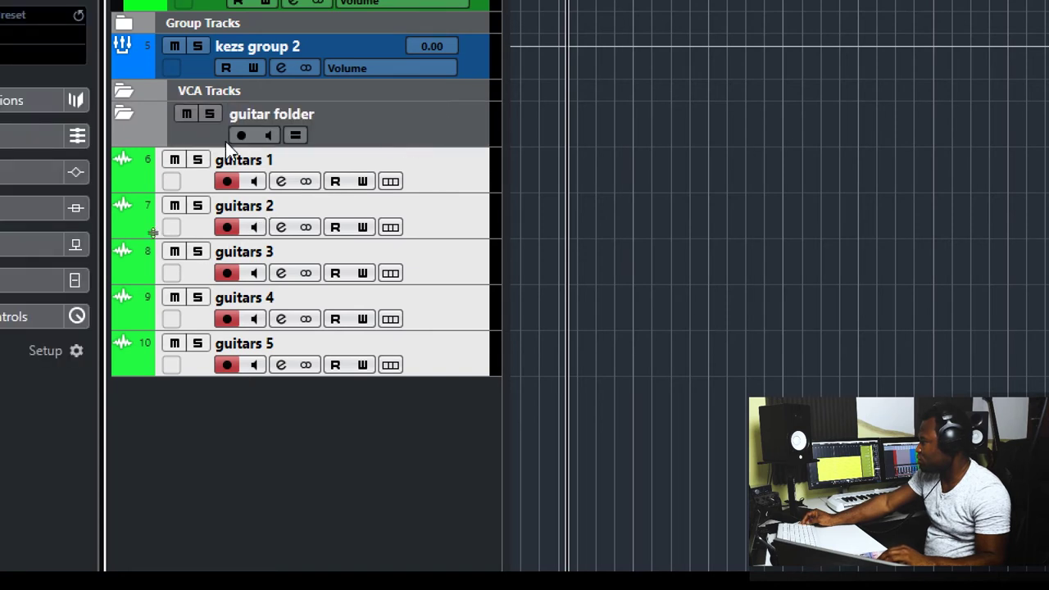
left_click_drag(431, 178, 291, 135)
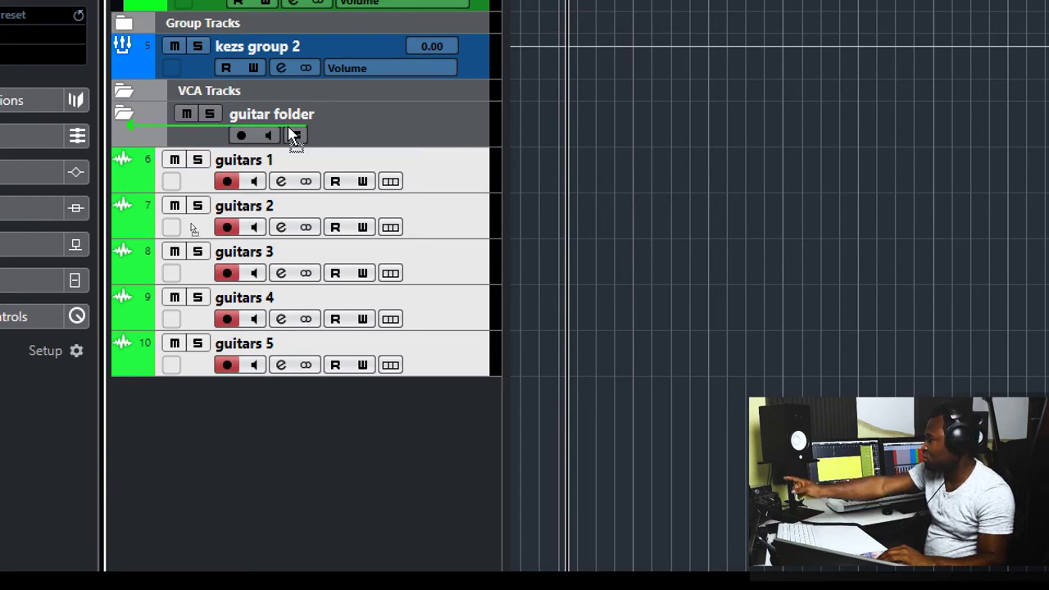
left_click_drag(291, 135, 273, 140)
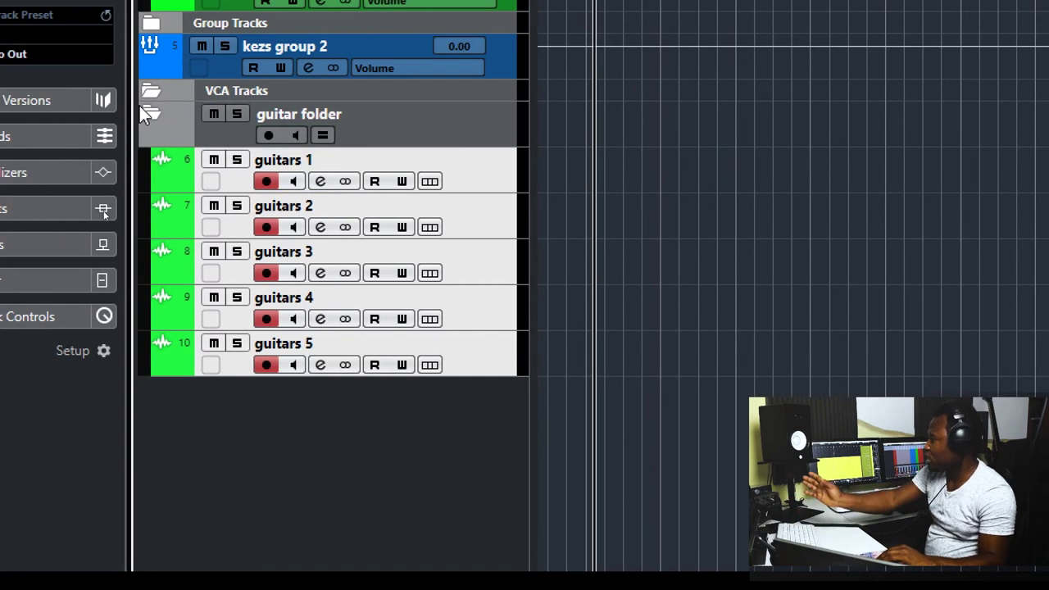
left_click(152, 111)
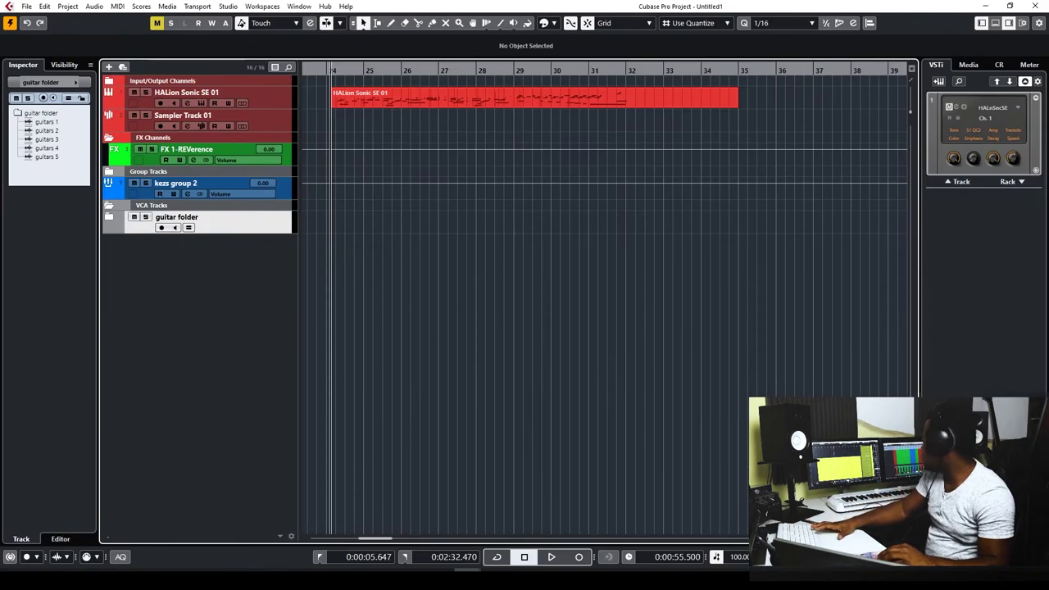
Step: Switch to the youtube session project, maximise its window and select the Groove Agent SE 01 track
left_click_drag(0, 0, 561, 158)
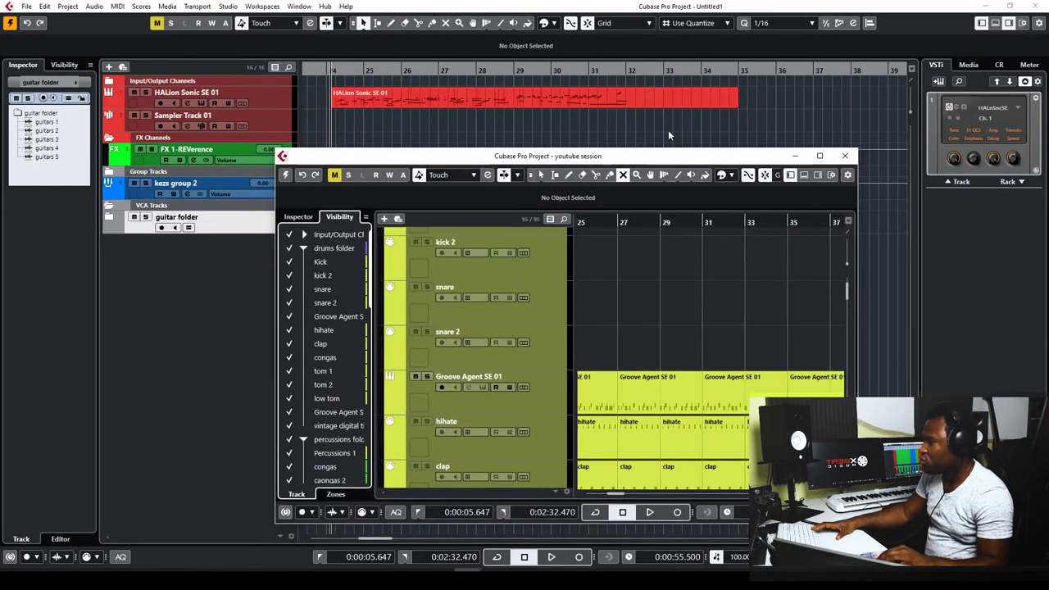
left_click(820, 156)
left_click(251, 256)
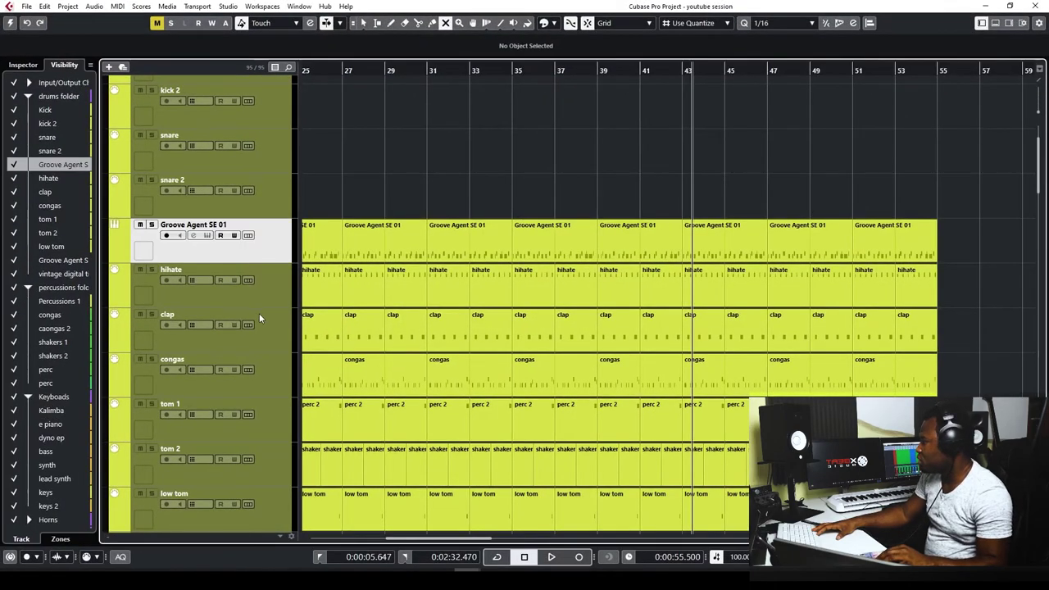
Step: Collapse the percussions folder and the Keyboads folder in the track list
scroll(259, 313, "down", 5)
scroll(271, 300, "down", 4)
scroll(271, 300, "up", 4)
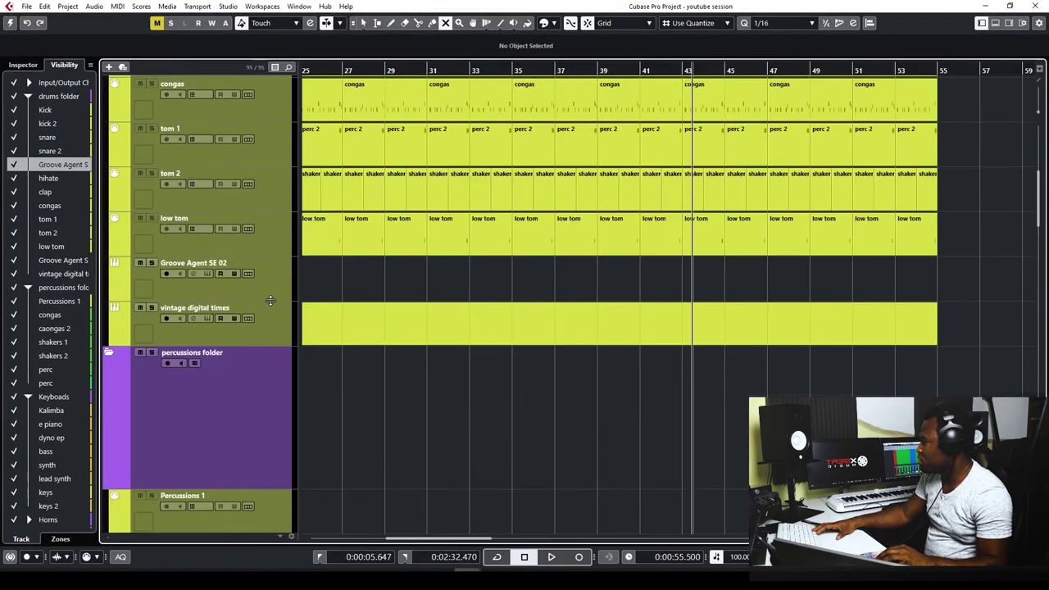
left_click(113, 354)
scroll(467, 450, "down", 4)
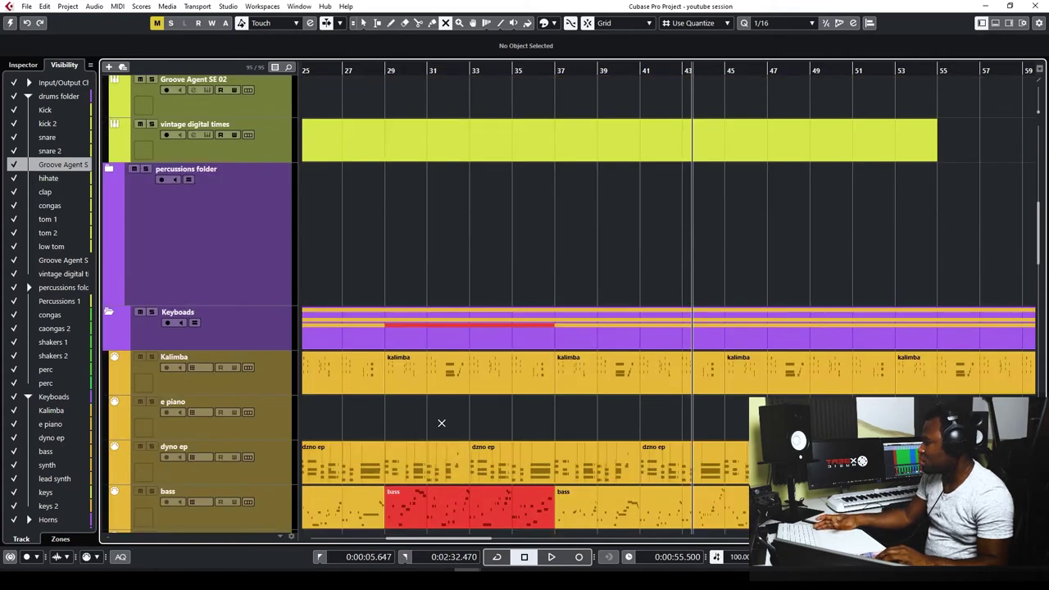
scroll(336, 328, "down", 4)
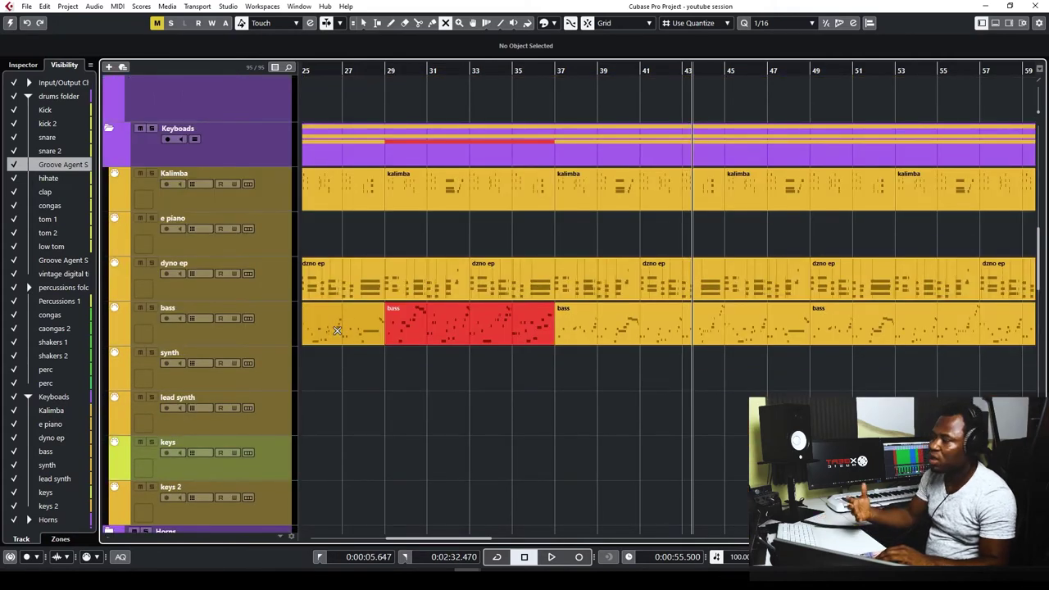
scroll(216, 239, "up", 4)
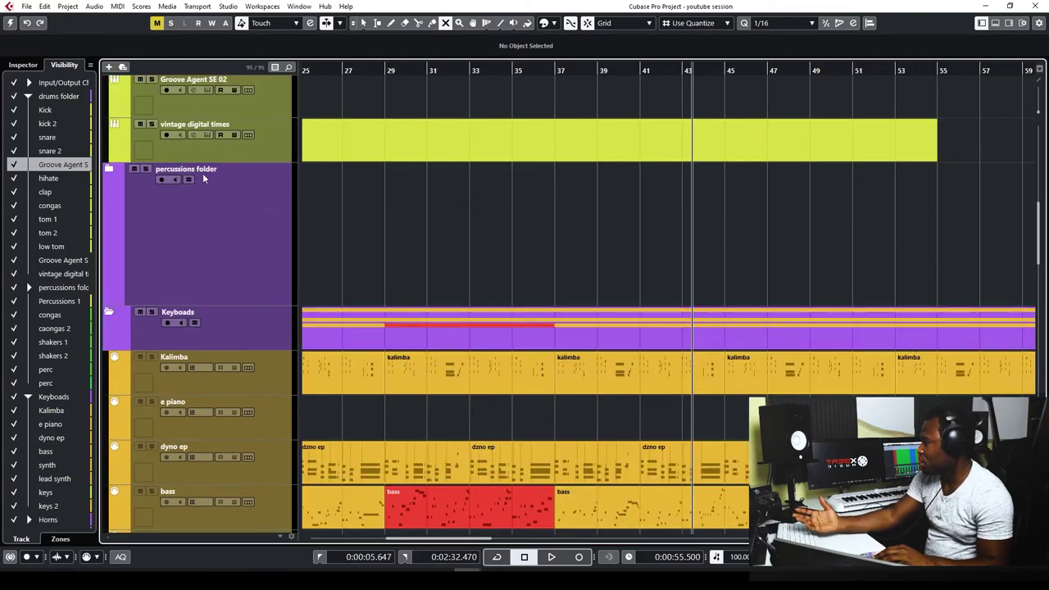
scroll(361, 275, "down", 2)
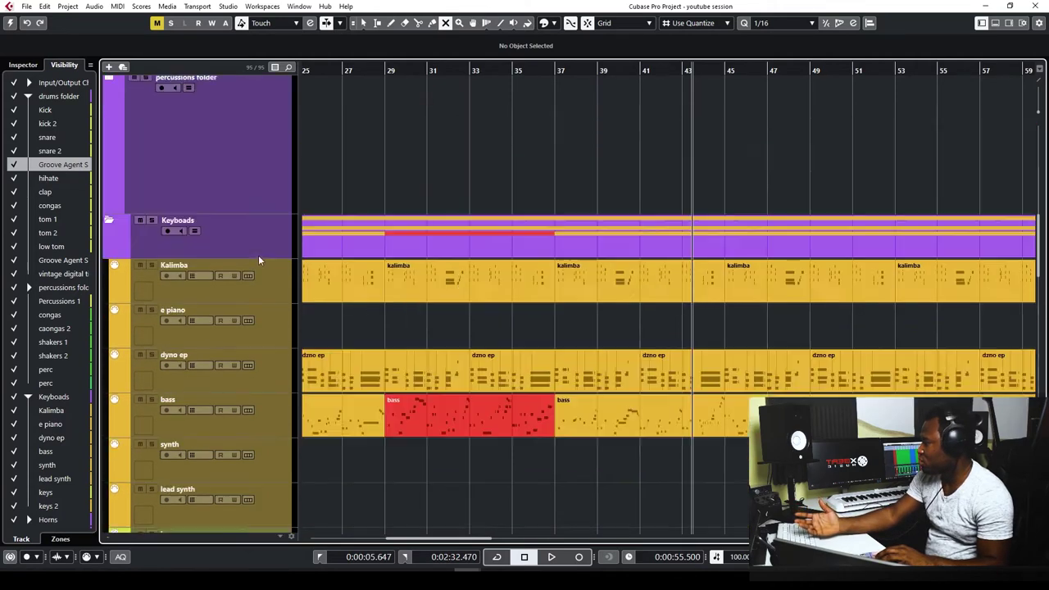
scroll(258, 260, "up", 2)
left_click(110, 312)
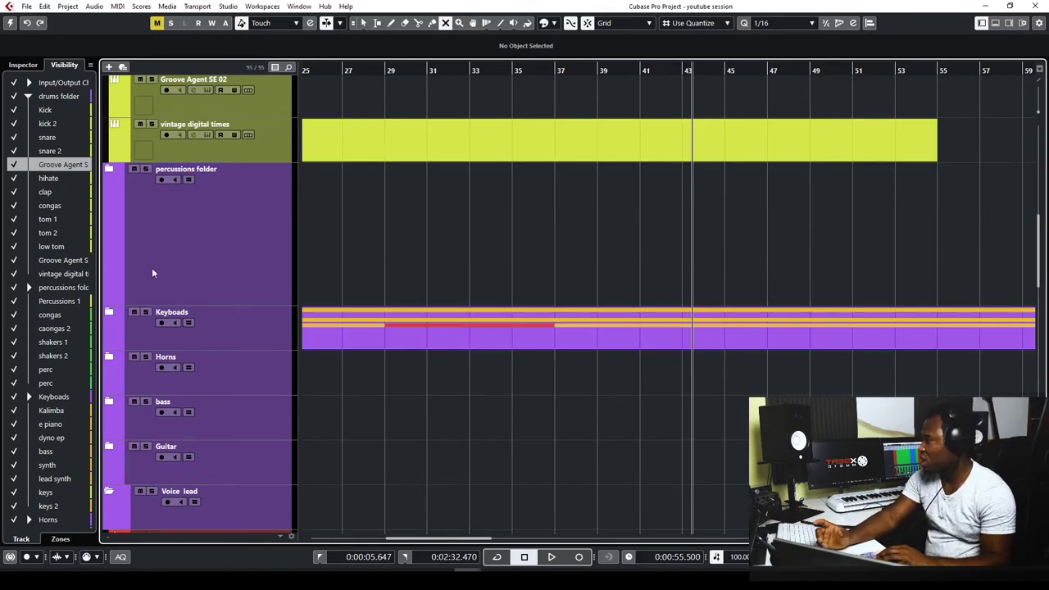
Step: Demonstrate collapsing and expanding the drums folder, leaving it collapsed
scroll(160, 185, "up", 2)
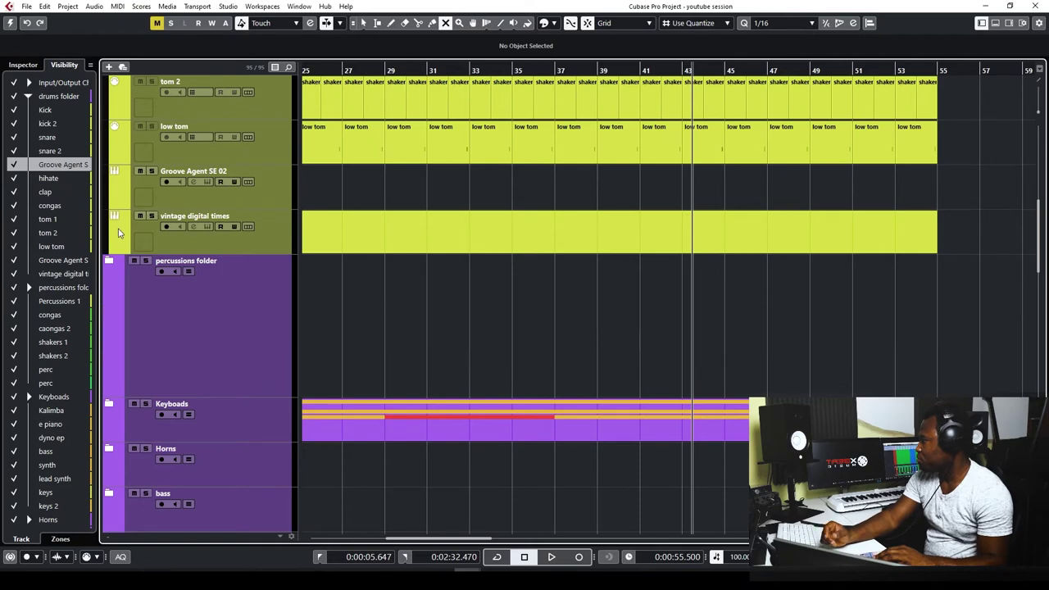
scroll(129, 202, "up", 6)
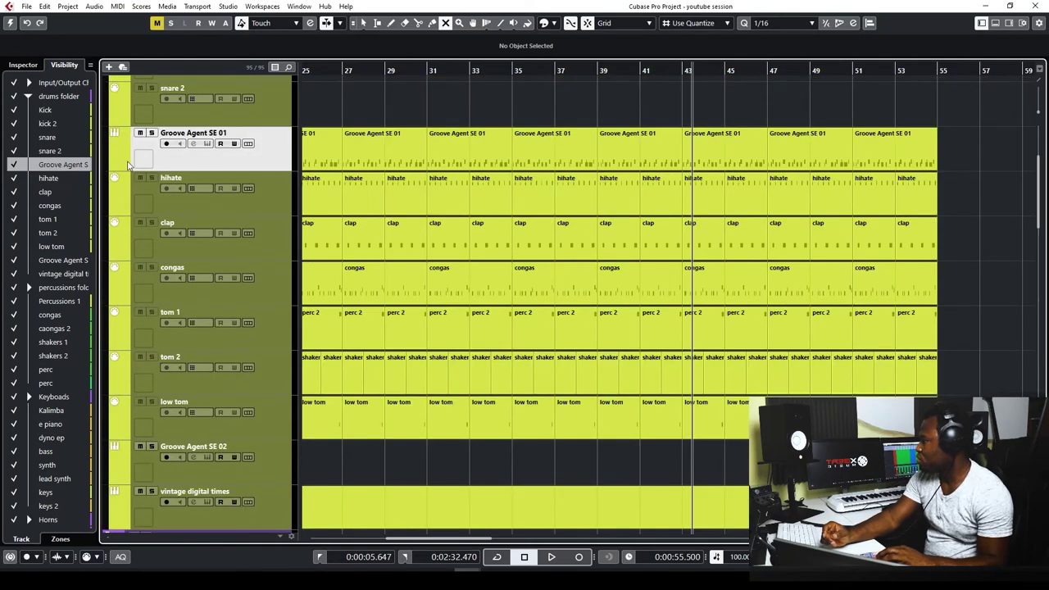
scroll(128, 164, "up", 4)
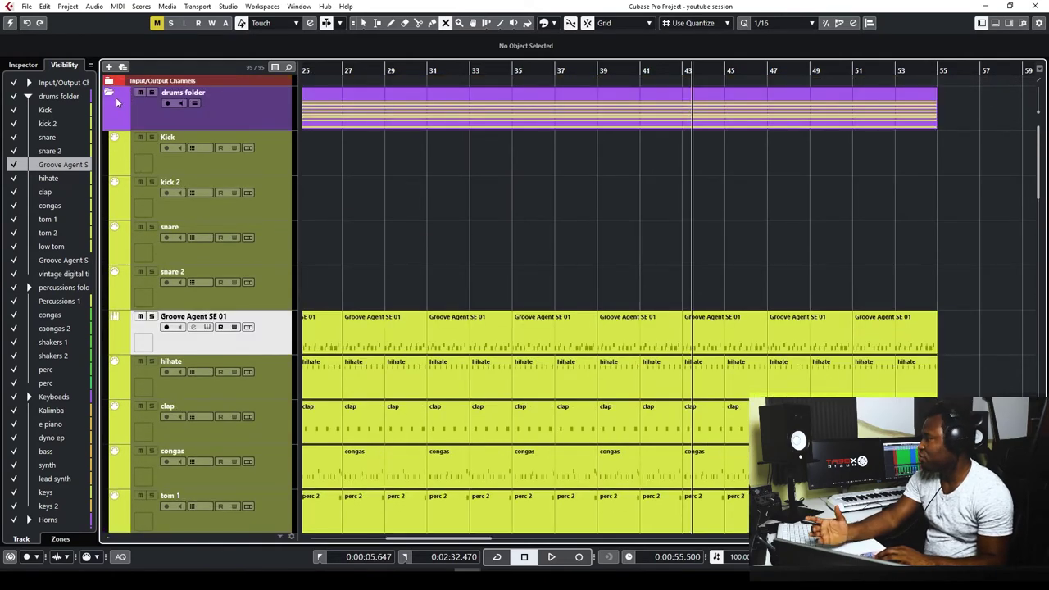
left_click(108, 94)
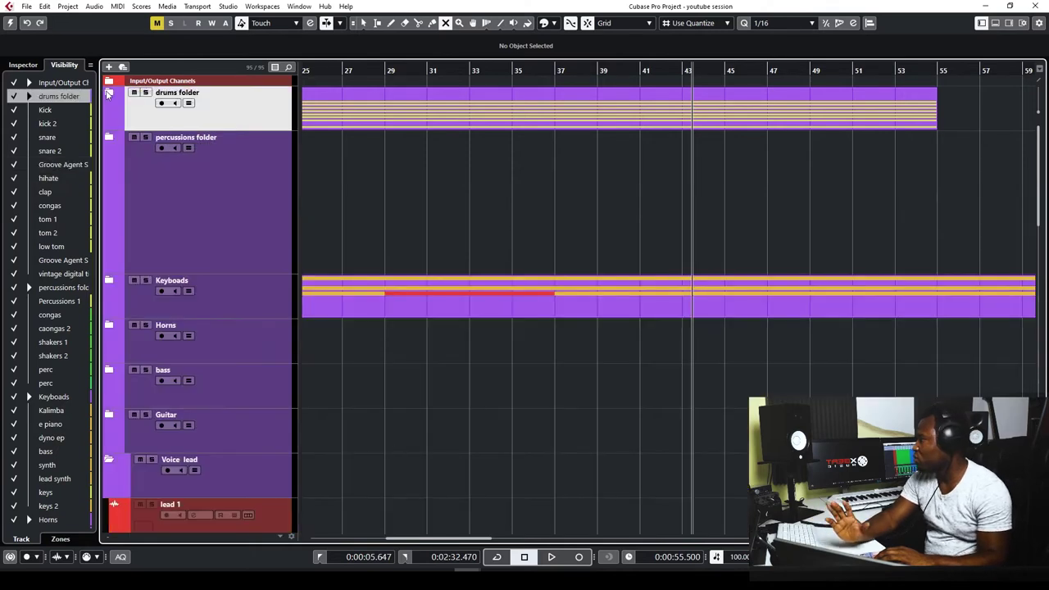
left_click(109, 94)
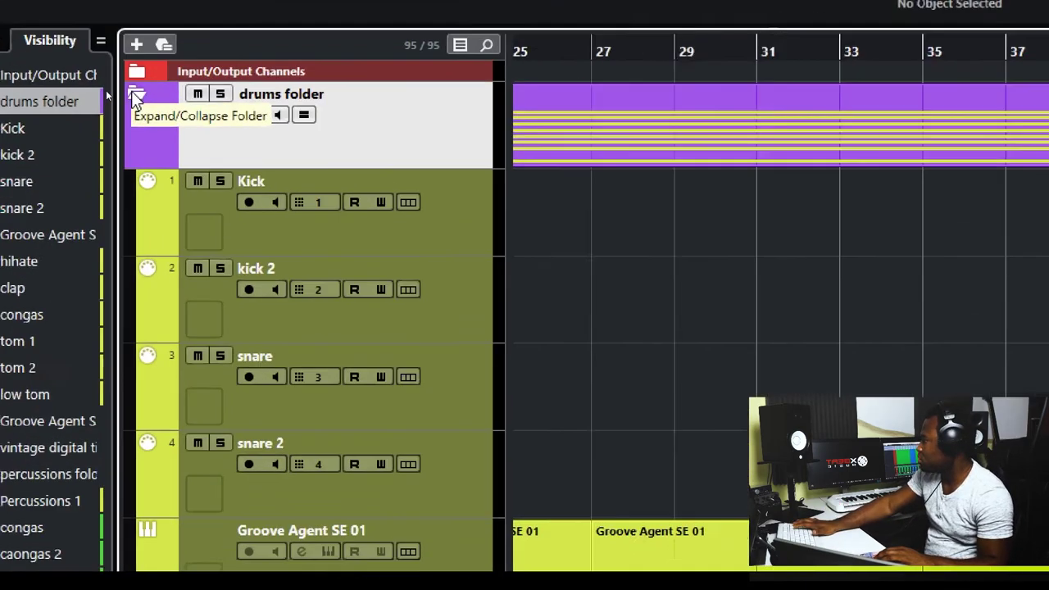
left_click(110, 92)
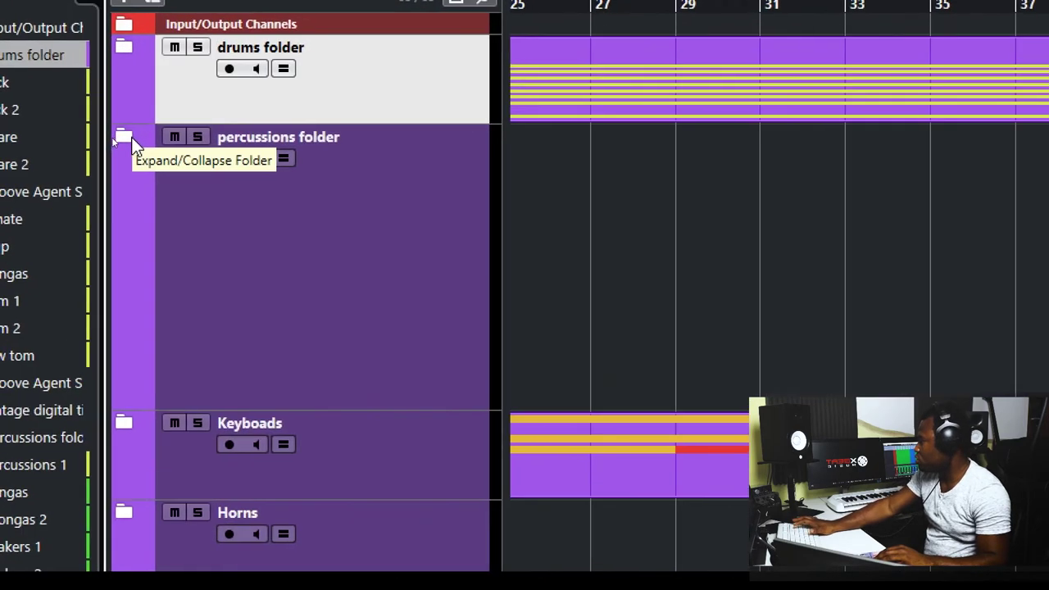
Step: Expand the percussions folder to look through its tracks and collapse it again
left_click(113, 137)
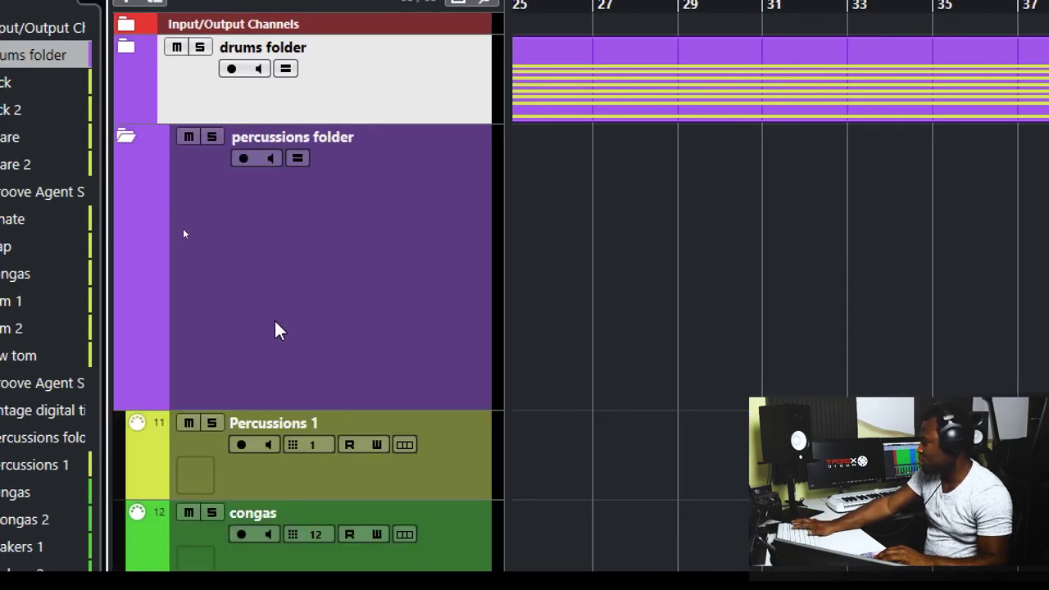
scroll(231, 387, "down", 5)
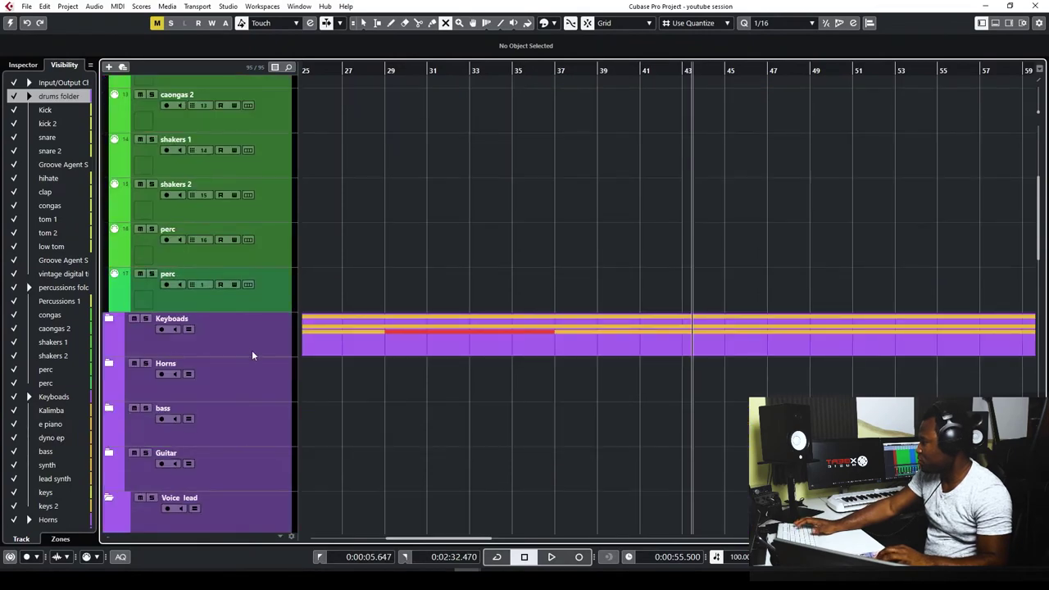
scroll(246, 340, "up", 5)
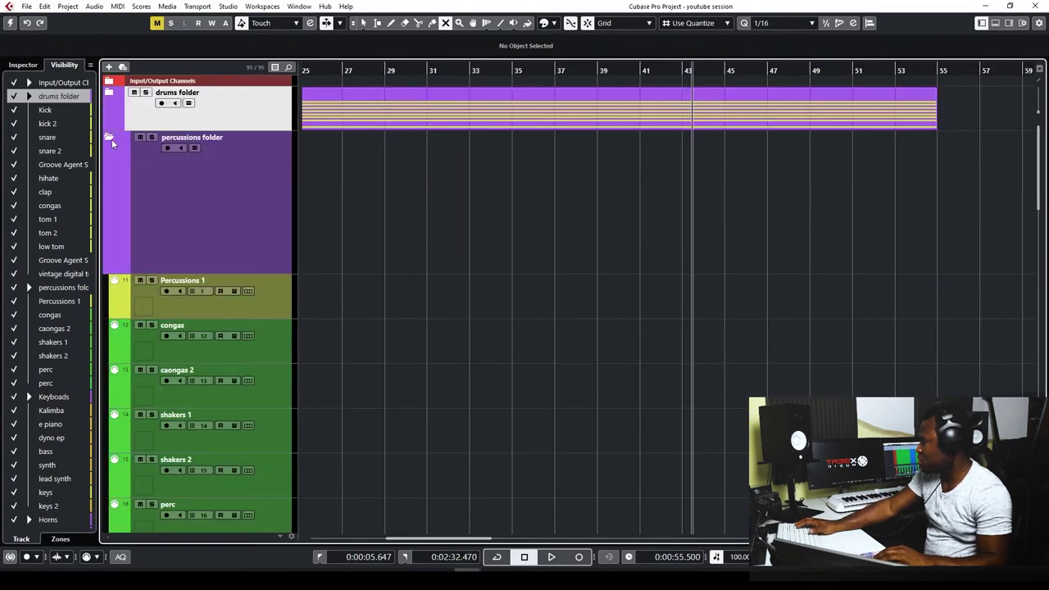
left_click(110, 140)
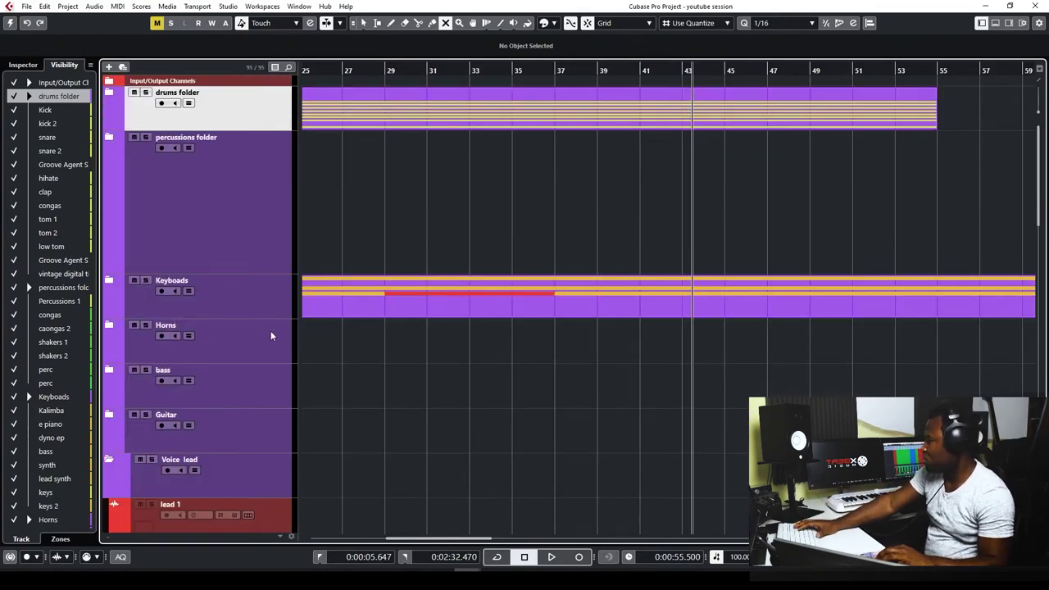
Step: Look over the instrument folders, expanding the Guitar folder to view its tracks and collapsing it again
scroll(283, 374, "down", 5)
scroll(257, 344, "up", 4)
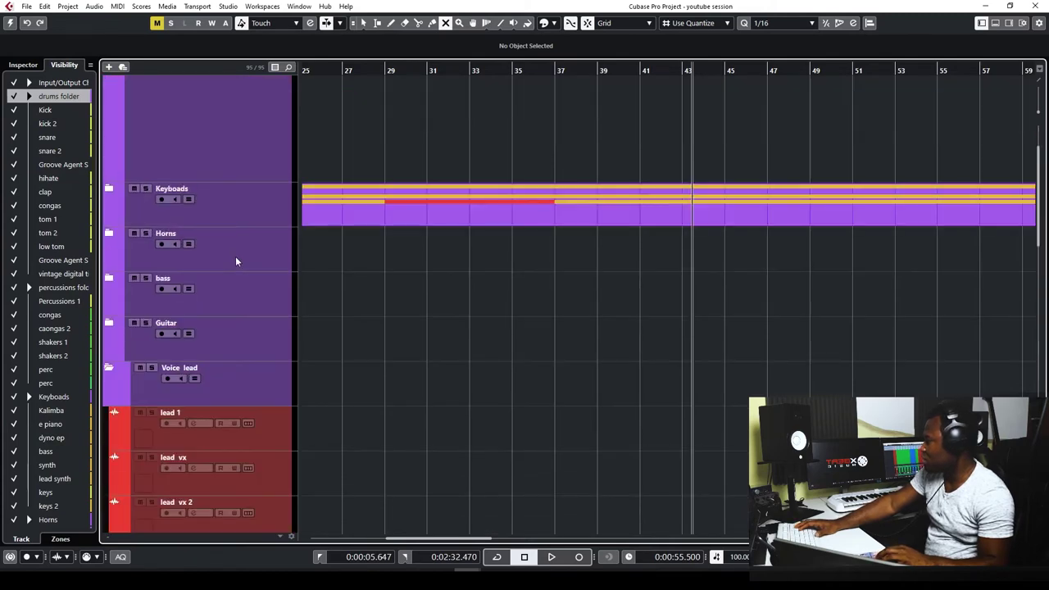
scroll(147, 260, "up", 2)
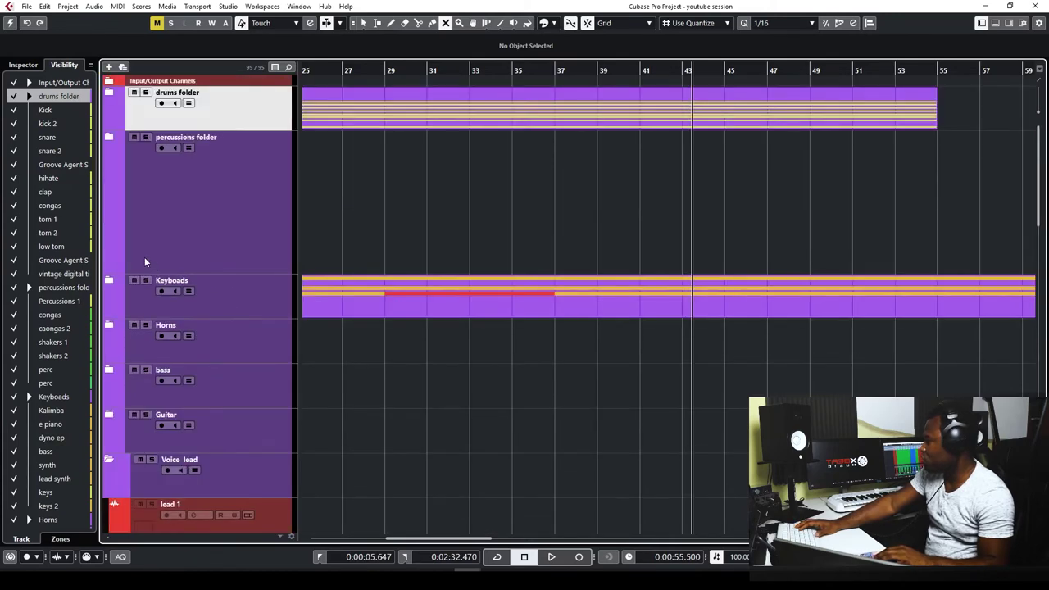
scroll(146, 261, "down", 4)
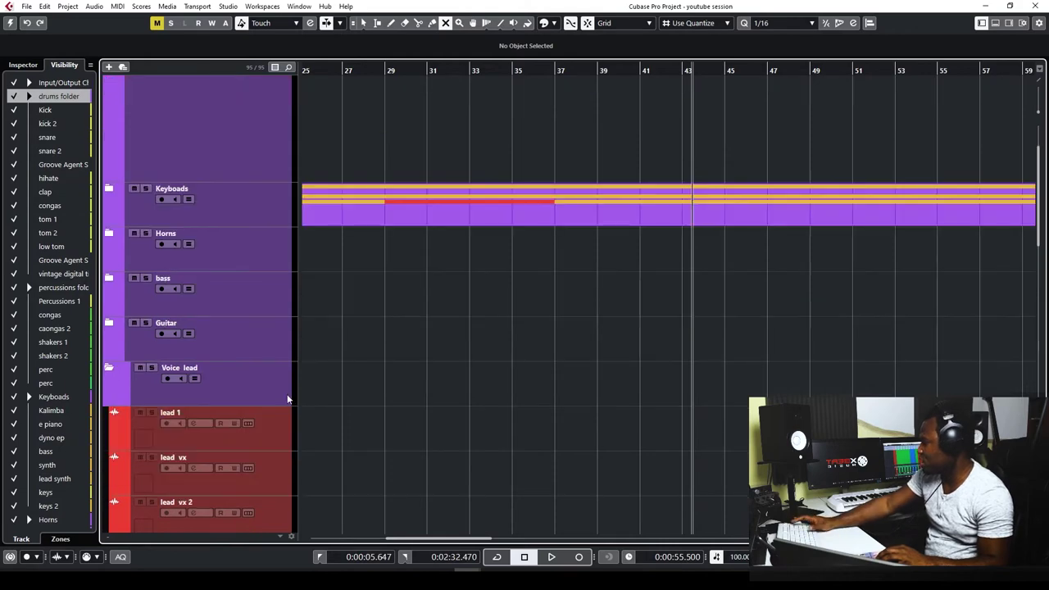
left_click(109, 232)
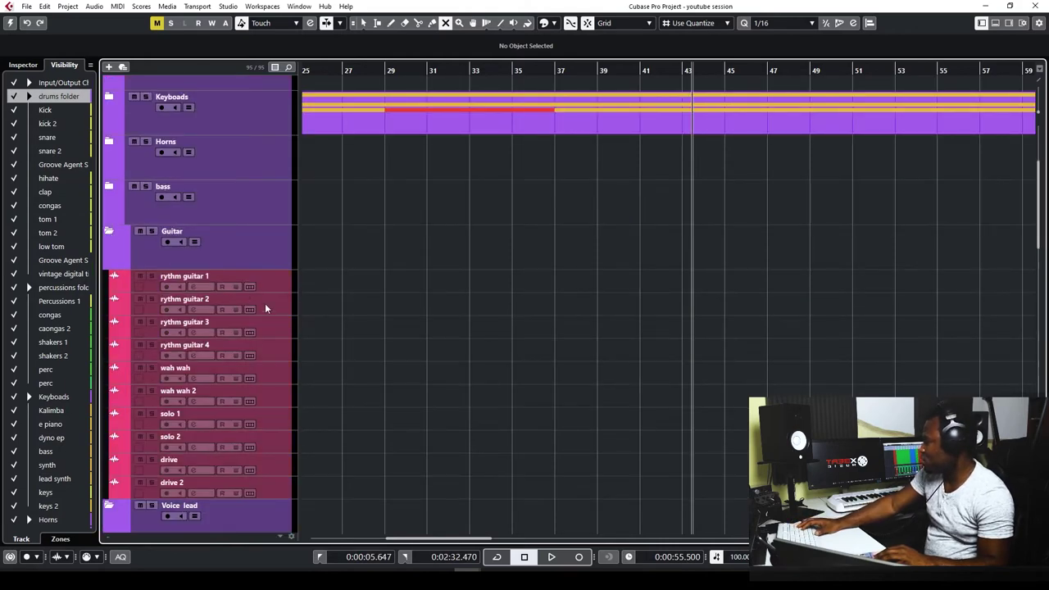
scroll(264, 309, "down", 2)
left_click(109, 139)
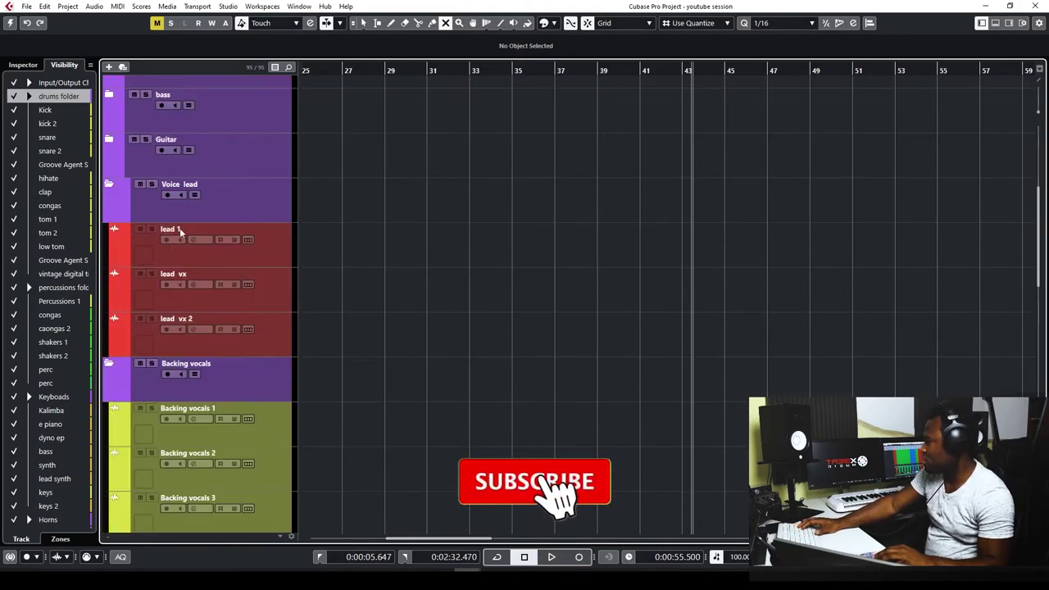
Step: Look through the backing vocal tracks and collapse the Backing vocals folder
scroll(205, 258, "down", 6)
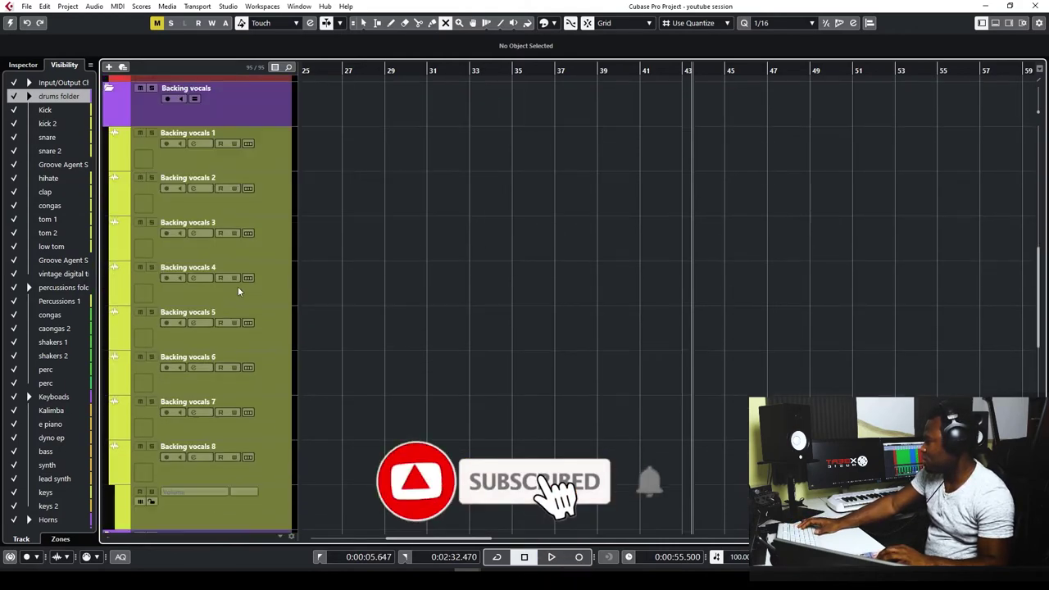
left_click(109, 90)
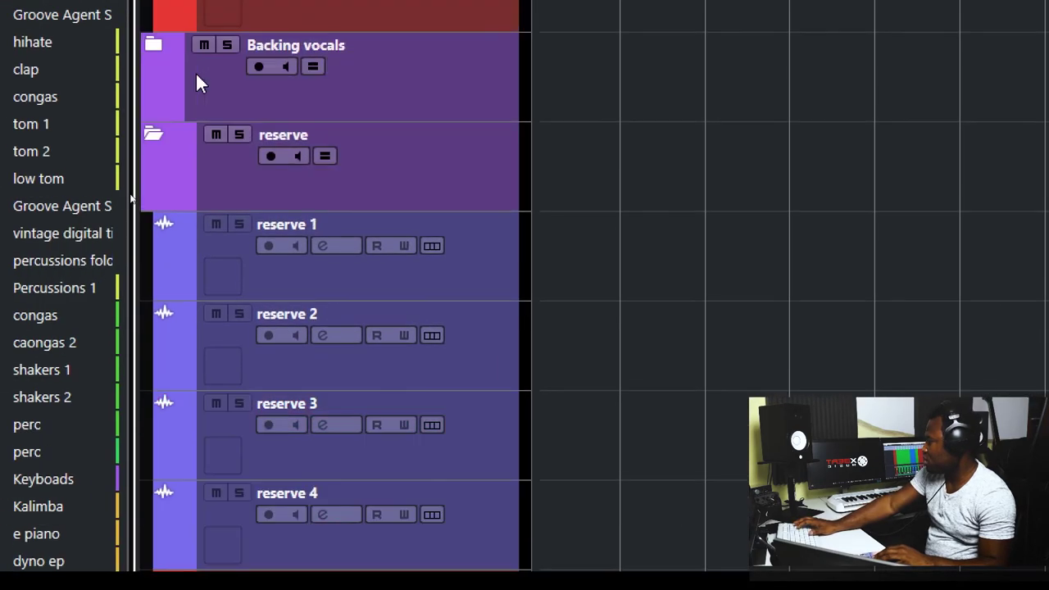
scroll(195, 71, "up", 2)
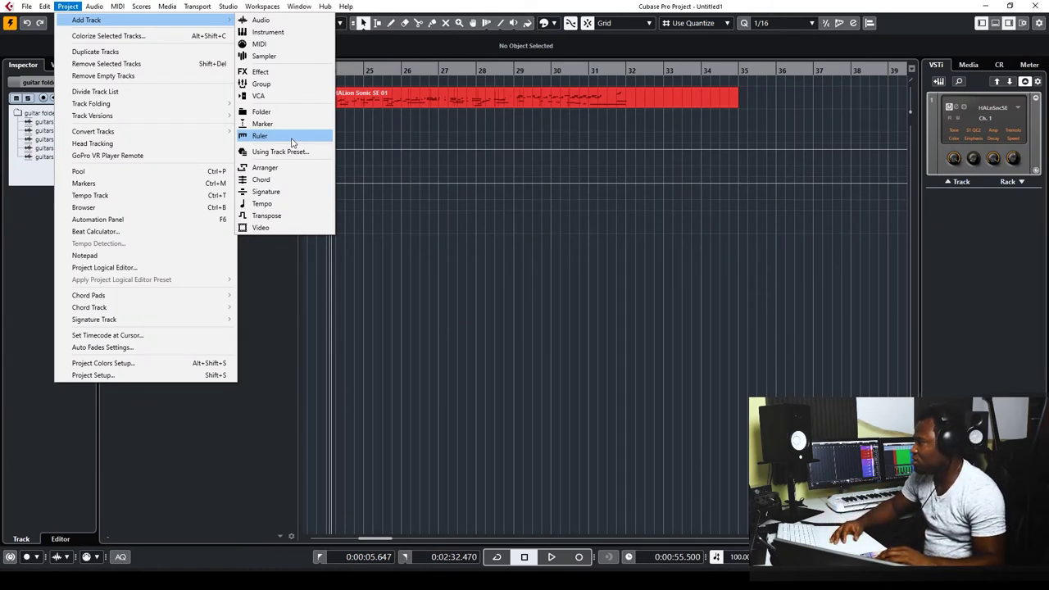
Step: Add one ruler track to the Untitled1 project
left_click(279, 136)
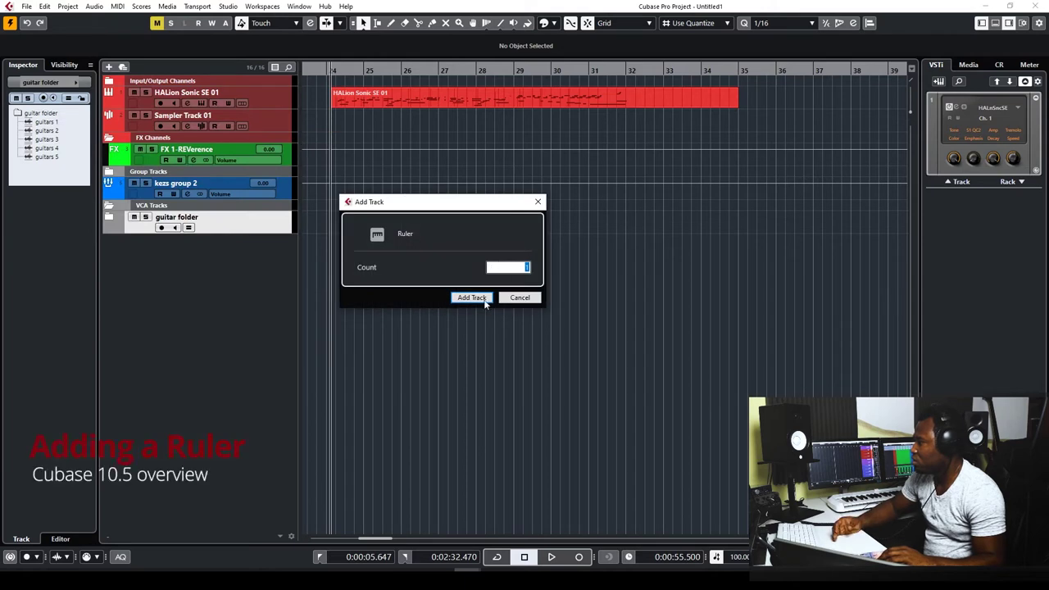
left_click(476, 297)
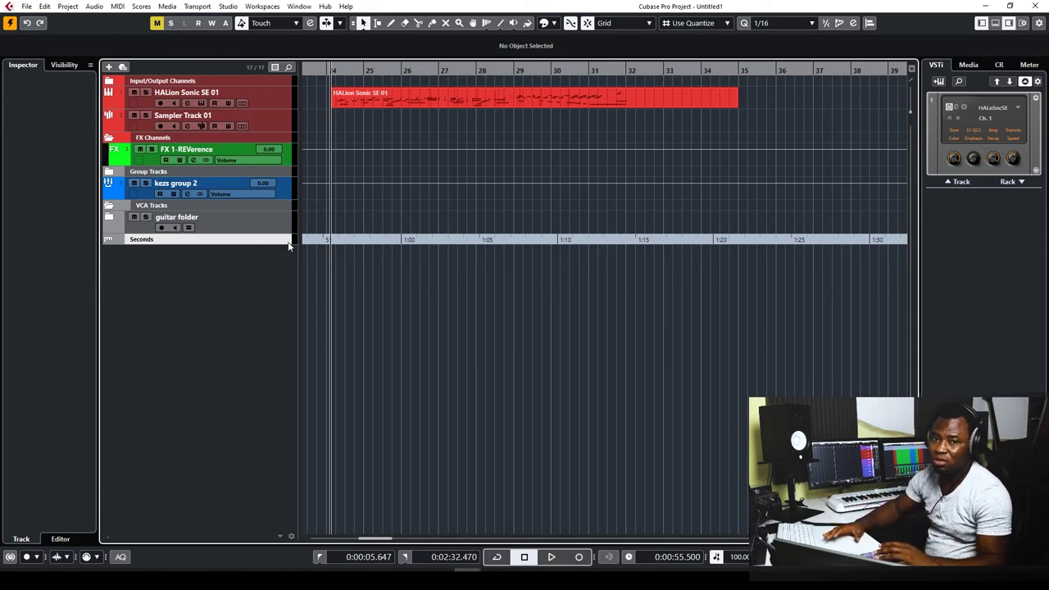
Step: Remove the Seconds ruler track and add one marker track named chorus
right_click(205, 247)
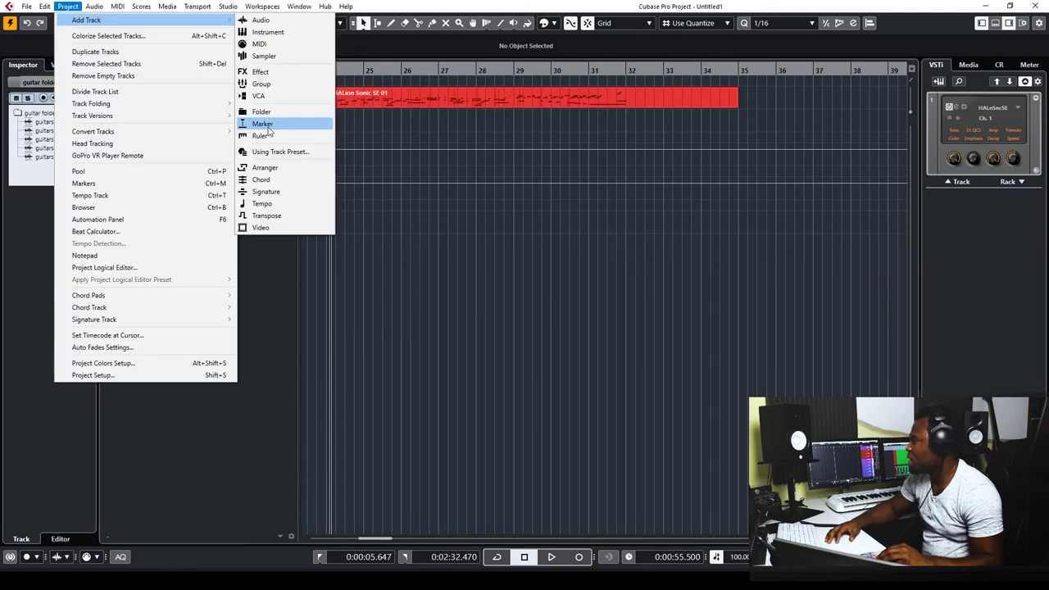
left_click(268, 129)
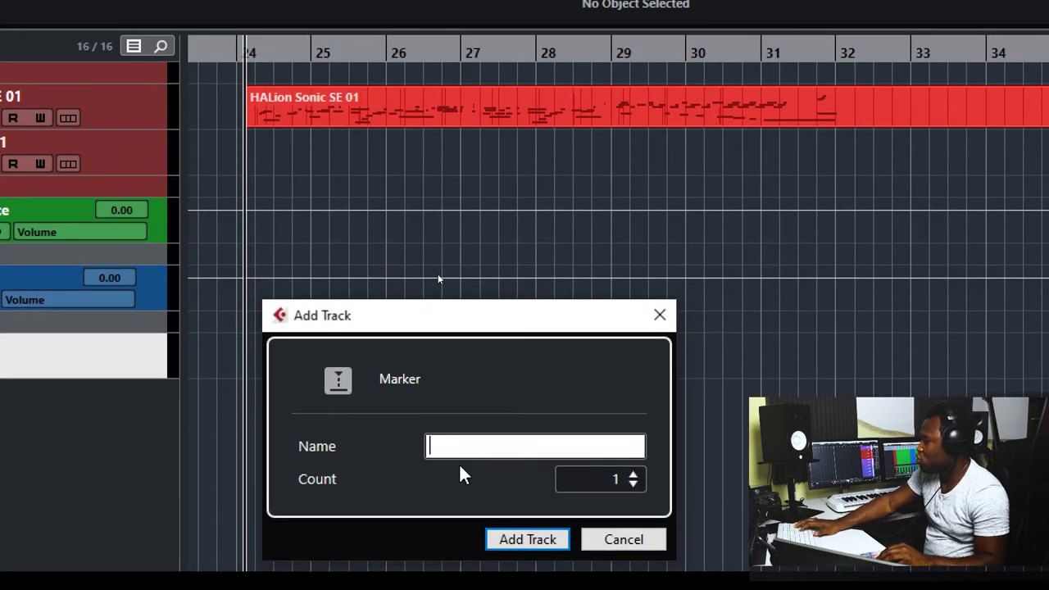
type("chorus")
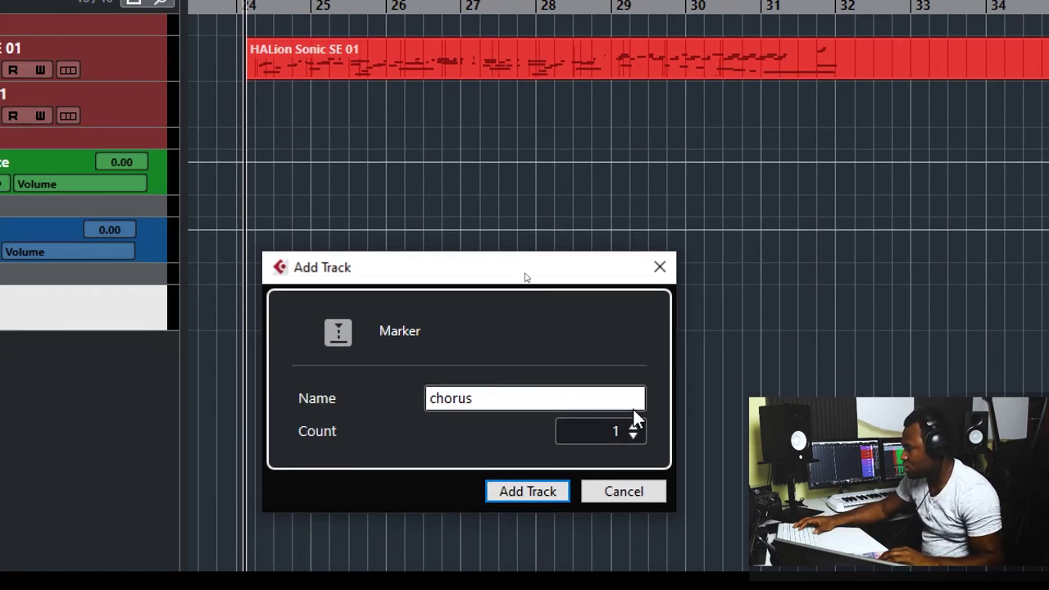
left_click(537, 496)
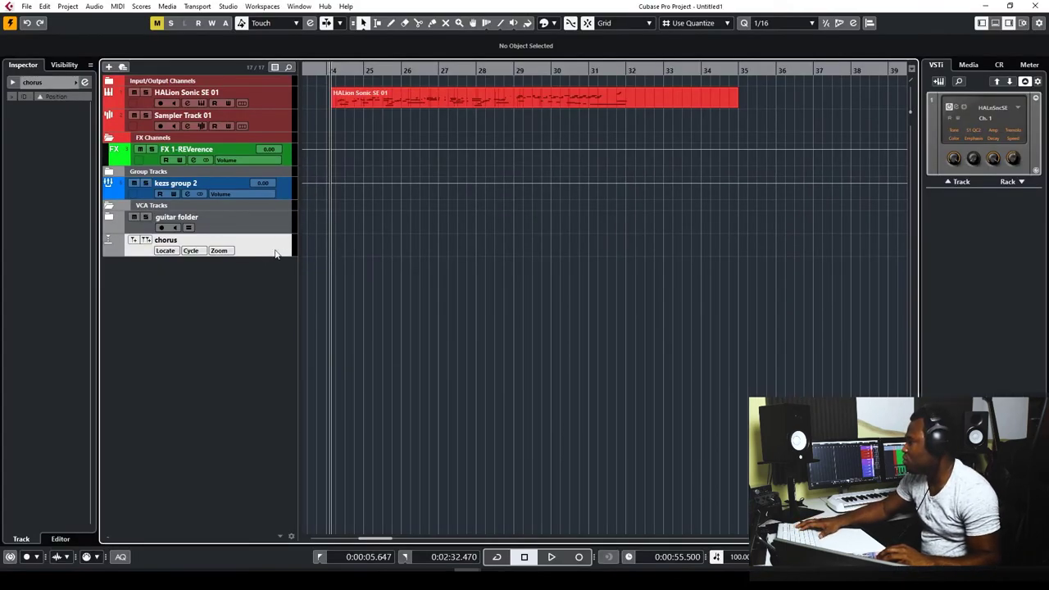
Step: On the chorus track, add a position marker at bar 24 and a cycle marker spanning the locators
left_click(133, 240)
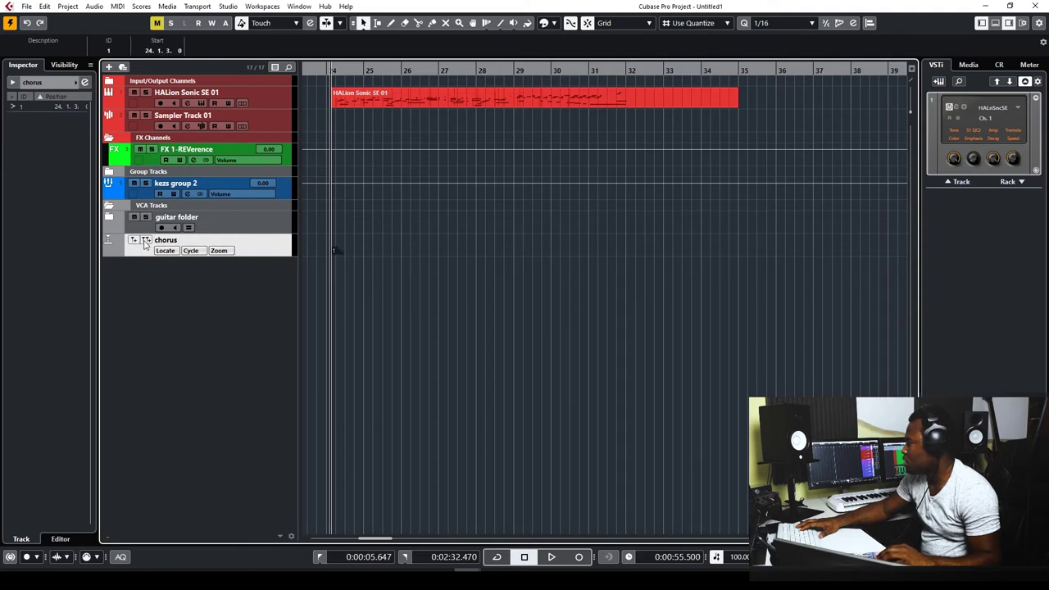
left_click(531, 72)
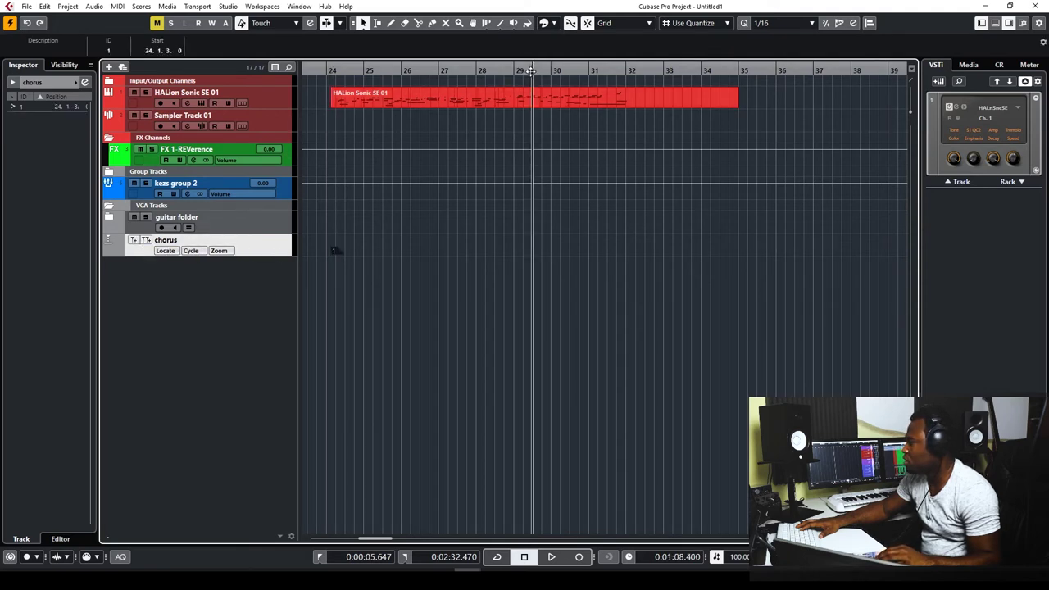
left_click(144, 240)
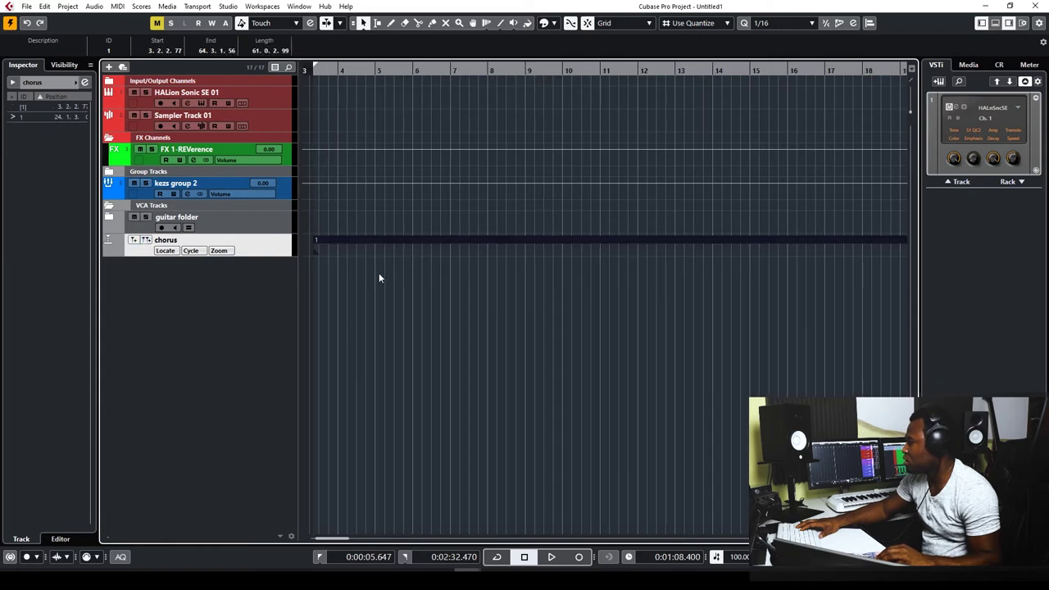
Step: Move the chorus marker track to the top of the track list, above the Input/Output Channels folder
left_click(525, 294)
left_click(412, 241)
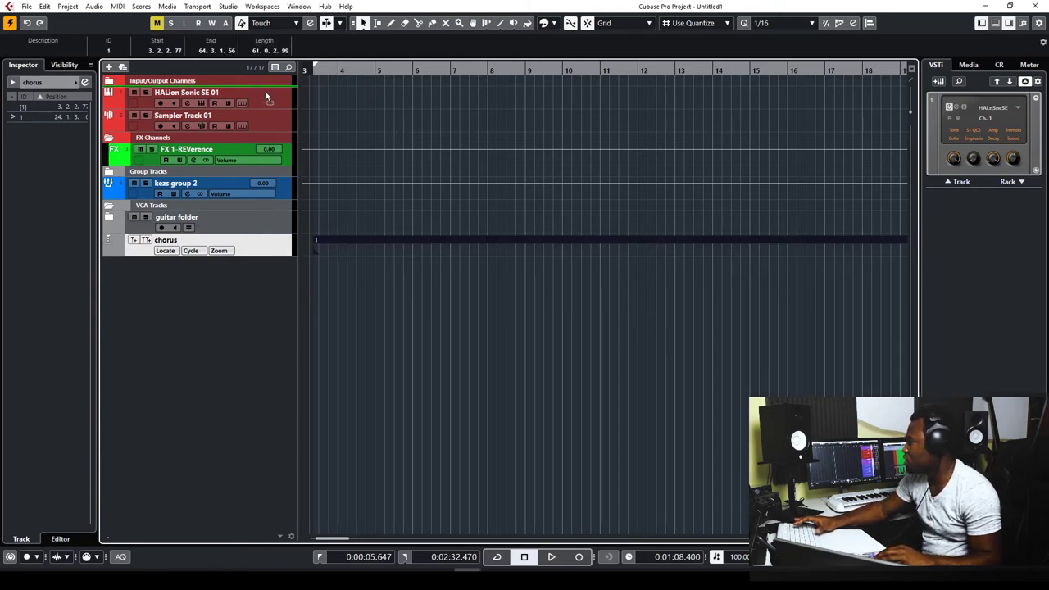
left_click_drag(264, 69, 263, 75)
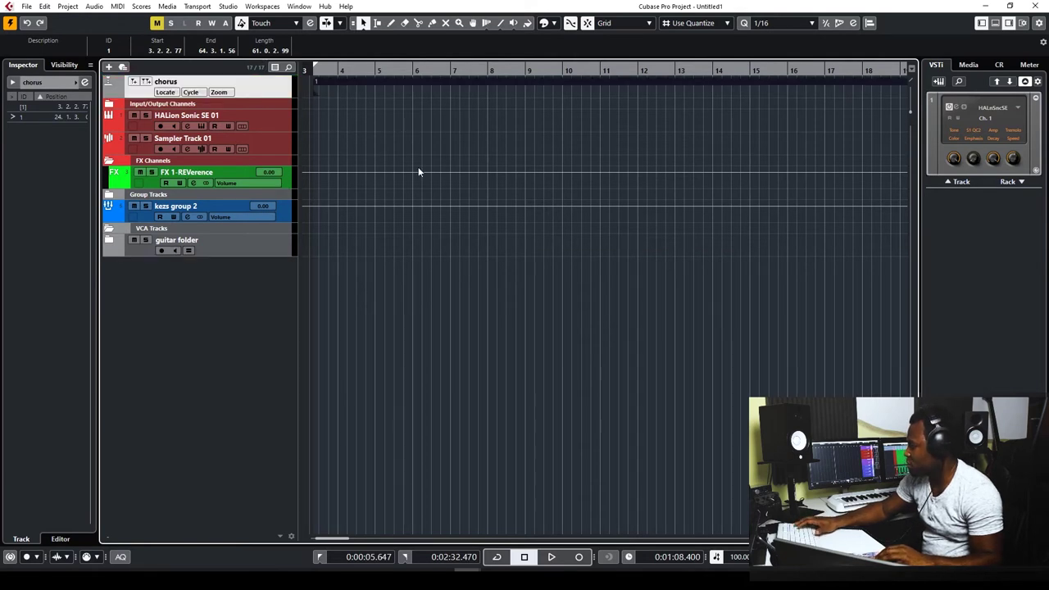
Step: Fit the cycle marker to the HALion Sonic SE 01 part, from 24.2.1 to 35.1.4, and move the position marker to bar 17
key("g")
key("g")
key("g")
key("g")
key("g")
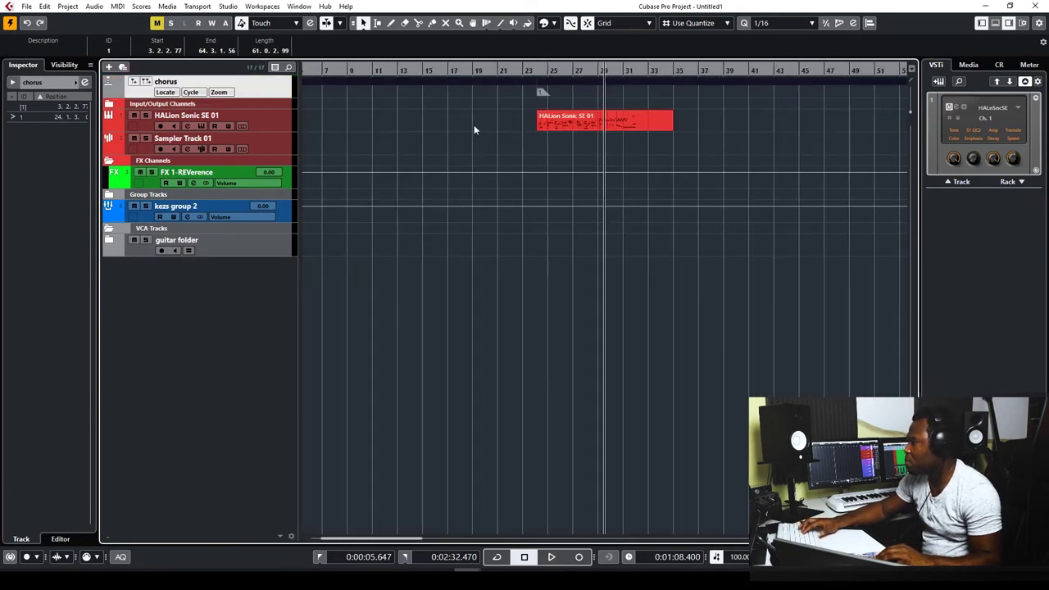
key("g")
key("g")
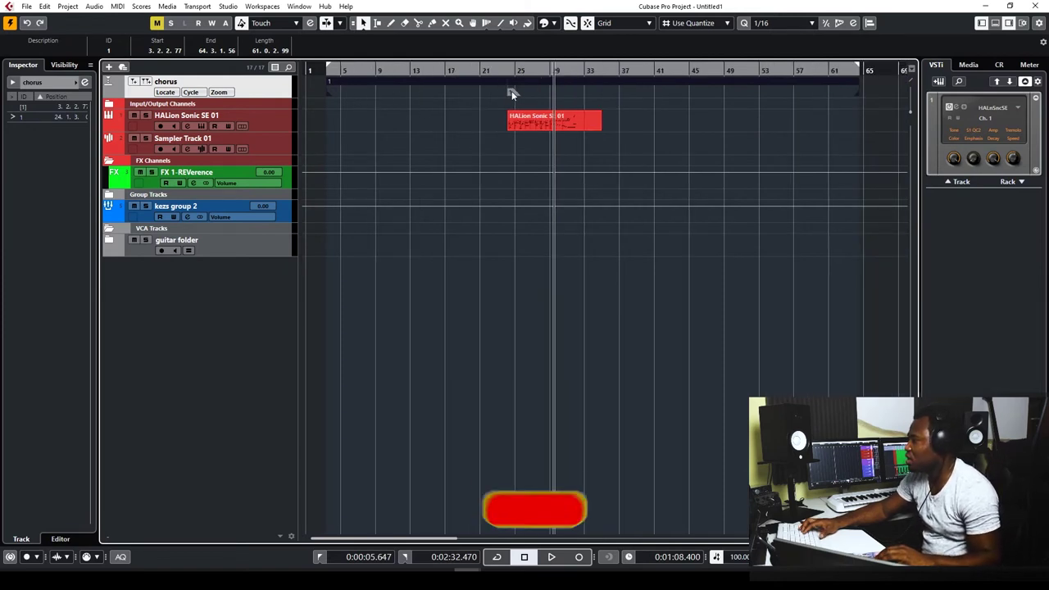
left_click_drag(509, 89, 602, 85)
left_click_drag(640, 90, 621, 102)
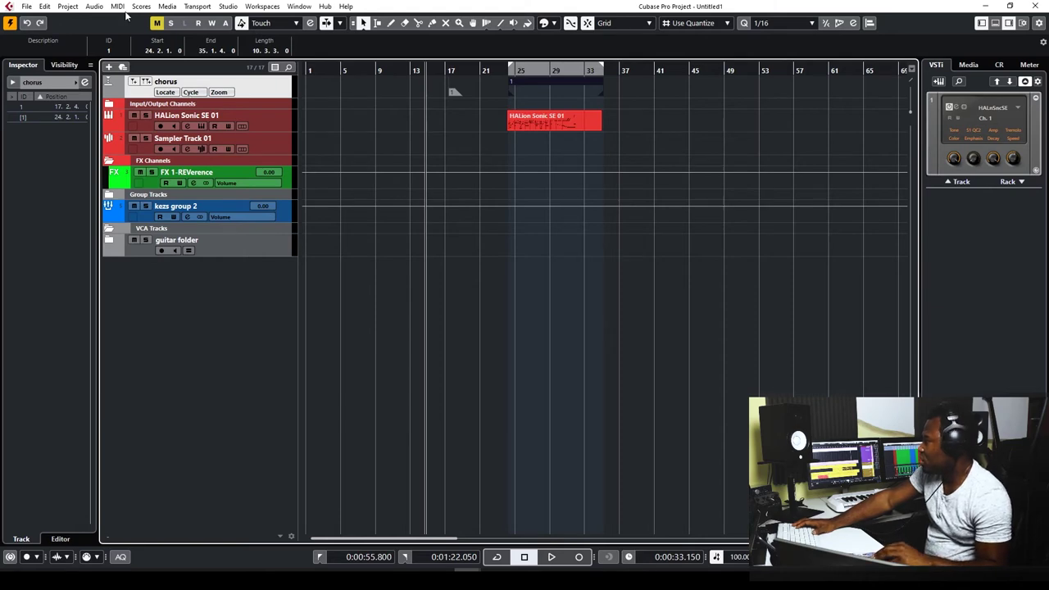
Step: Add a tempo track to the project
left_click(94, 6)
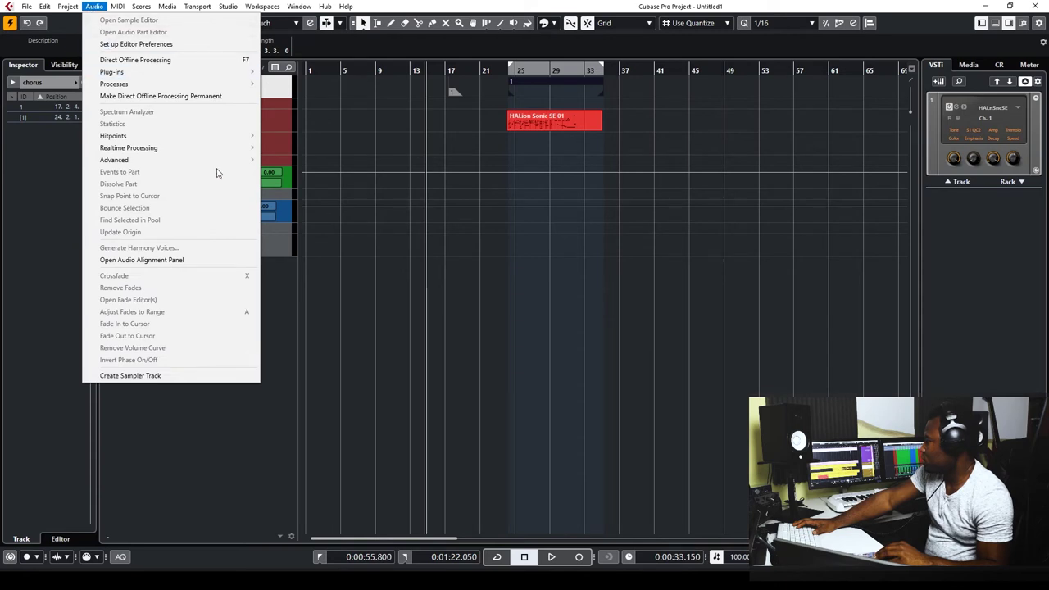
mouse_move(67, 5)
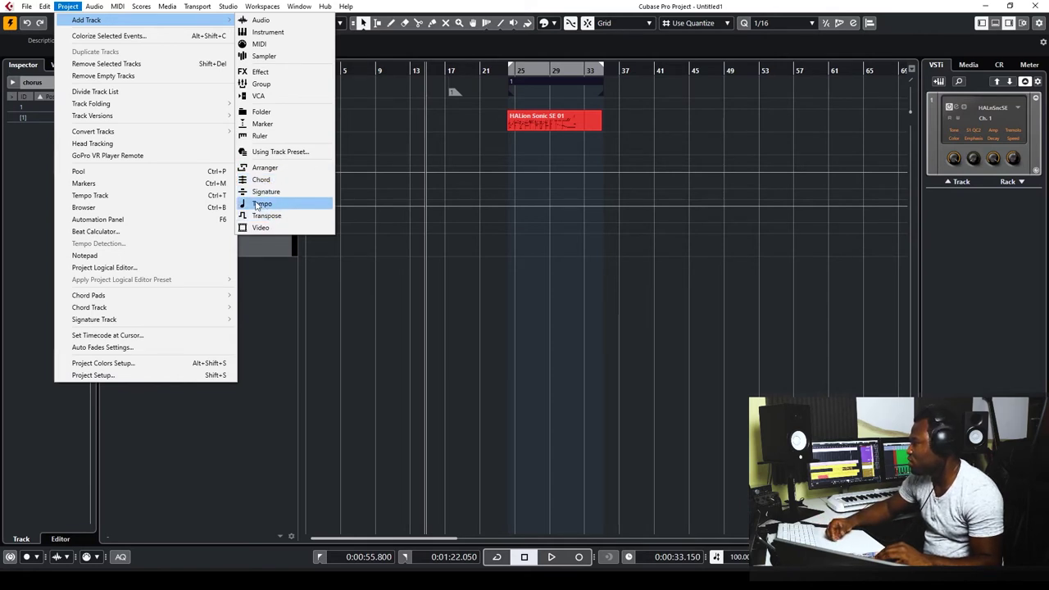
left_click(262, 203)
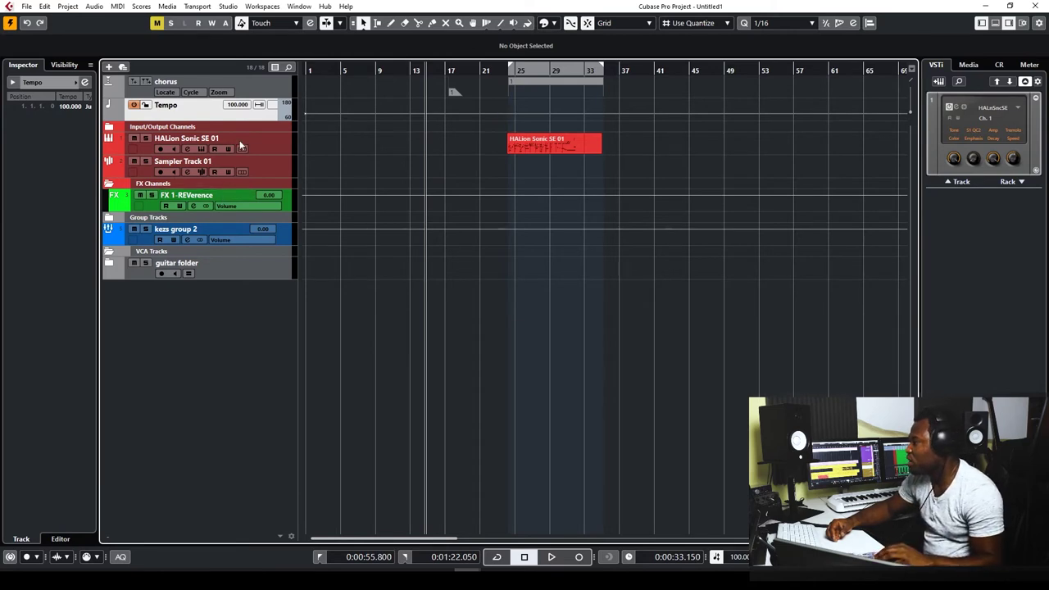
Step: Add tempo points across the HALion Sonic SE 01 part, with 100 at bar 24, 75 at bar 29, 45 at bar 32 and 40 at bar 34
left_click(512, 109)
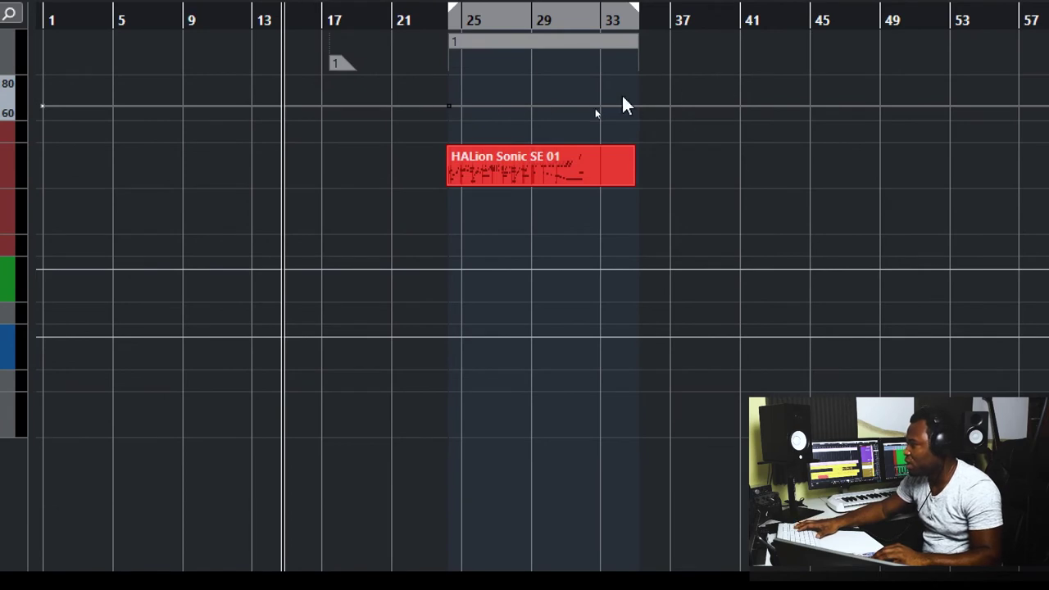
left_click(537, 107)
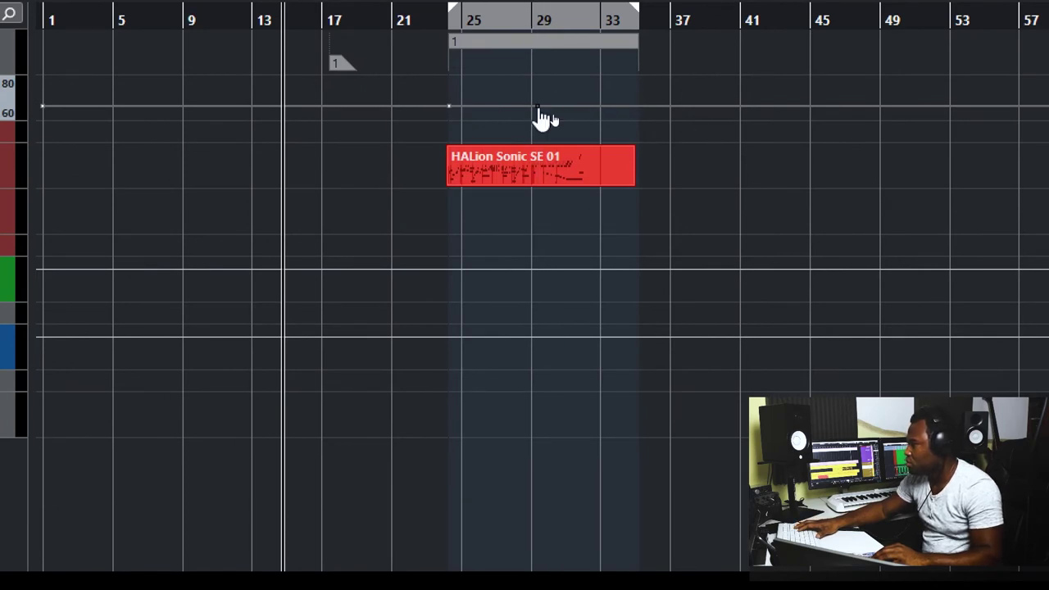
left_click(600, 107)
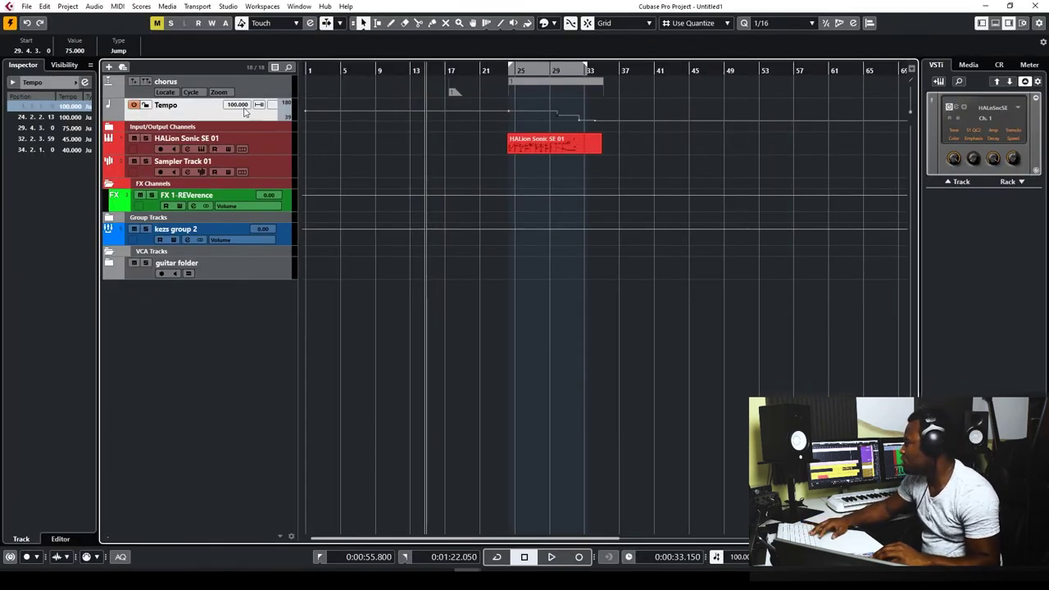
Step: Play the HALion Sonic SE 01 part from the left locator to hear the tempo changes
left_click(567, 70)
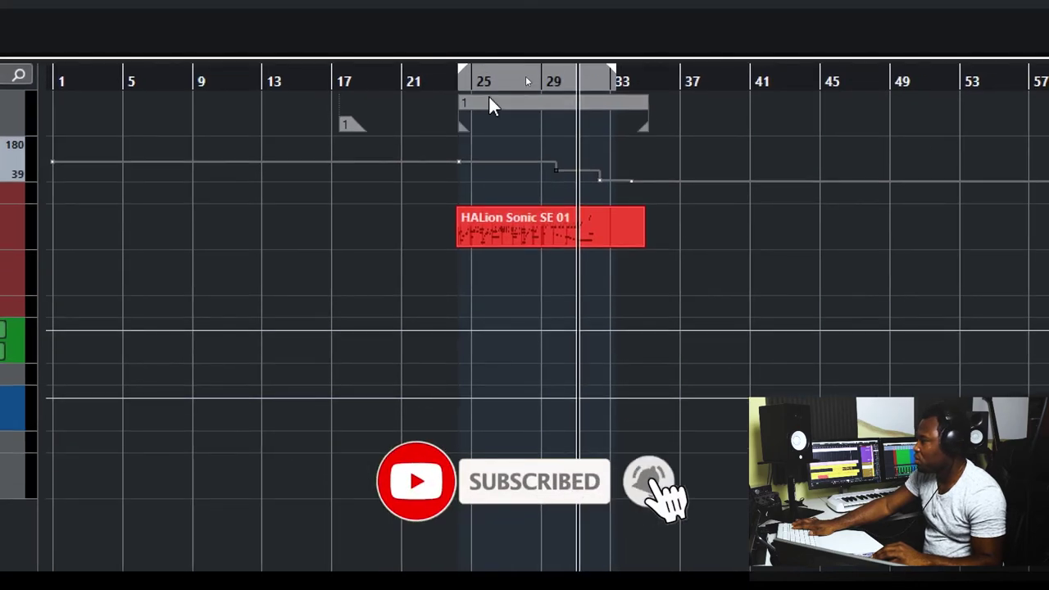
left_click(629, 24)
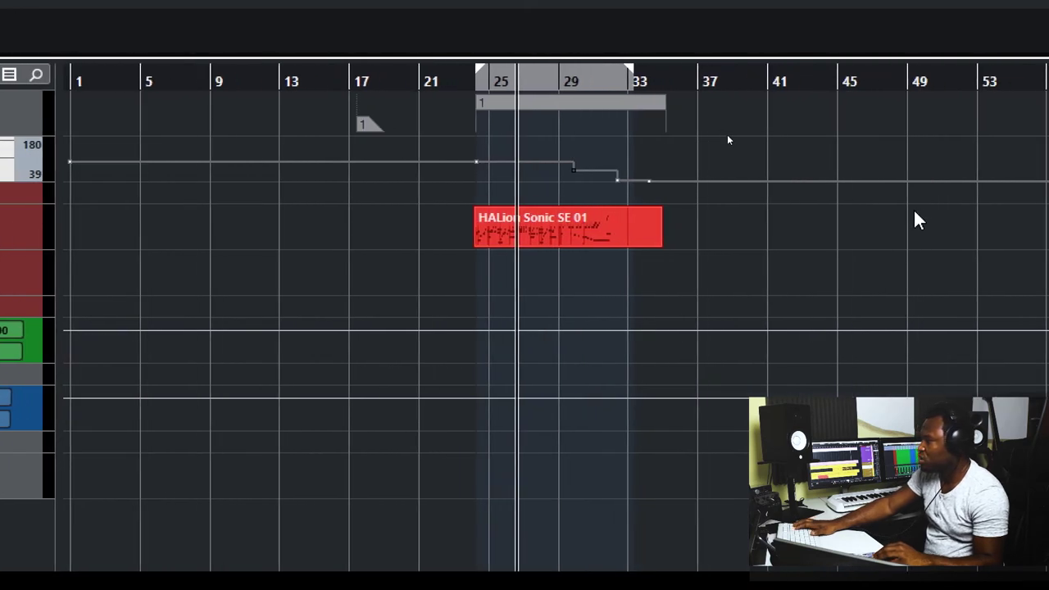
key("KP_1")
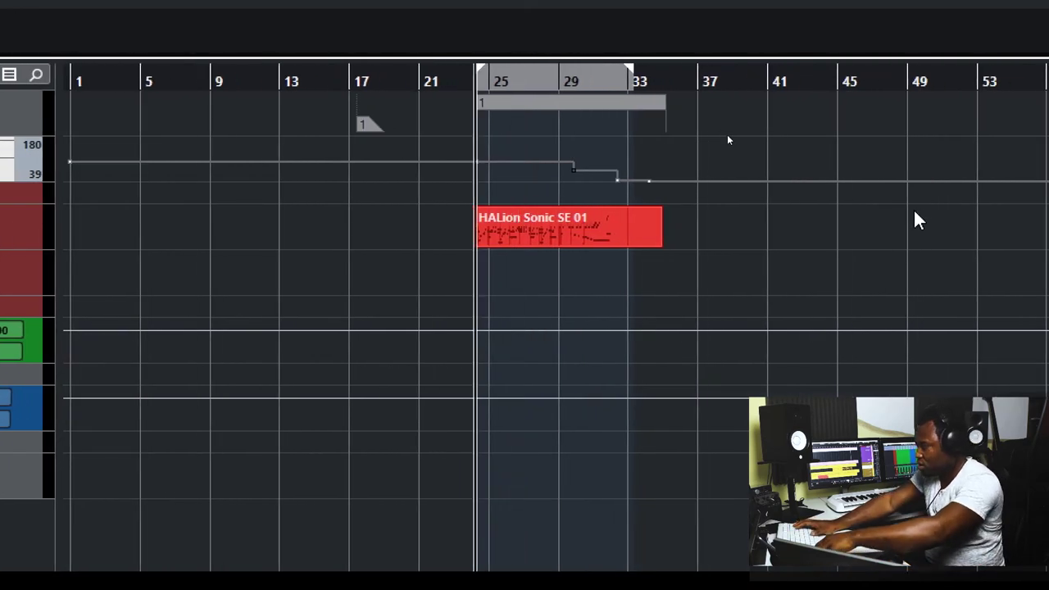
key("space")
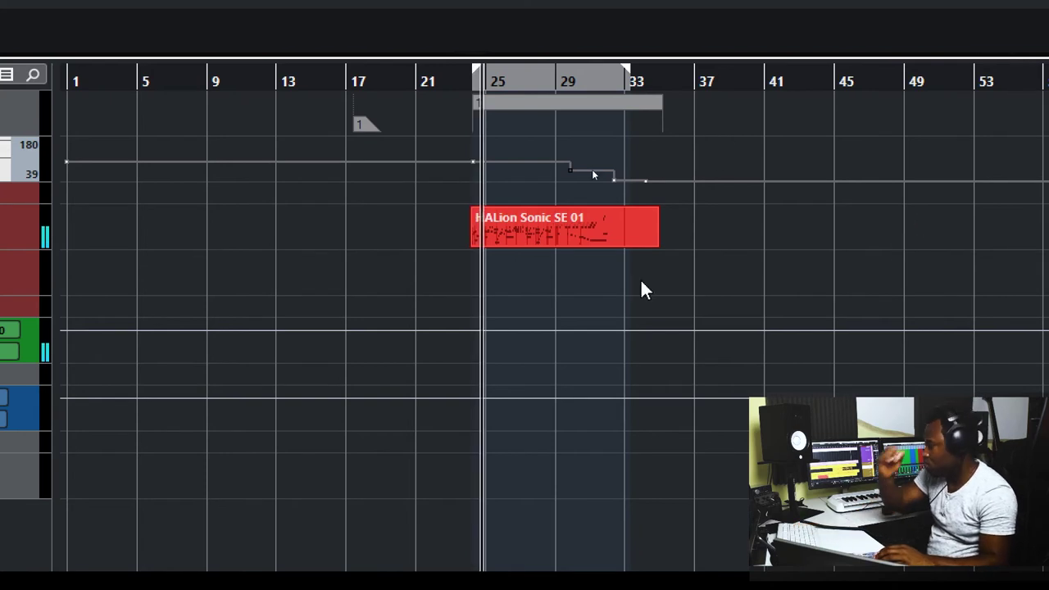
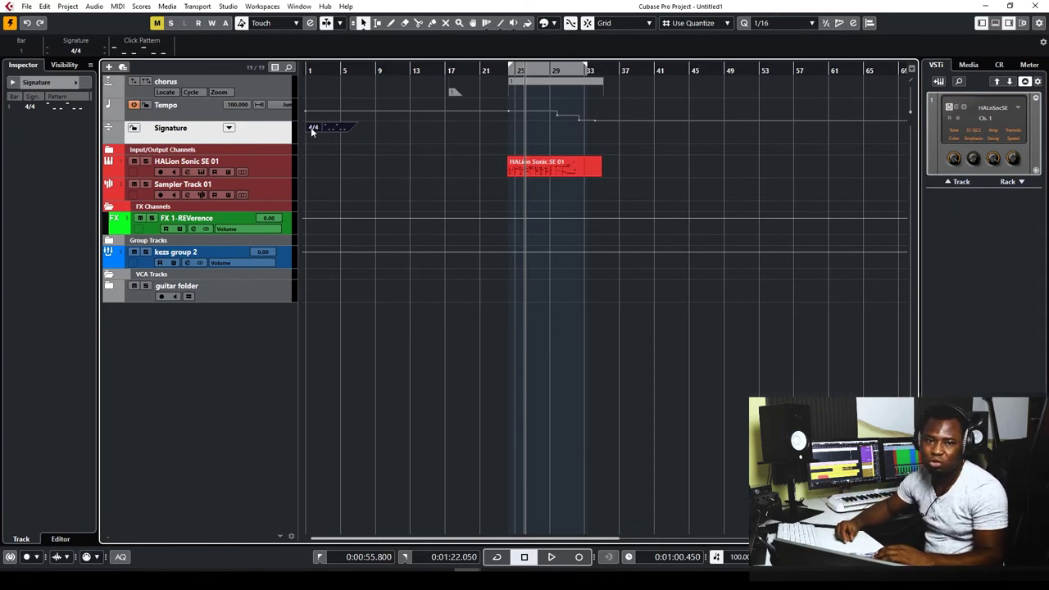
Step: Add a video track to the project and colour it yellow
left_click_drag(370, 122, 337, 134)
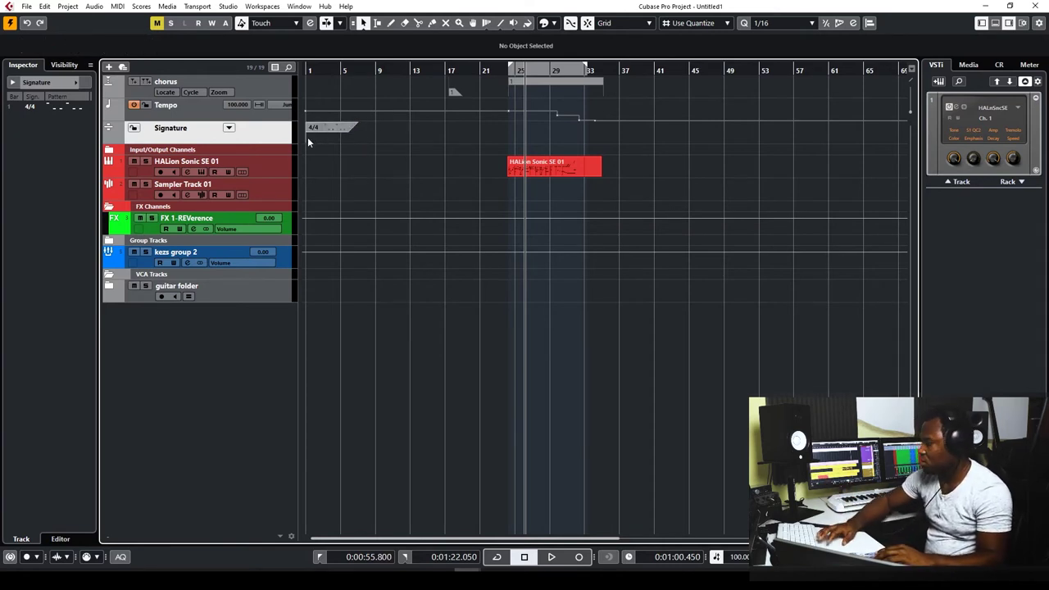
left_click(93, 7)
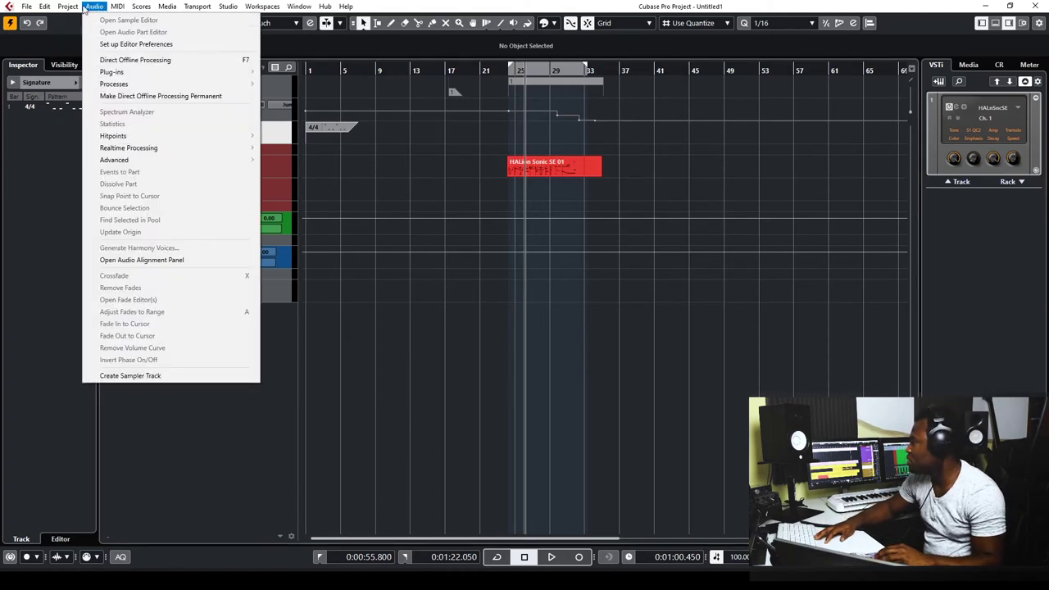
mouse_move(59, 9)
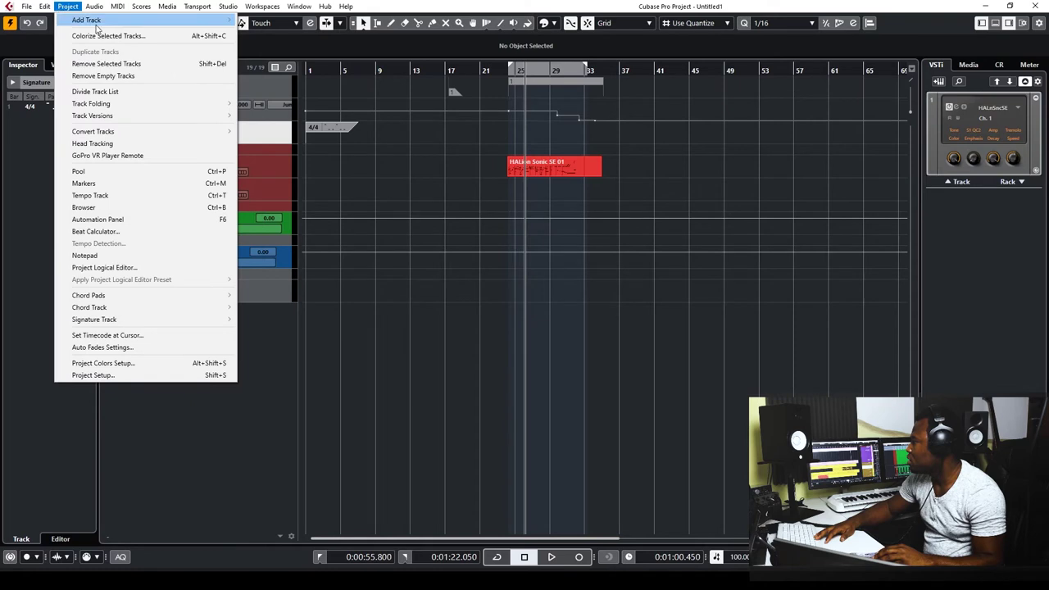
mouse_move(104, 23)
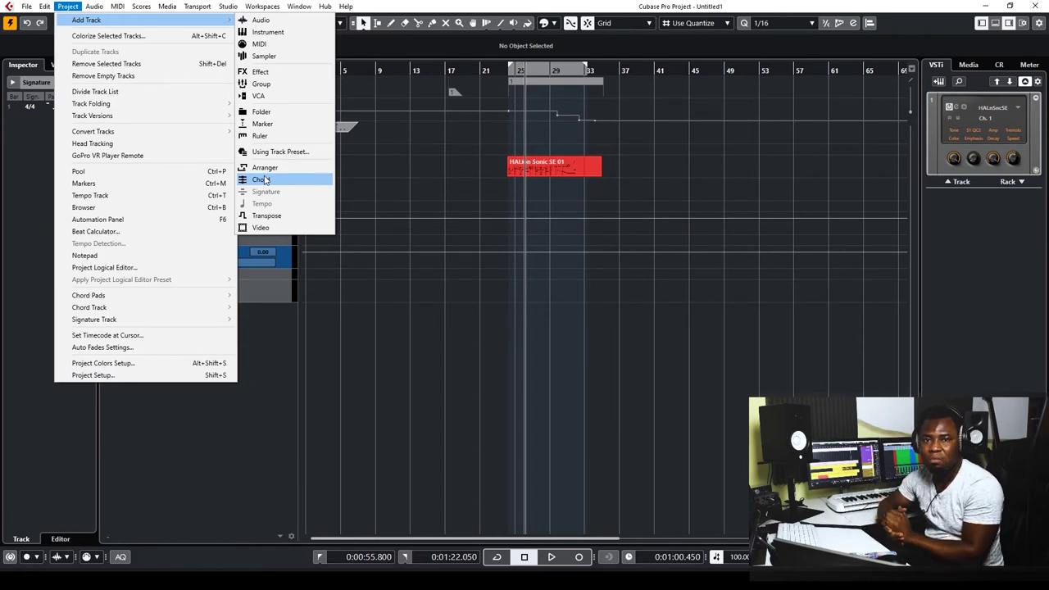
left_click(264, 228)
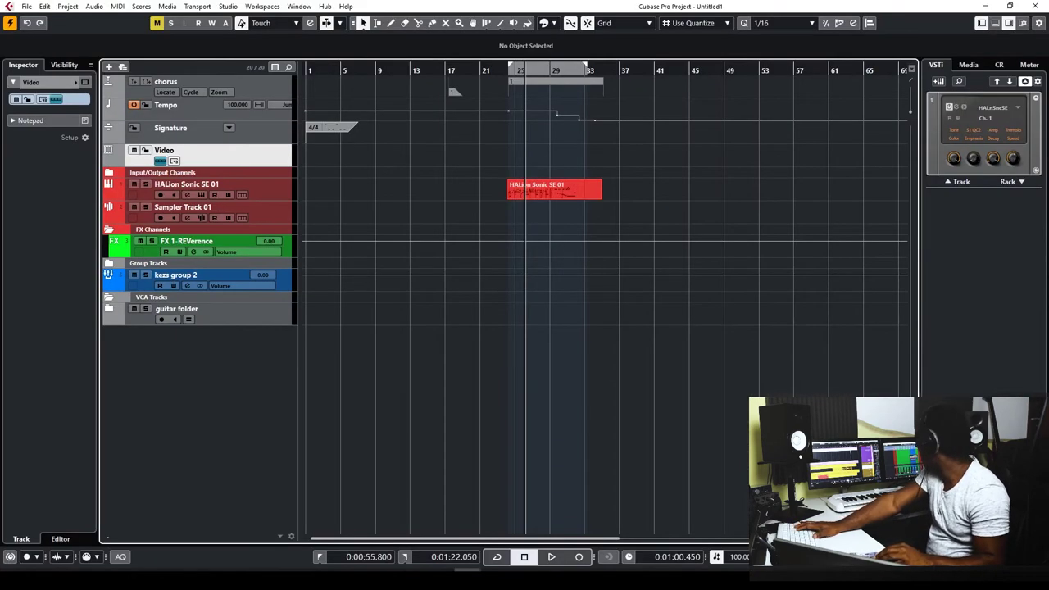
key("shift+c")
left_click_drag(296, 208, 534, 225)
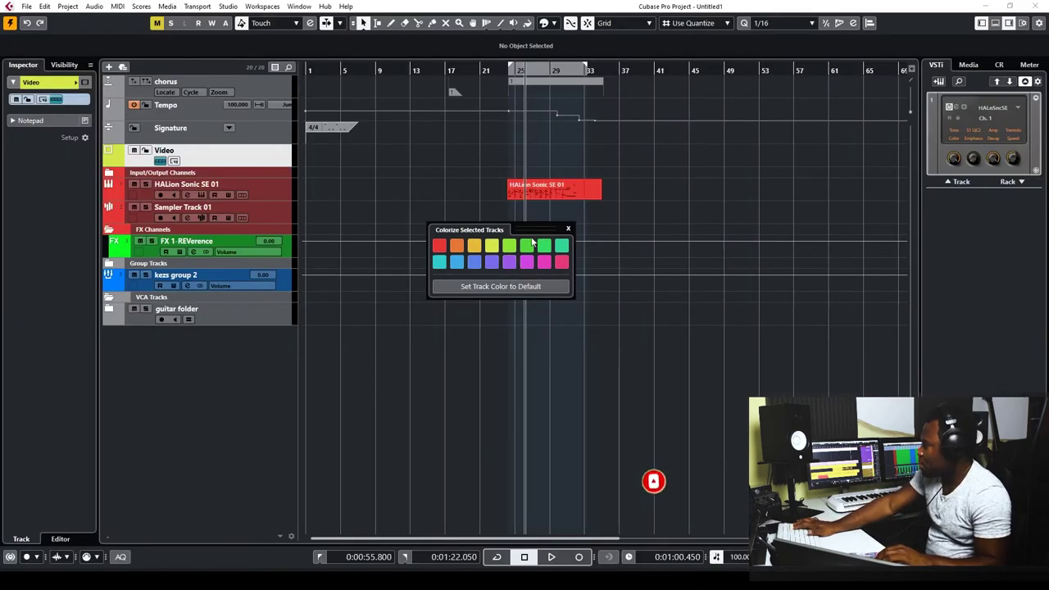
Step: Open the Tempo Track Editor and draw a series of rising and falling tempo steps after the last tempo point
left_click(44, 6)
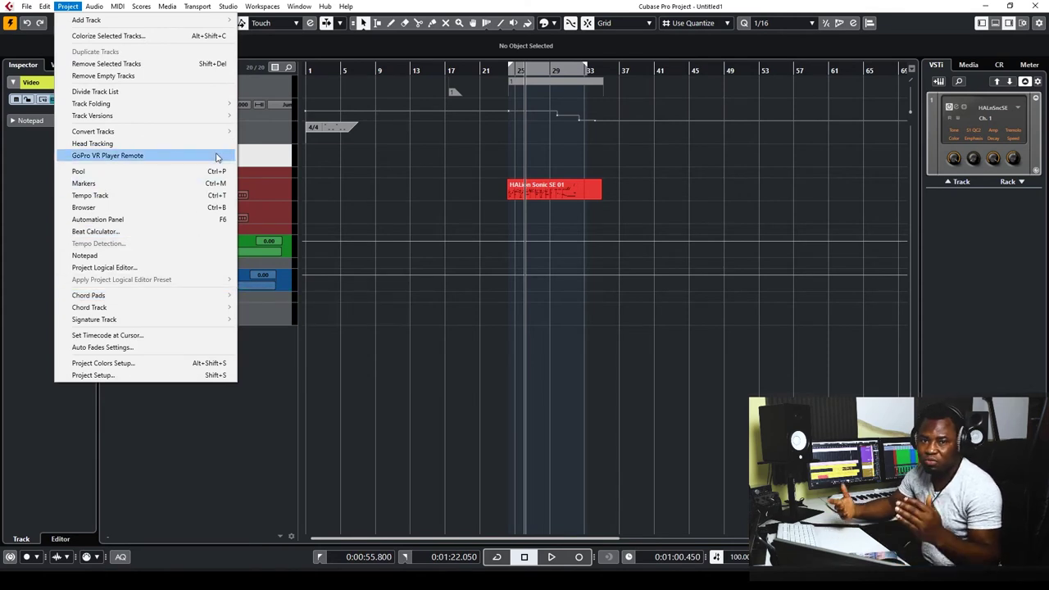
left_click(116, 199)
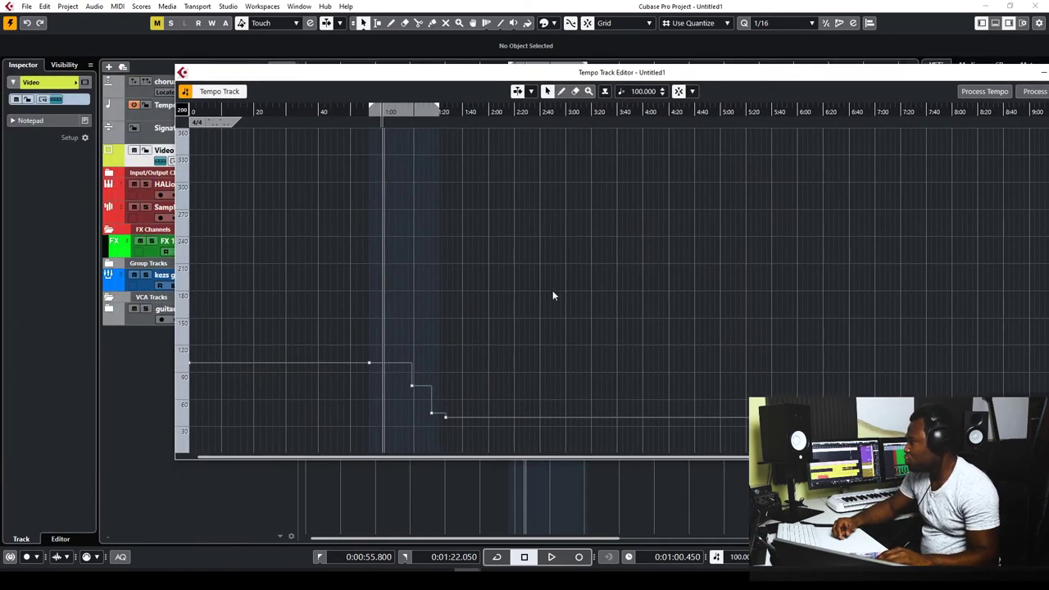
double_click(713, 75)
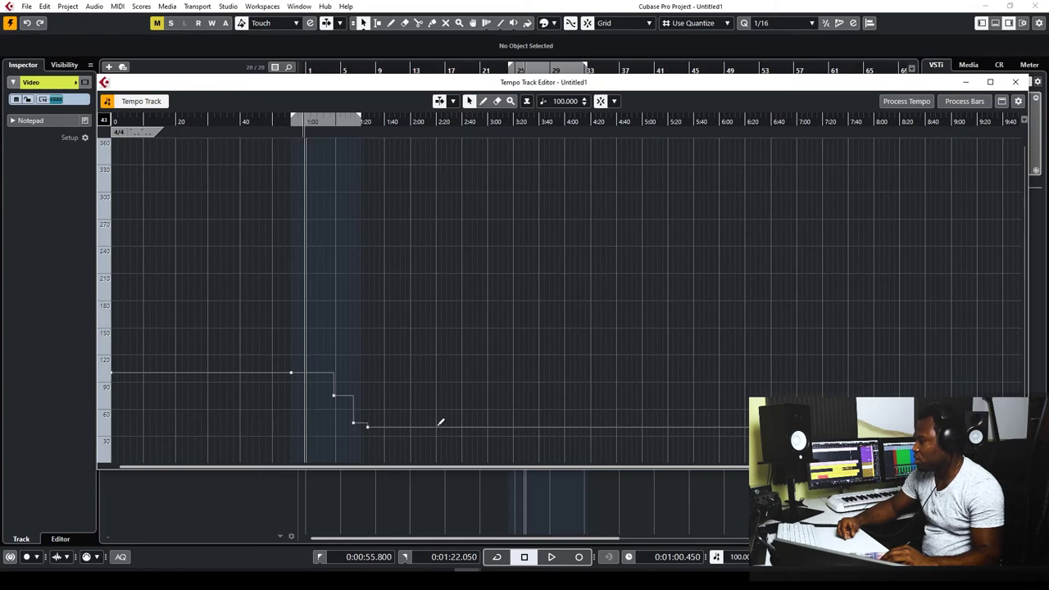
mouse_move(438, 424)
left_mouse_down()
mouse_move(439, 355)
mouse_move(472, 353)
mouse_move(478, 421)
mouse_move(536, 360)
mouse_move(564, 379)
mouse_move(526, 350)
mouse_move(578, 350)
mouse_move(575, 386)
mouse_move(600, 388)
mouse_move(604, 366)
left_mouse_up()
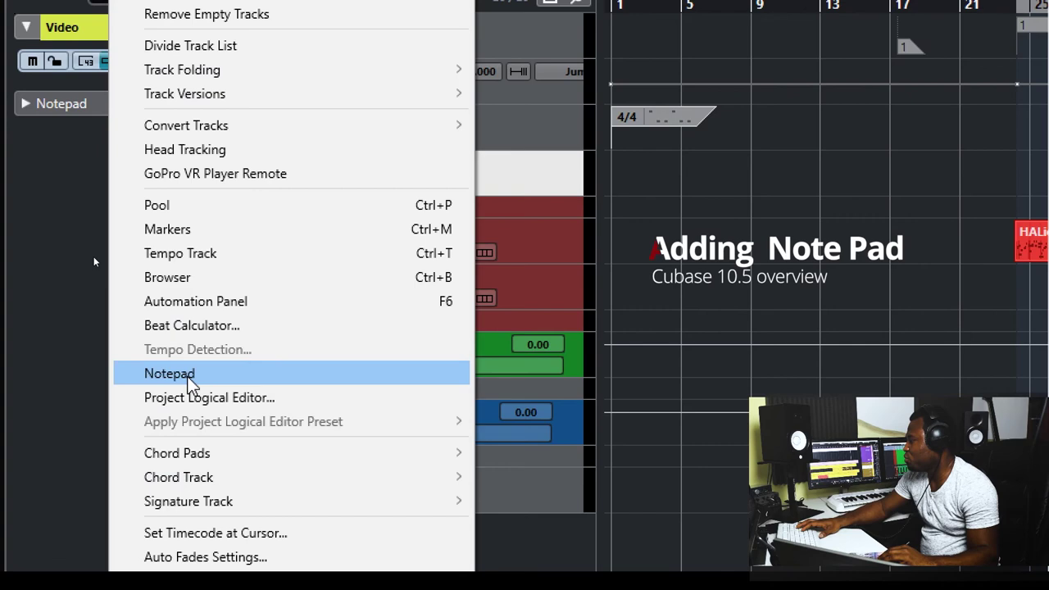
Step: Open the Notepad and write the note "i will be working on the chorus"
left_click(188, 376)
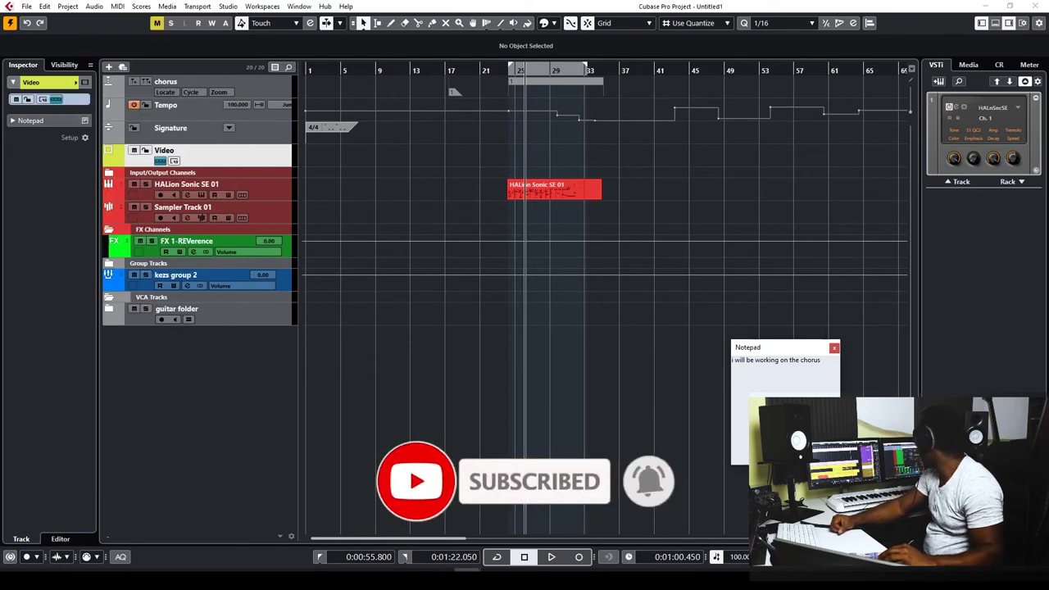
Step: Open Project Setup and examine the stereo pan law, project frame rate and record file type options
key("shift+s")
left_click_drag(387, 201, 559, 141)
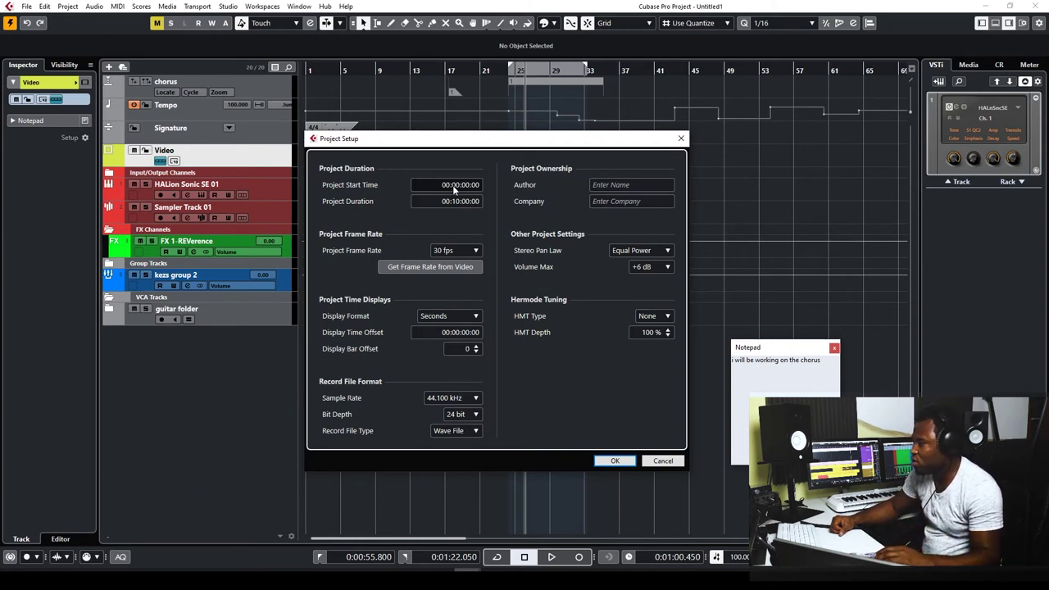
left_click(640, 250)
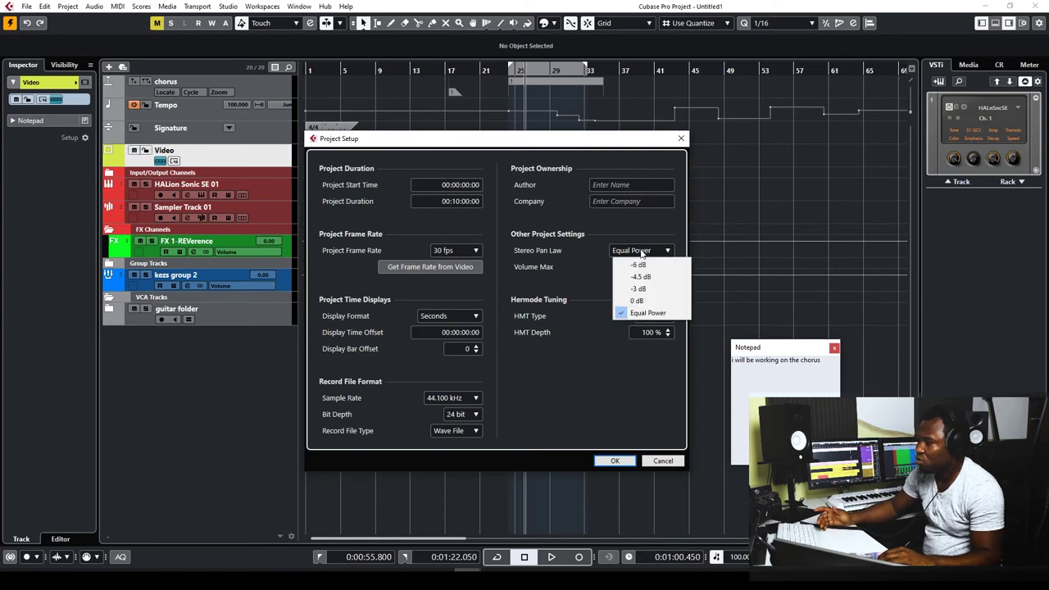
left_click(593, 256)
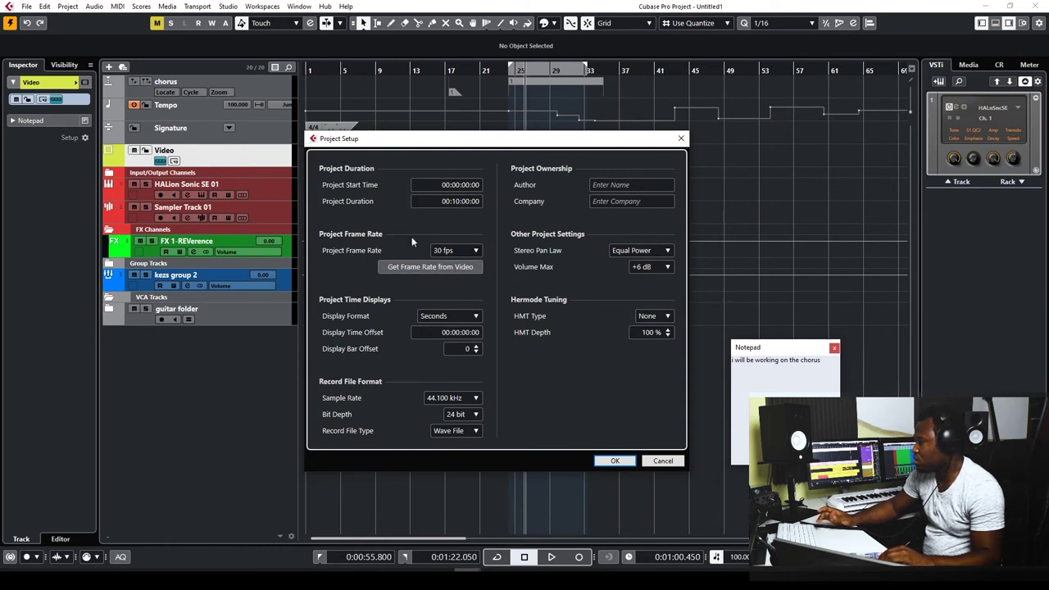
left_click(464, 253)
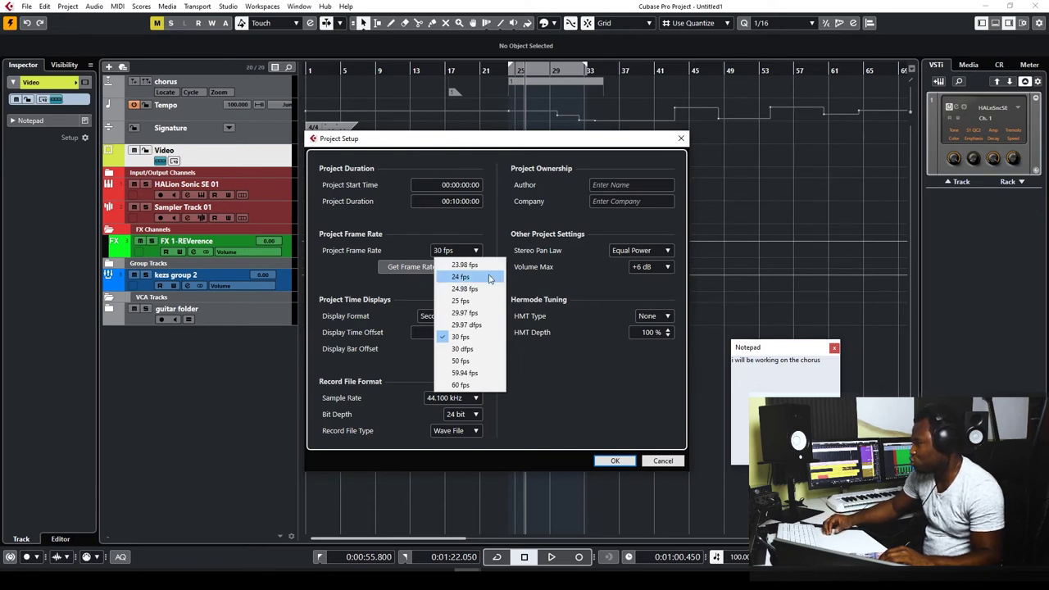
left_click(489, 234)
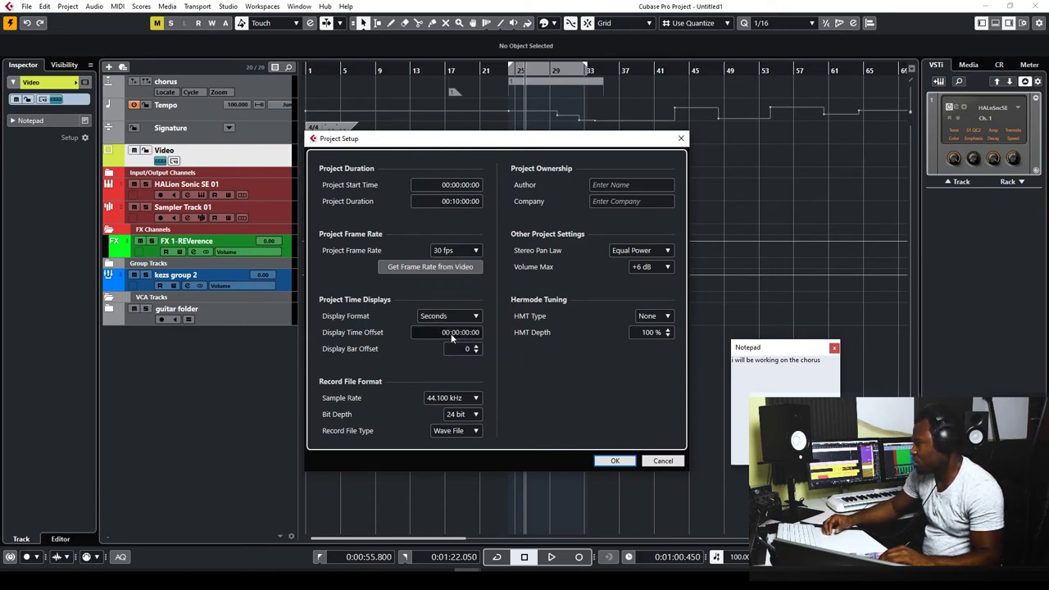
left_click(478, 431)
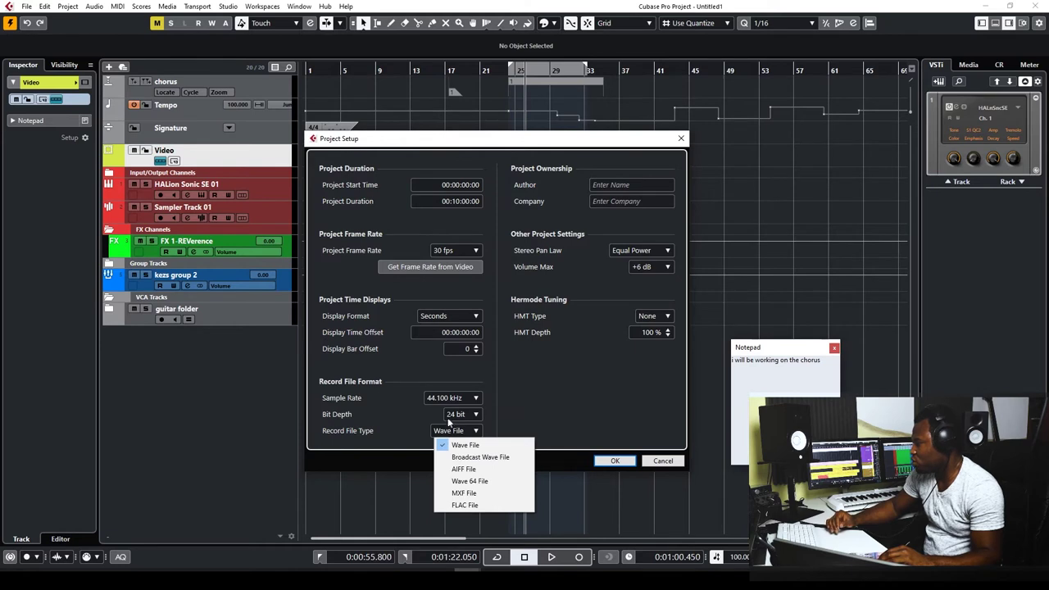
left_click(395, 433)
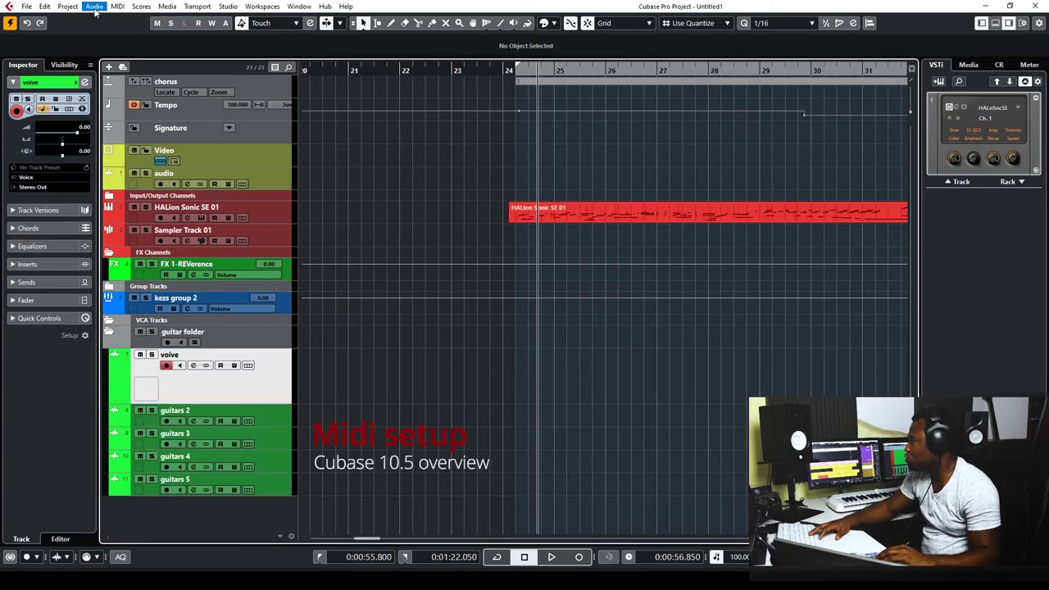
left_click(117, 6)
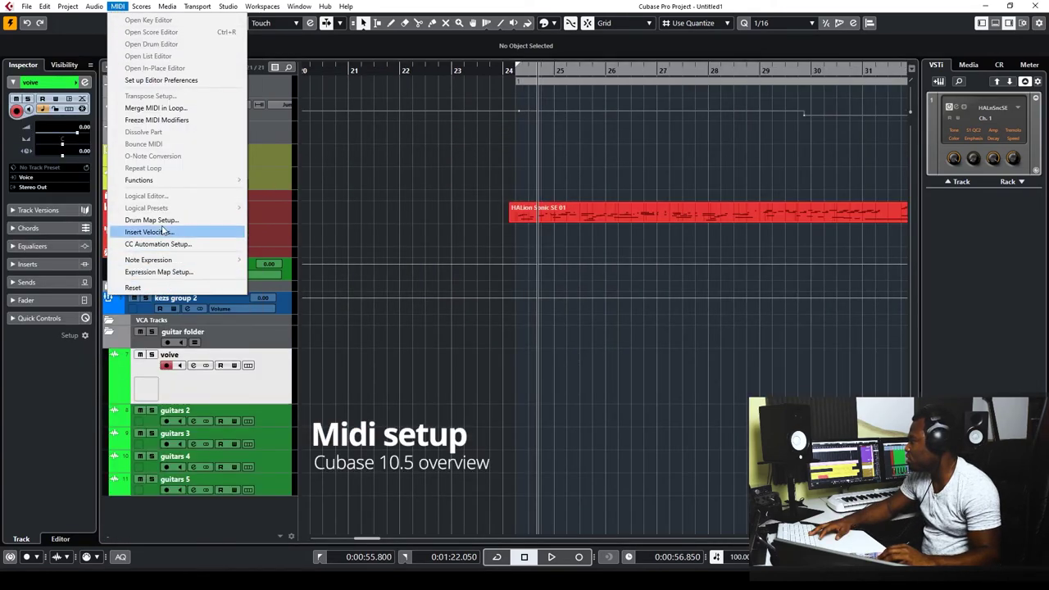
left_click(118, 7)
left_click(118, 7)
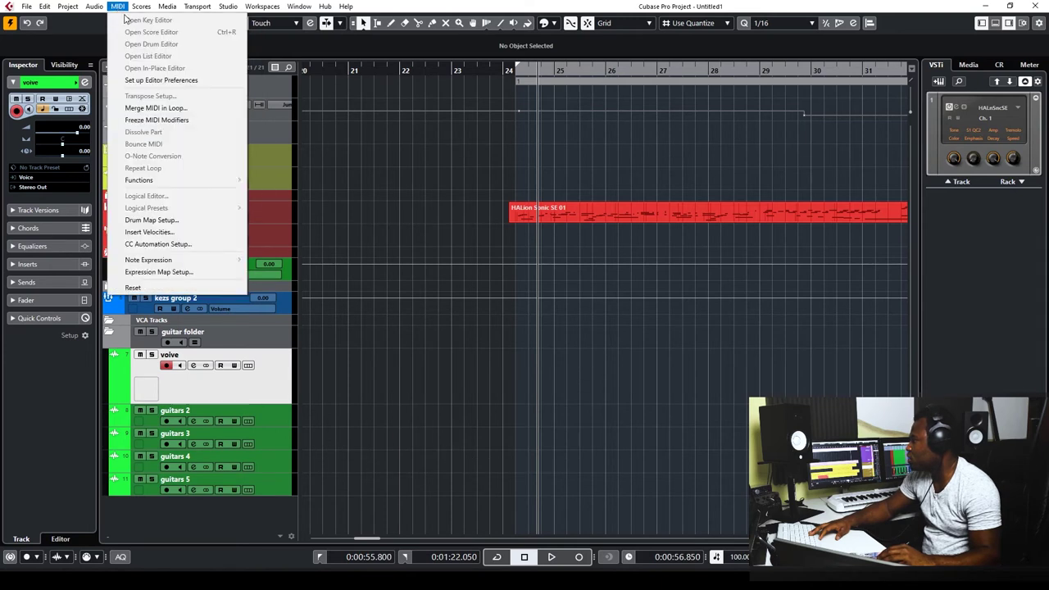
mouse_move(146, 7)
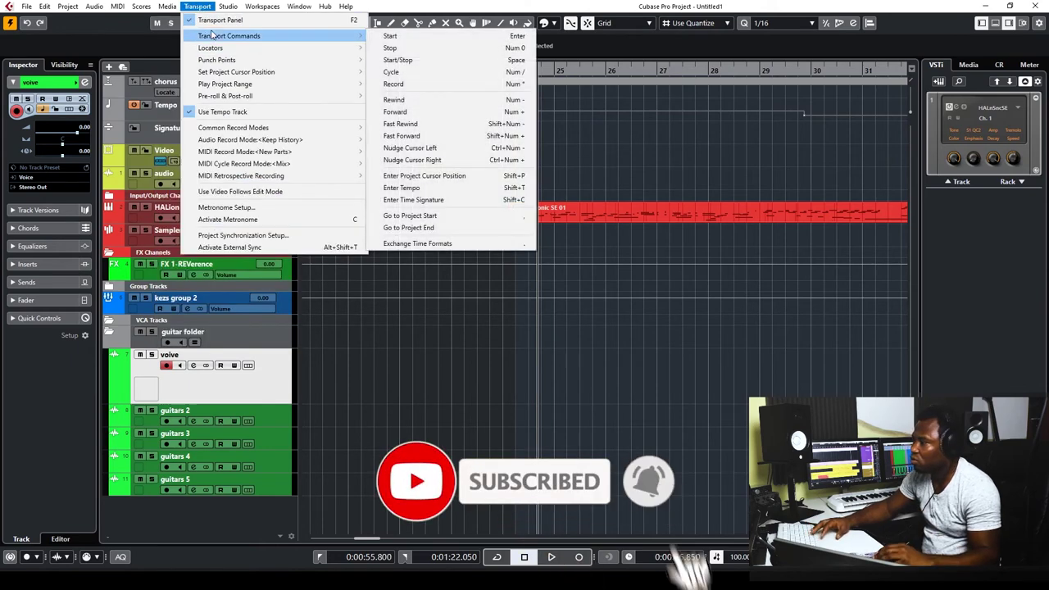
mouse_move(222, 46)
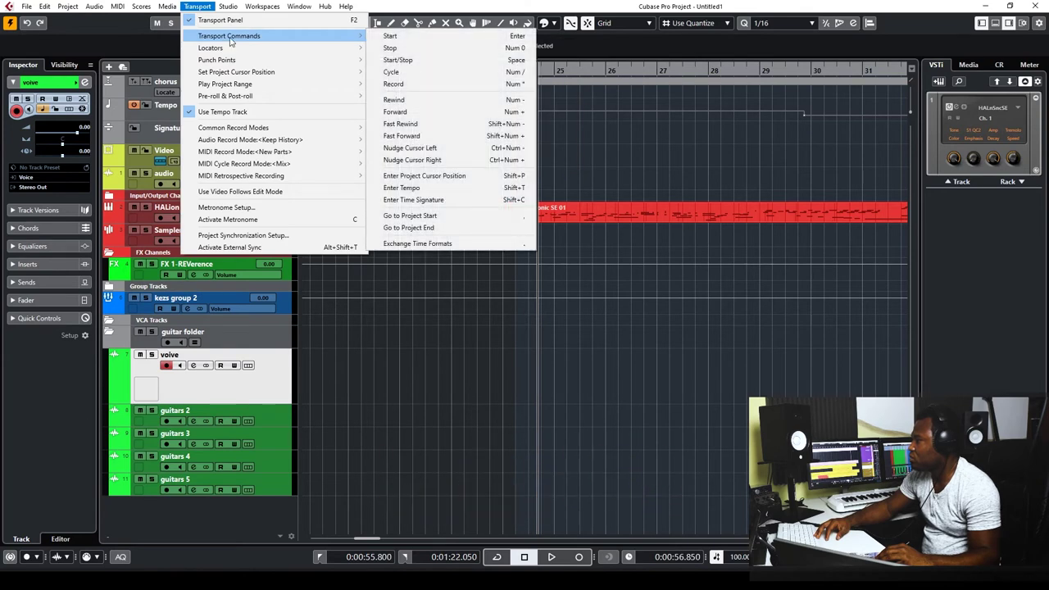
mouse_move(228, 7)
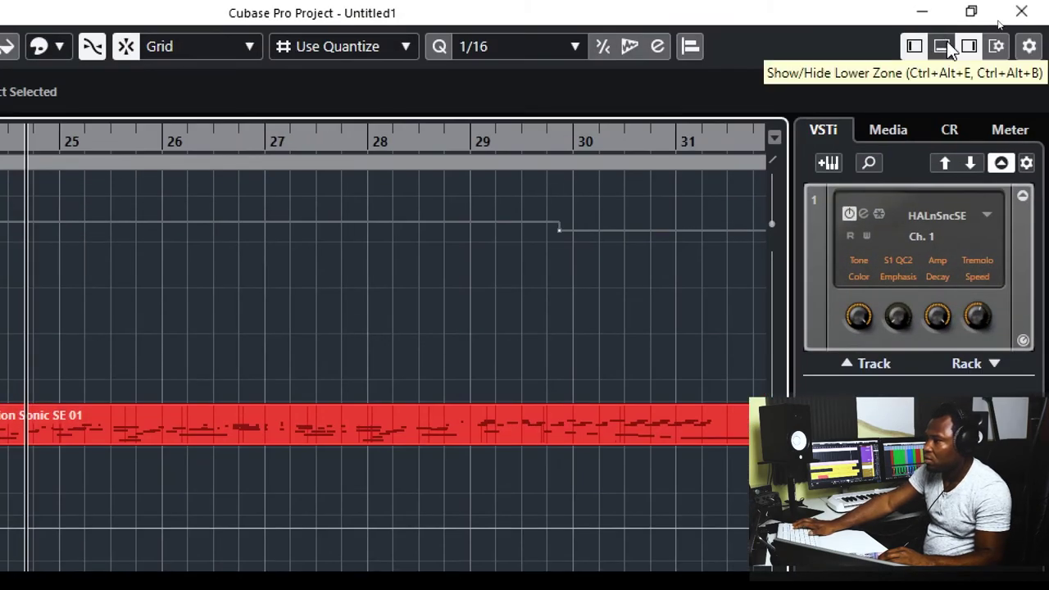
Step: Show the lower zone of the project window and display the MixConsole in it
left_click(942, 47)
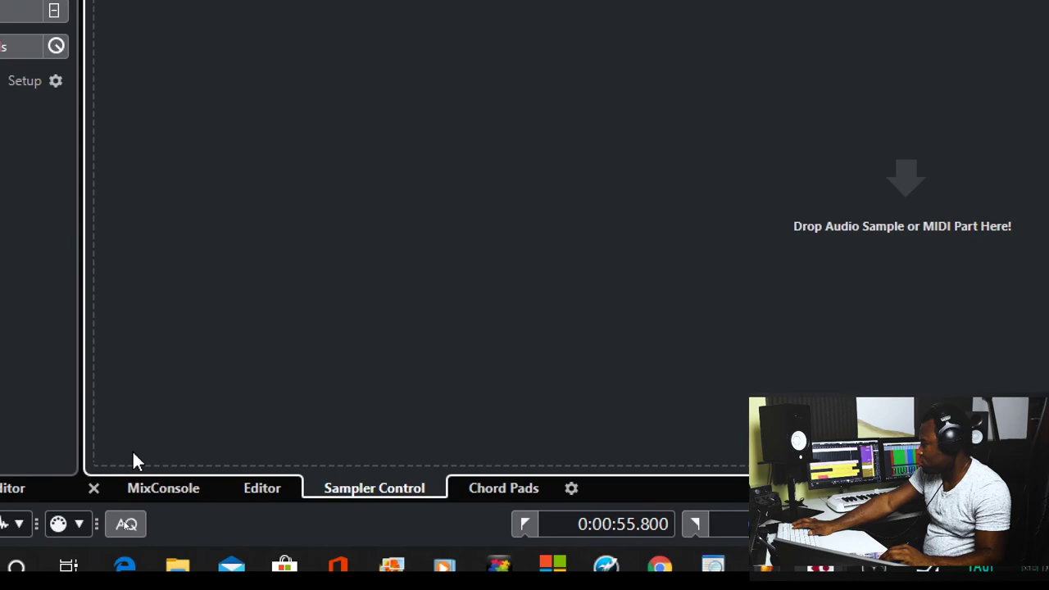
left_click(177, 492)
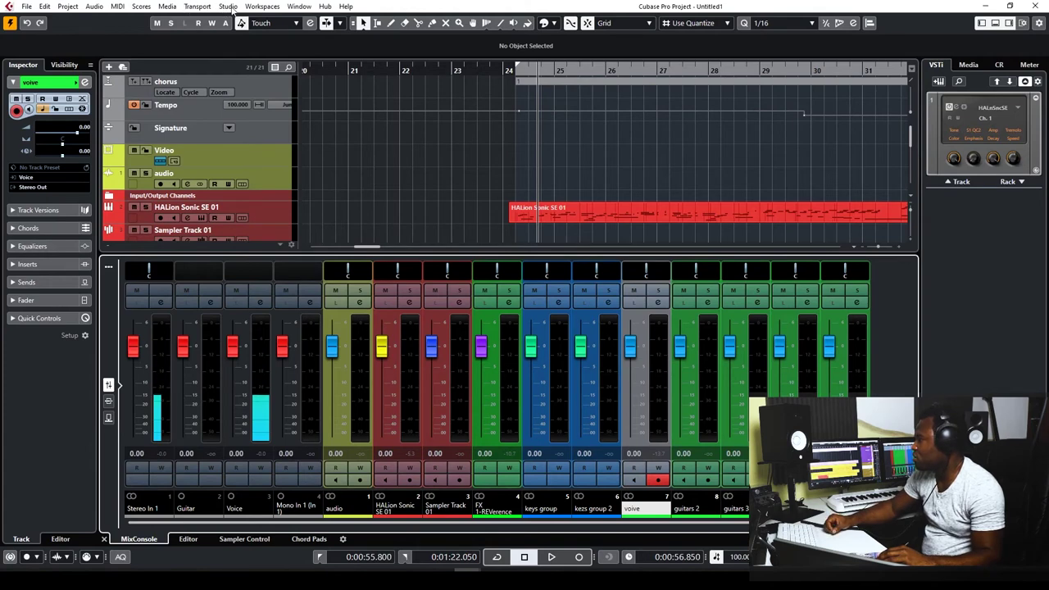
Step: Open the VST Plug-in Manager, look through the list of installed plug-ins and close it
left_click(229, 6)
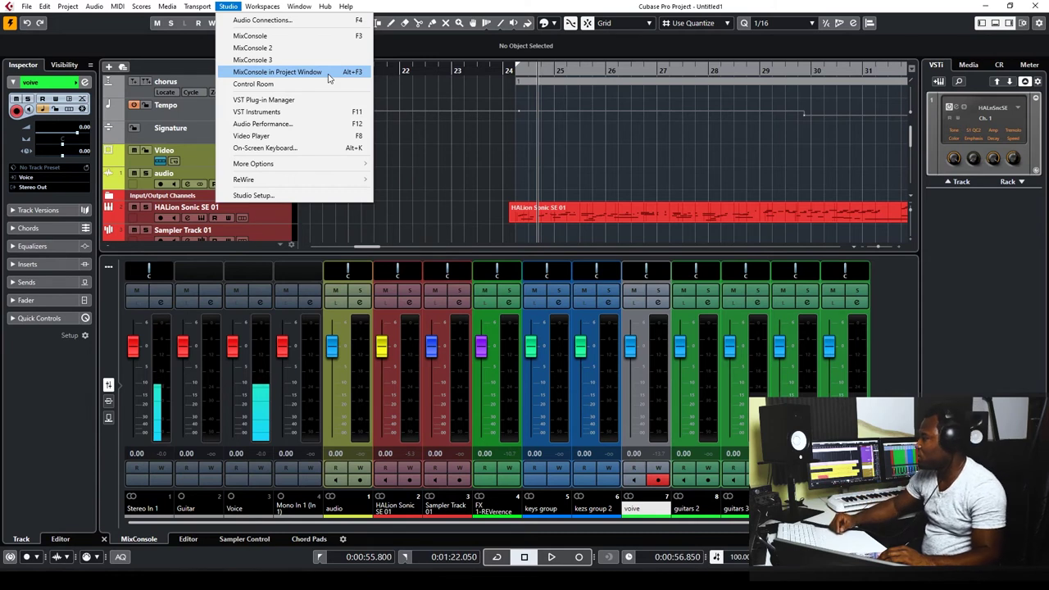
left_click(251, 101)
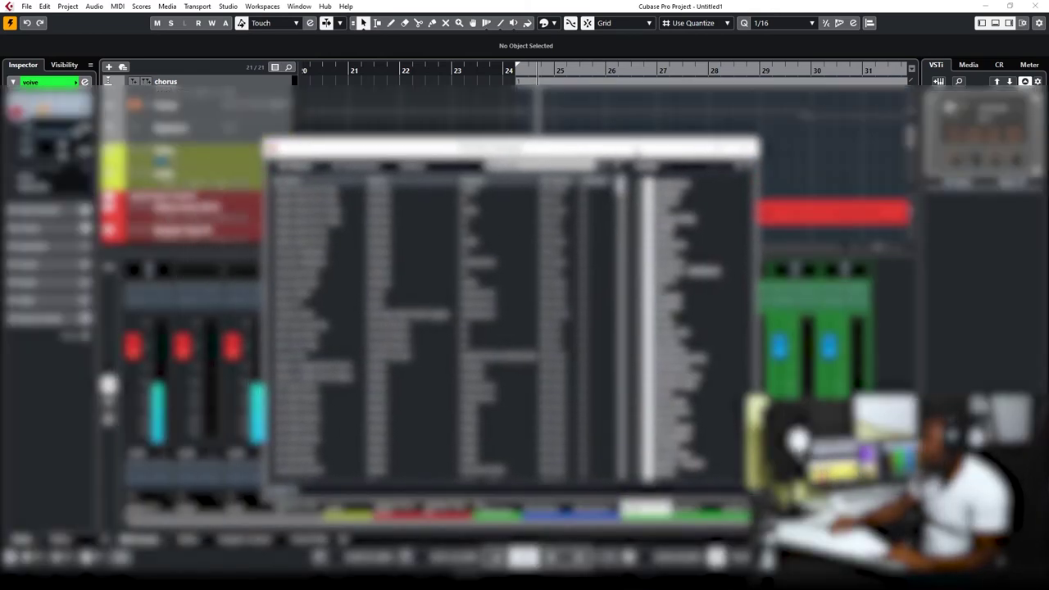
left_click_drag(637, 150, 717, 107)
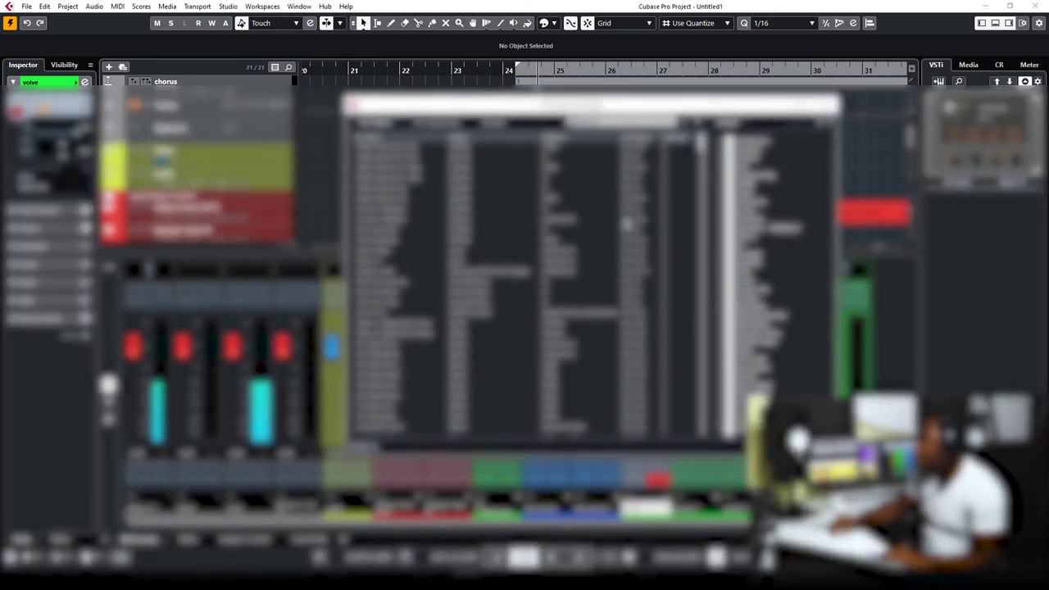
scroll(422, 223, "down", 6)
scroll(407, 256, "down", 10)
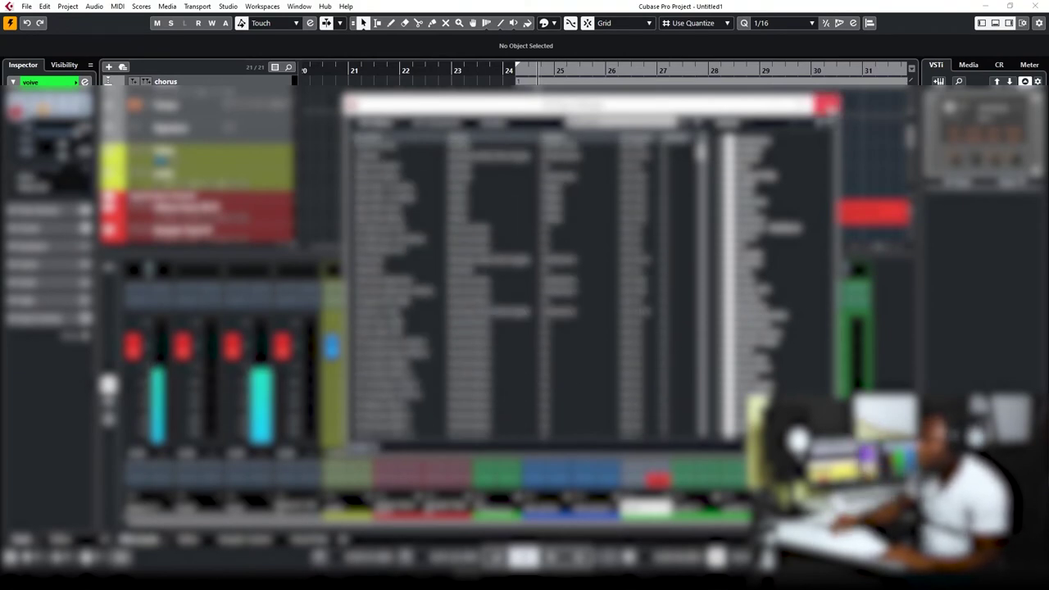
left_click(827, 105)
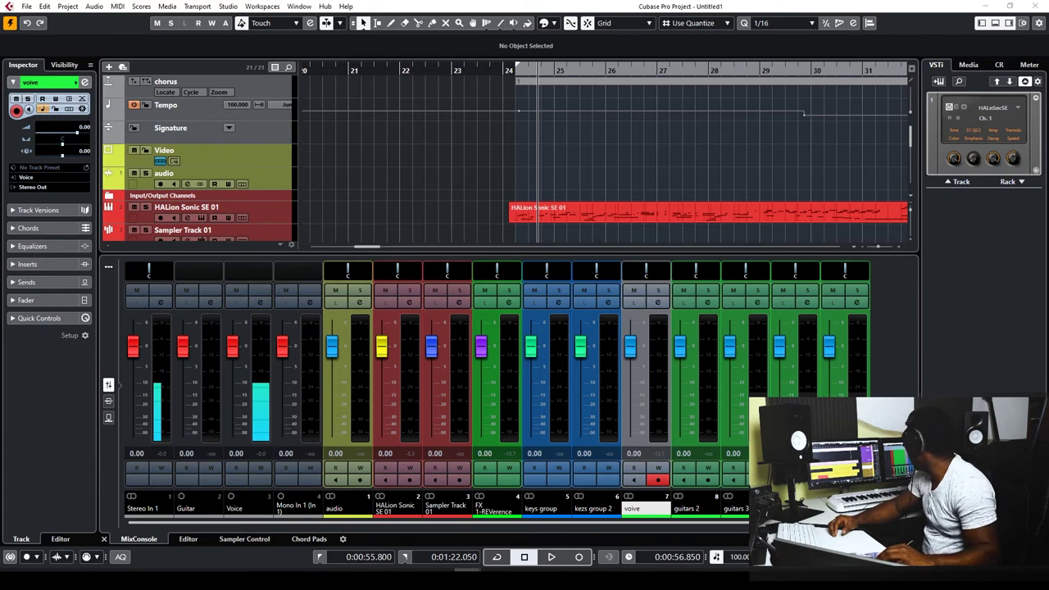
Step: View the VST Instruments rack in its own window and close it
key("F11")
left_click_drag(542, 272, 519, 236)
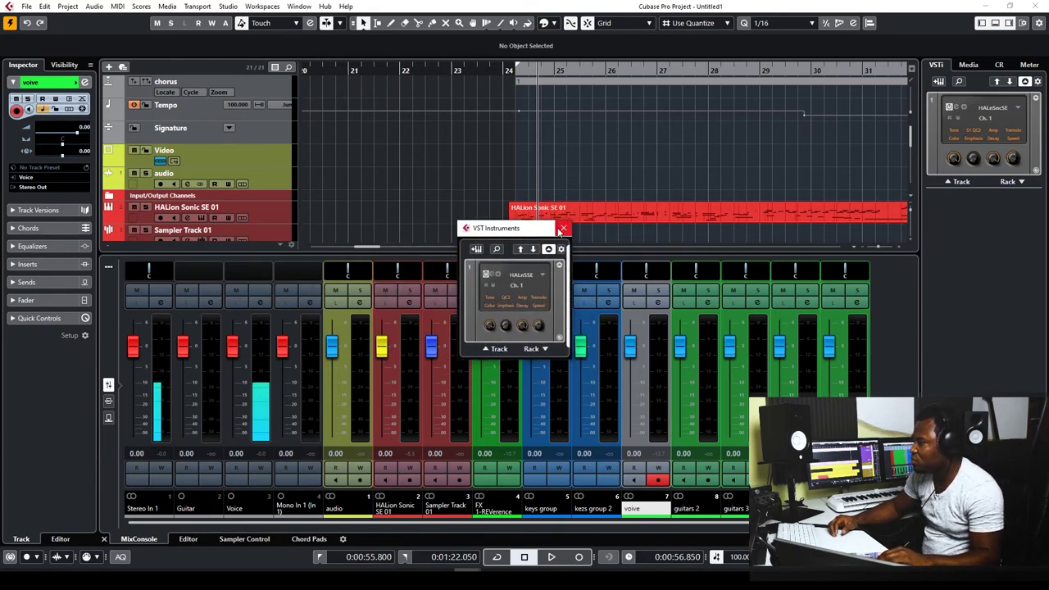
left_click(563, 228)
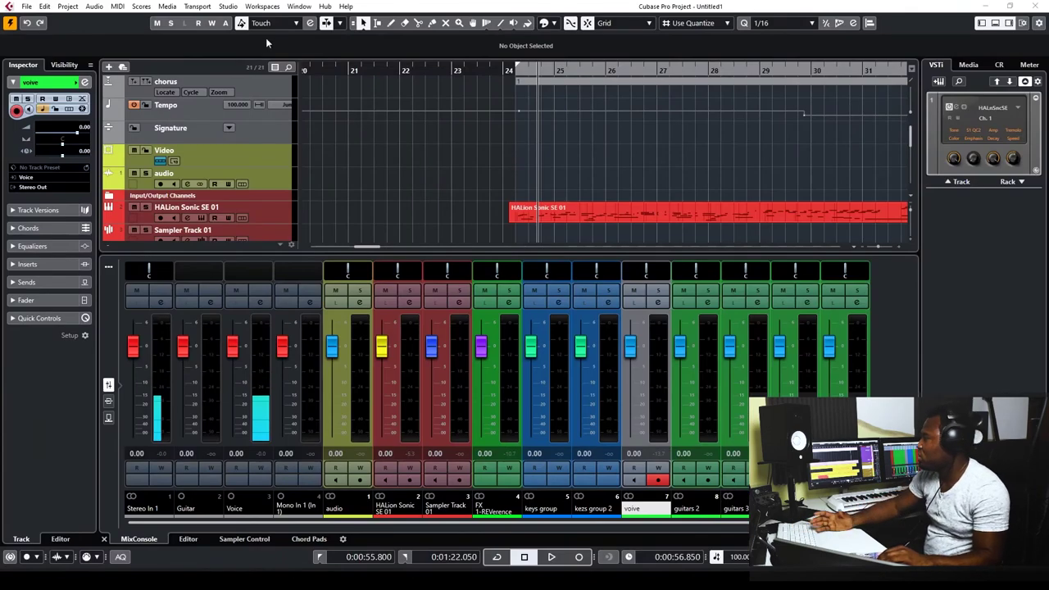
Step: Check the Audio Performance meters in their own window and close it
left_click(228, 6)
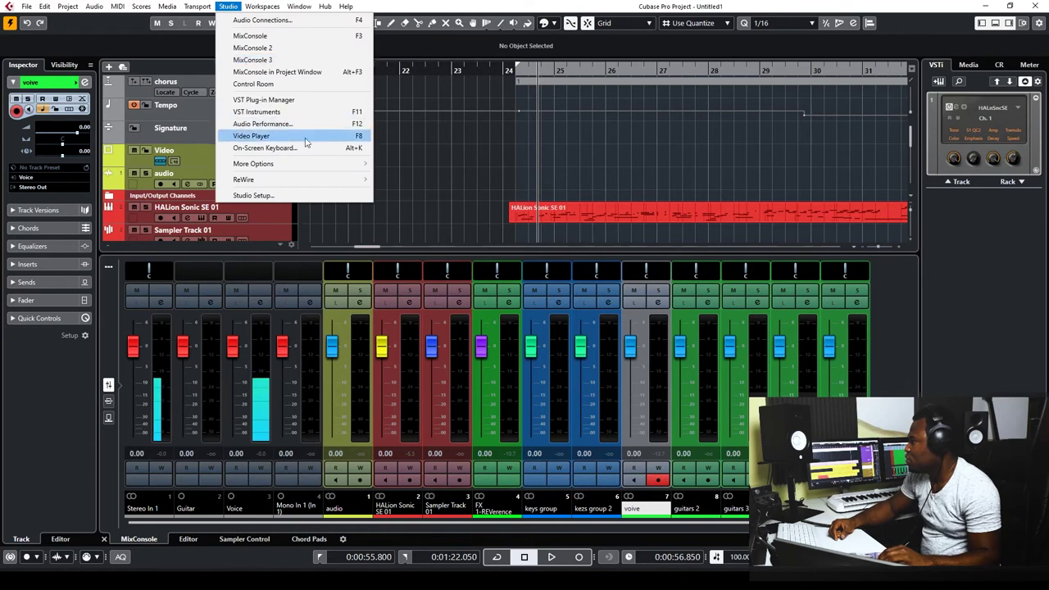
left_click(350, 125)
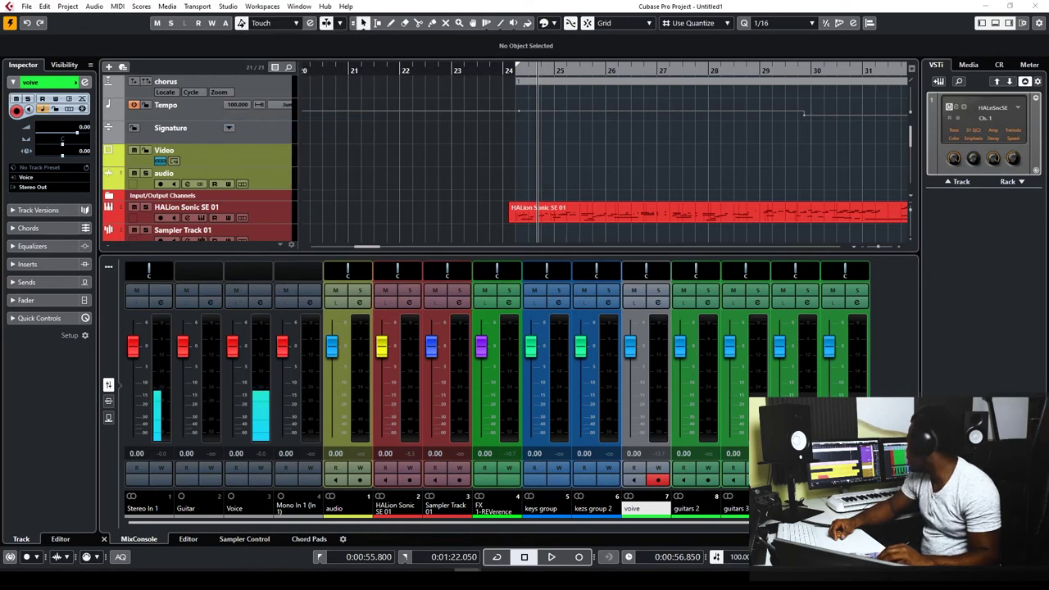
left_click_drag(591, 323, 717, 355)
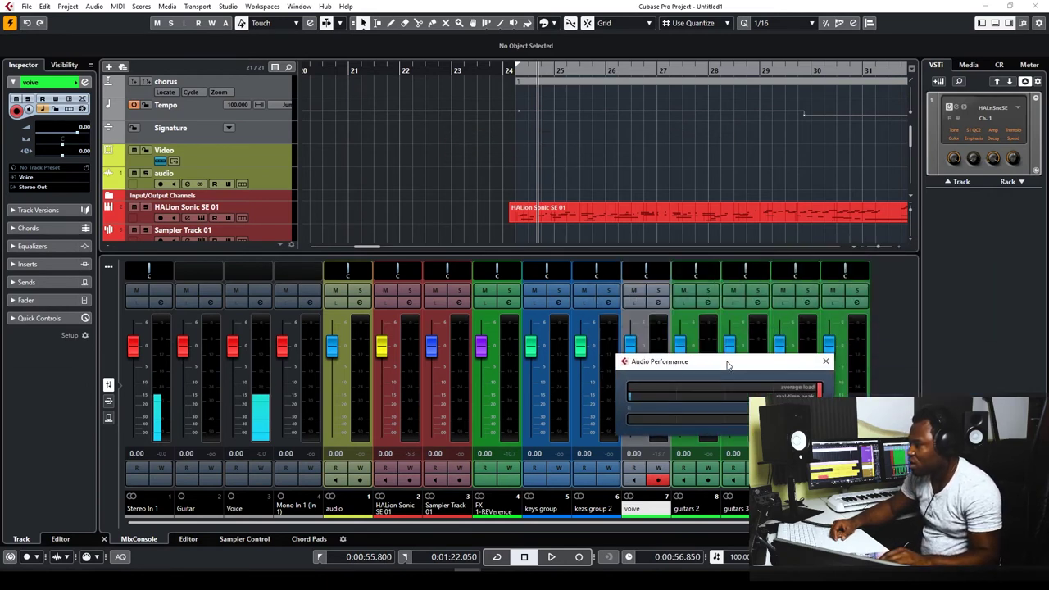
left_click(825, 361)
Step: Open Studio Setup and examine the available ASIO drivers for the VST Audio System
left_click(227, 5)
mouse_move(267, 179)
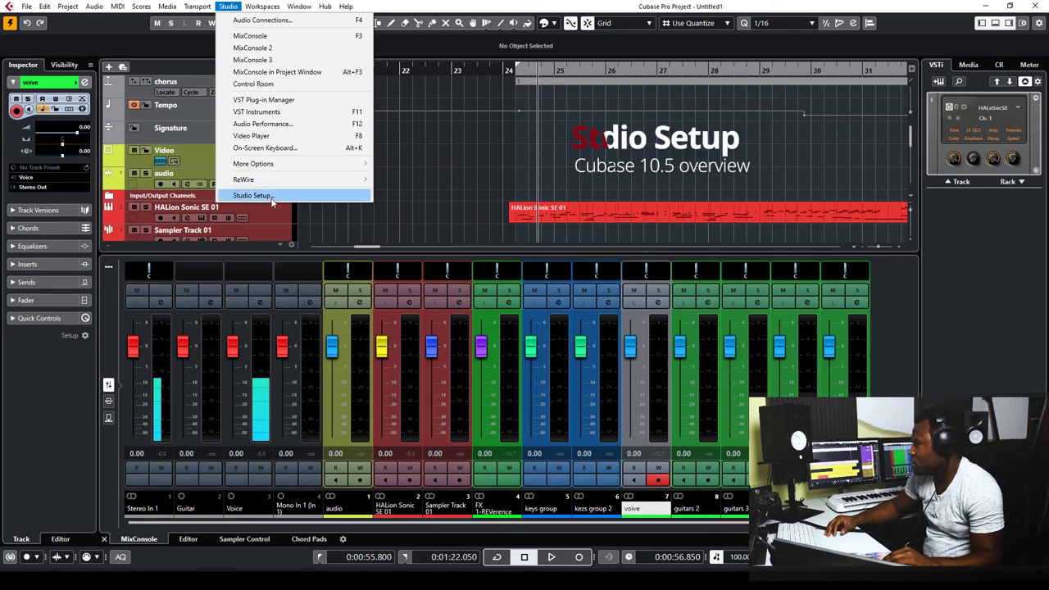
left_click(273, 199)
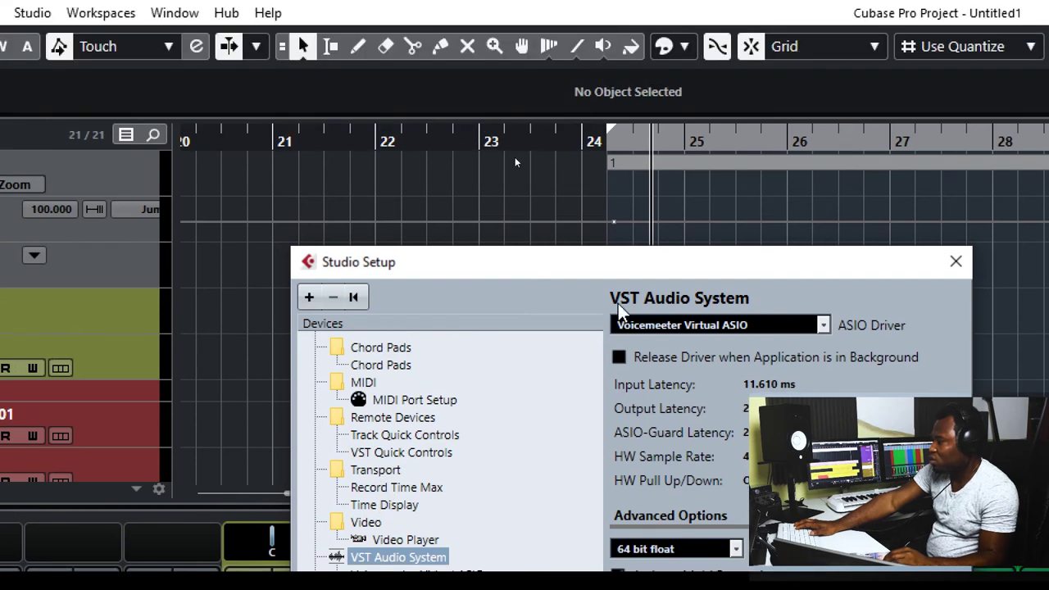
left_click_drag(601, 252, 575, 16)
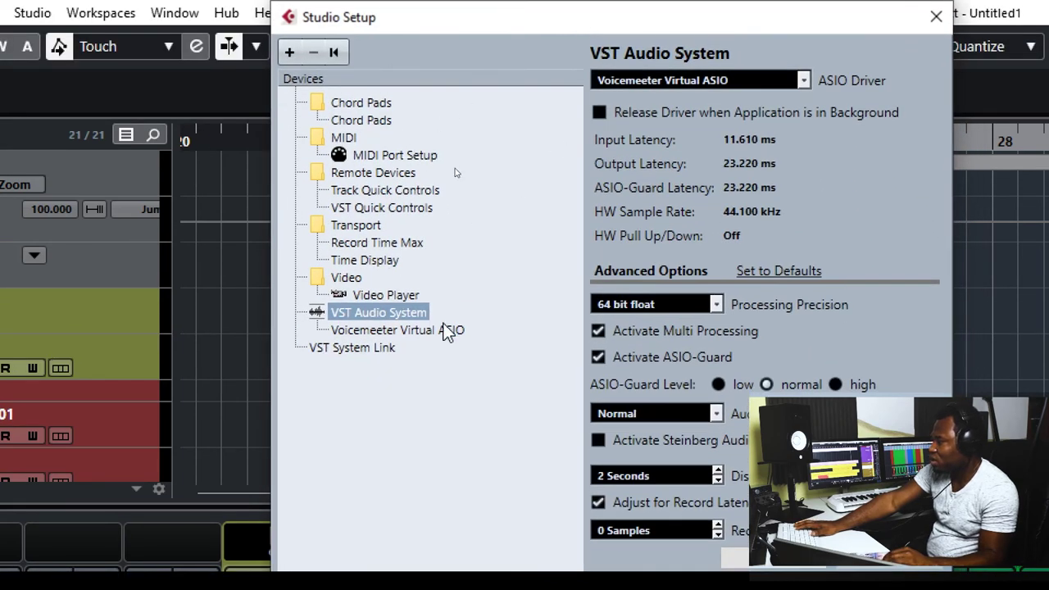
left_click(804, 80)
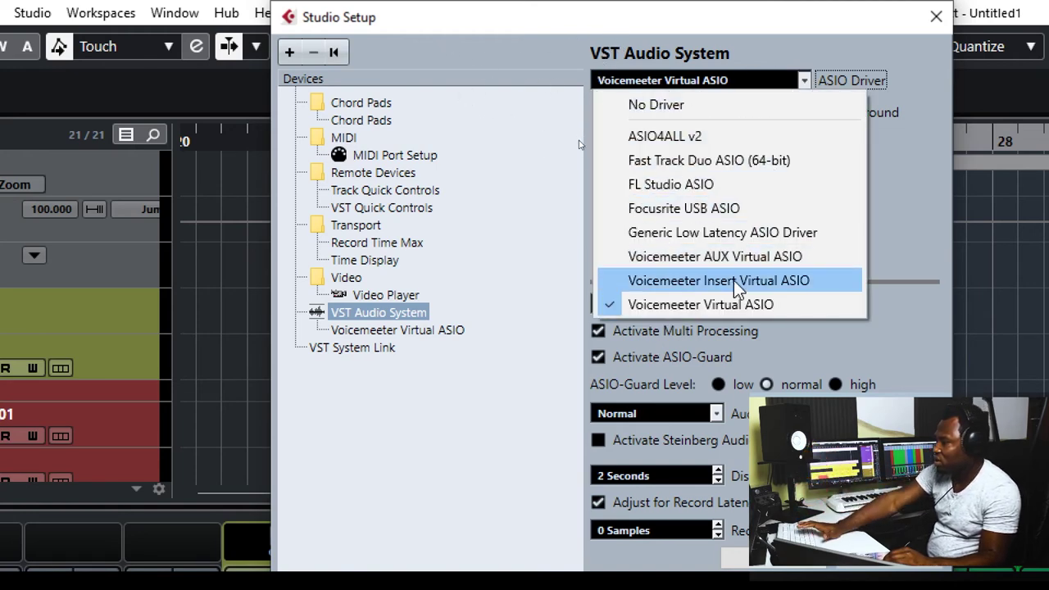
left_click(839, 54)
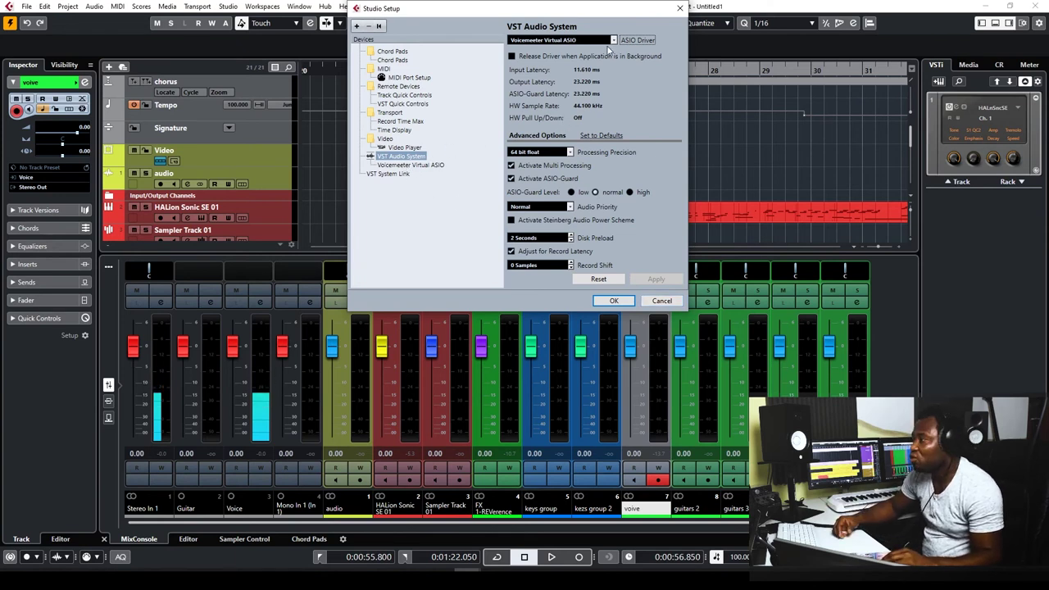
left_click(613, 41)
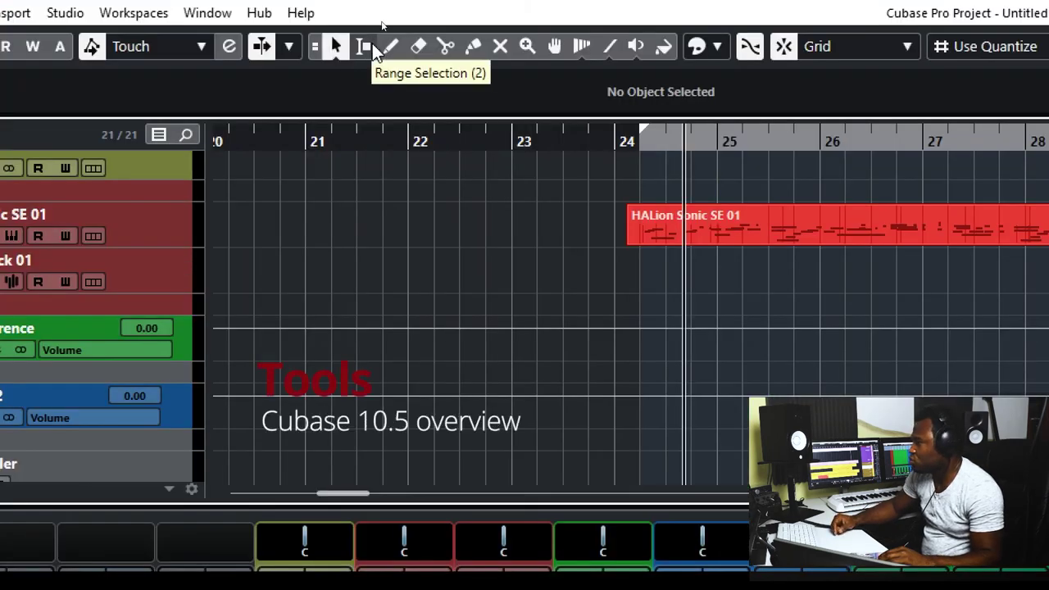
Step: Try out the Draw and Erase tools and return to the Object Selection tool
left_click(391, 46)
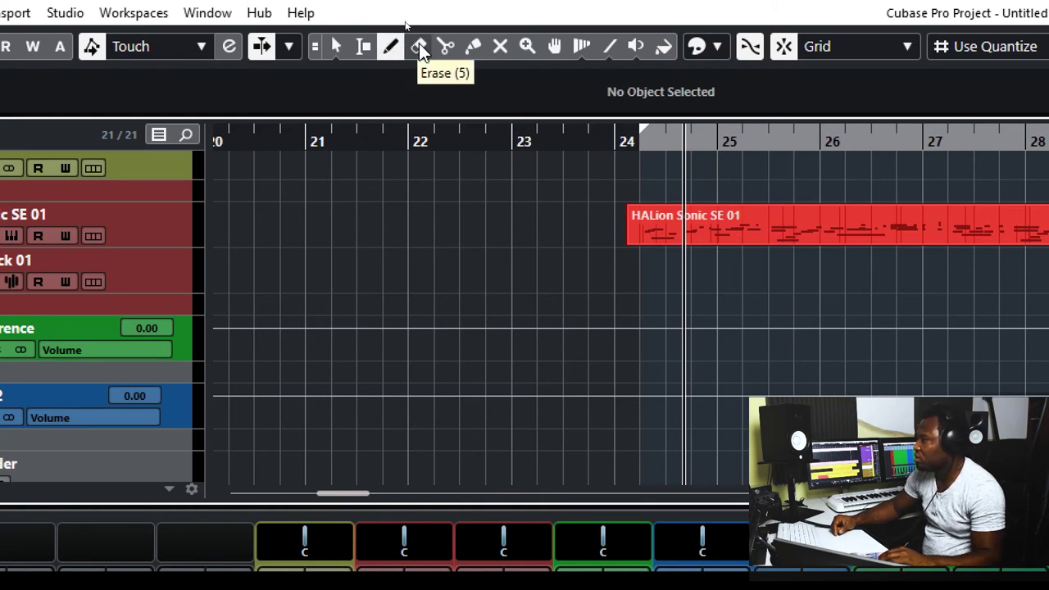
left_click(419, 46)
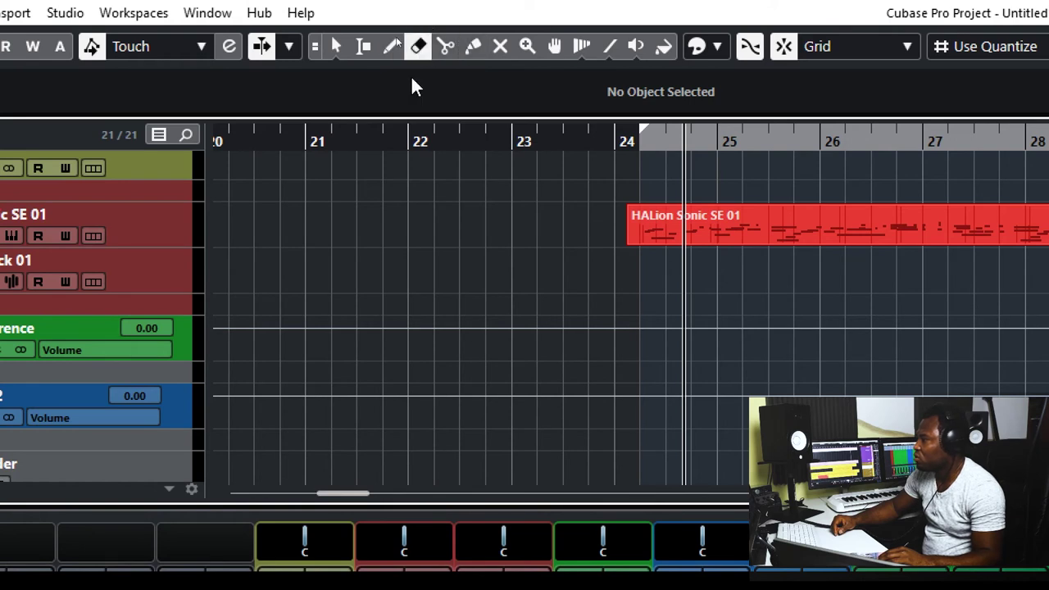
left_click(386, 48)
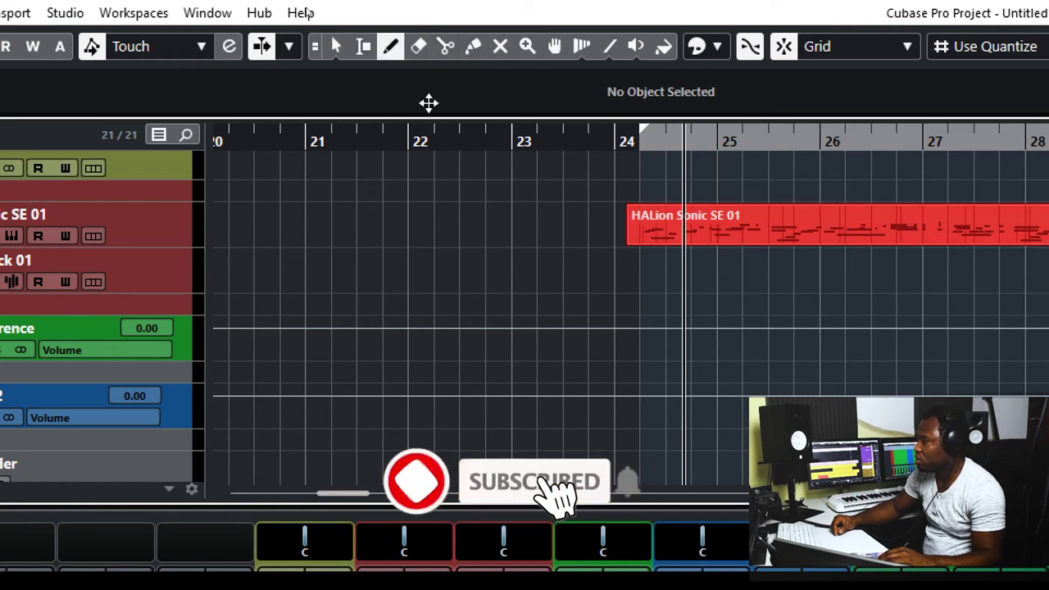
left_click(342, 48)
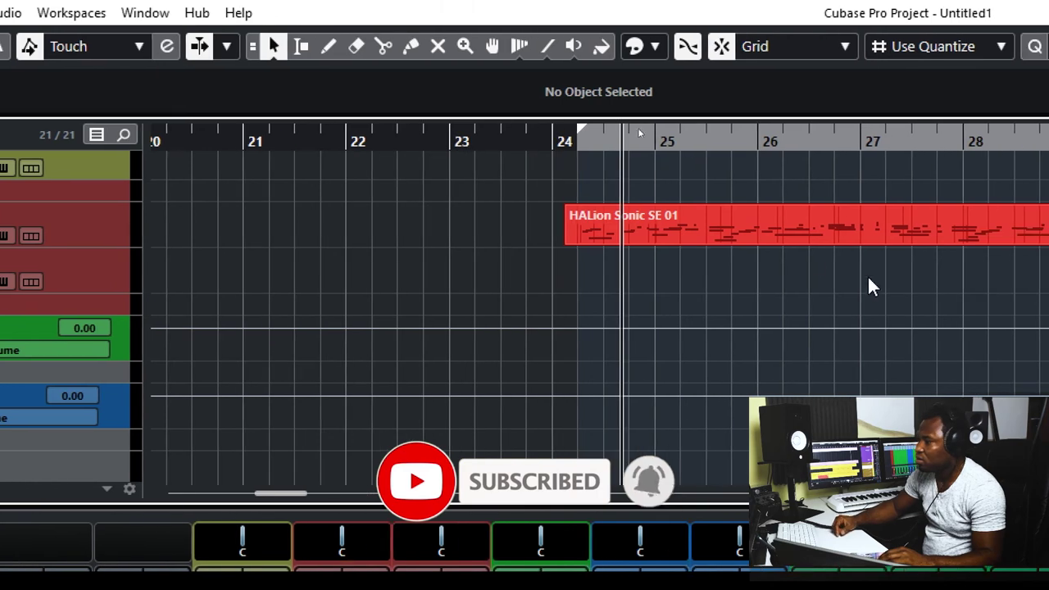
Step: Open the HALion Sonic SE 01 part for note editing in the lower zone
double_click(768, 226)
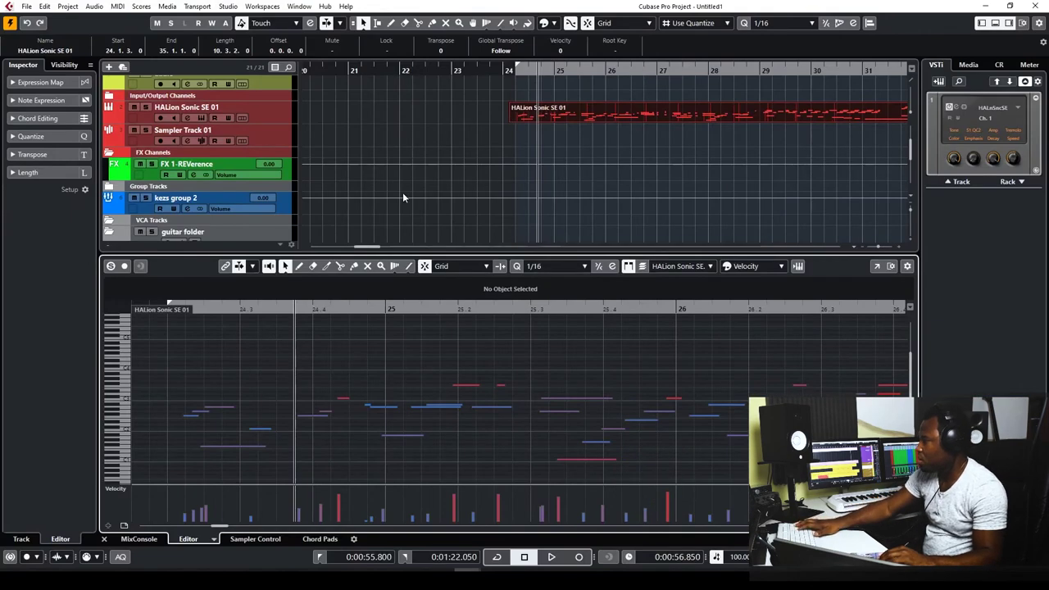
Step: Draw a few long test notes across bars 25 and 26 with the Draw tool in the lower-zone note editor
left_click(393, 23)
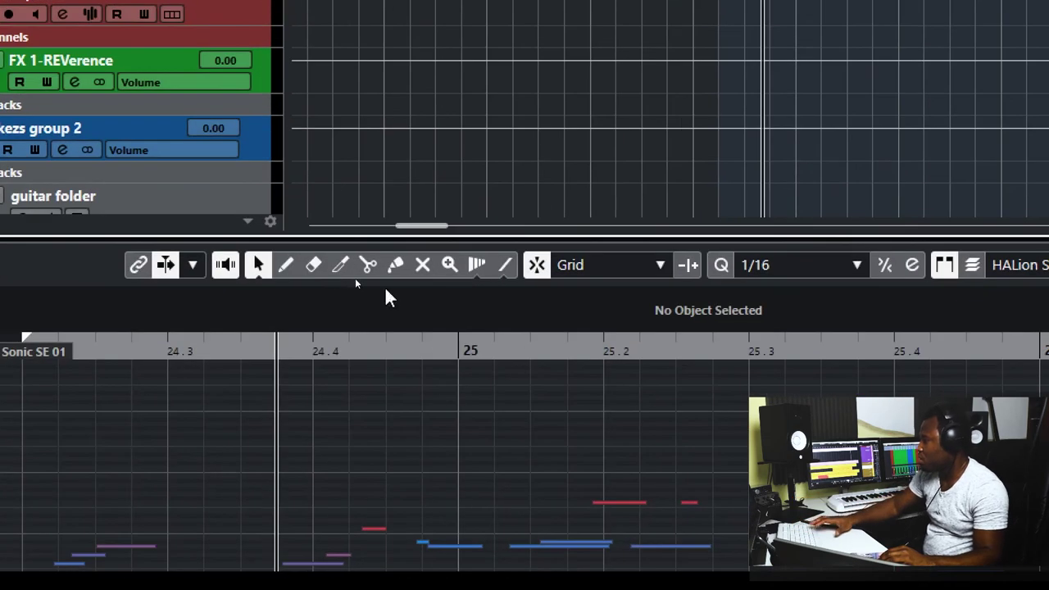
left_click(261, 269)
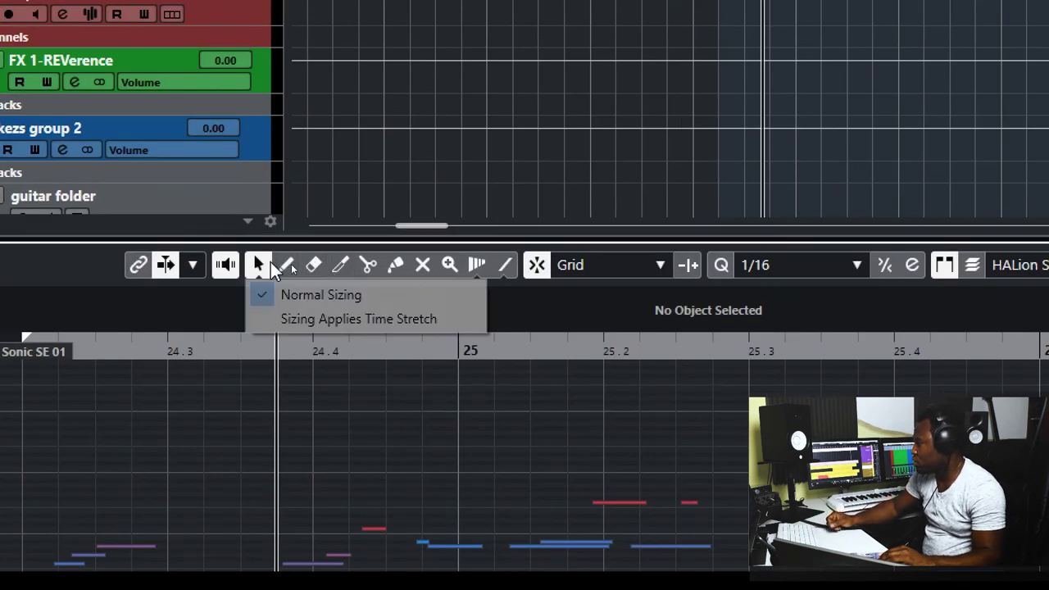
left_click(286, 266)
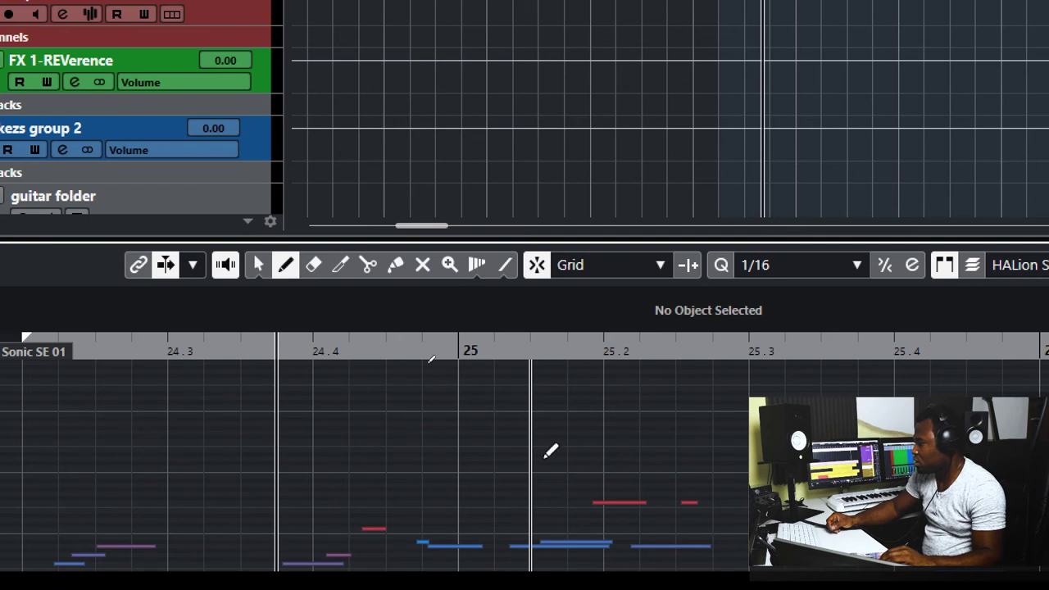
mouse_move(549, 451)
left_mouse_down()
mouse_move(607, 452)
mouse_move(654, 418)
mouse_move(754, 443)
mouse_move(858, 442)
left_mouse_up()
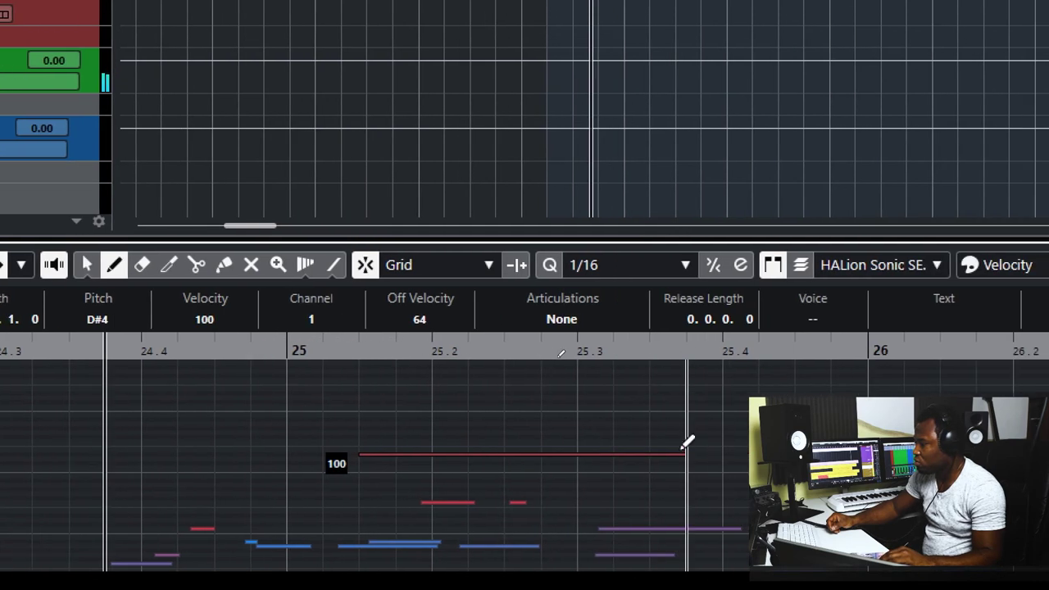
left_click_drag(682, 450, 511, 439)
mouse_move(654, 420)
left_mouse_down()
mouse_move(835, 419)
mouse_move(984, 396)
left_mouse_up()
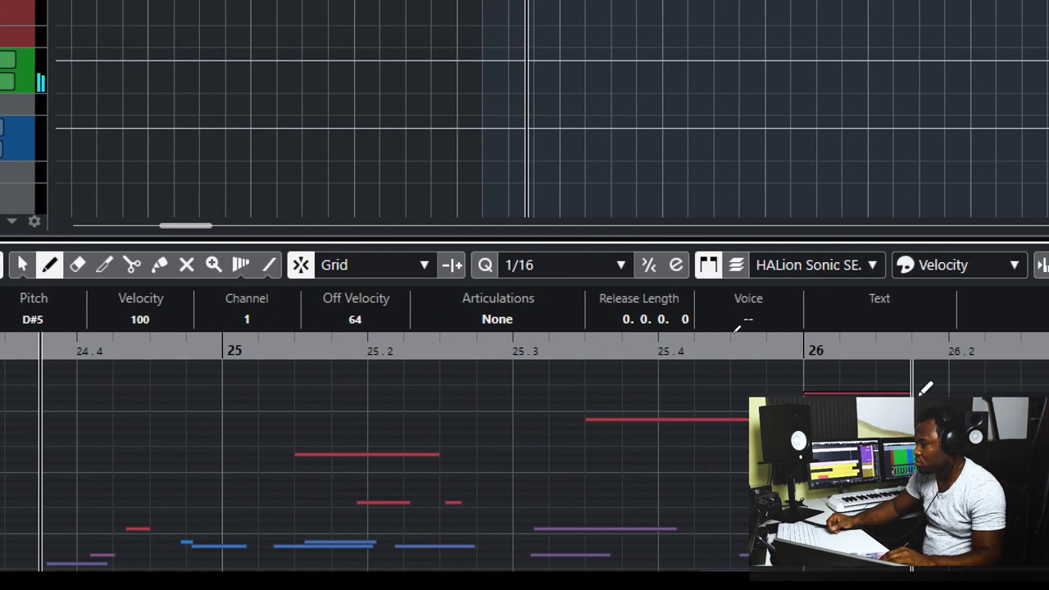
left_click(912, 429)
left_click(811, 454)
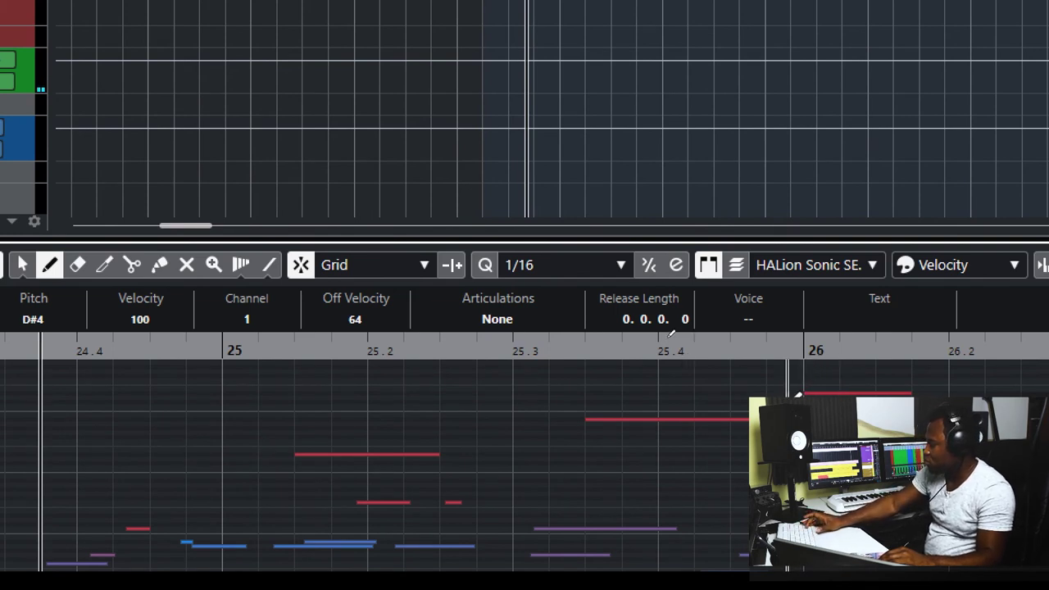
Step: Undo the test notes drawn in the HALion Sonic SE 01 part
key("ctrl+z")
key("ctrl+z")
key("ctrl+z")
key("ctrl+z")
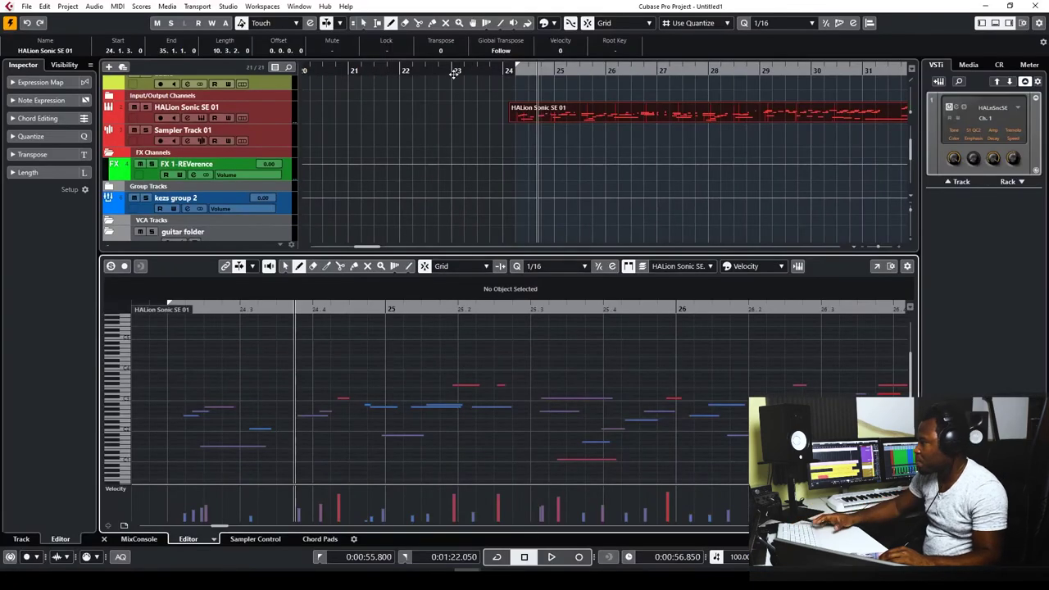
Step: Show the Erase, Glue, Mute and Zoom tools in turn for the project window
left_click(405, 23)
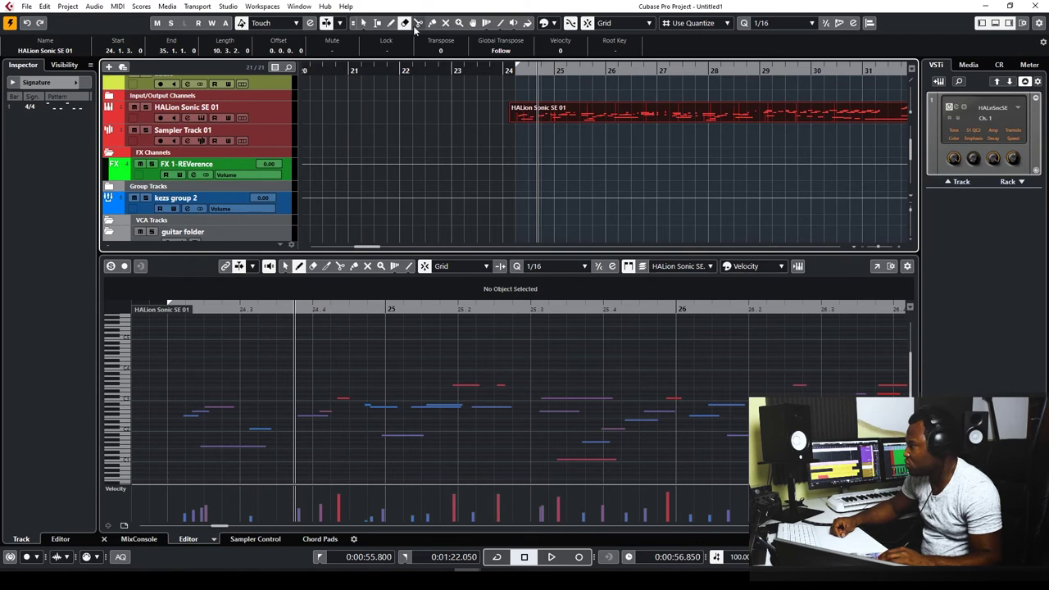
left_click(433, 24)
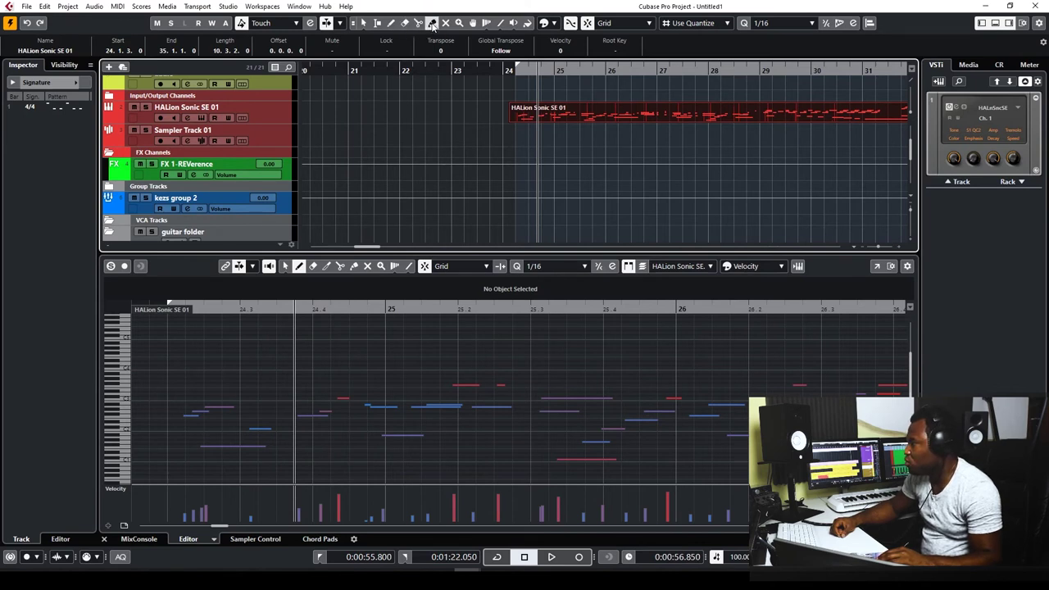
left_click(447, 24)
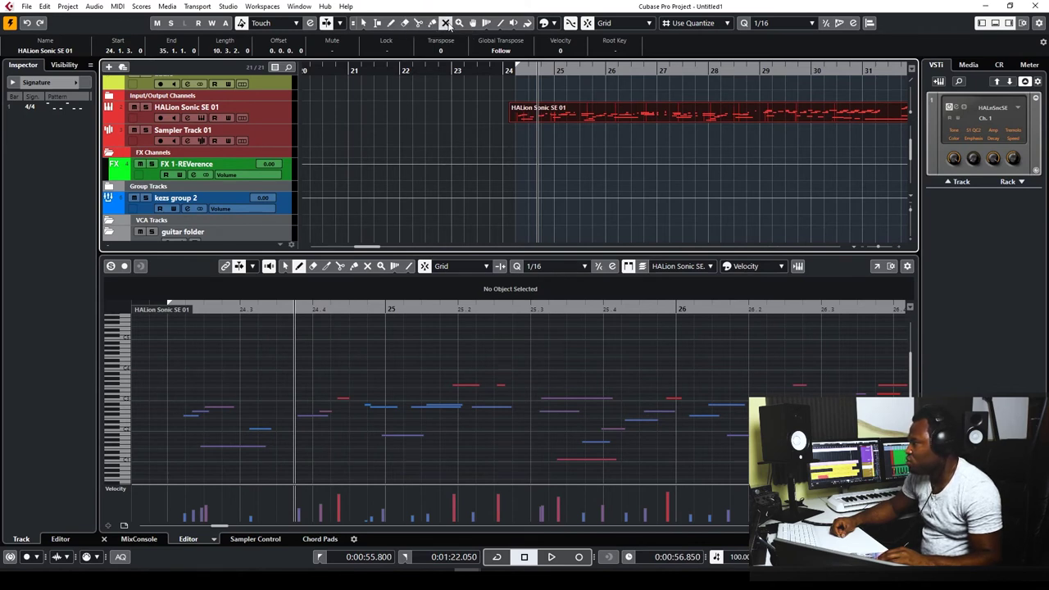
left_click(459, 24)
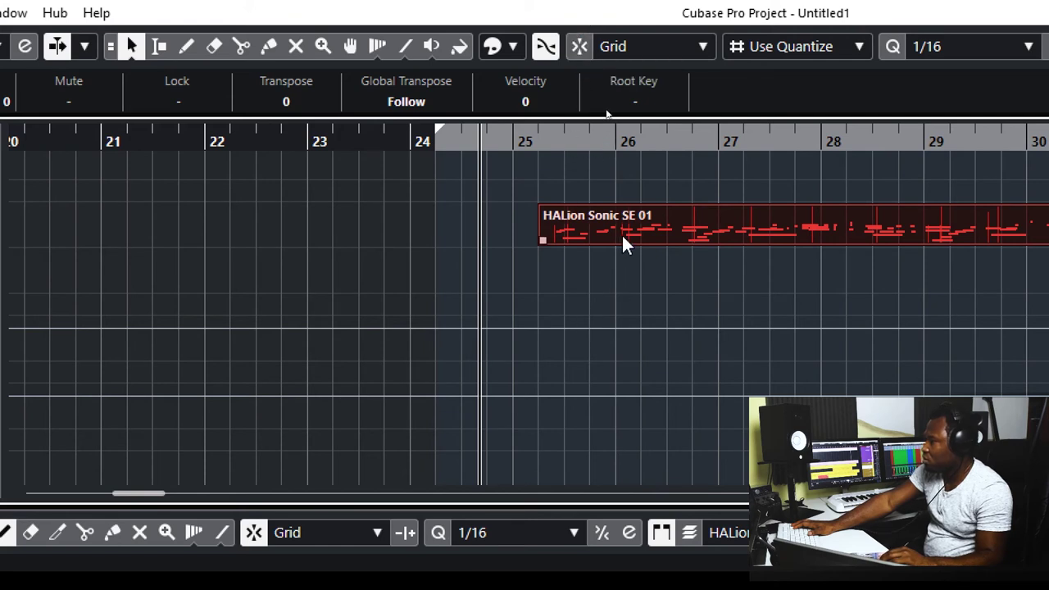
Step: Reposition the HALion Sonic SE 01 part while toggling Snap, placing its start at beat 2 of bar 25
left_click_drag(608, 219, 636, 222)
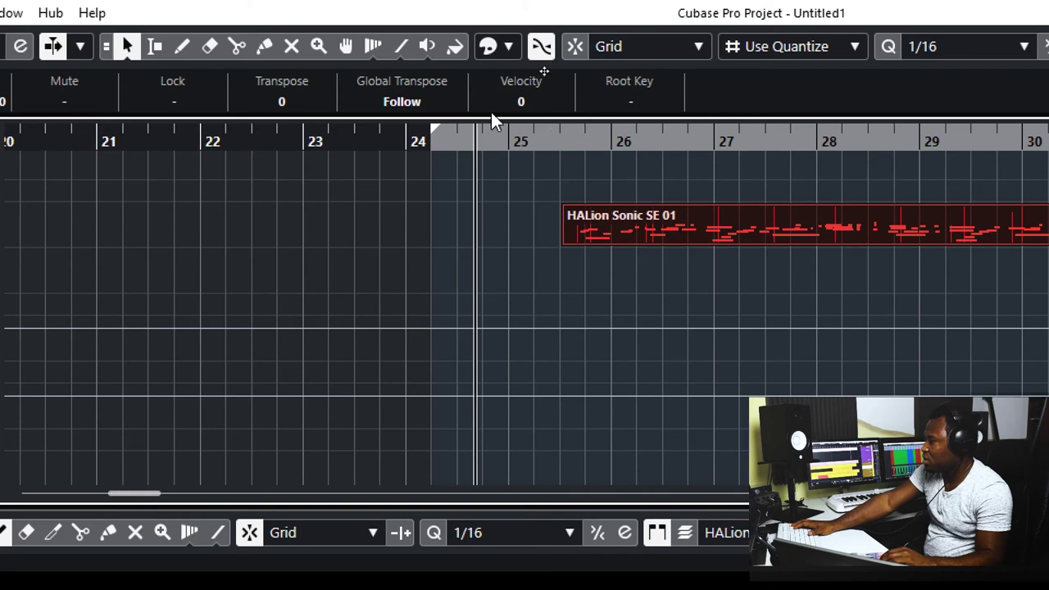
left_click(573, 47)
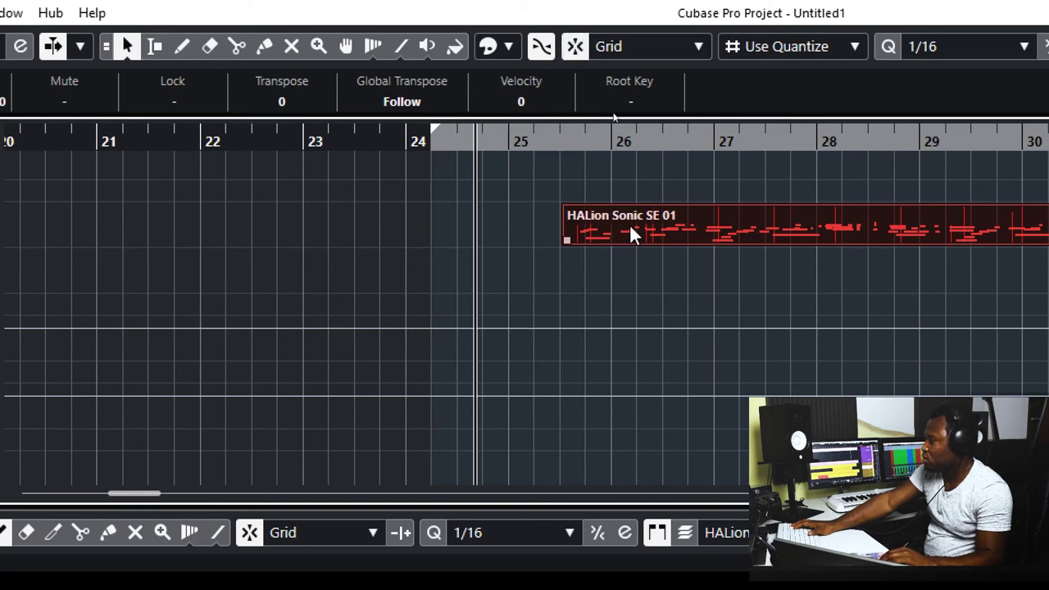
left_click_drag(630, 226, 604, 234)
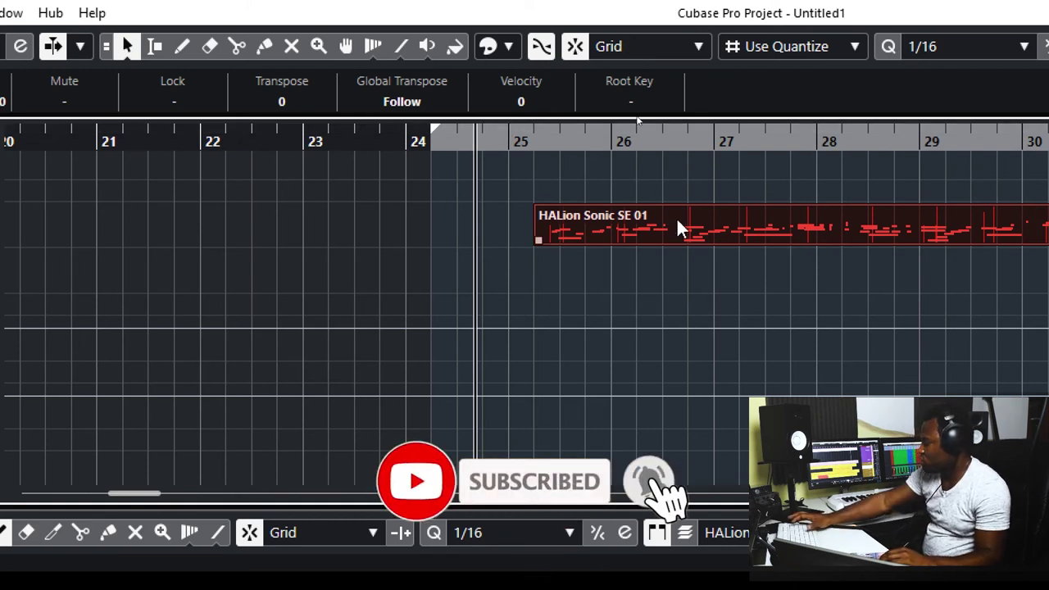
Step: Split the HALion Sonic SE 01 part at bar 26 and transpose the short first section by 3
key("3")
left_click(606, 233)
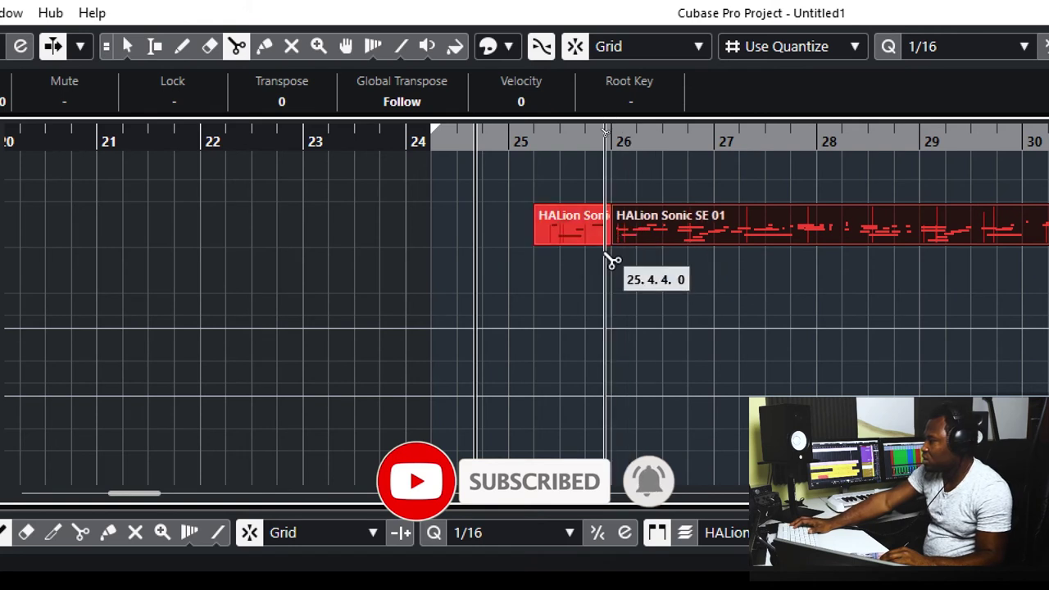
key("1")
left_click(578, 205)
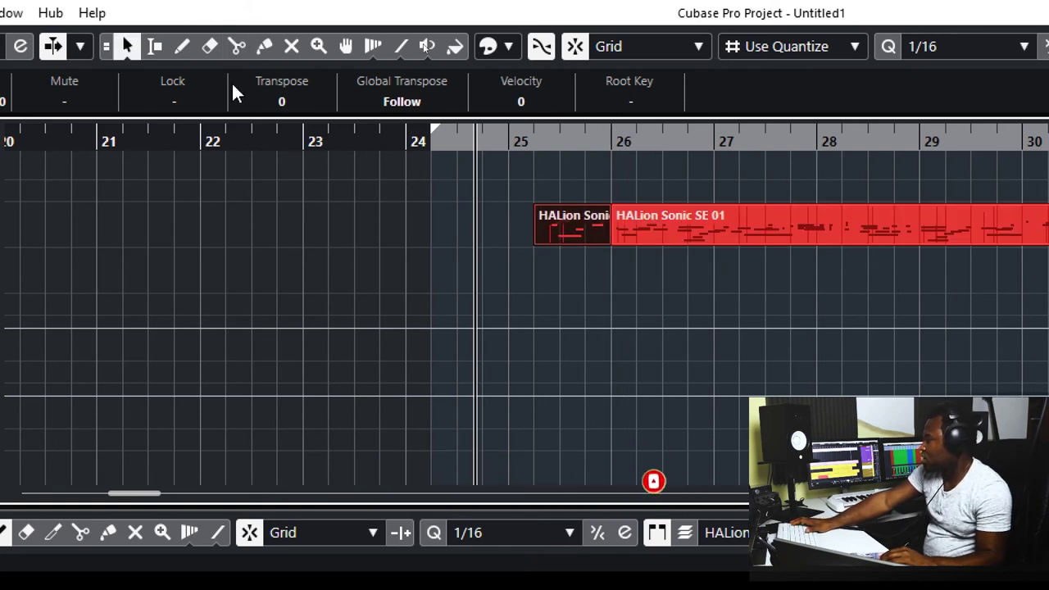
scroll(283, 101, "up", 3)
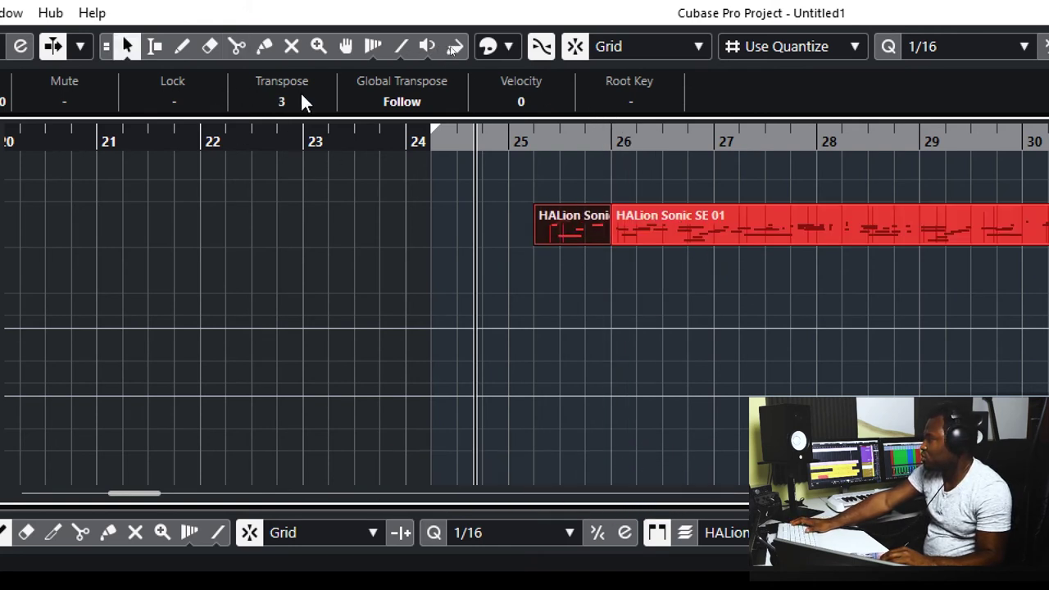
Step: Play back the split HALion Sonic SE 01 parts from bar 25 to hear the transposition
left_click(528, 145)
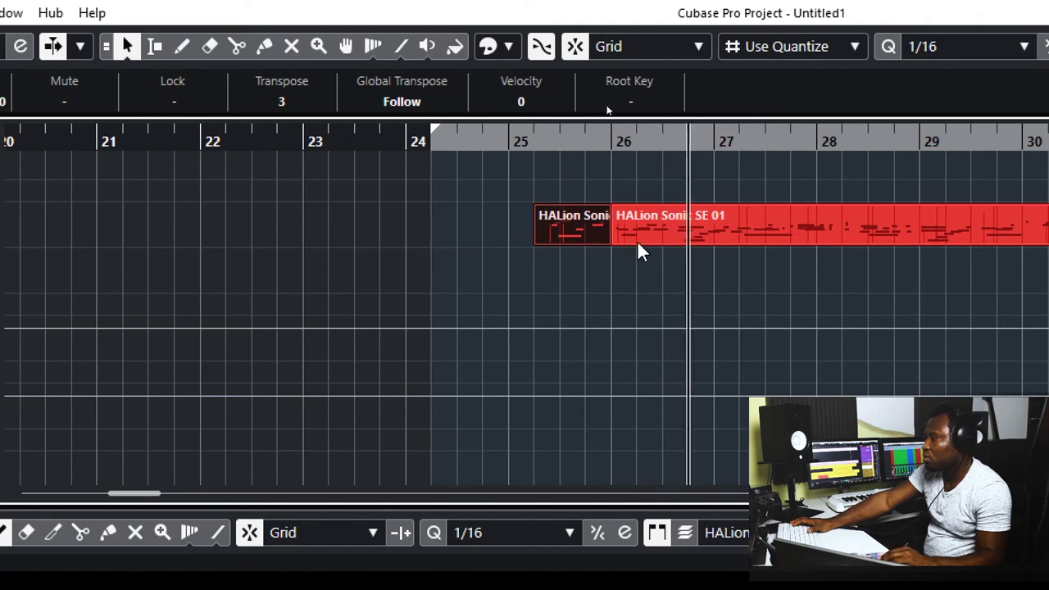
key("space")
left_click(532, 141)
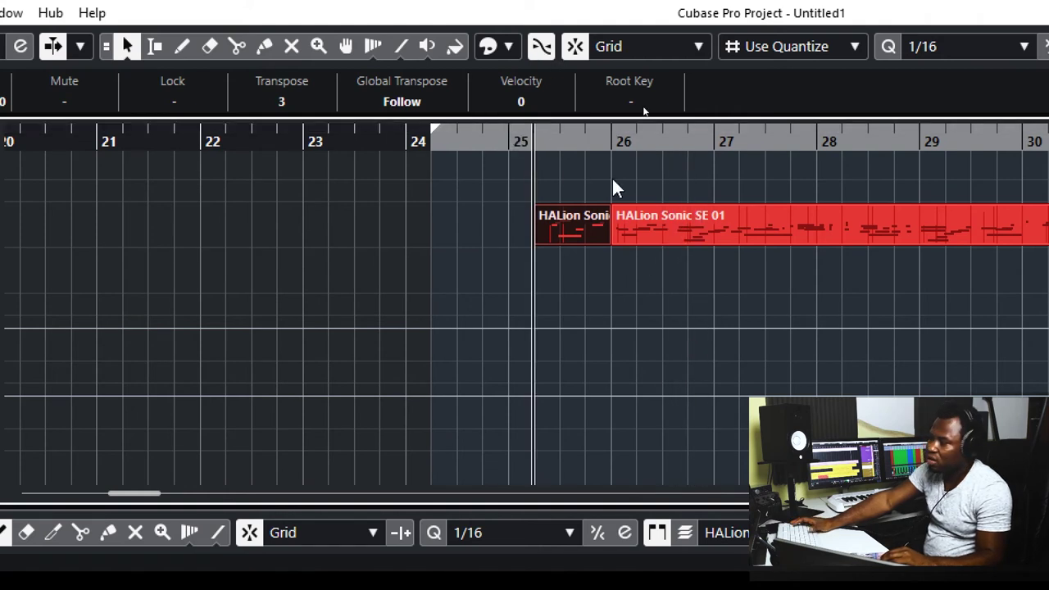
key("space")
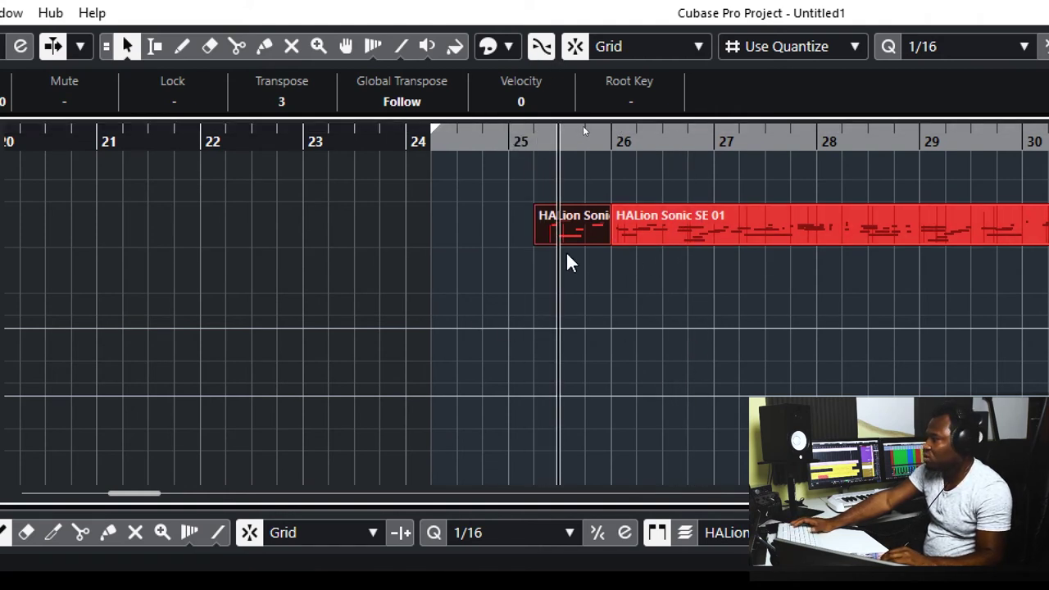
key("space")
left_click(532, 141)
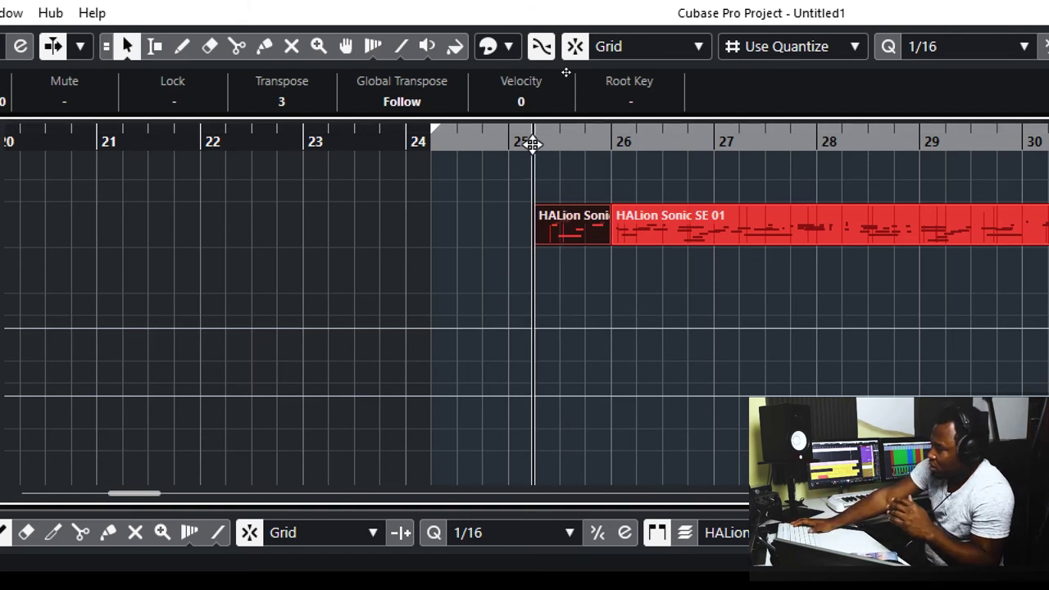
key("space")
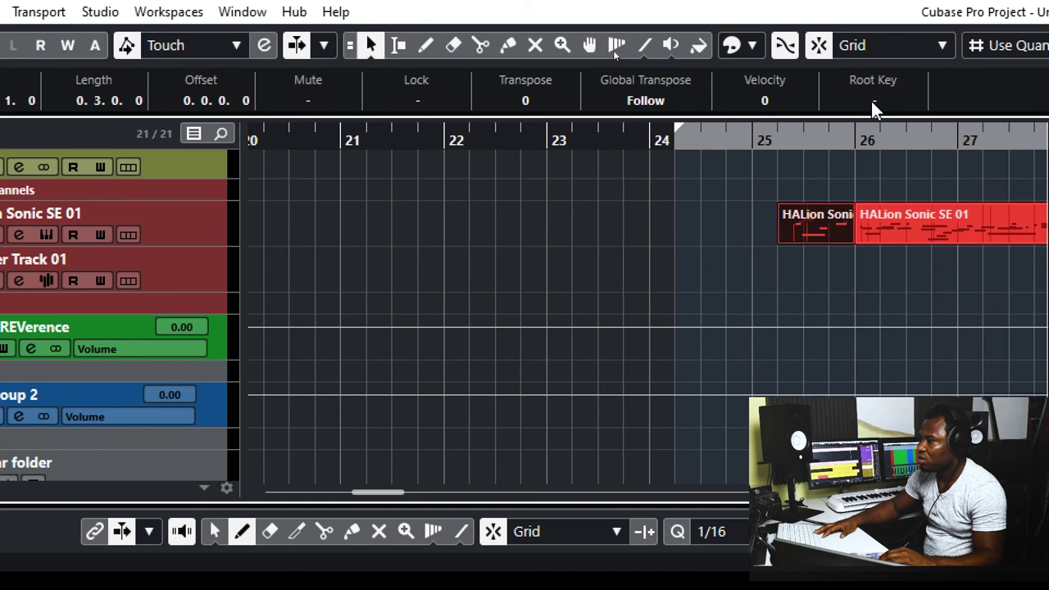
Step: Check the root key choices available for the short HALion Sonic SE 01 part
left_click(873, 101)
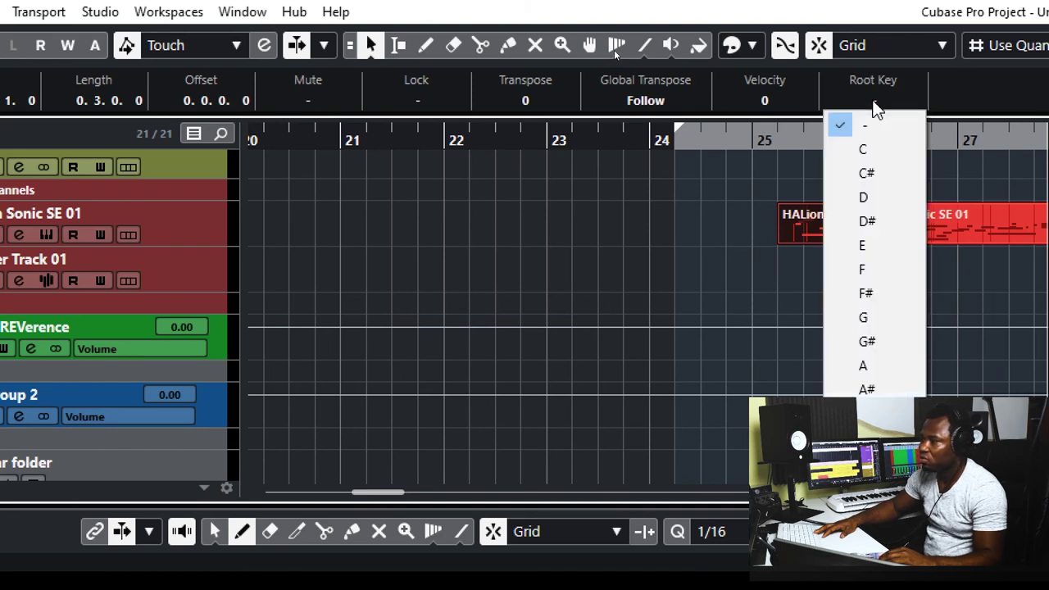
left_click(740, 225)
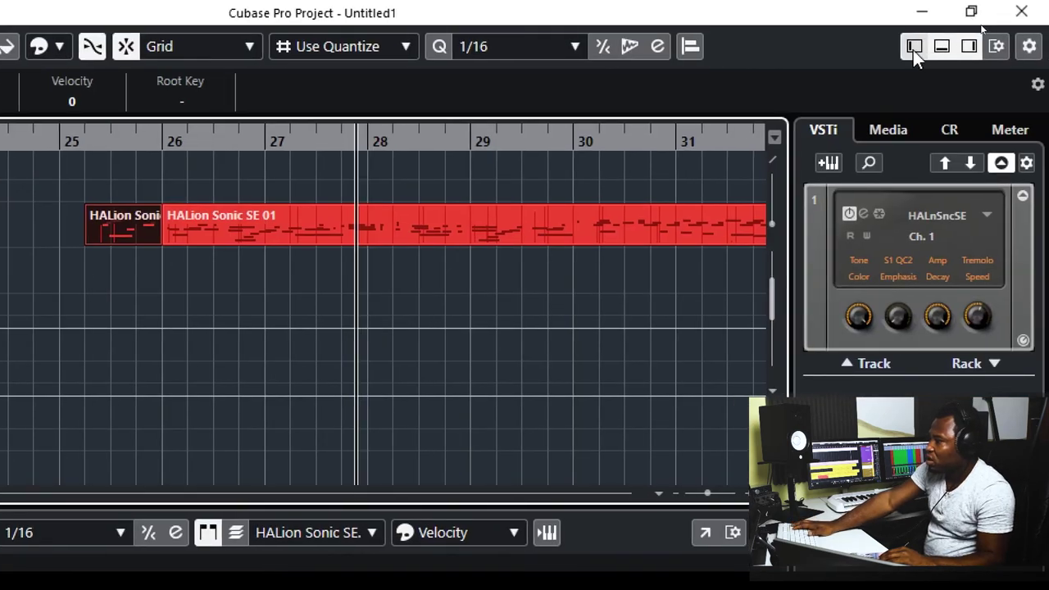
Step: Hide the project window's left, right and lower zones, and bring back only the left and lower ones
left_click(924, 47)
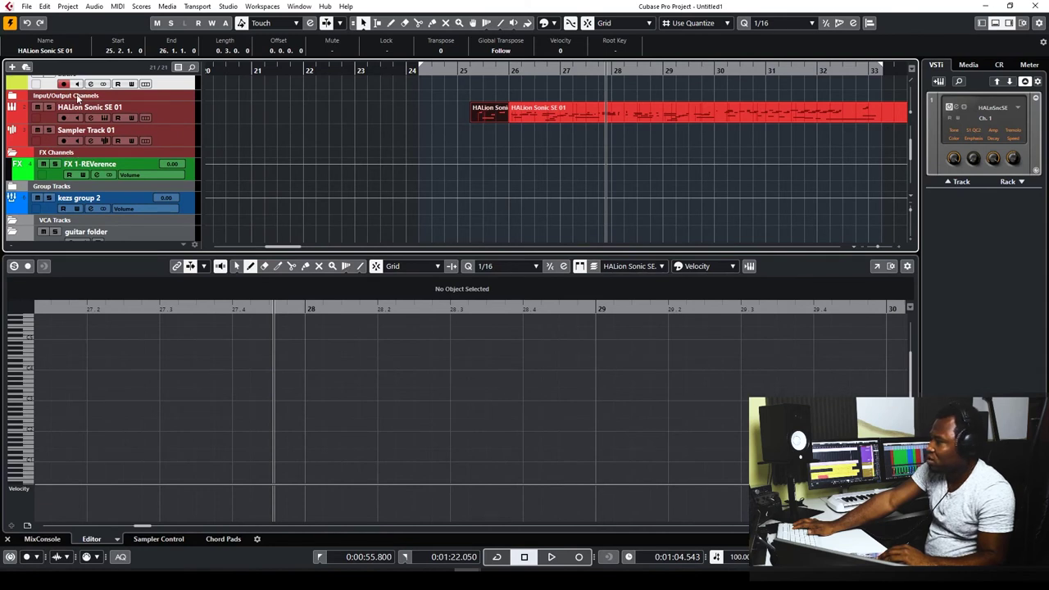
left_click(1008, 25)
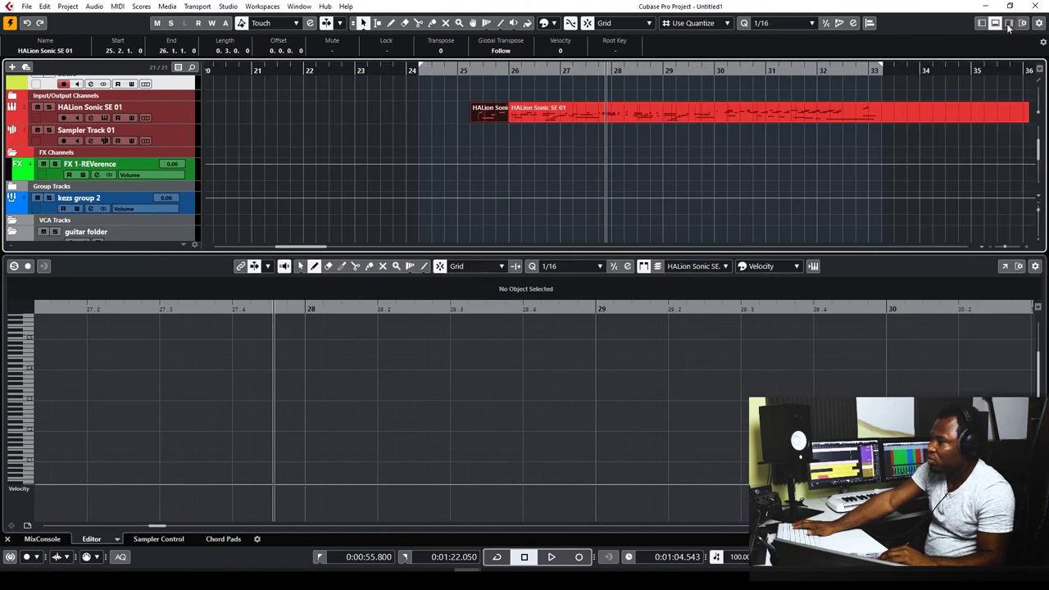
left_click(998, 24)
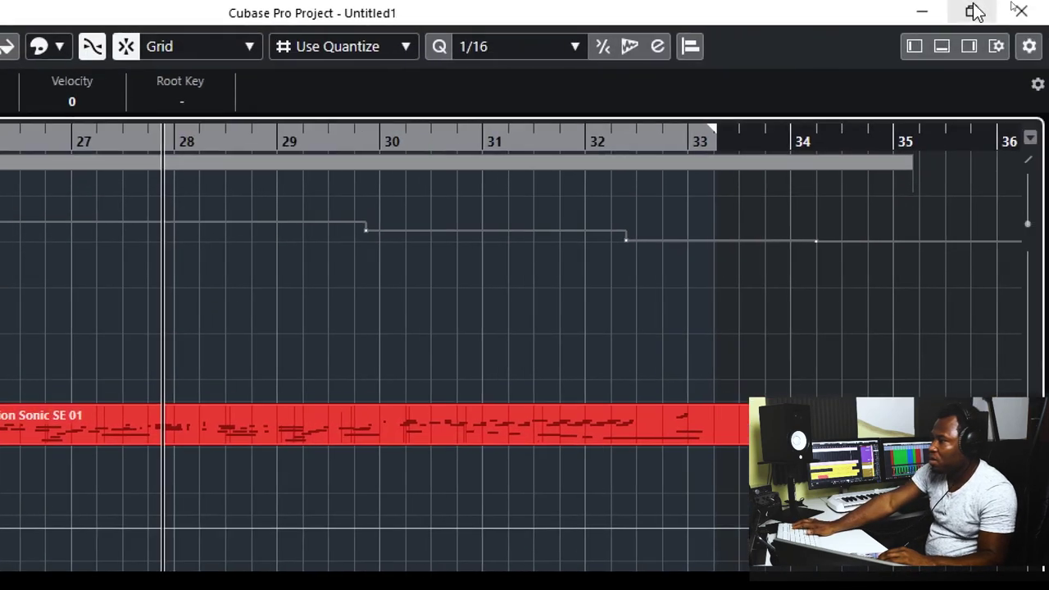
left_click(912, 45)
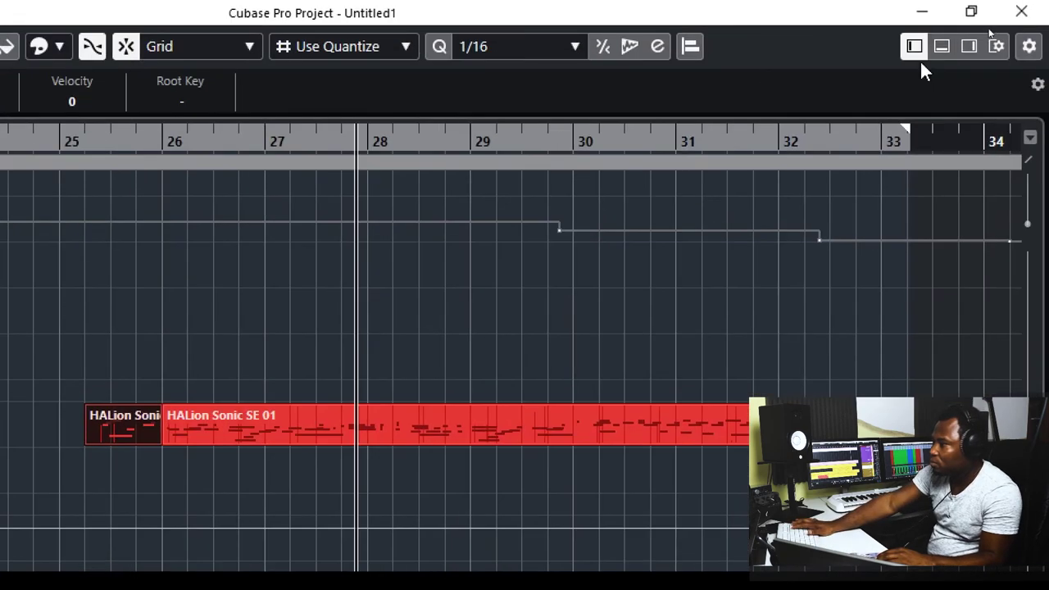
left_click(947, 41)
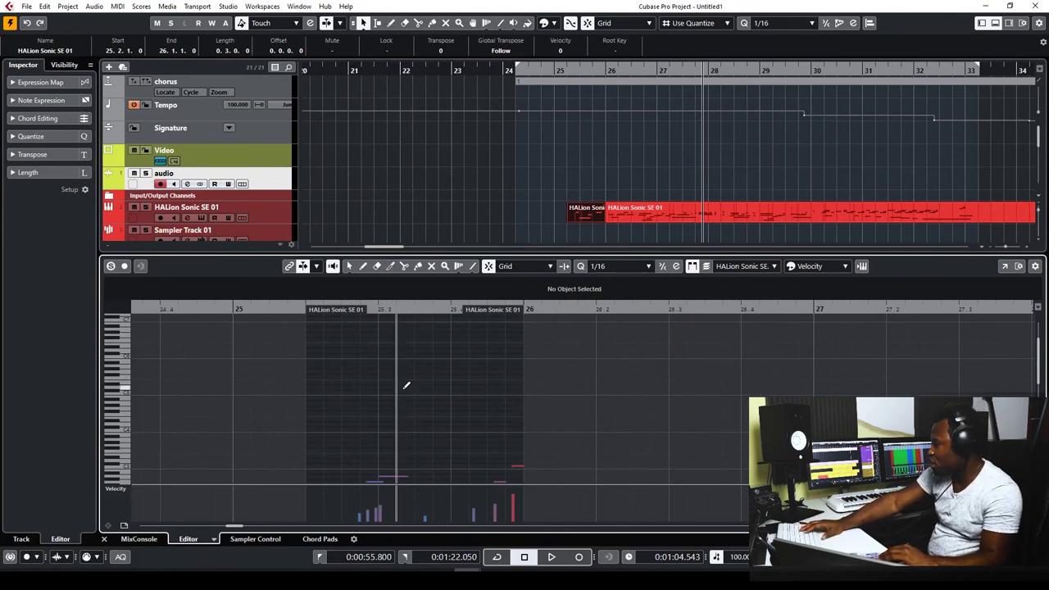
Step: Play back the HALion Sonic SE 01 parts with the longer part's notes shown in the lower-zone editor
key("1")
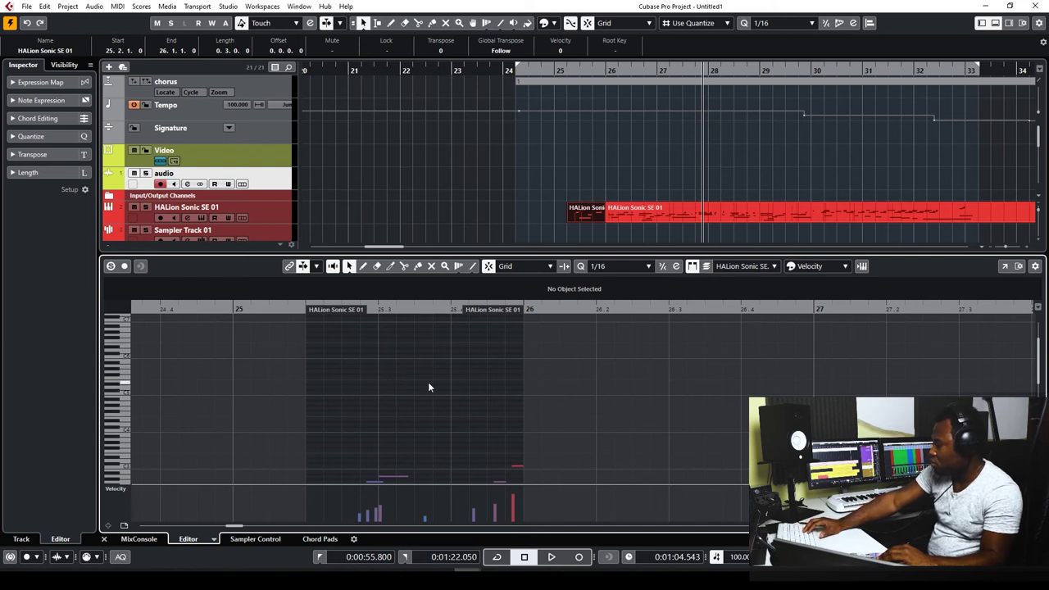
key("h")
key("h")
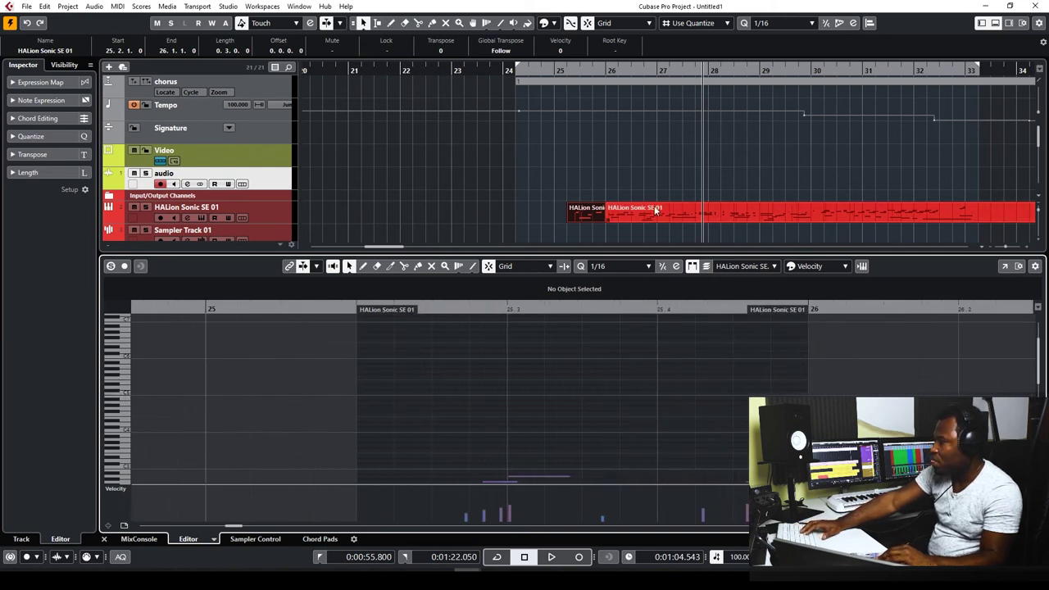
left_click(664, 155)
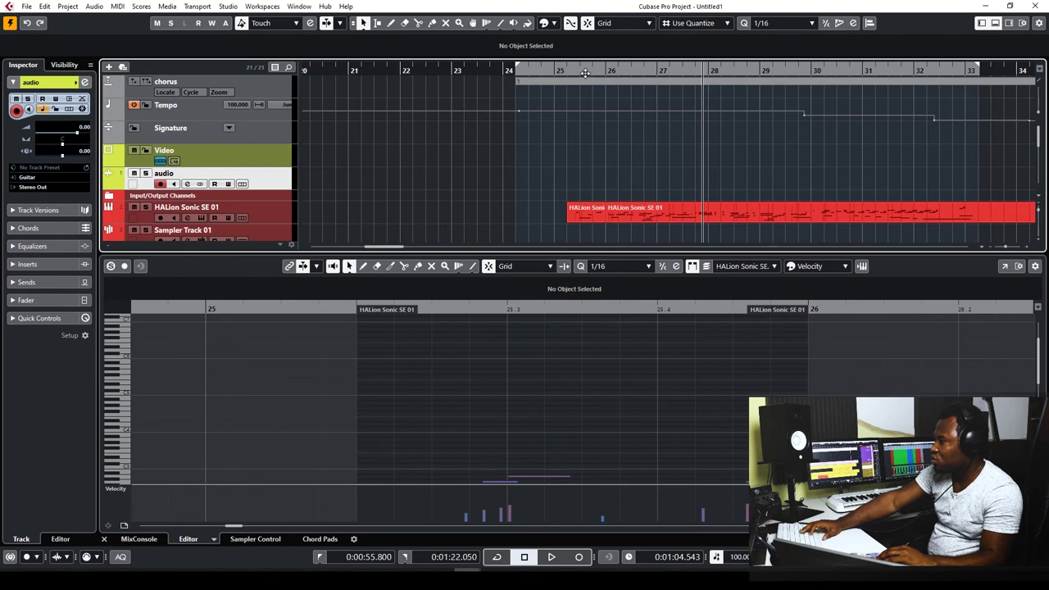
key("space")
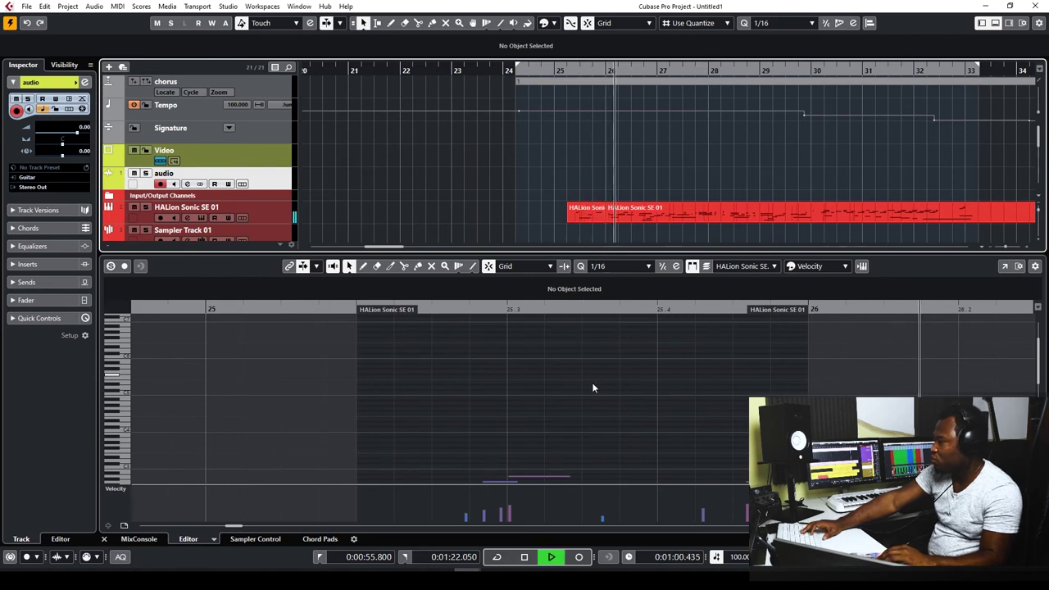
left_click(685, 216)
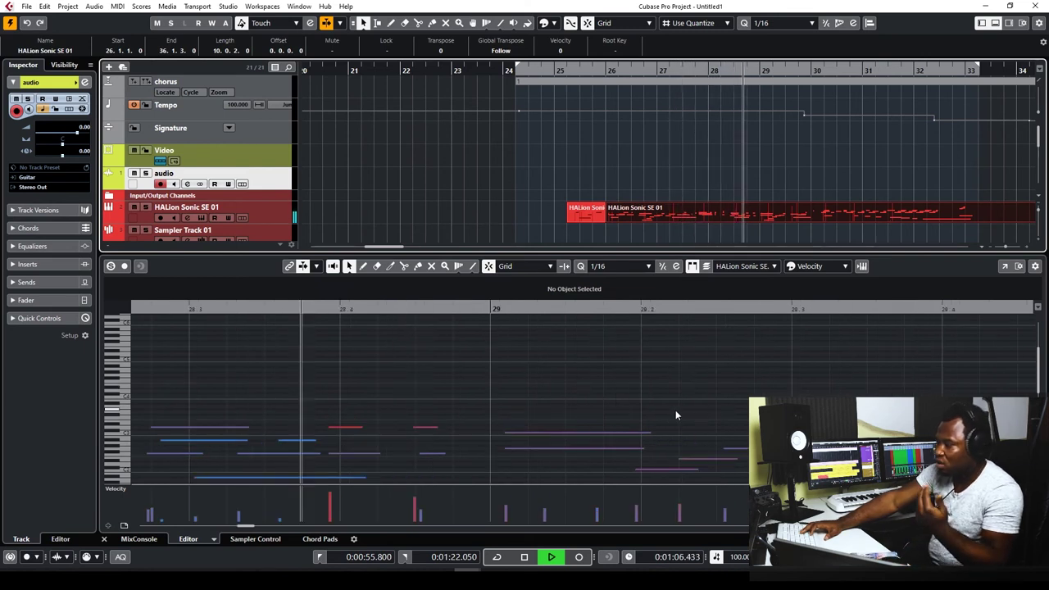
key("space")
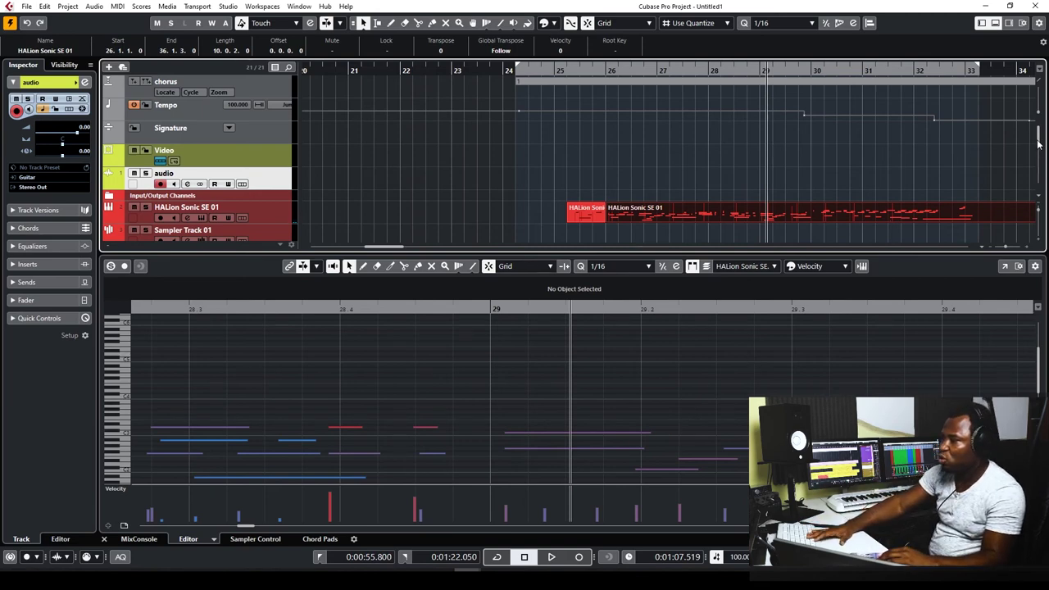
Step: Show the project window's right zone and go through its Media, CR and Meter pages
mouse_move(1038, 145)
left_mouse_down()
mouse_move(1040, 162)
mouse_move(1041, 151)
left_mouse_up()
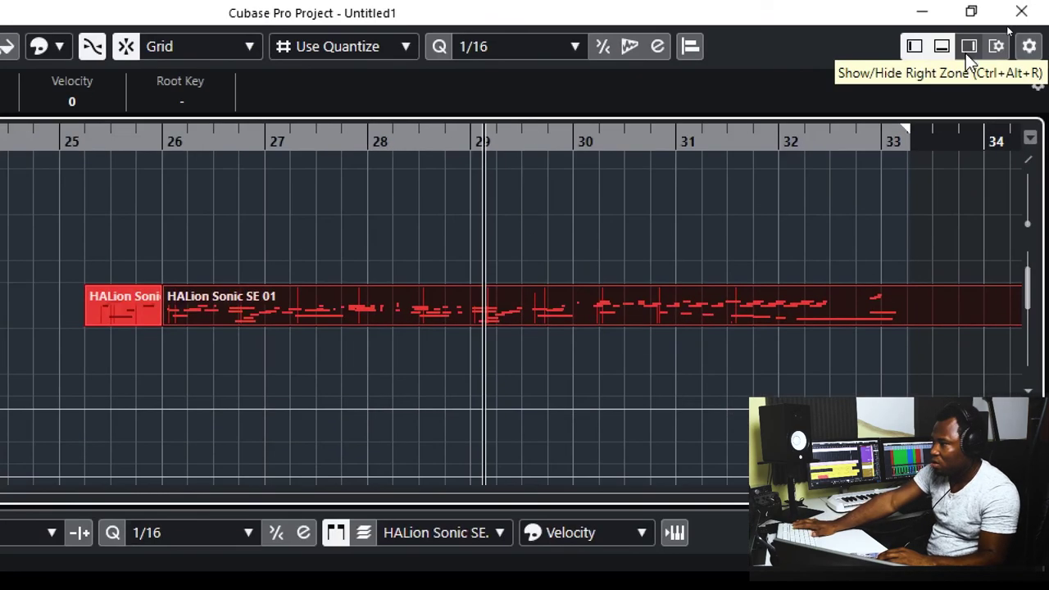
left_click(1009, 24)
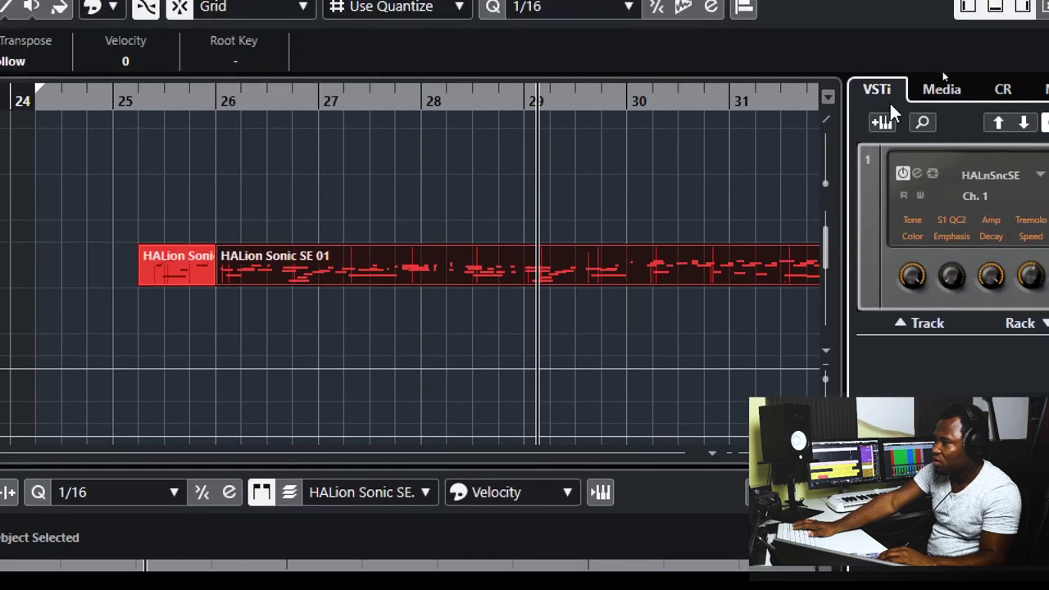
left_click(942, 25)
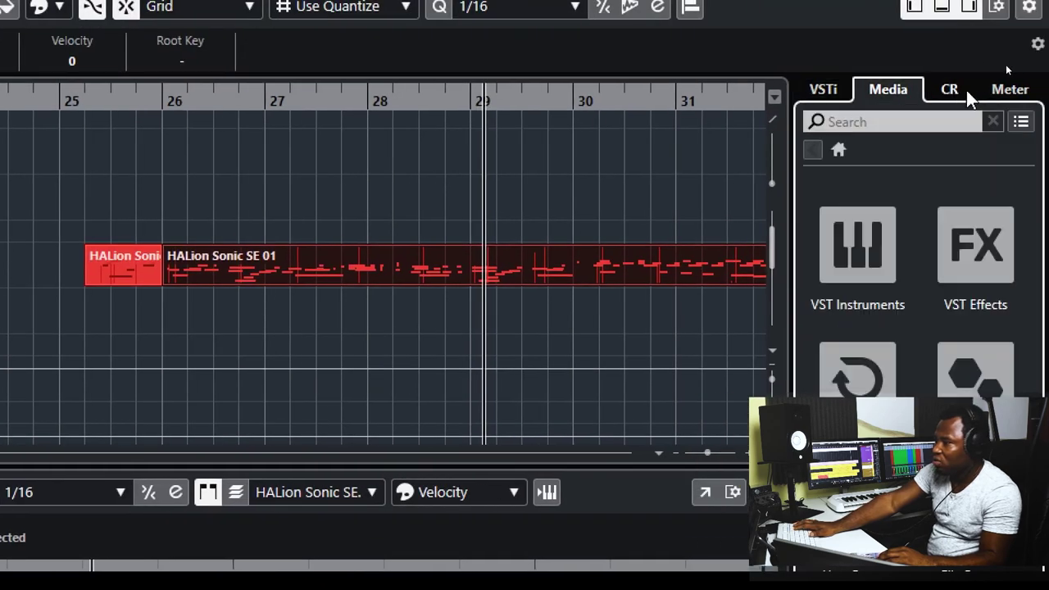
left_click(966, 90)
left_click(1003, 88)
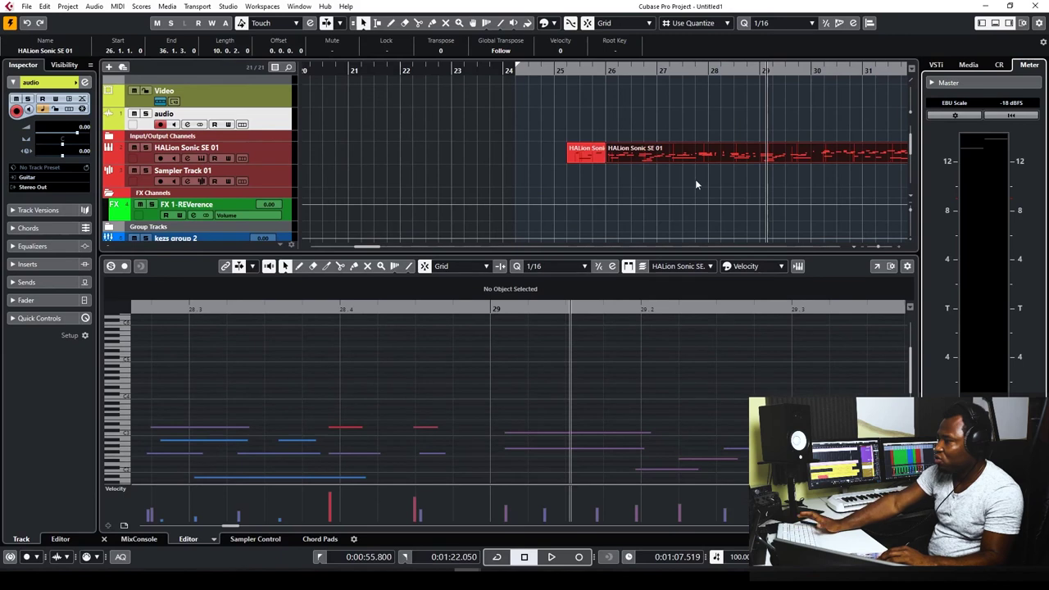
Step: Play back the HALion Sonic SE 01 part from the middle of bar 26 to watch the master level meter
left_click(642, 70)
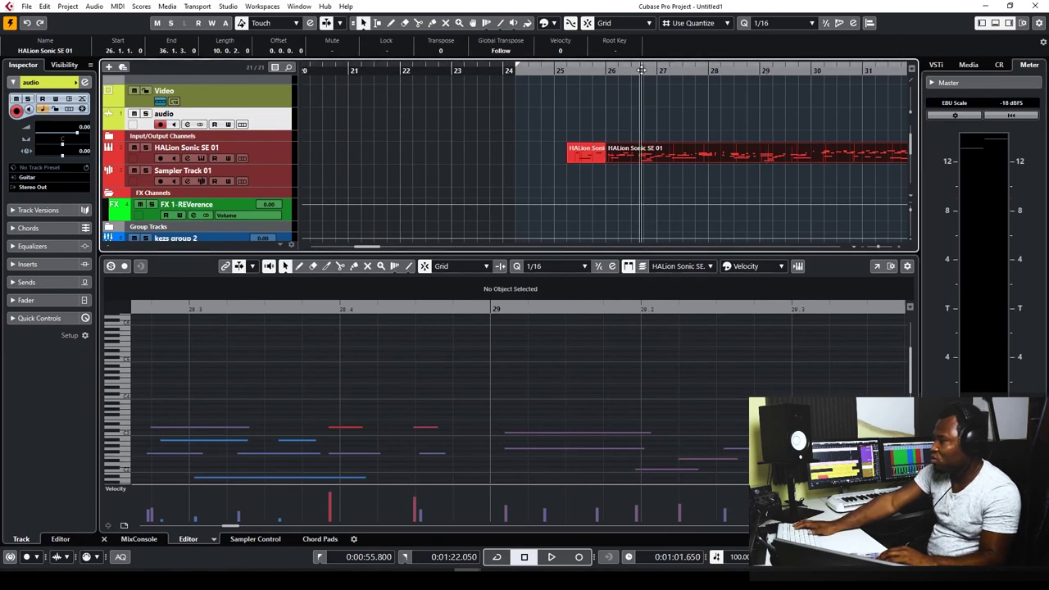
key("space")
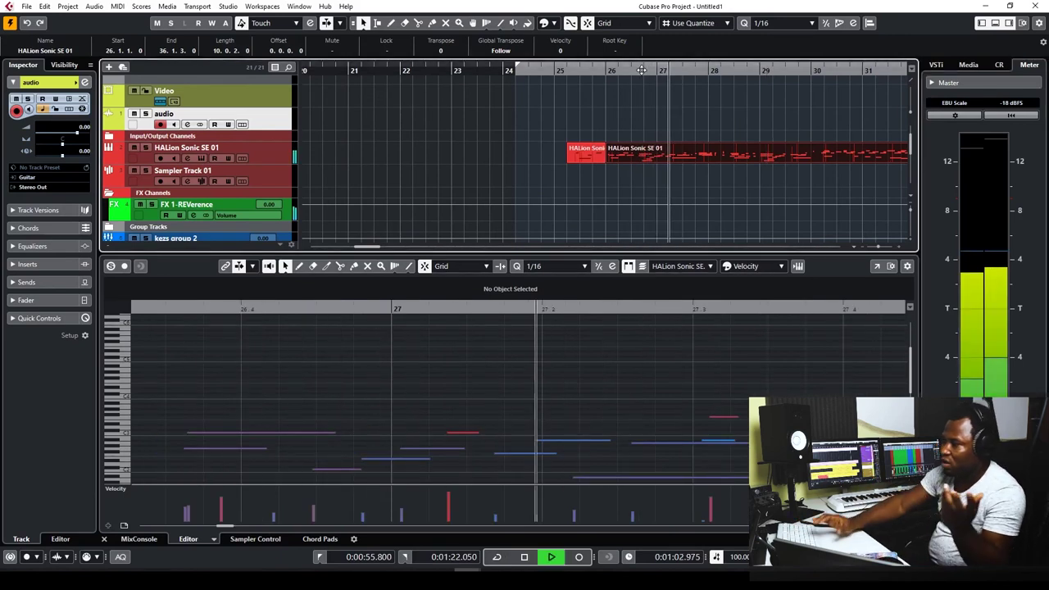
key("space")
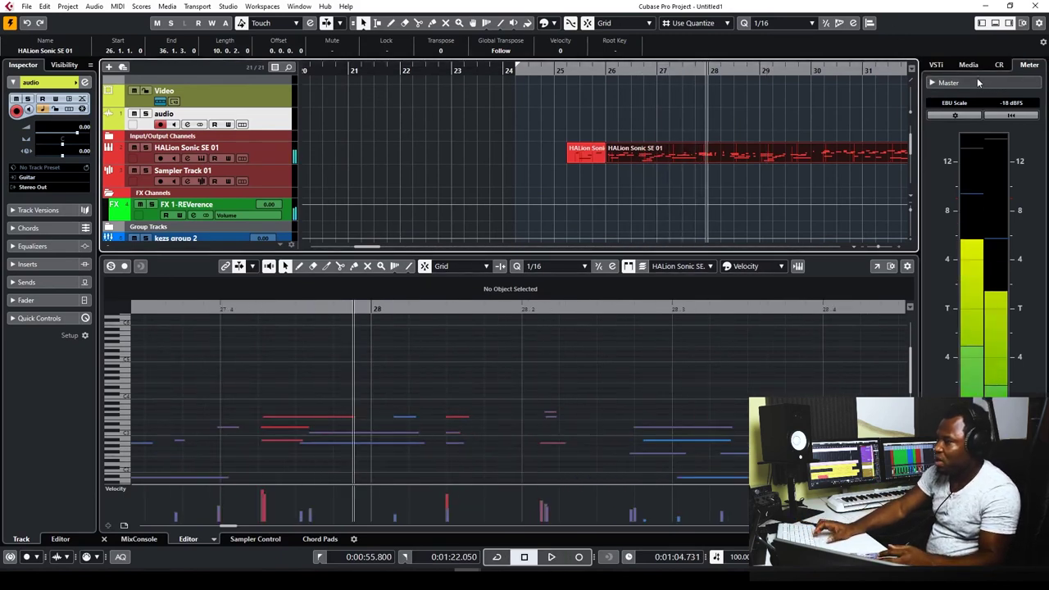
Step: Review the loaded VST instrument in the right zone, and open the media File Browser
left_click(936, 65)
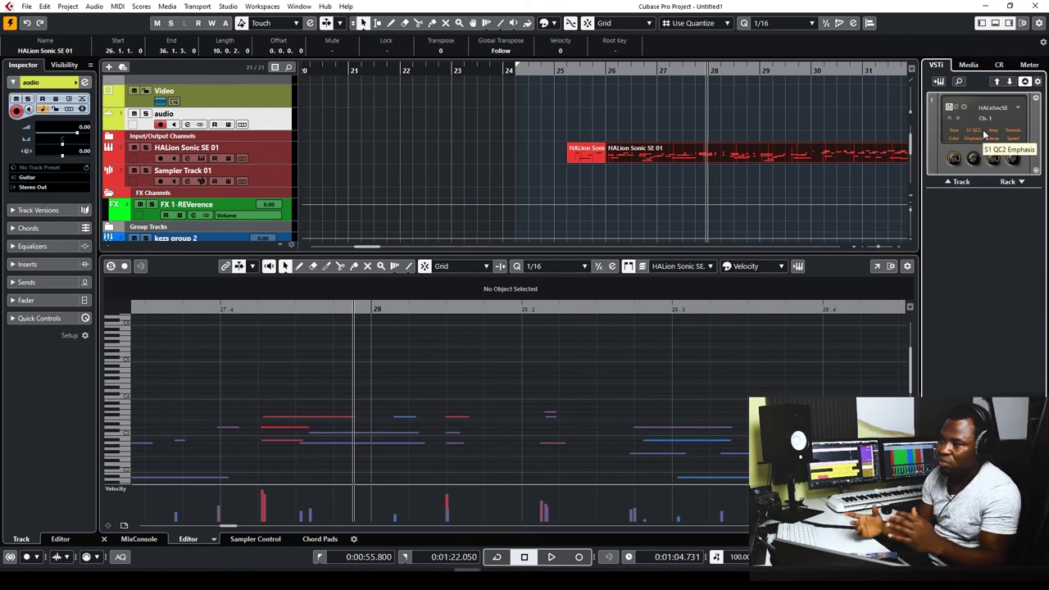
left_click(970, 67)
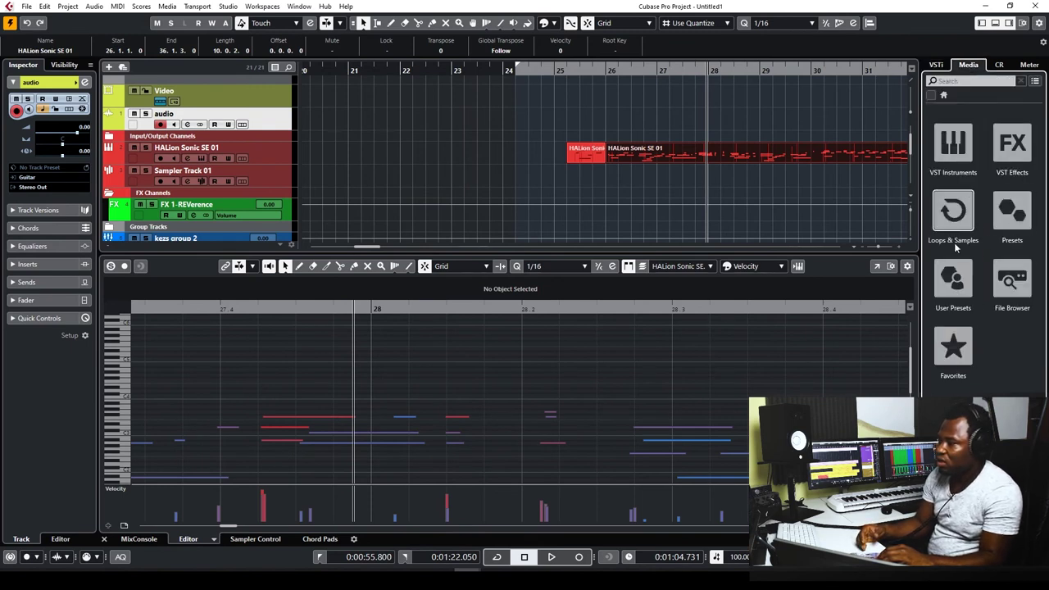
left_click(1010, 289)
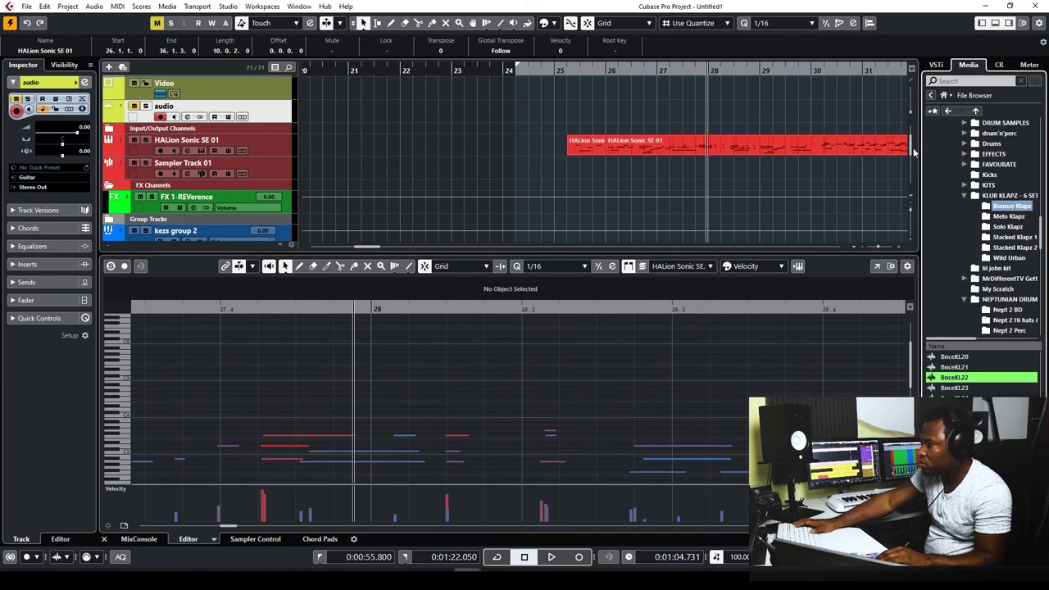
Step: Audition the BnceKL23 sample and import it onto the guitars 2 track at 24.3, copying it to the project folder with bit depth conversion
left_click_drag(914, 153, 907, 191)
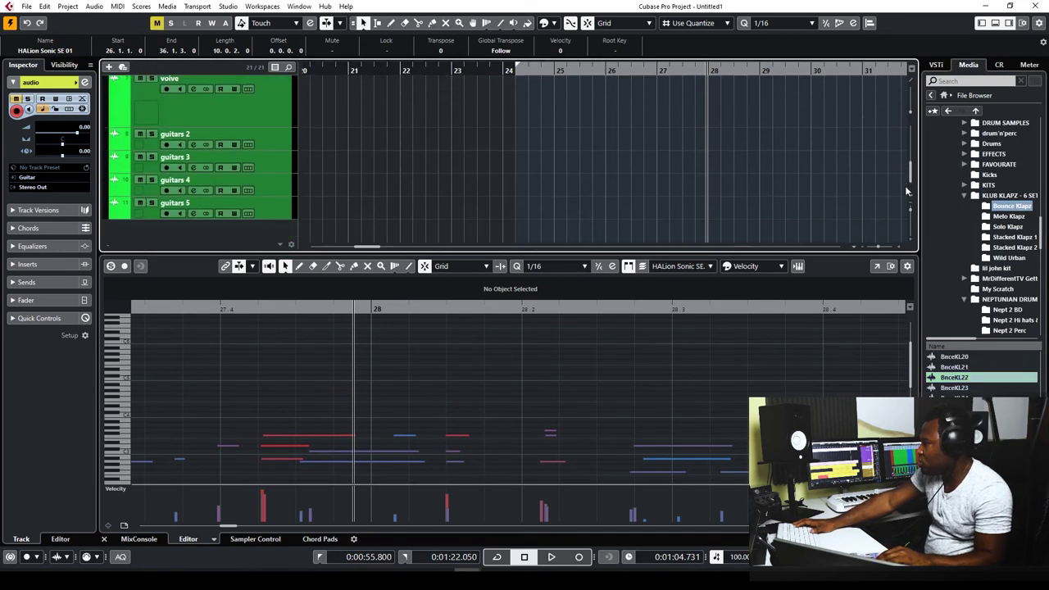
left_click(283, 143)
left_click(963, 389)
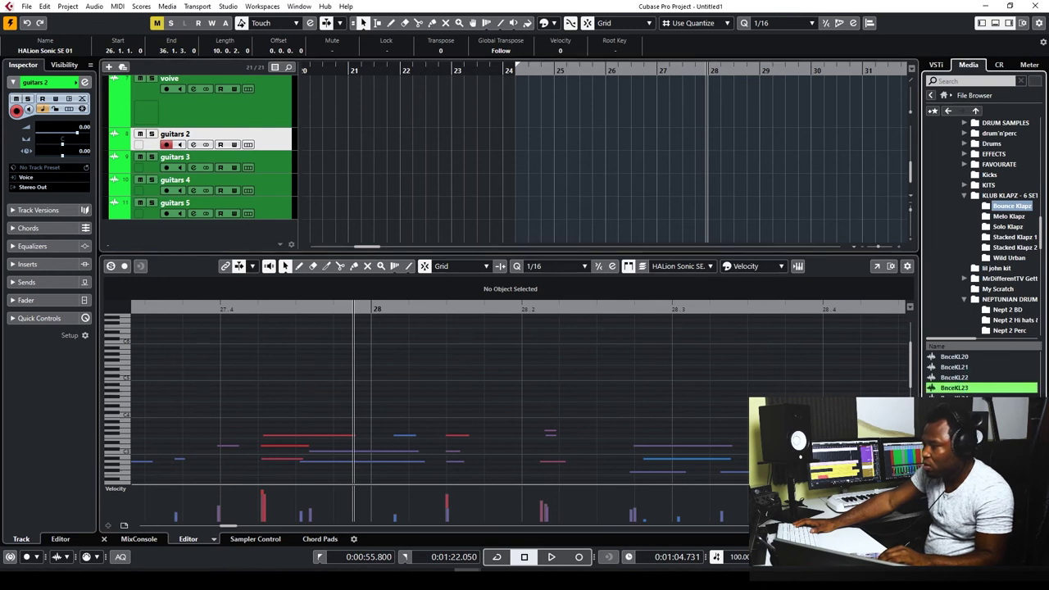
left_click_drag(957, 391, 529, 146)
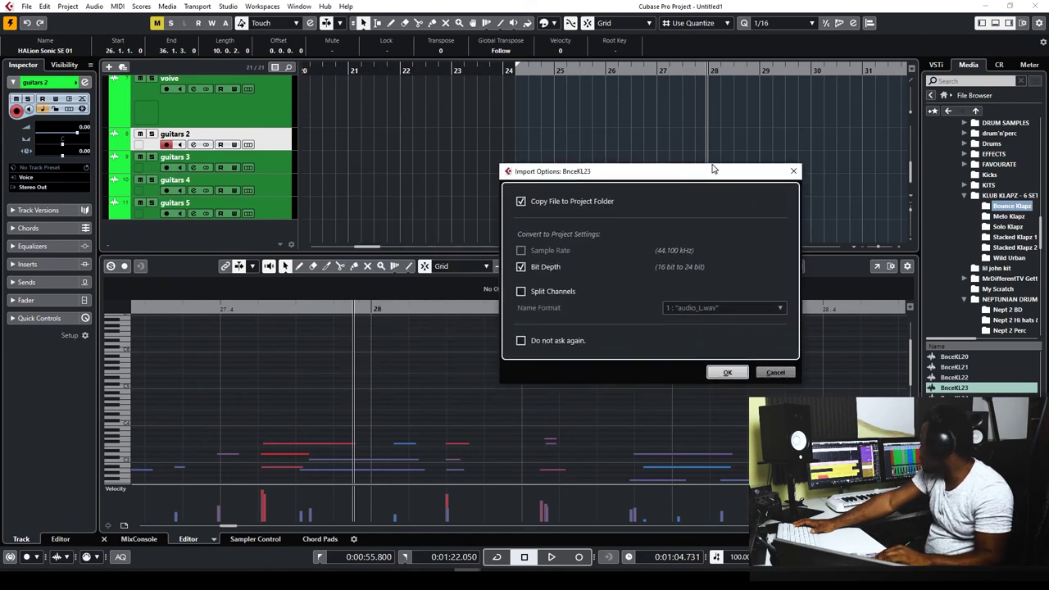
left_click_drag(714, 166, 732, 150)
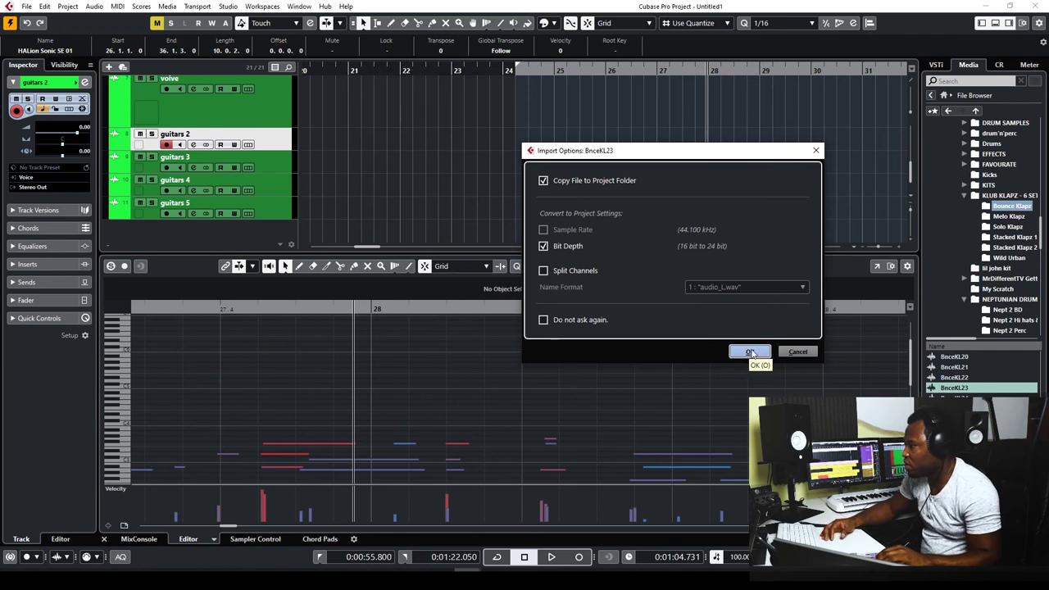
left_click(748, 351)
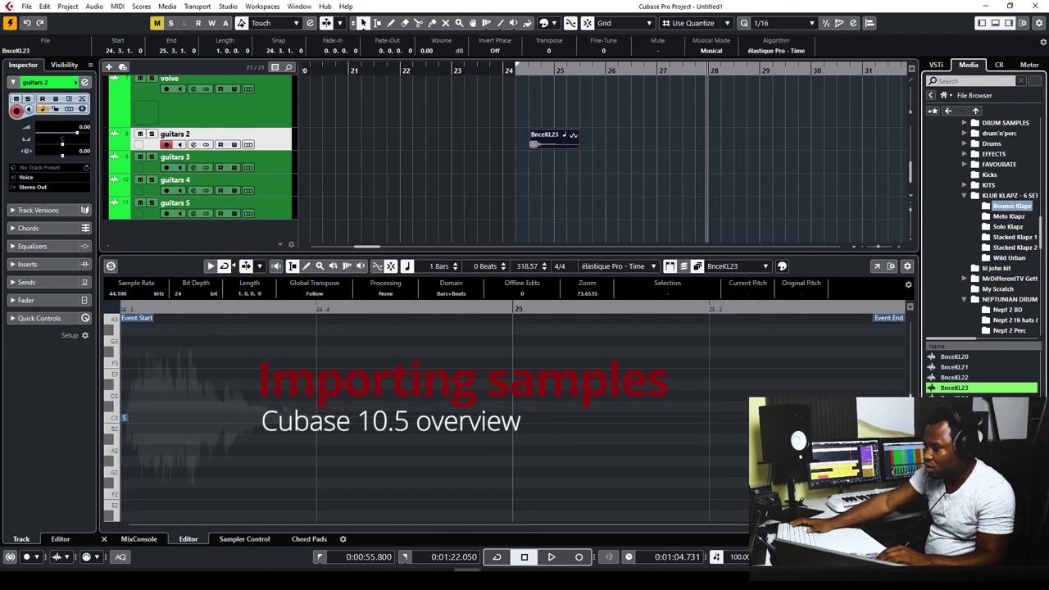
Step: Play back the imported BnceKL23 clip on the guitars 2 track from its start at 24.3
left_click(535, 70)
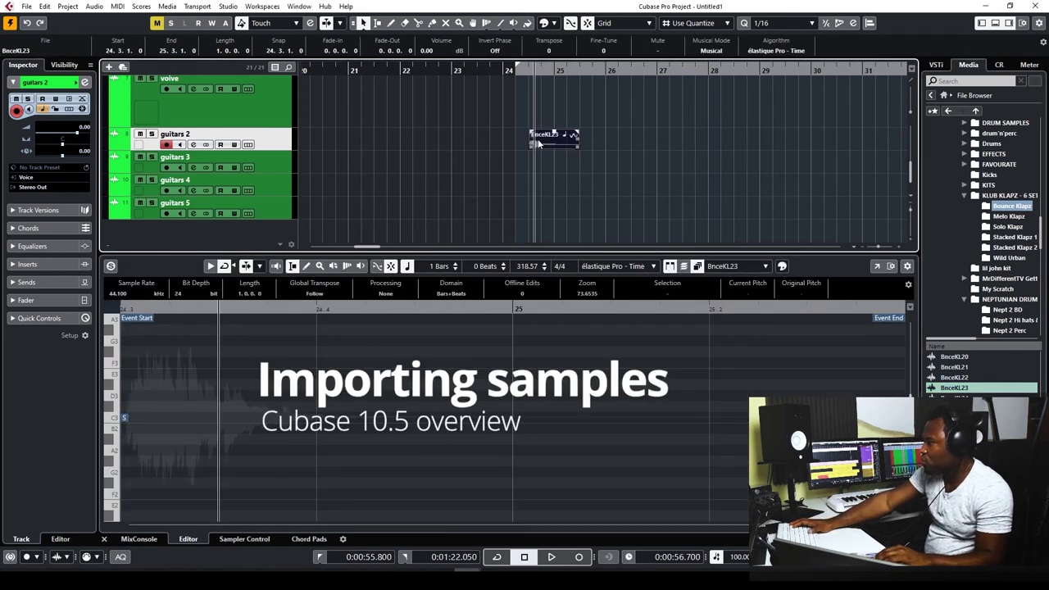
key("h")
key("h")
key("h")
key("h")
key("h")
key("h")
key("h")
key("h")
key("h")
key("h")
key("h")
key("h")
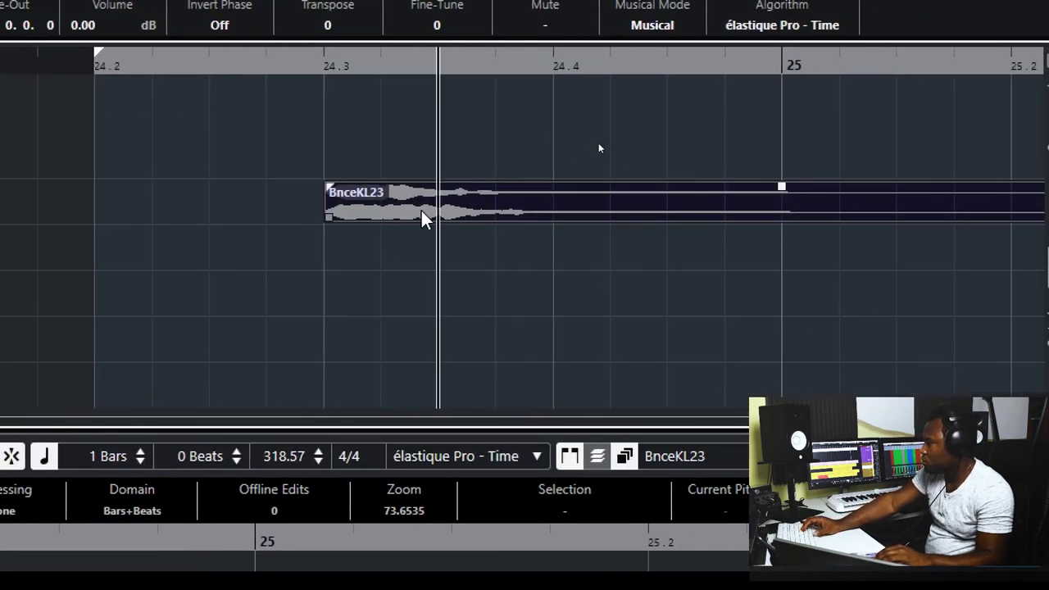
left_click_drag(424, 218, 410, 217)
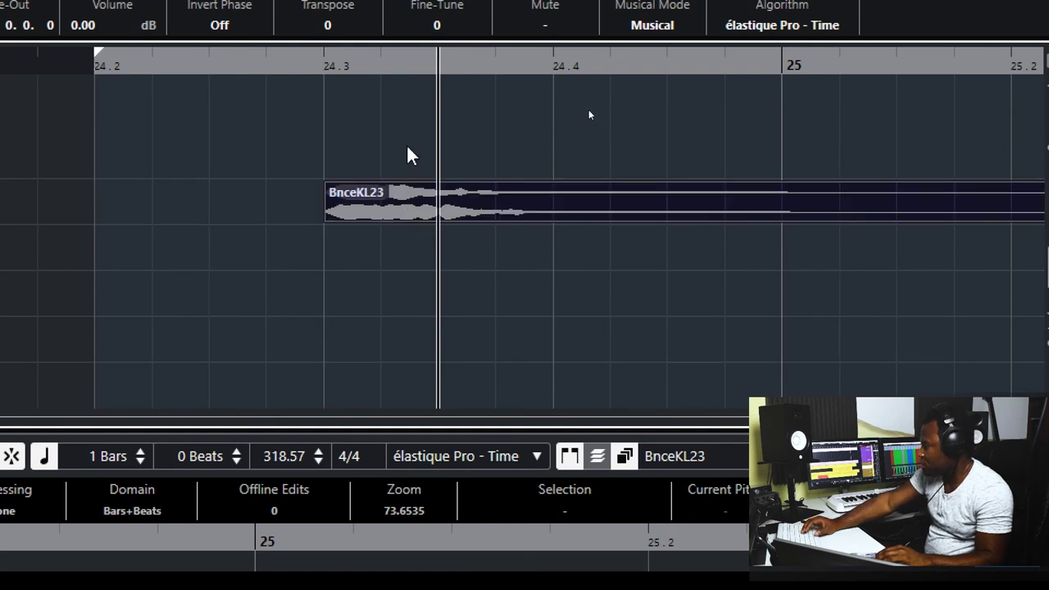
key("h")
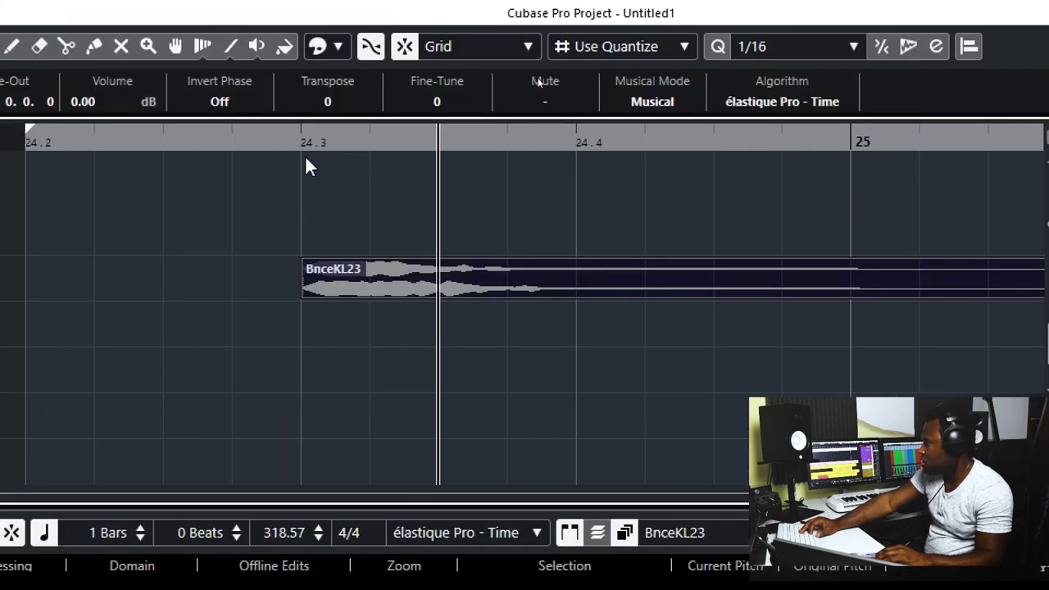
left_click(303, 64)
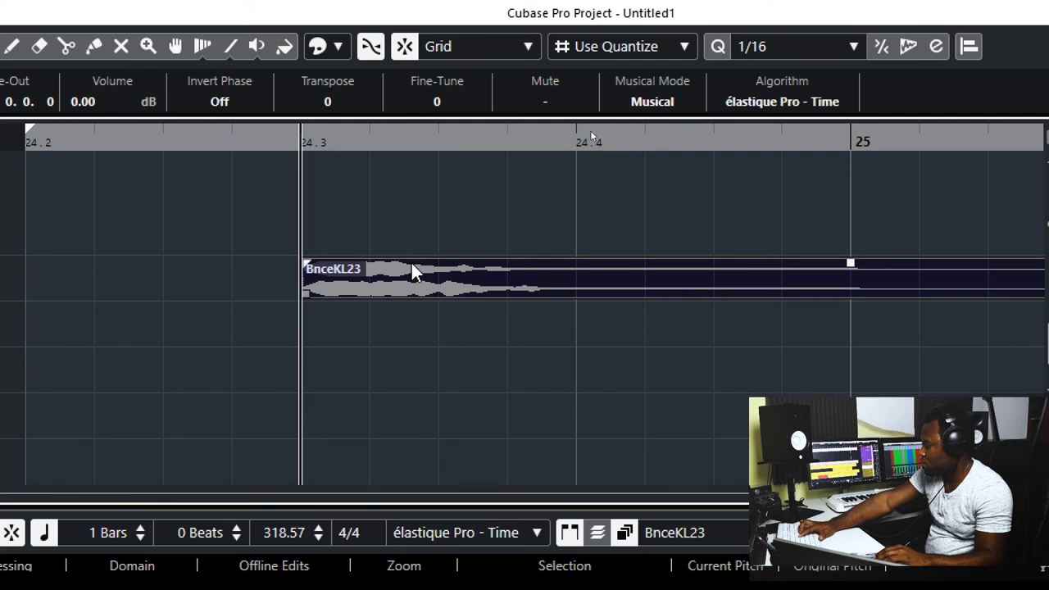
key("space")
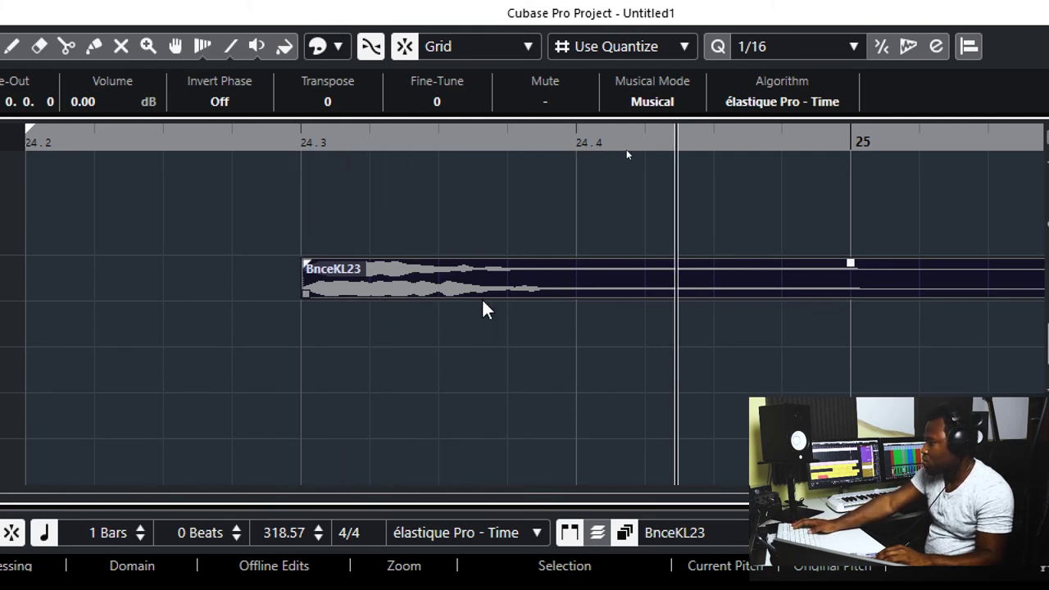
Step: Split the BnceKL23 clip halfway between 24.3 and 24.4, and move the second piece later to leave a gap
left_click(136, 46)
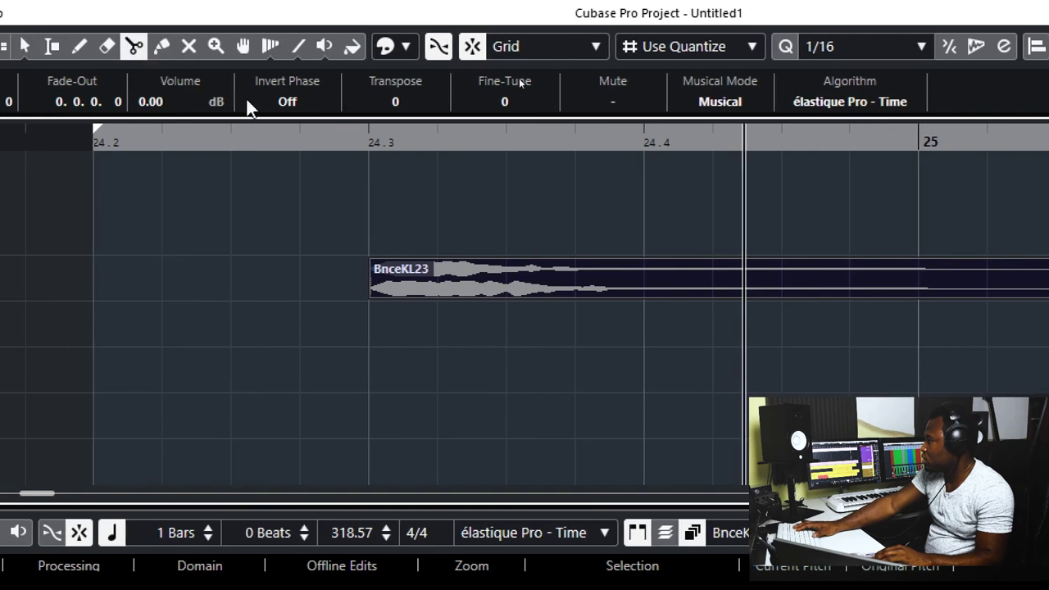
left_click(527, 320)
left_click(516, 277)
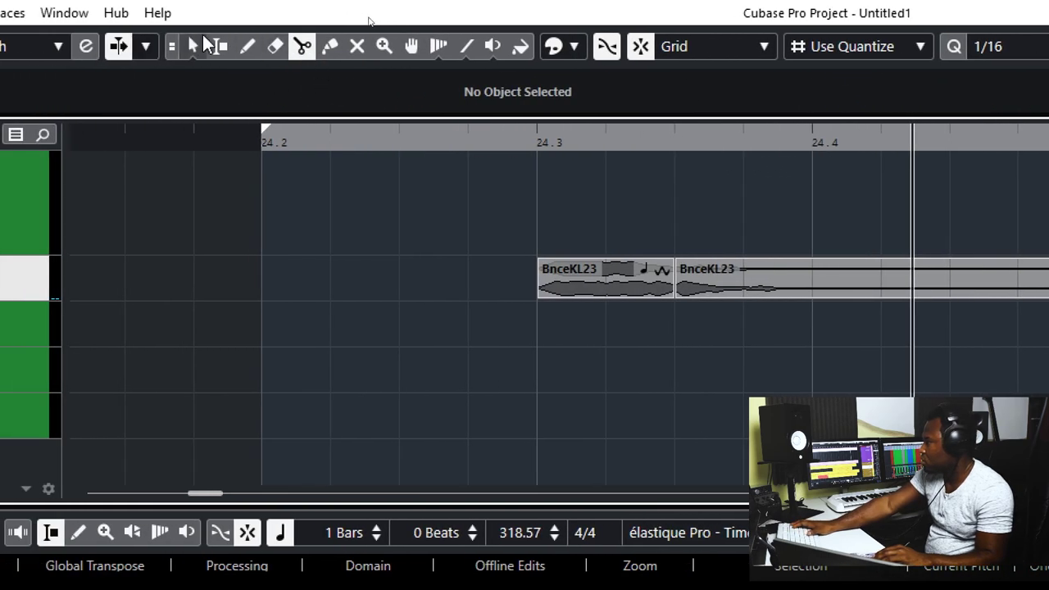
left_click(195, 46)
left_click_drag(822, 284, 1003, 300)
Step: Copy the short BnceKL23 slice three times end to end up to bar 25, and place the remaining piece at bar 25 on guitars 2
left_click(610, 292)
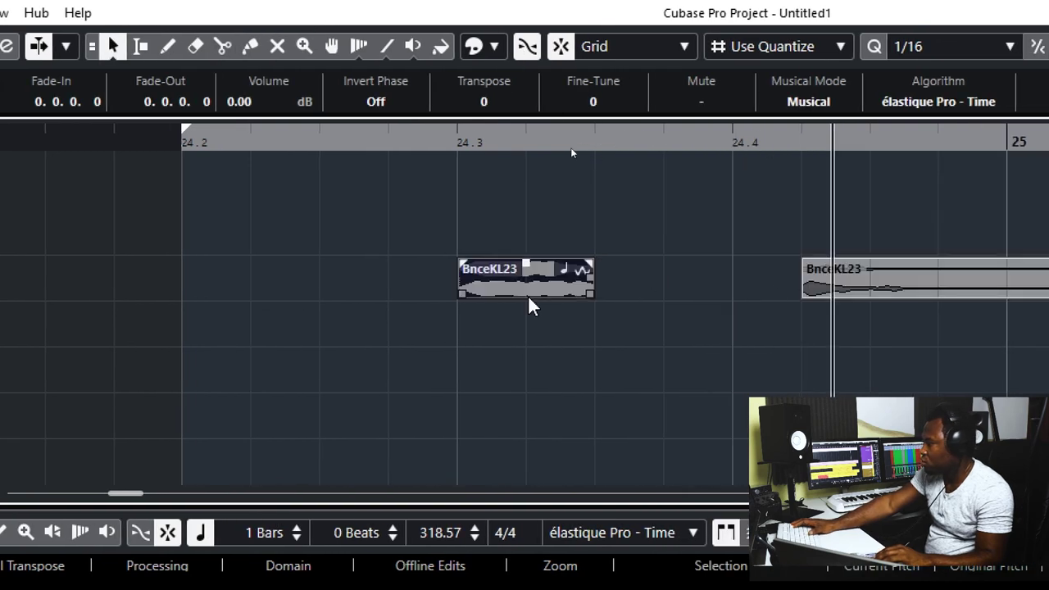
left_click_drag(529, 288, 686, 274)
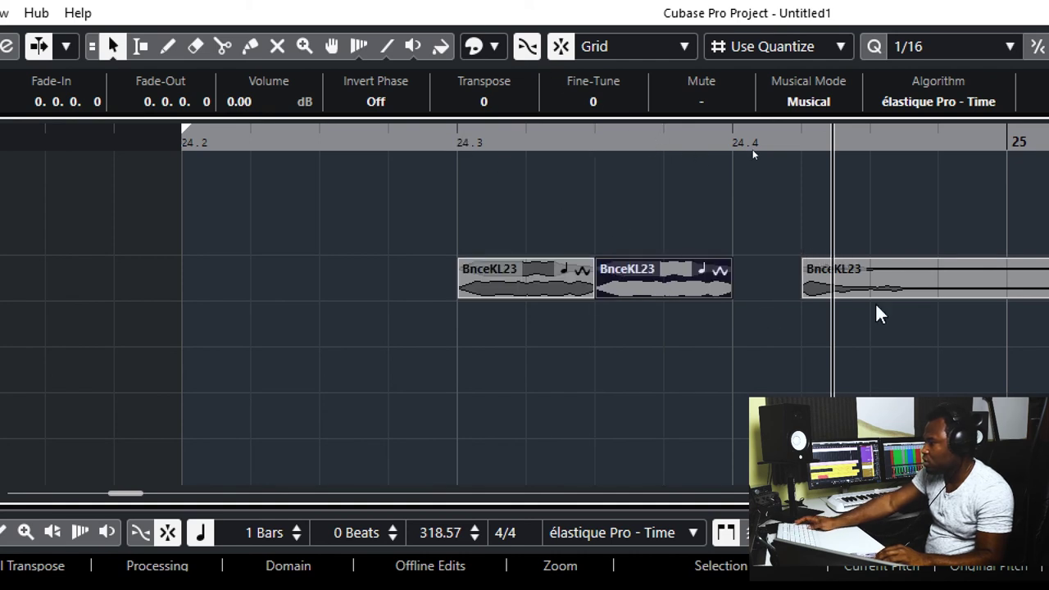
left_click_drag(886, 288, 1048, 250)
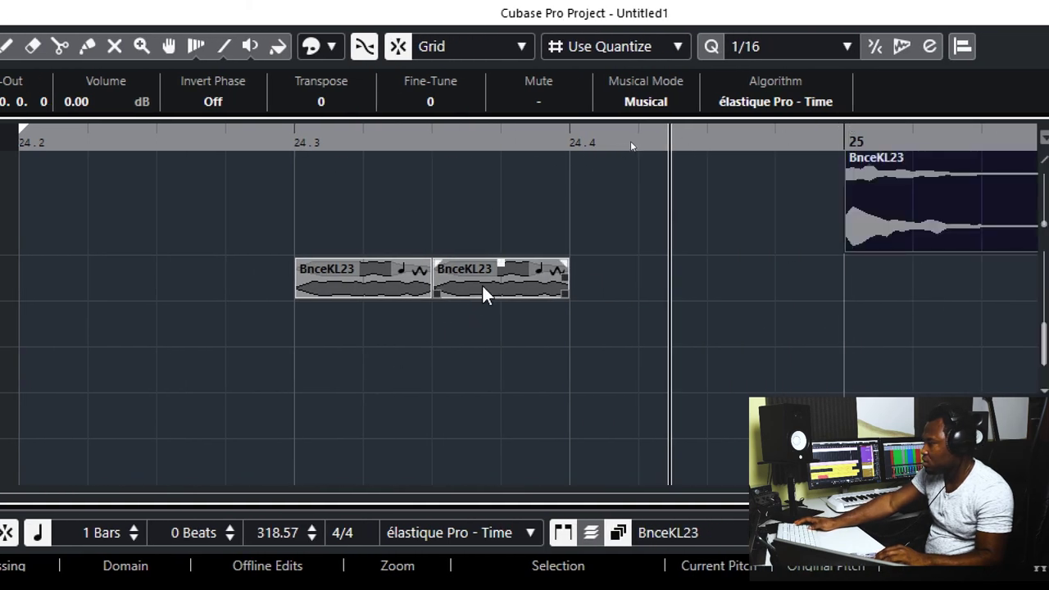
left_click_drag(483, 287, 775, 274)
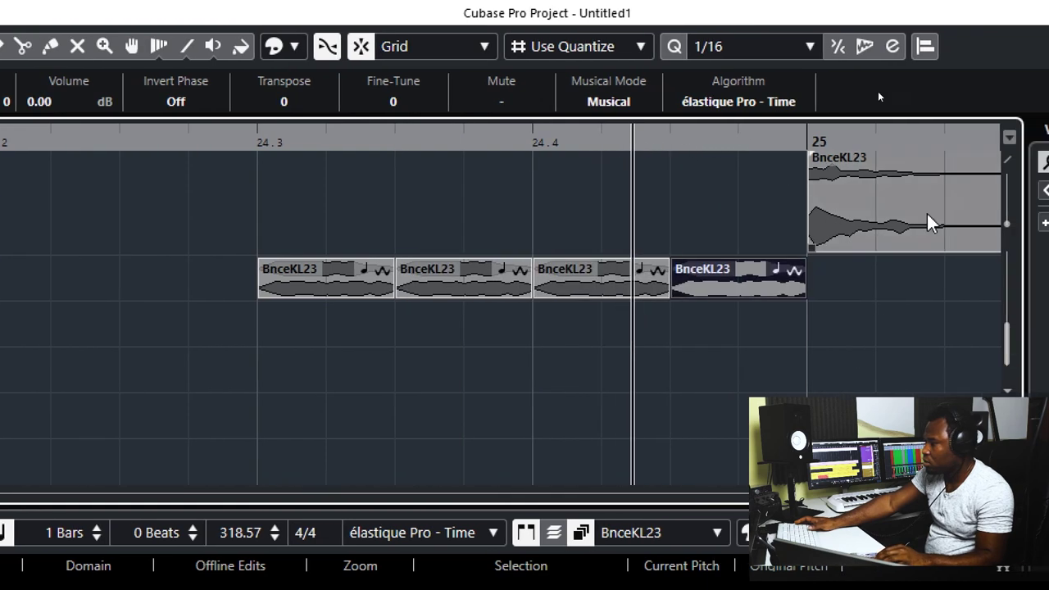
left_click_drag(912, 219, 893, 278)
Step: Activate the cycle and play back the repeated BnceKL23 slices from just before 24.3
left_click(204, 141)
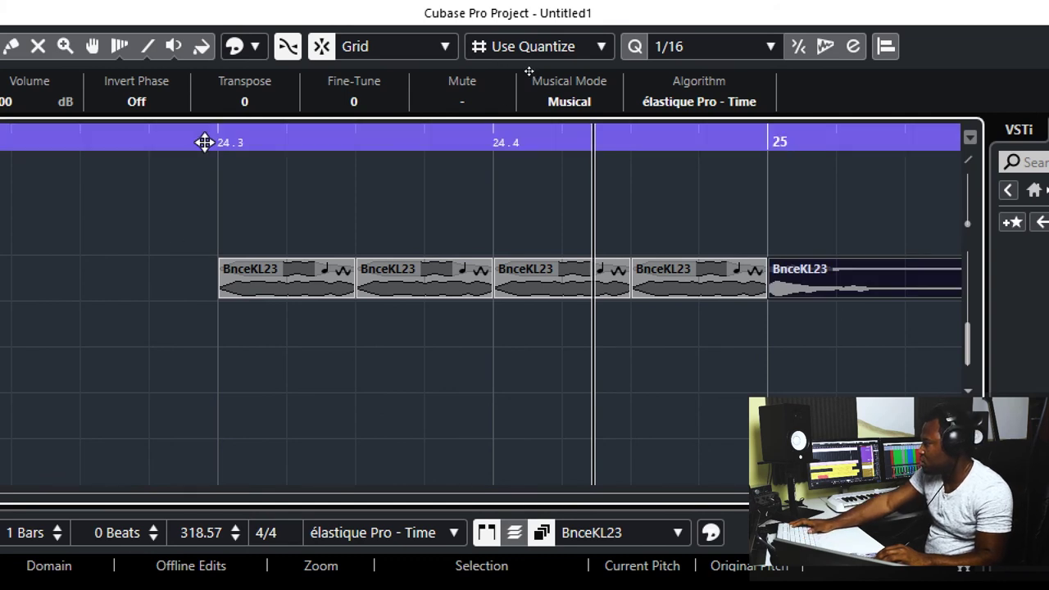
left_click_drag(205, 143, 218, 145)
key("space")
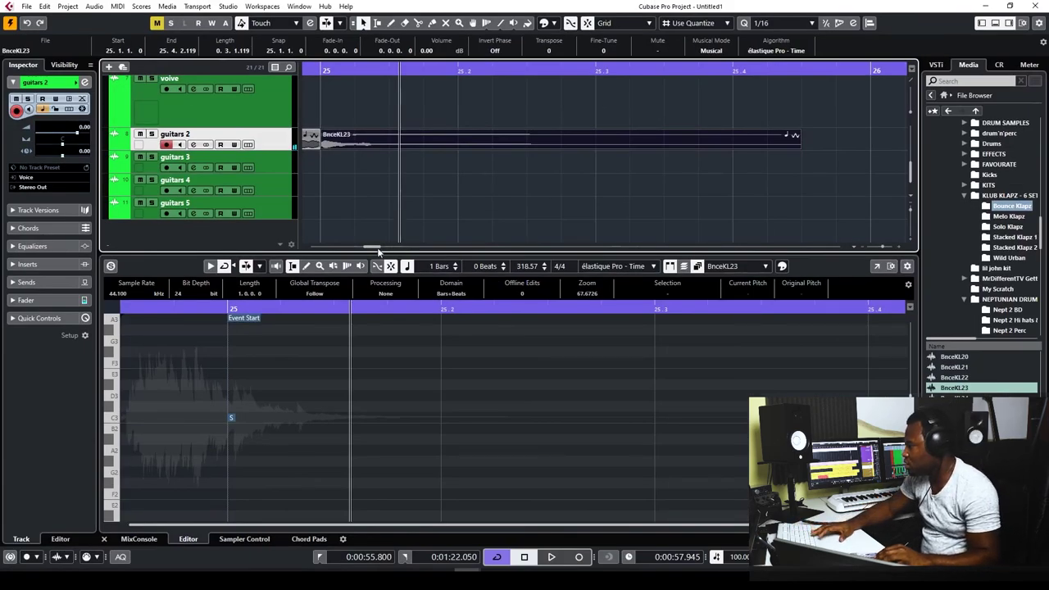
left_click_drag(378, 248, 379, 247)
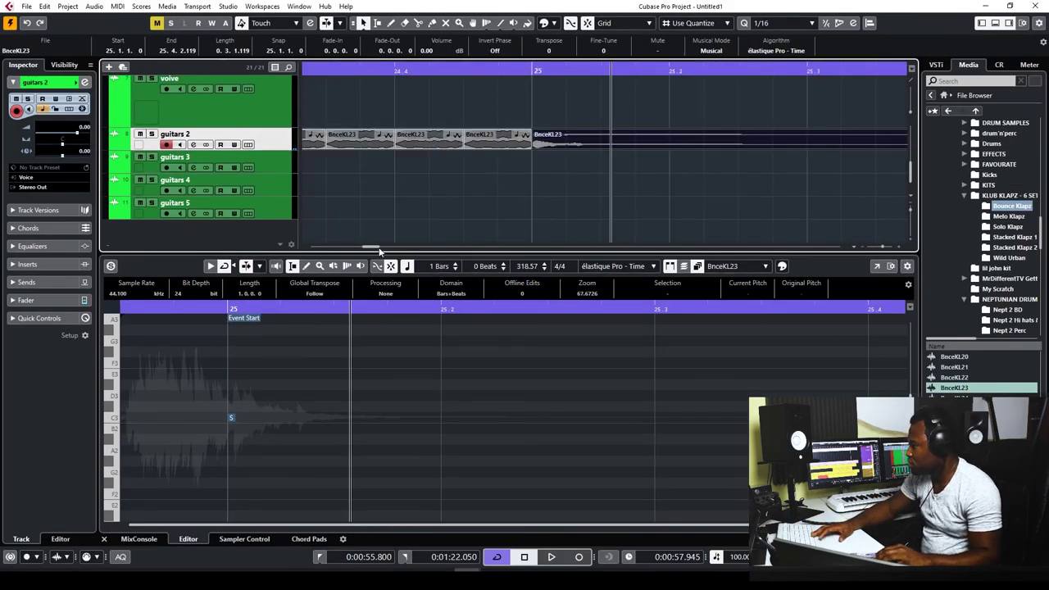
key("g")
key("g")
key("g")
key("g")
key("g")
key("g")
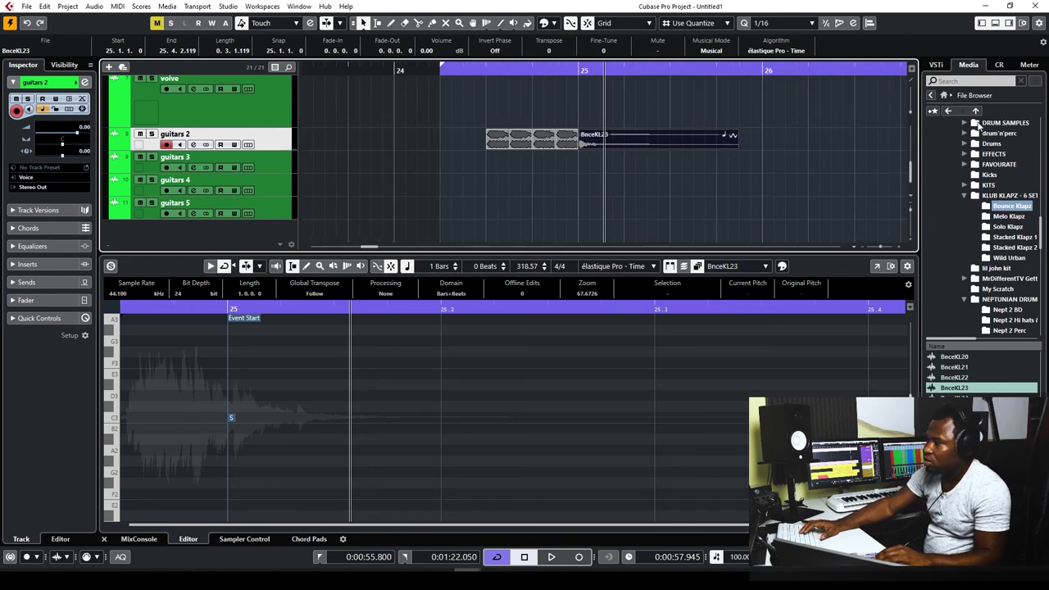
Step: Activate all outputs of the HALion Sonic SE instrument in the VSTi rack
left_click(936, 65)
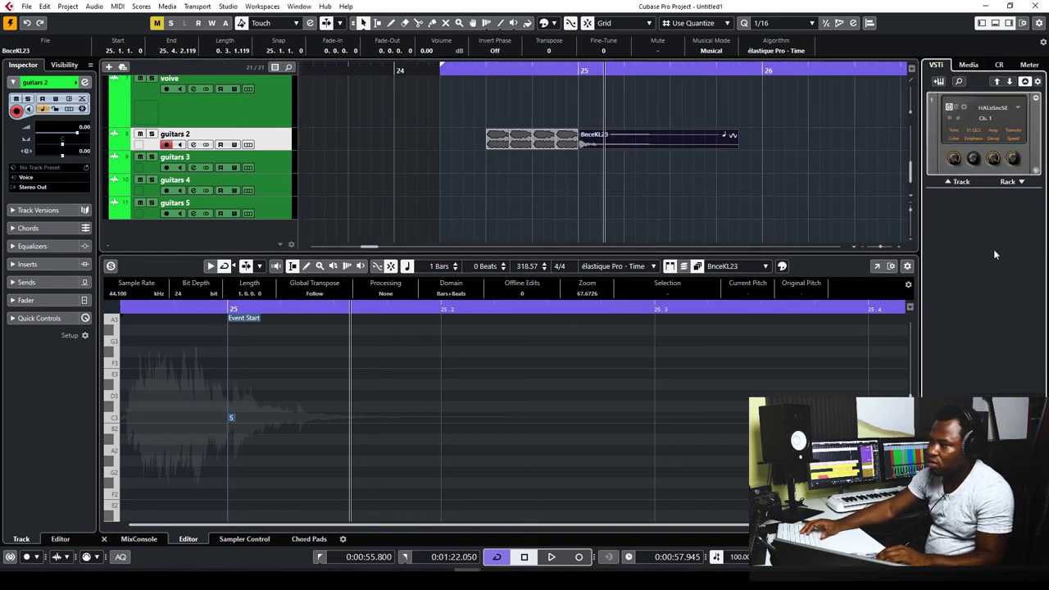
left_click(1018, 113)
mouse_move(1019, 121)
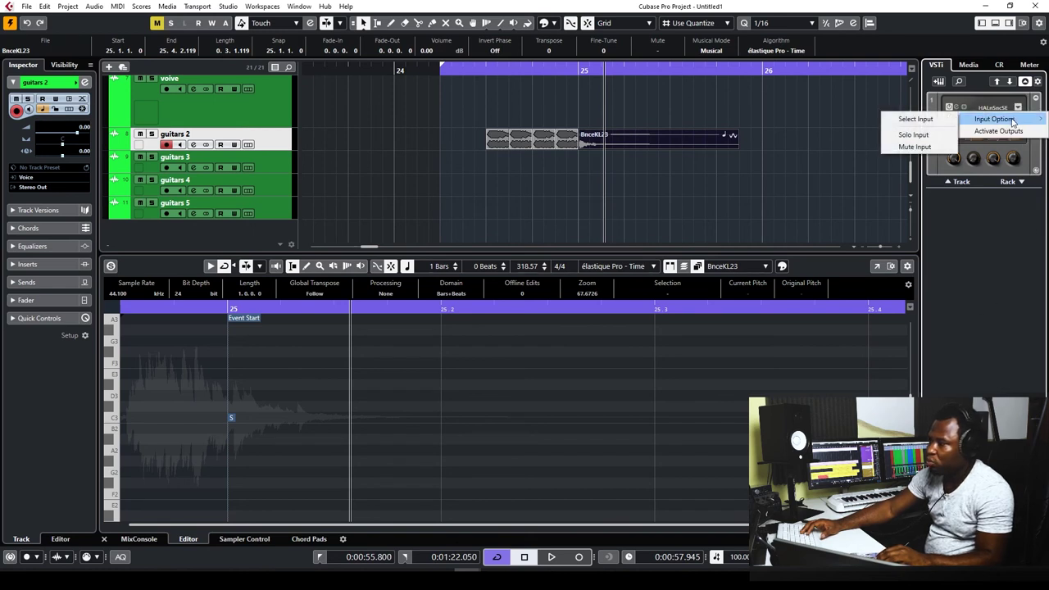
left_click(1012, 136)
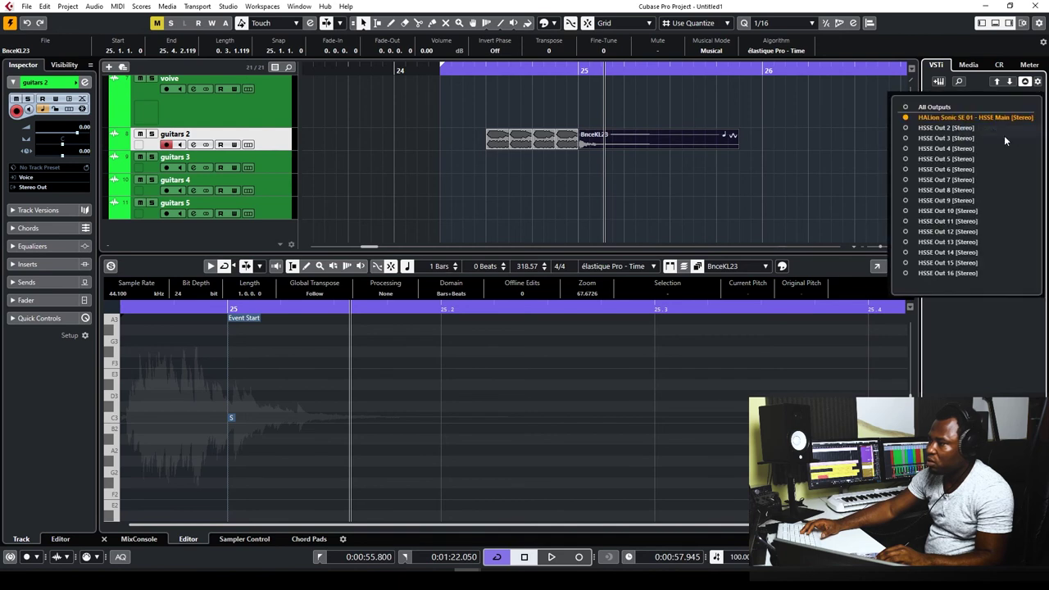
left_click(905, 107)
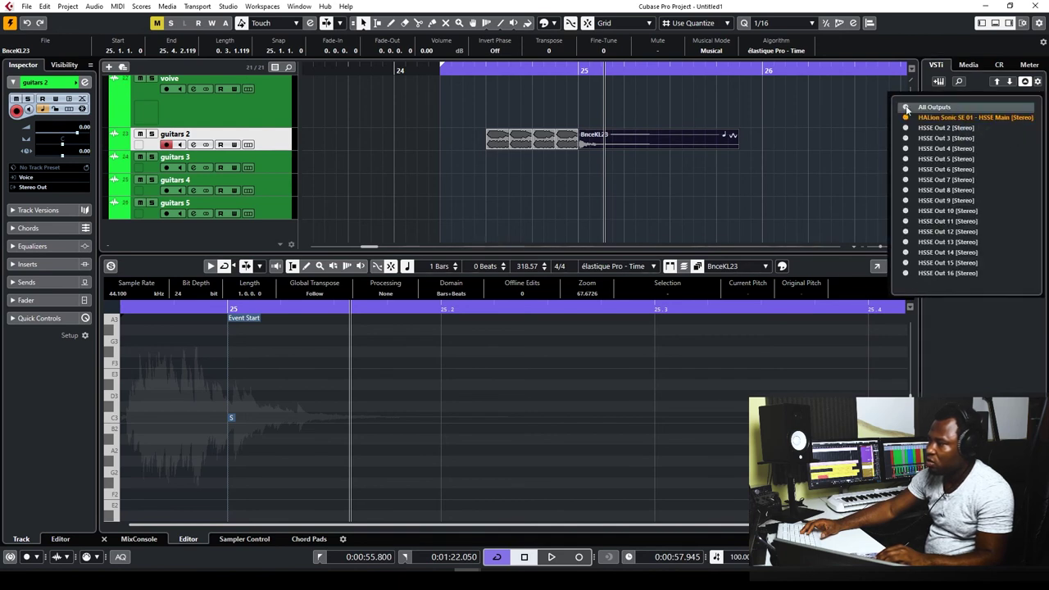
Step: Close the instrument output list and view the colour choices of the Colorize palette
left_click(951, 321)
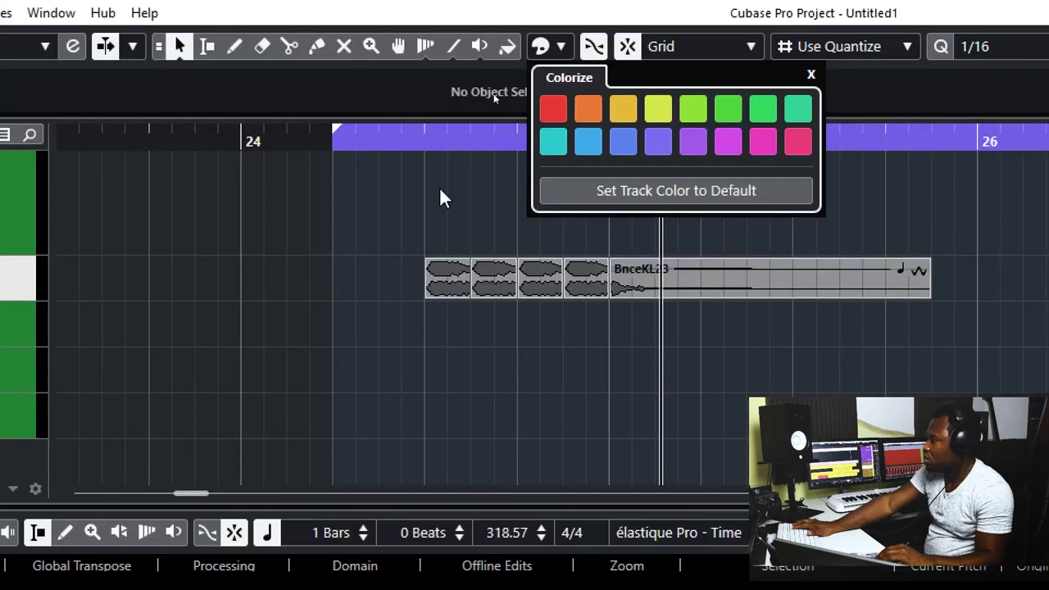
left_click(542, 95)
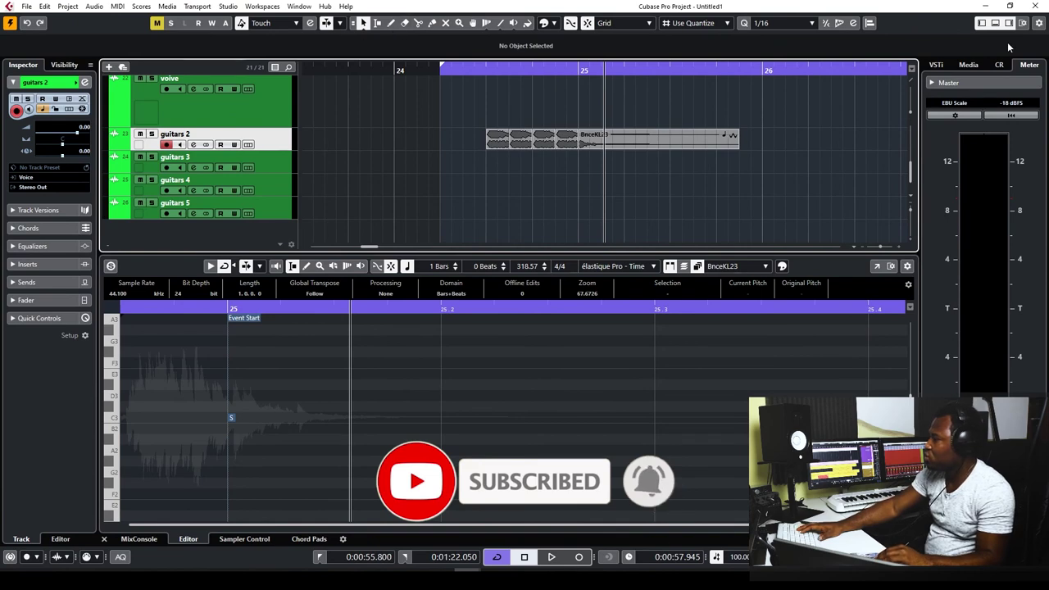
Step: Show the Media & MixConsole Windows controls in the project toolbar
right_click(912, 23)
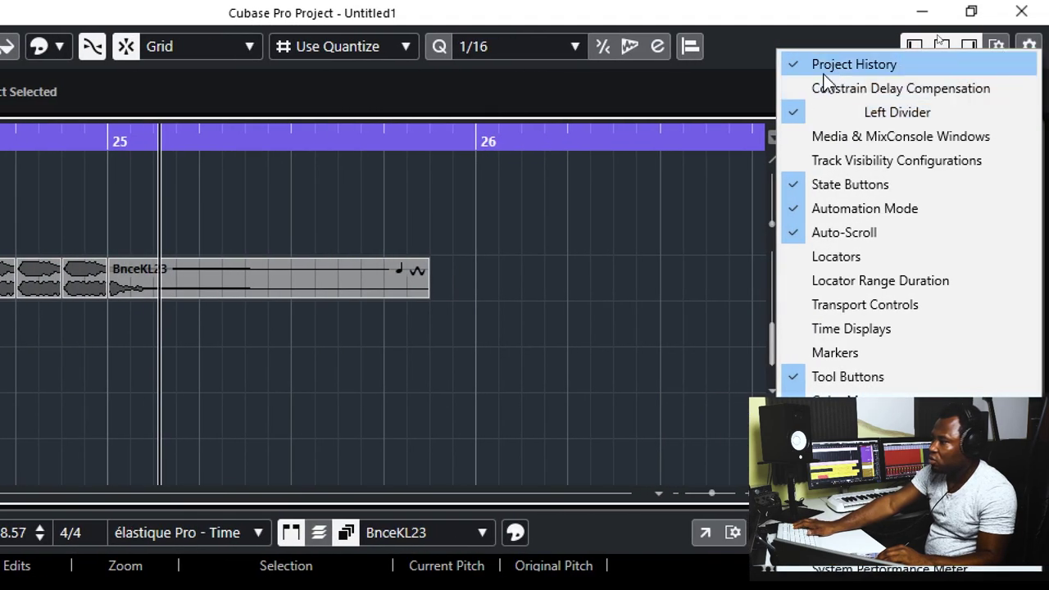
left_click(867, 107)
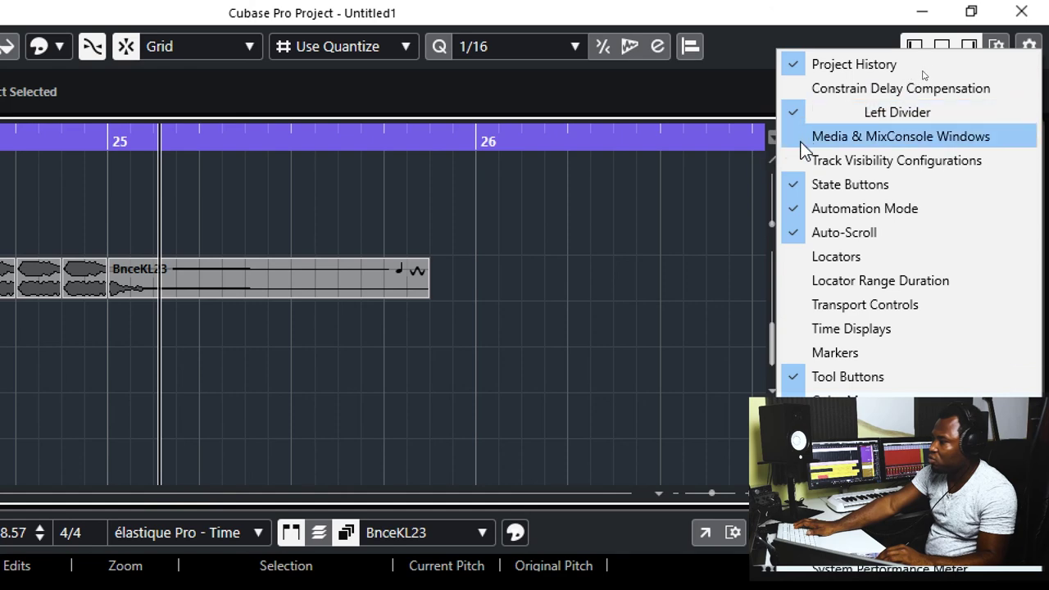
left_click(793, 138)
right_click(831, 21)
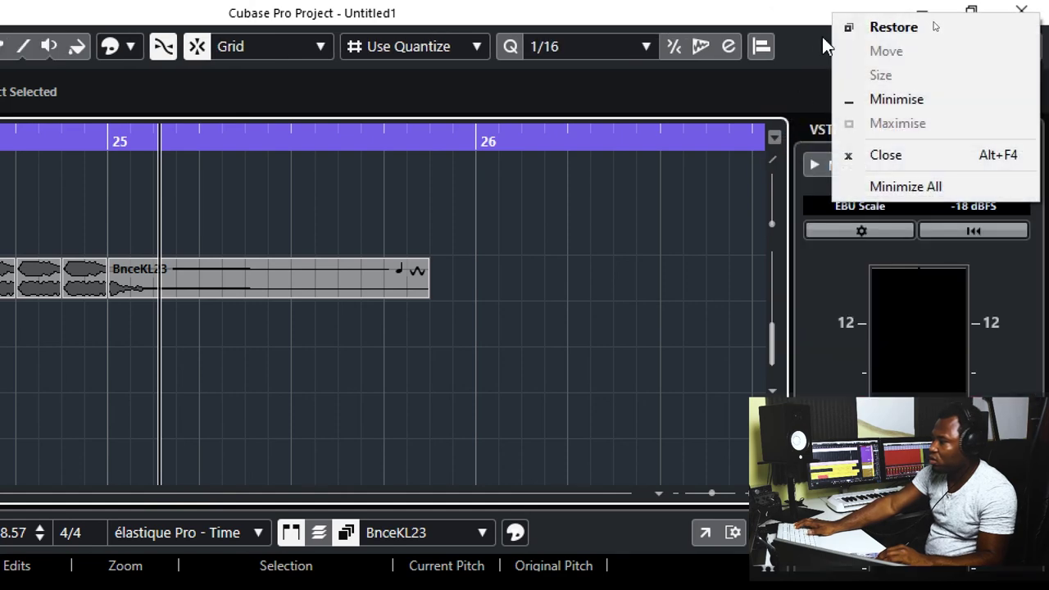
left_click(781, 58)
Step: Hide the Media & MixConsole Windows controls from the project toolbar again and review the remaining toolbar elements
right_click(781, 58)
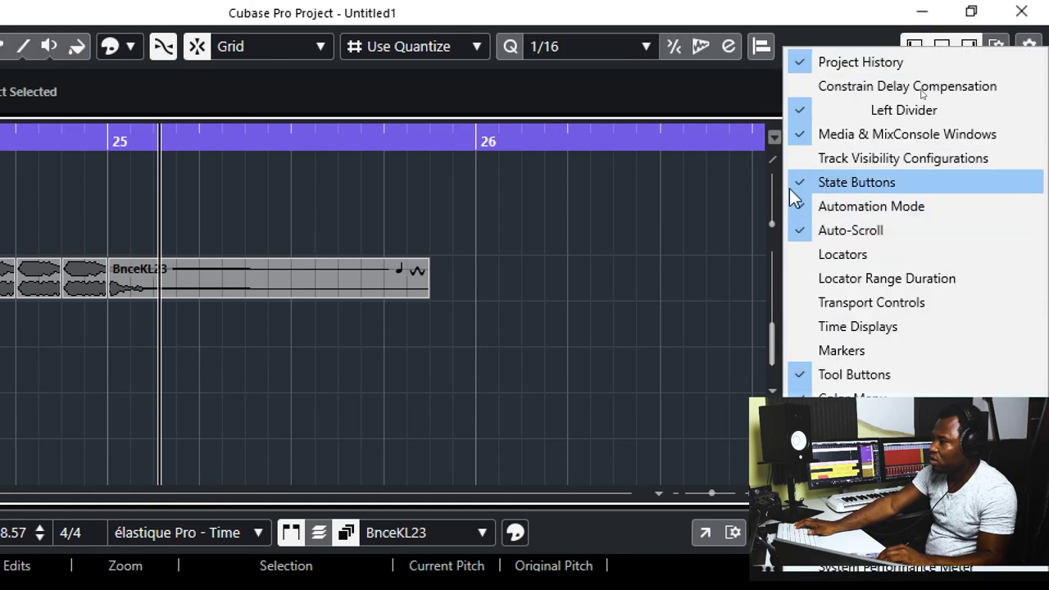
left_click(795, 135)
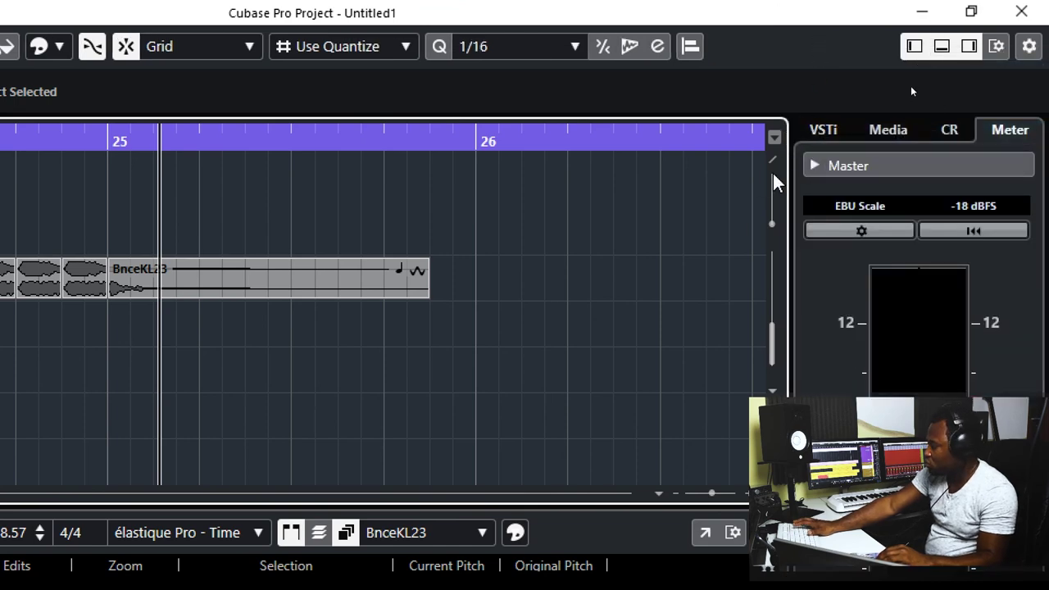
right_click(807, 38)
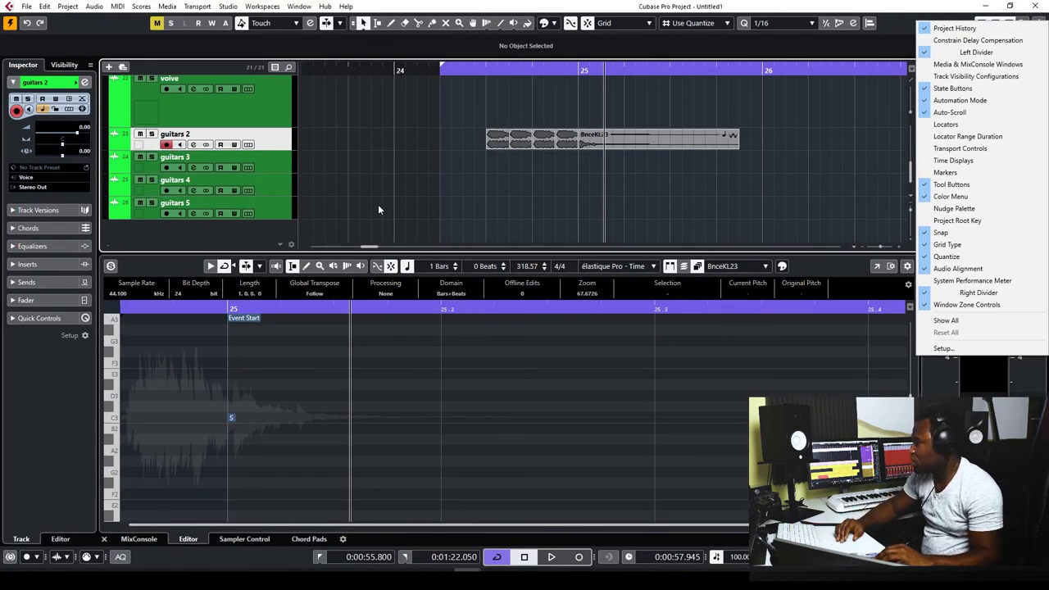
left_click(849, 103)
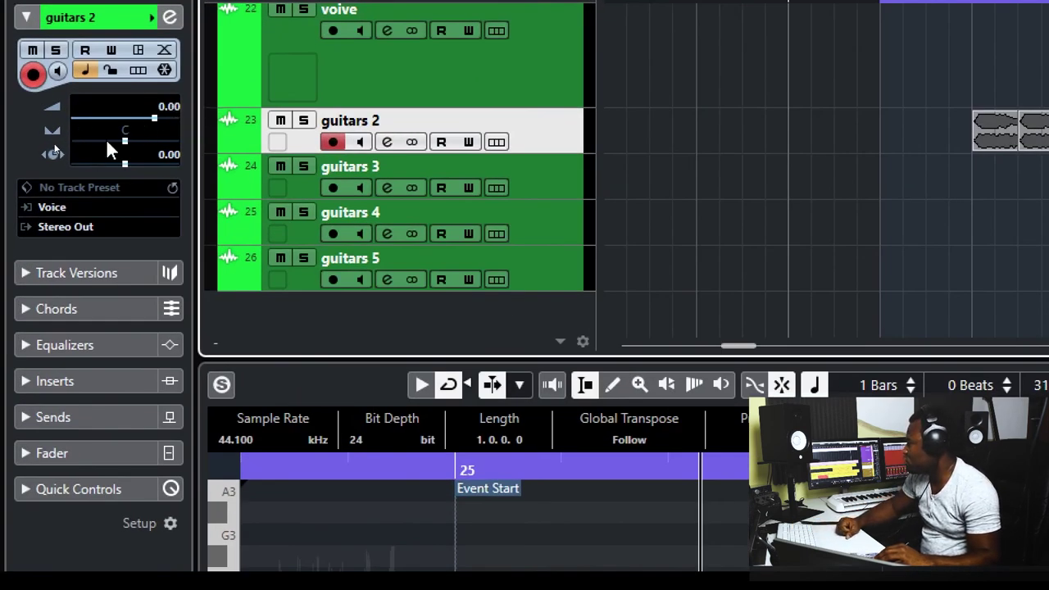
Step: Try the pan of the guitars 2 track and reset it to centre, and examine its output routing and track versions
mouse_move(128, 137)
left_mouse_down()
mouse_move(84, 142)
mouse_move(170, 141)
mouse_move(134, 145)
left_mouse_up()
double_click(122, 131)
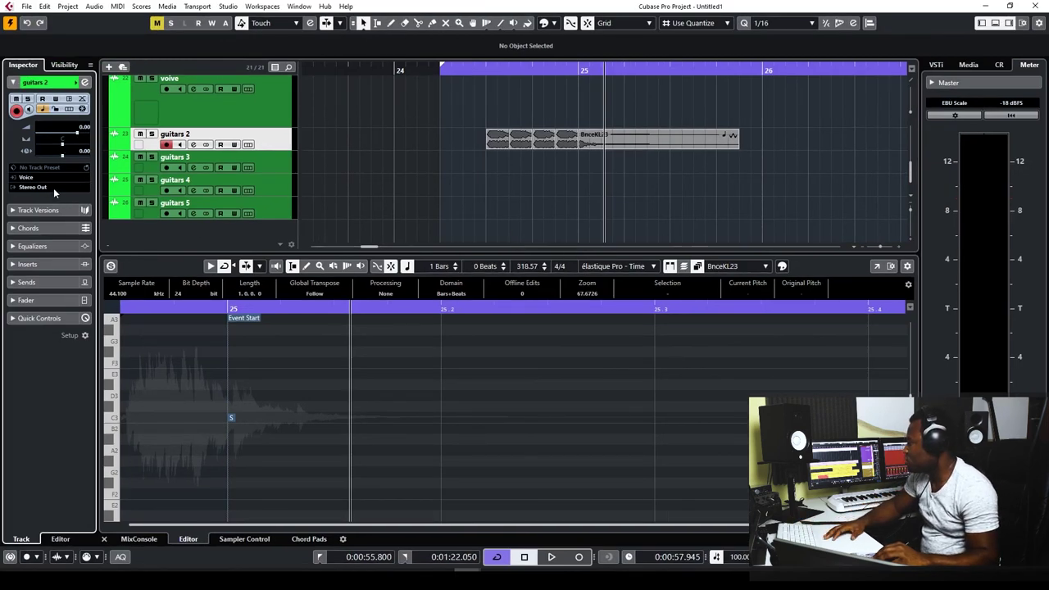
left_click(54, 189)
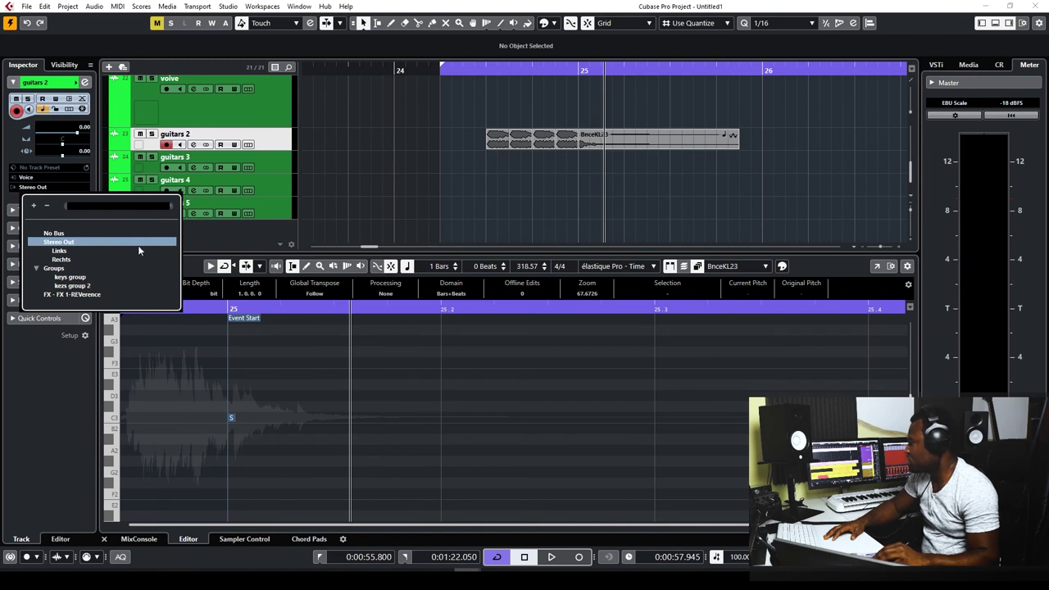
left_click(61, 244)
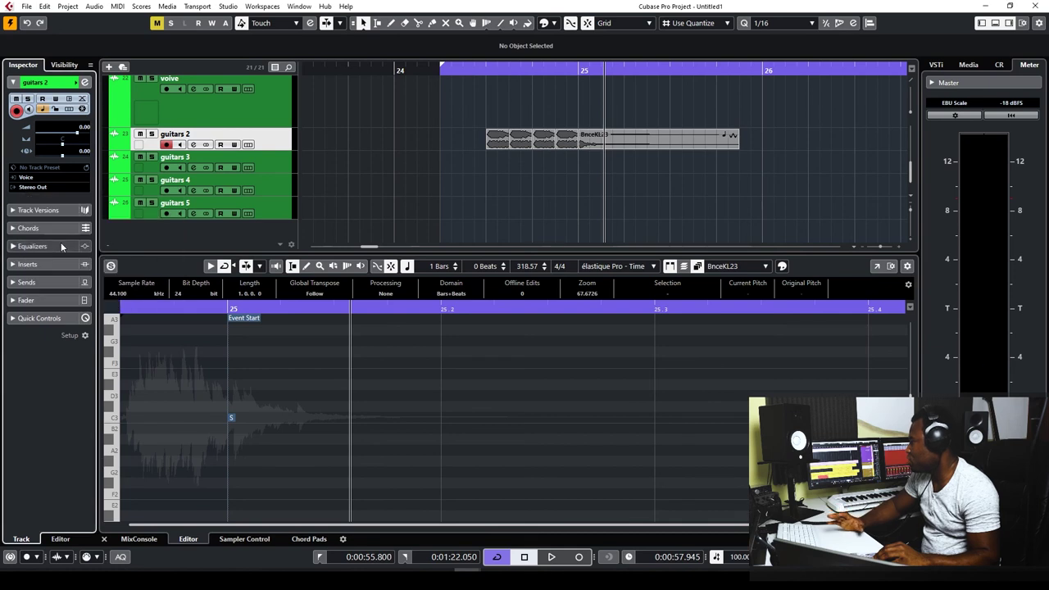
left_click(56, 212)
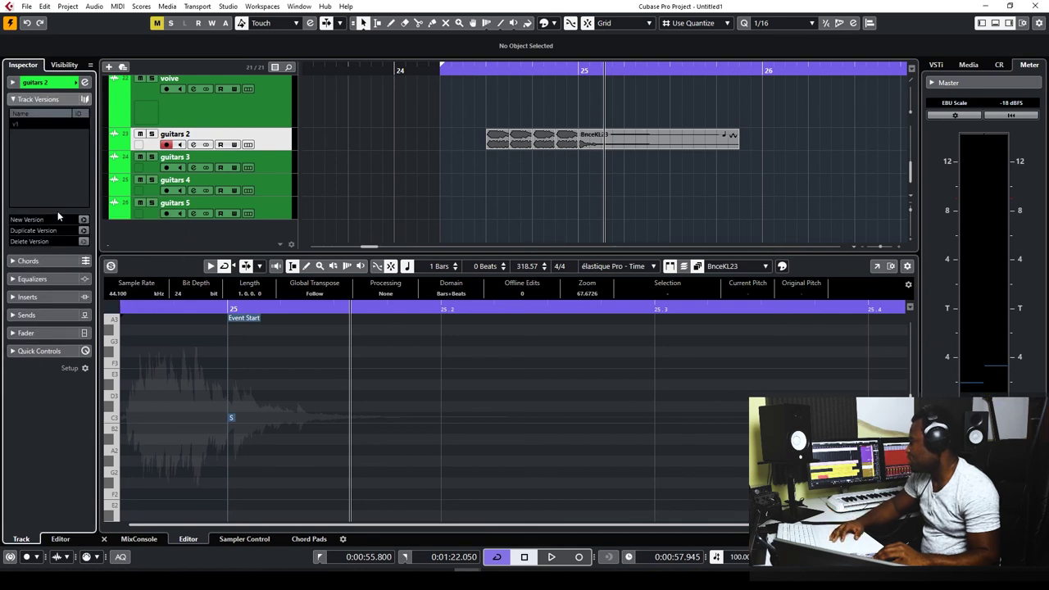
left_click(53, 100)
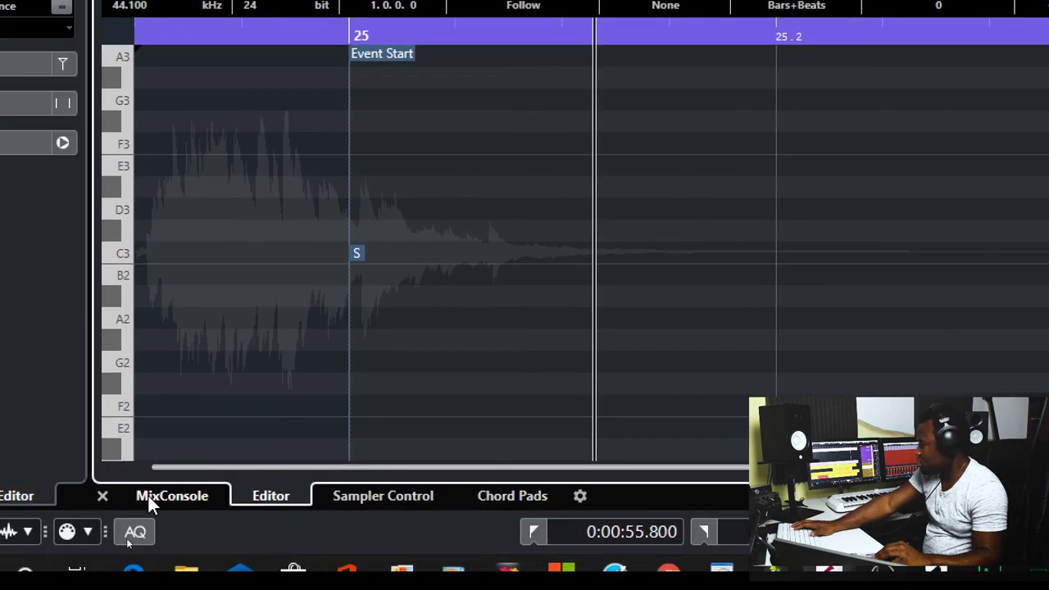
Step: Look through the lower zone's MixConsole, Editor and Sampler Control pages, and leave the Chord Pads open
left_click(150, 499)
left_click(268, 497)
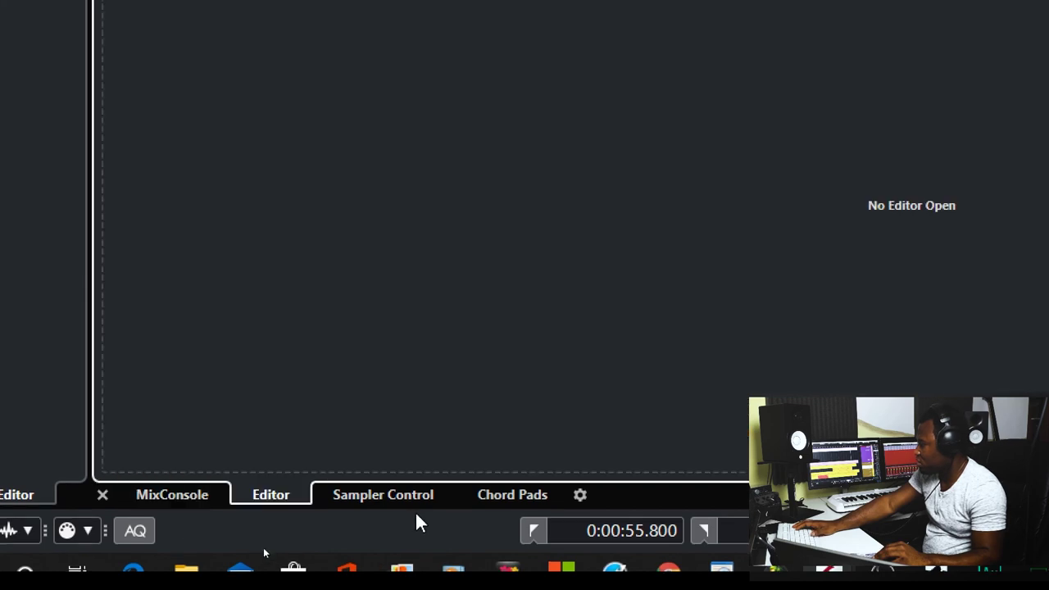
left_click(413, 498)
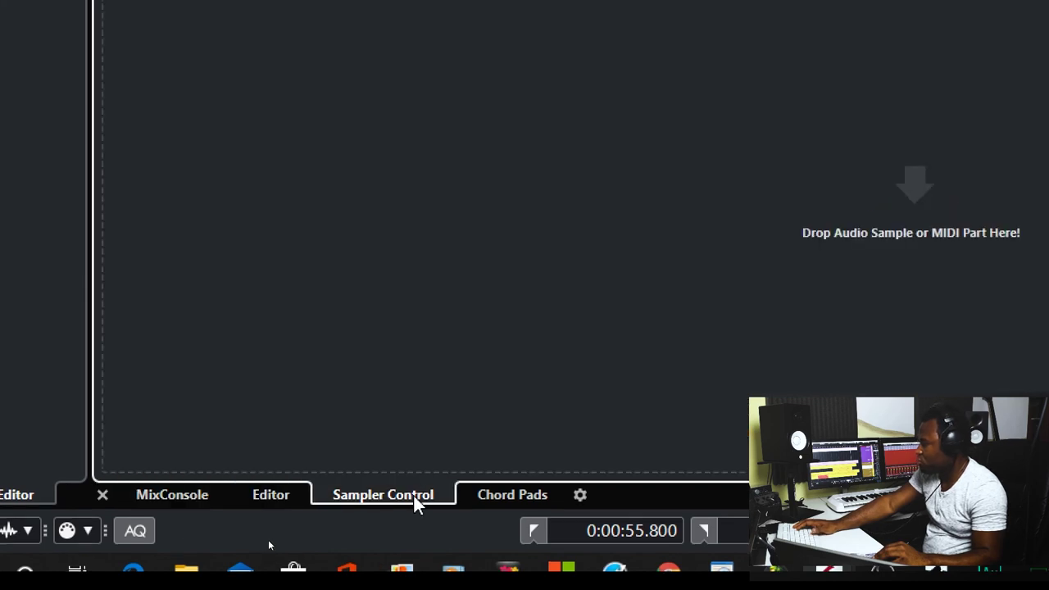
left_click(541, 496)
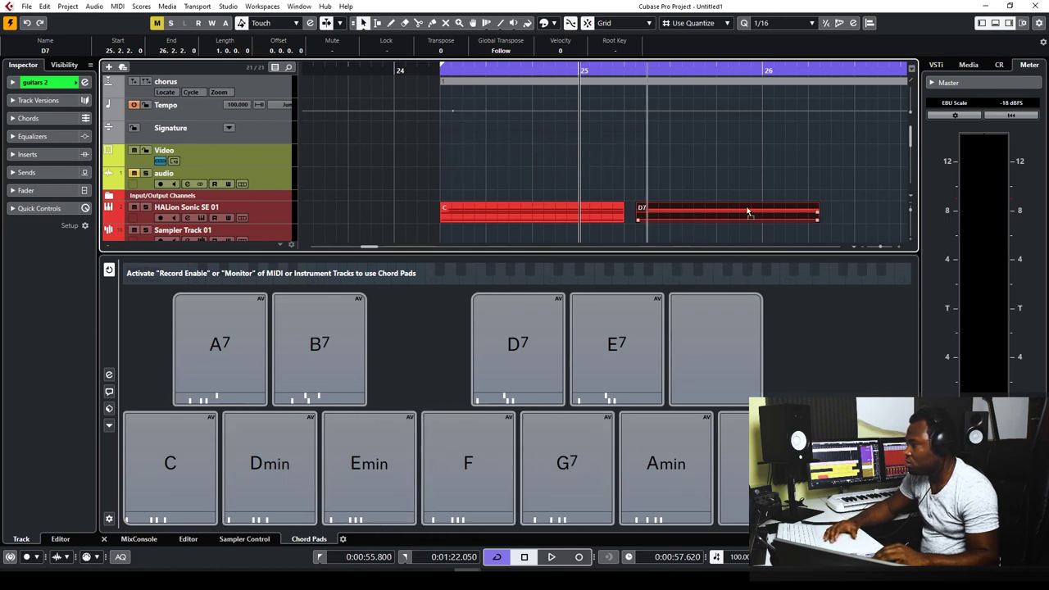
Step: Move the D7 part to 27.2.2 and place the G7 pad's chord directly after the C part on HALion Sonic SE 01
left_click_drag(747, 212, 881, 239)
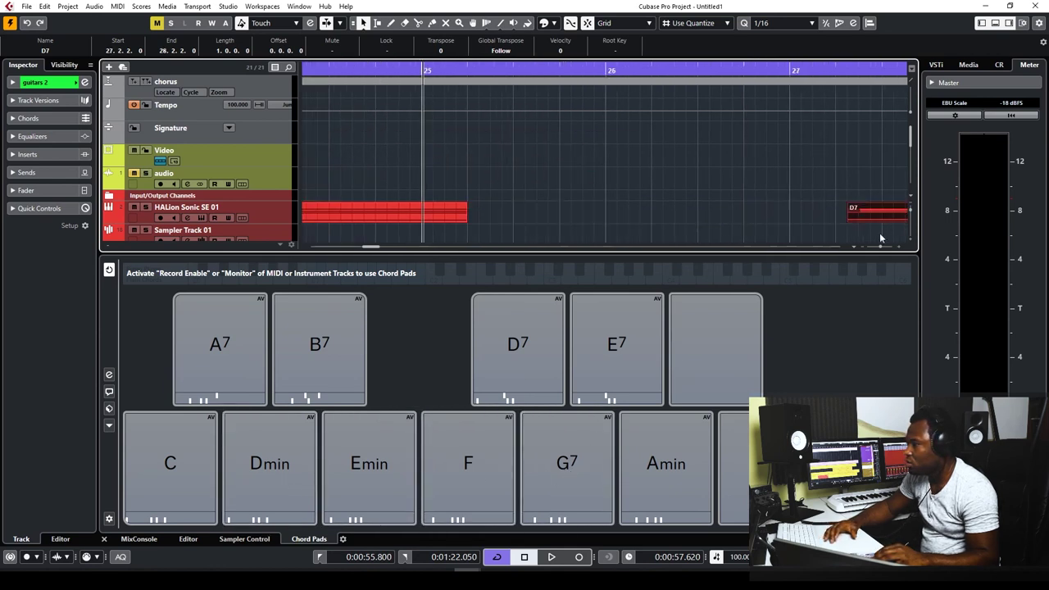
left_click_drag(521, 468, 469, 213)
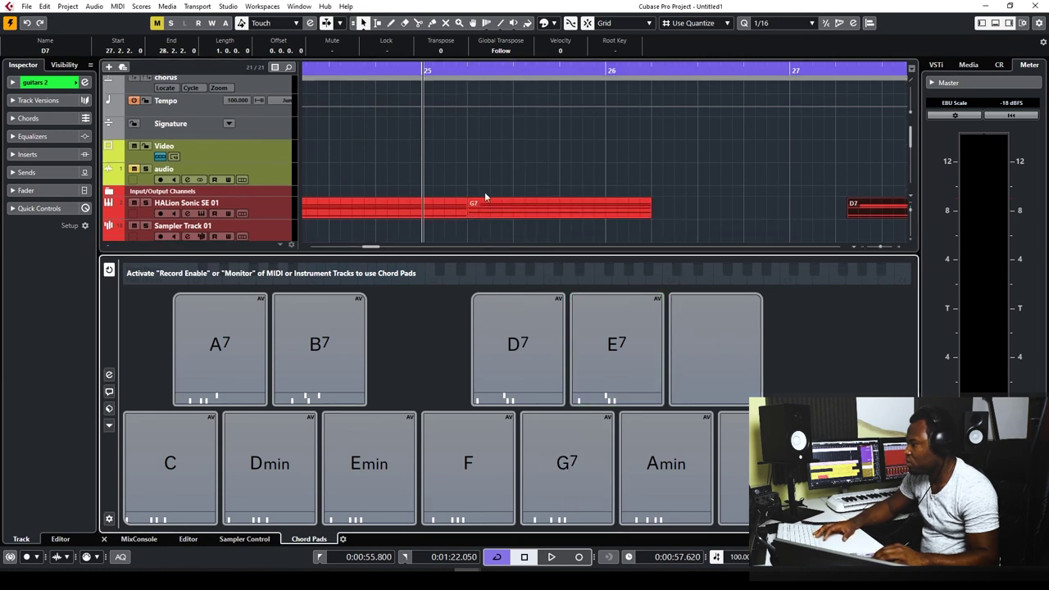
Step: Play back the C and G7 chord parts on HALion Sonic SE 01
left_click_drag(340, 68, 265, 99)
key("space")
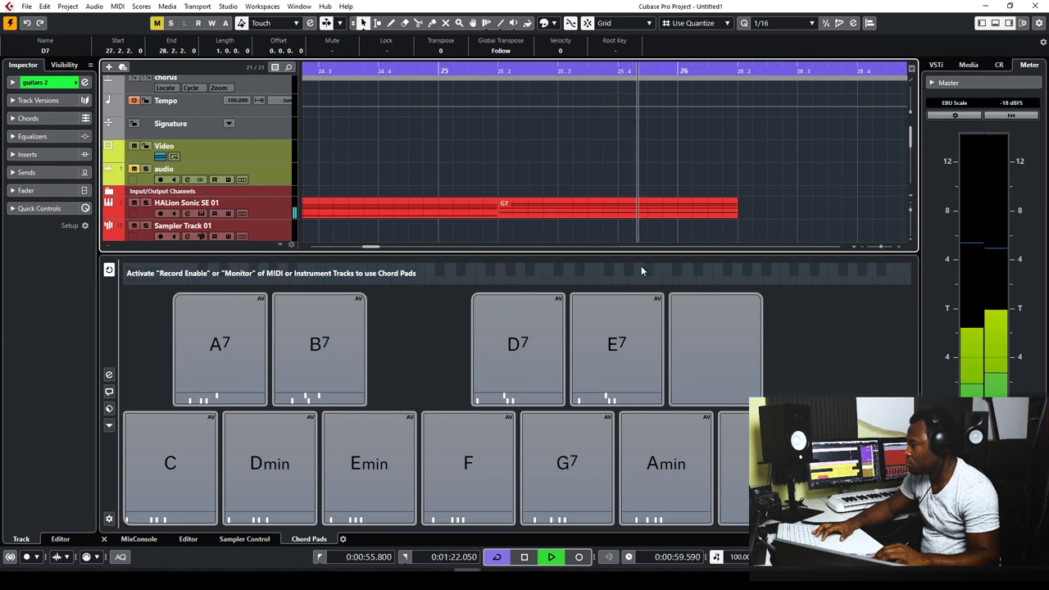
key("space")
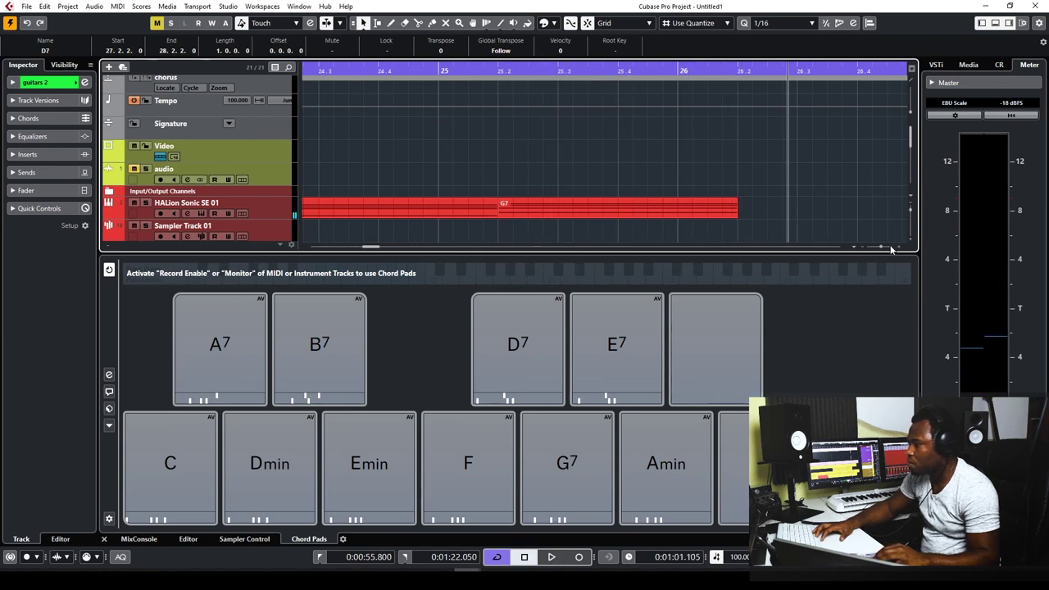
Step: Delete the D7 part and place the Amin pad's chord directly after the G7 part on HALion Sonic SE 01
left_click_drag(882, 250, 876, 251)
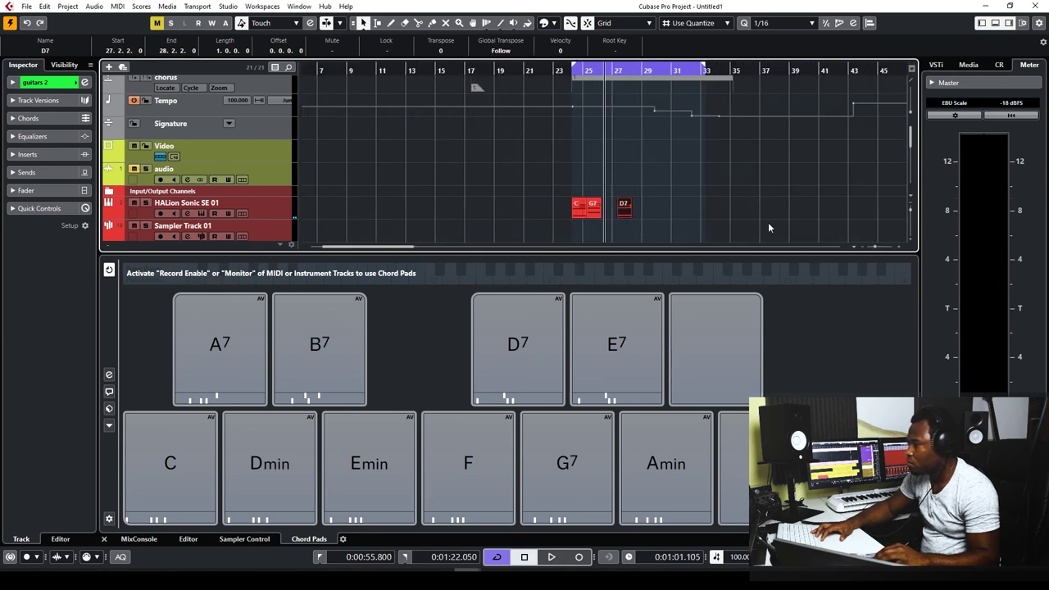
left_click(660, 216)
left_click_drag(622, 232, 620, 228)
key("Delete")
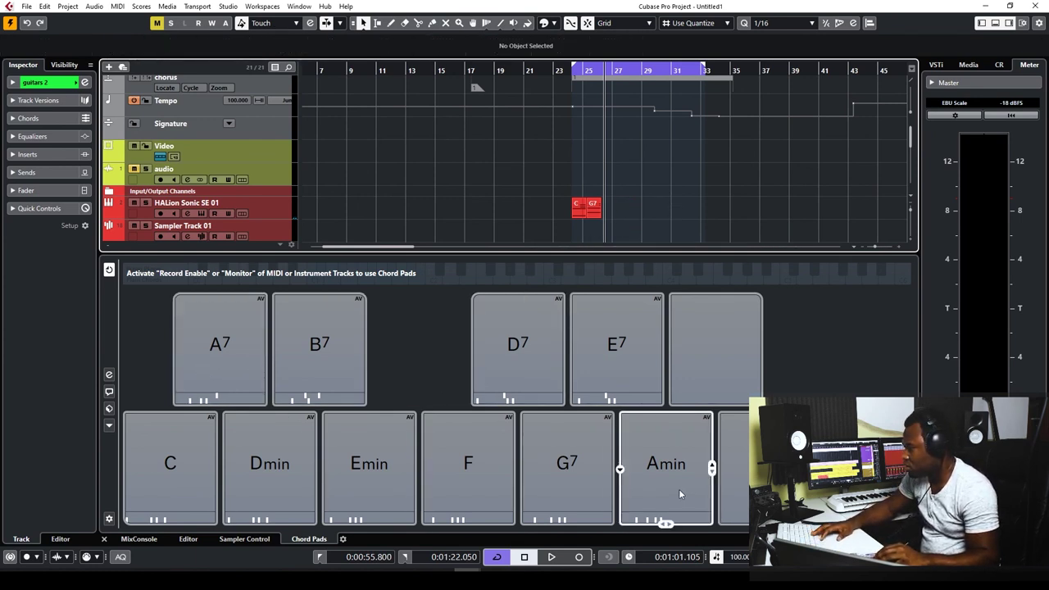
scroll(643, 234, "down", 1)
left_click_drag(643, 234, 600, 198)
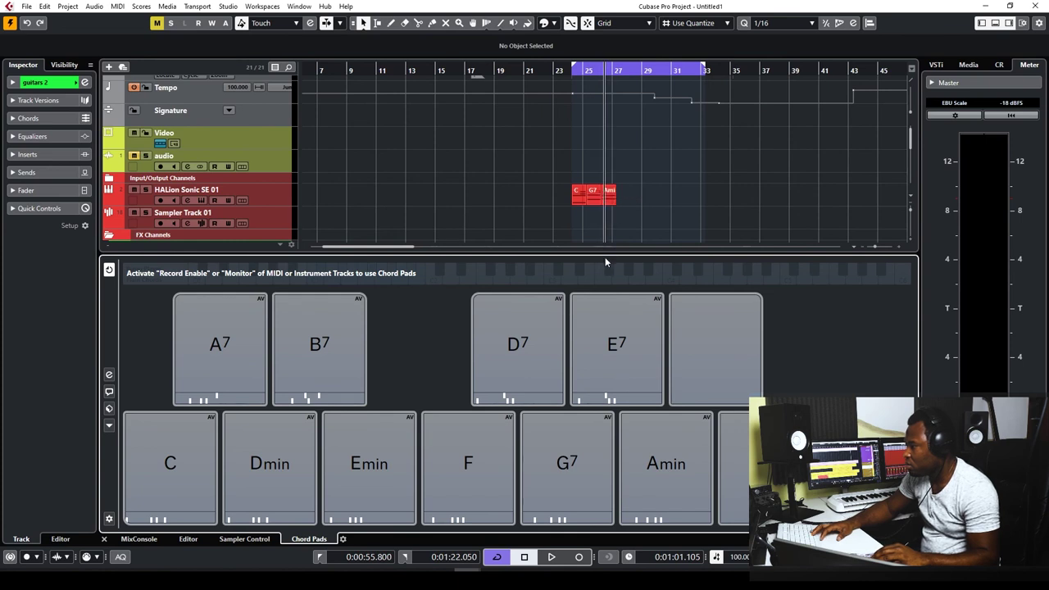
Step: Play back the C, G7 and Amin chord parts from the left locator
key("h")
key("h")
key("h")
key("h")
key("h")
key("h")
key("h")
key("h")
key("h")
key("h")
key("h")
key("h")
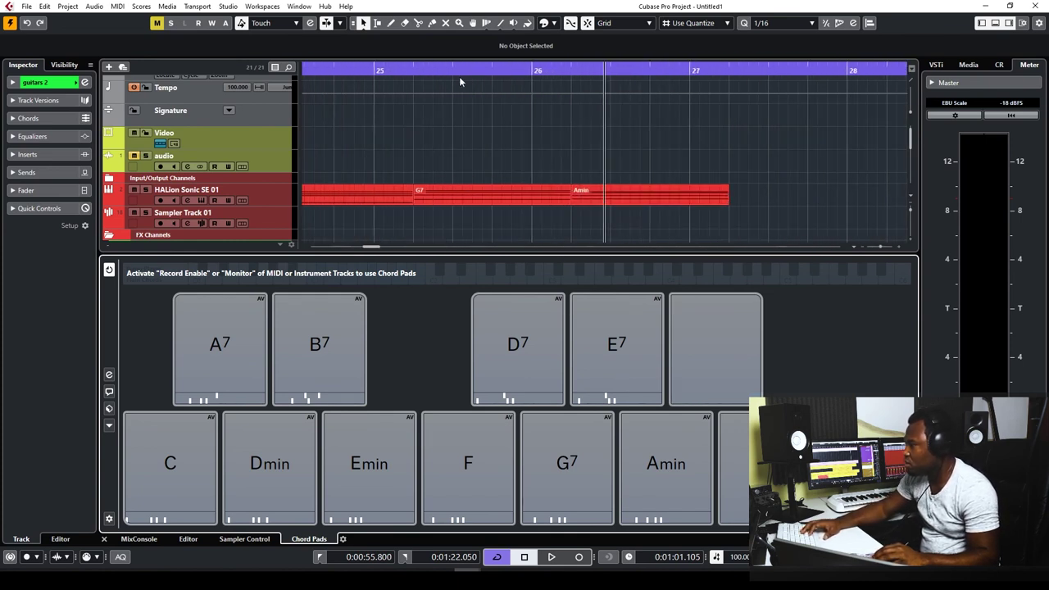
key("g")
key("g")
key("g")
key("g")
key("KP_1")
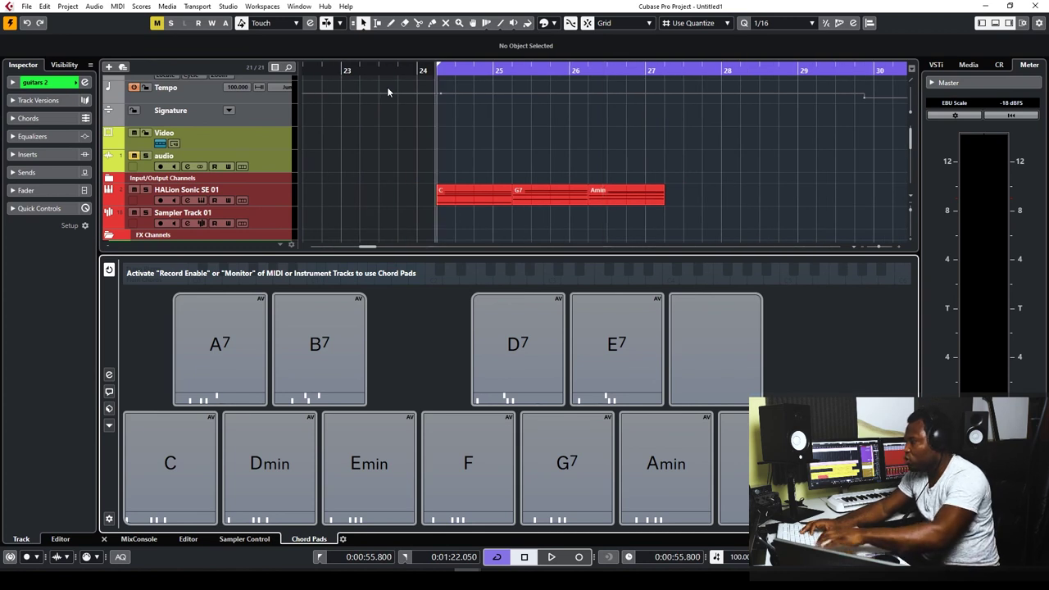
key("space")
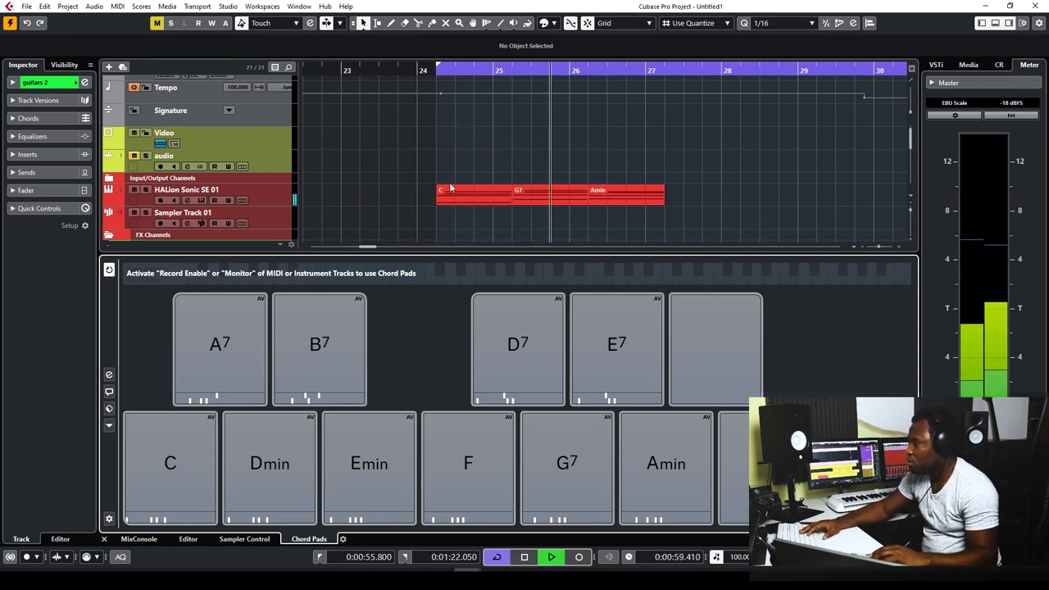
key("g")
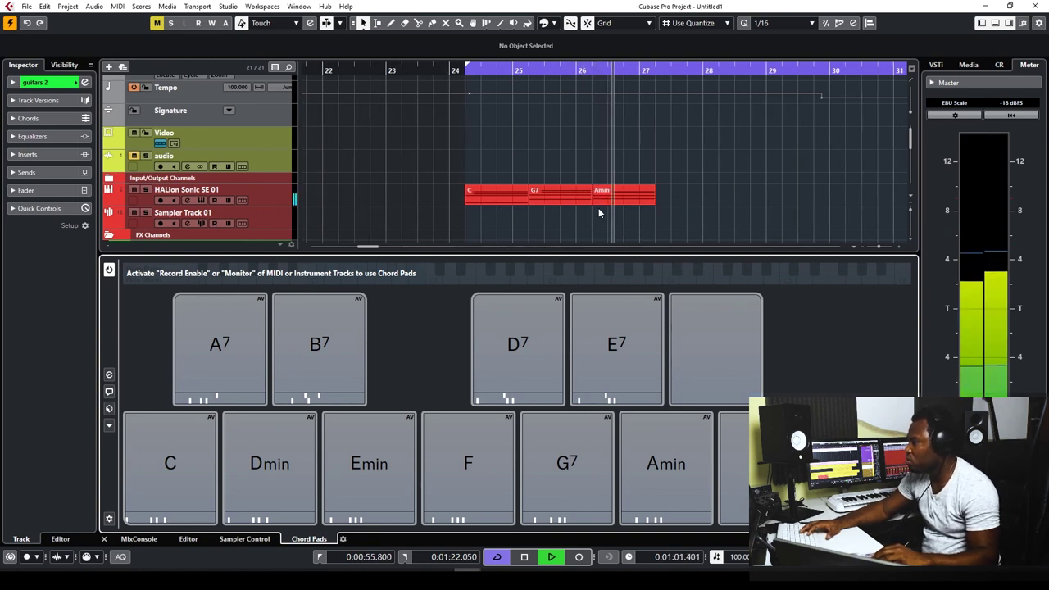
key("g")
key("space")
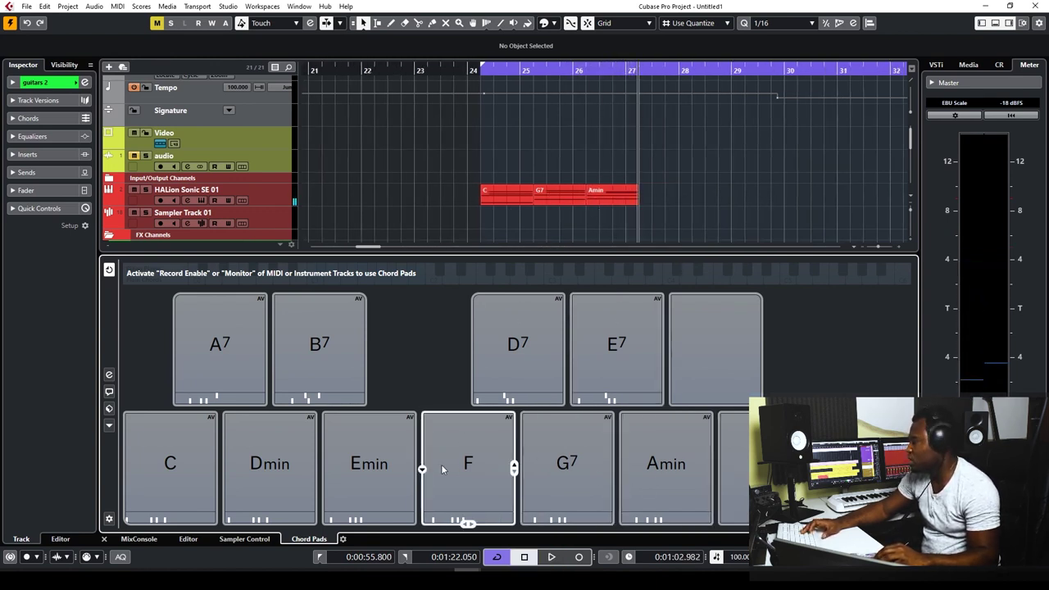
Step: Place the F pad's chord at 27.2.1, directly after the Amin part, and play back the progression from just after bar 26
left_click_drag(449, 467, 657, 197)
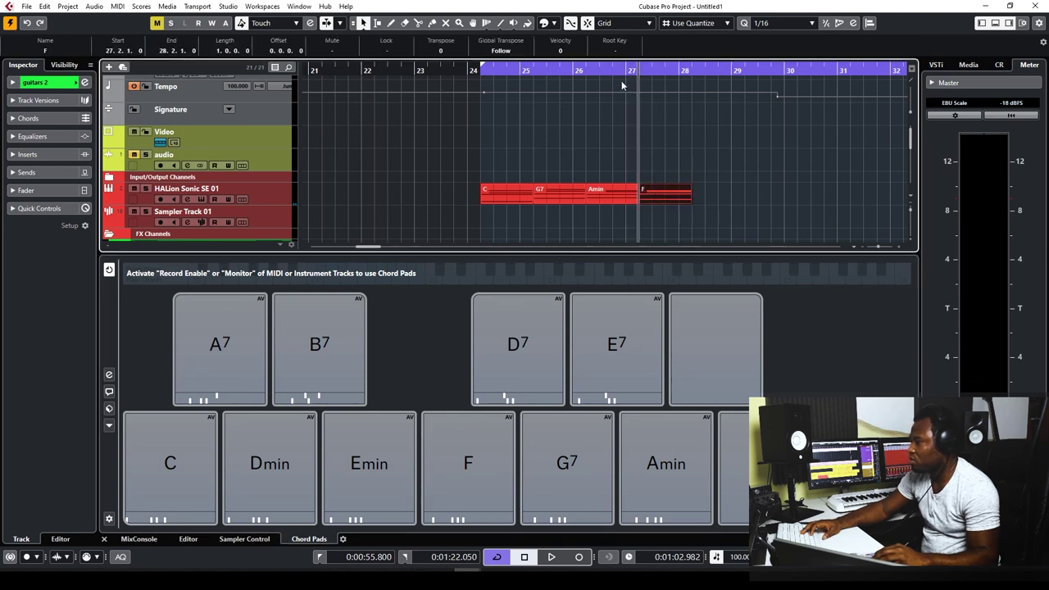
left_click(590, 68)
key("space")
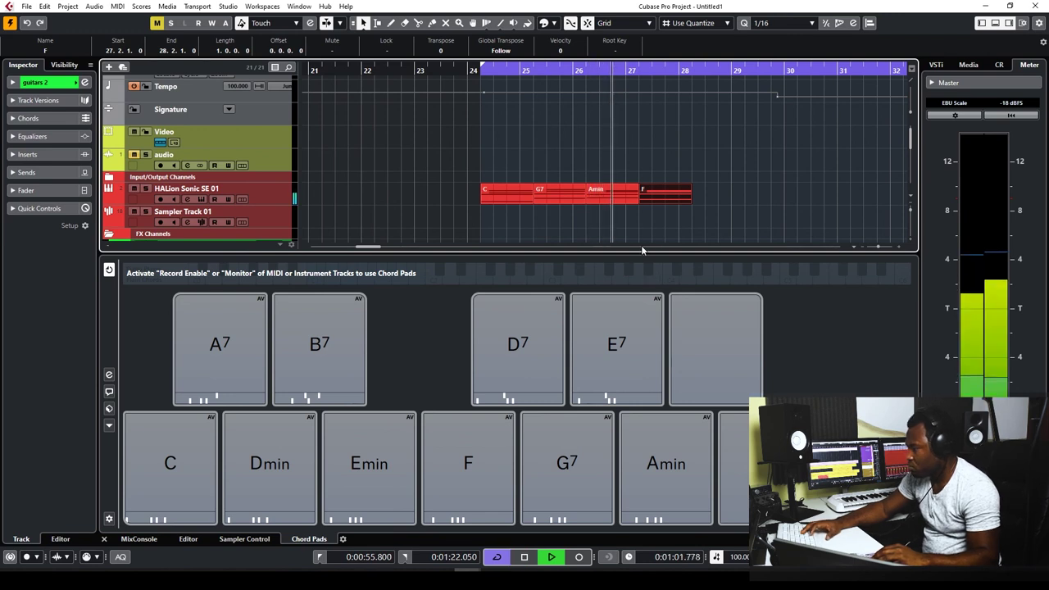
key("g")
key("g")
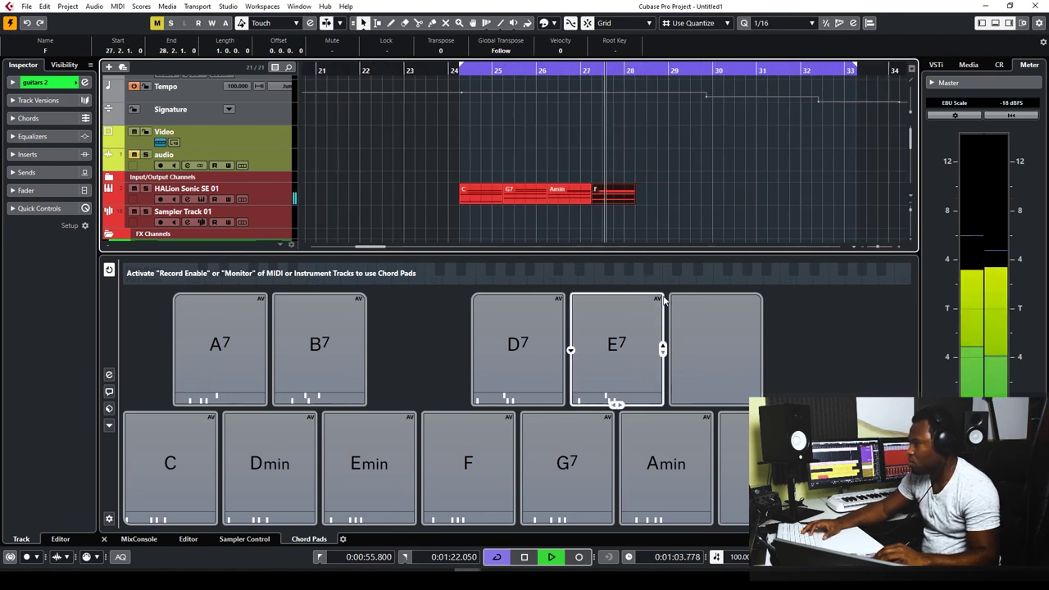
key("space")
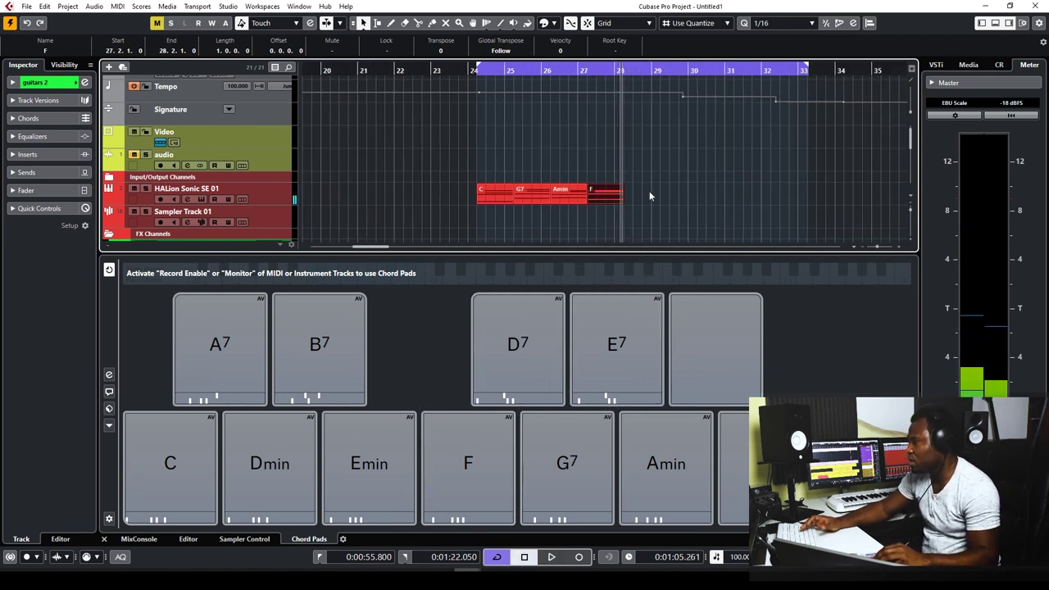
Step: Select the C, G7, Amin and F parts on HALion Sonic SE 01 and repeat them end to end up to about bar 36
left_click_drag(651, 189, 479, 197)
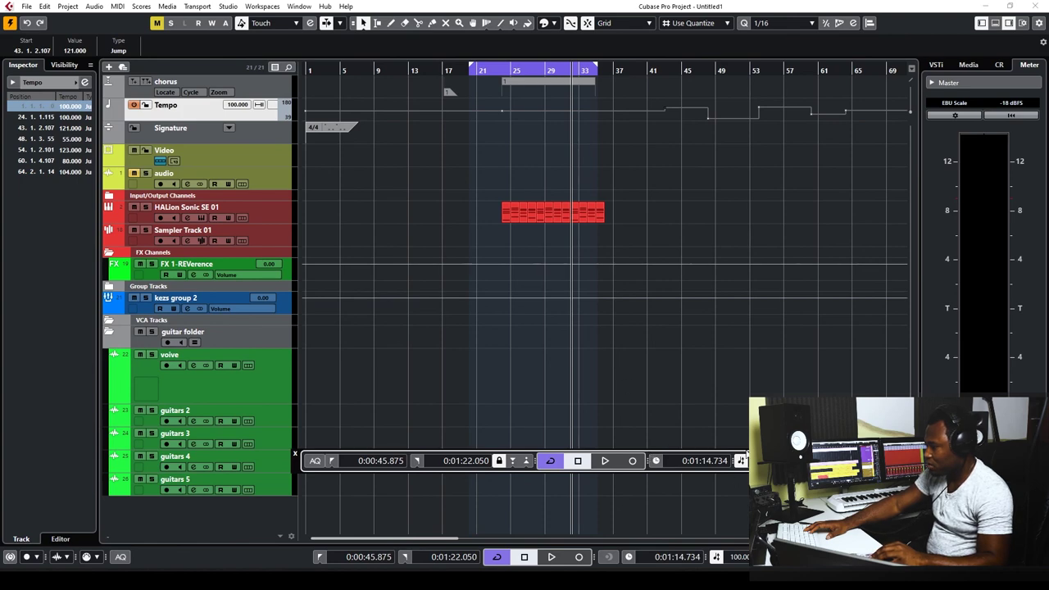
Step: Move the floating Transport panel up over the green guitar tracks' area of the arrangement
left_click_drag(746, 457, 676, 374)
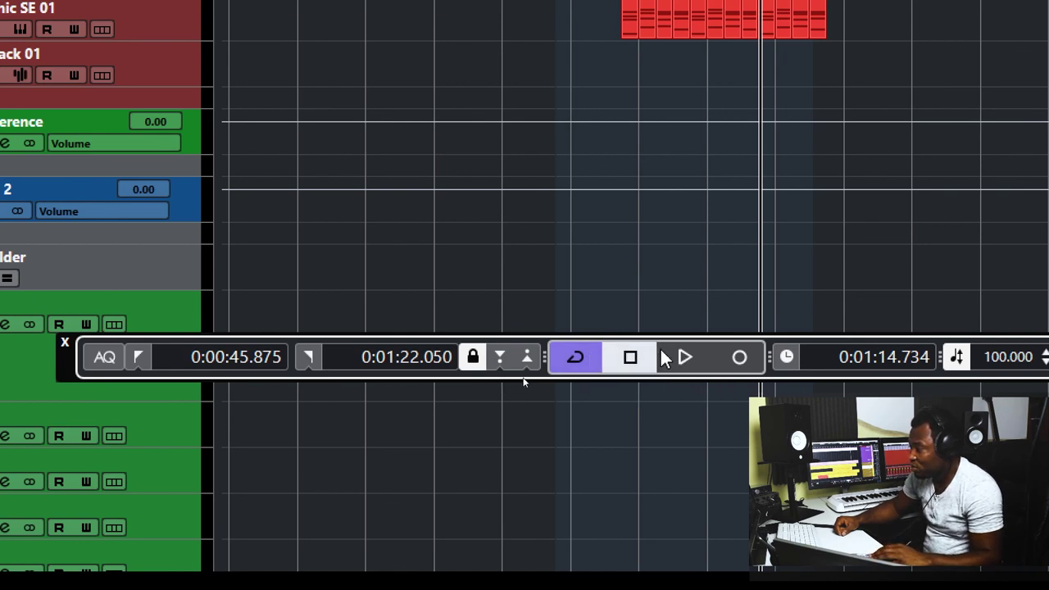
Step: Return the cursor to just before the red chord parts, play back while briefly switching recording on and off, and stop the transport
left_click(627, 359)
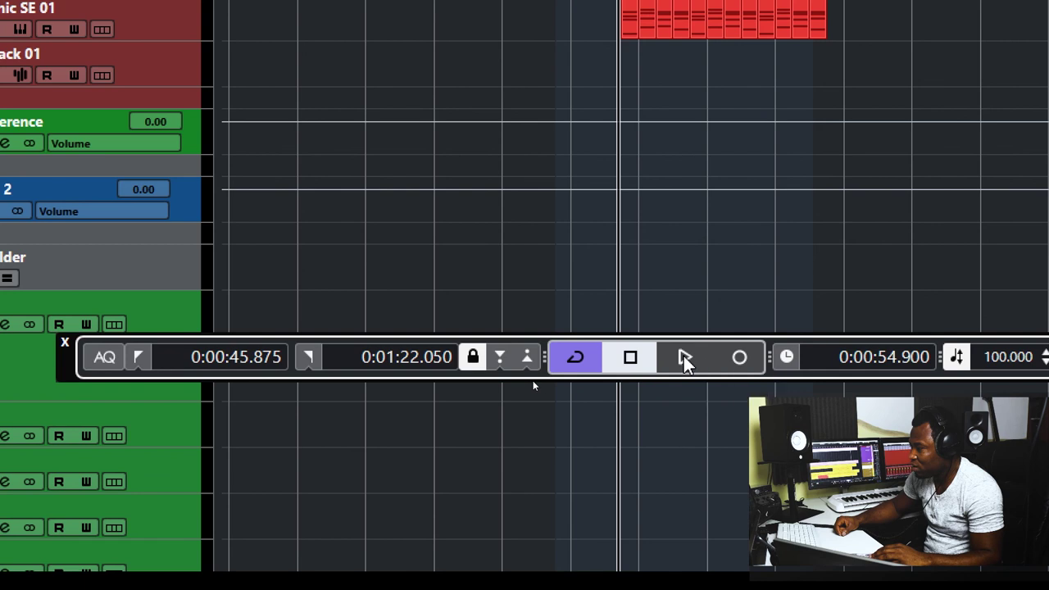
left_click(683, 358)
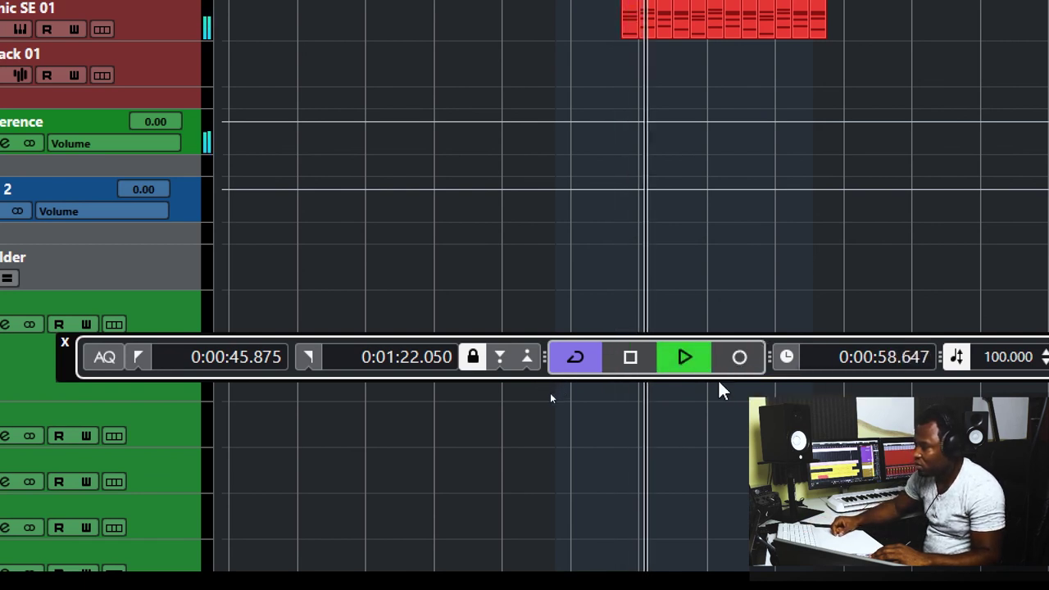
left_click(738, 358)
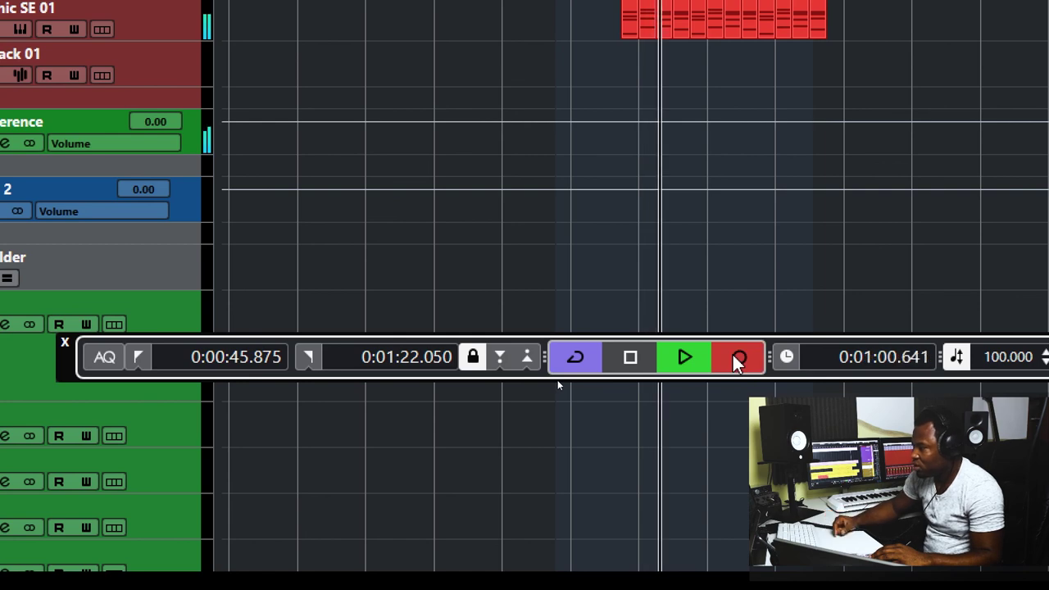
left_click(738, 361)
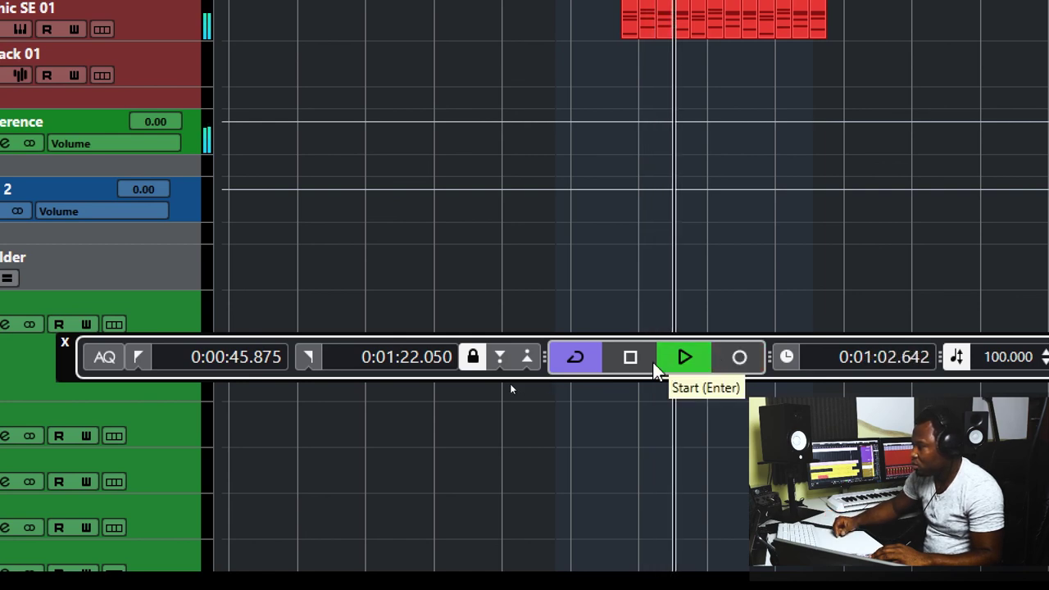
left_click(630, 358)
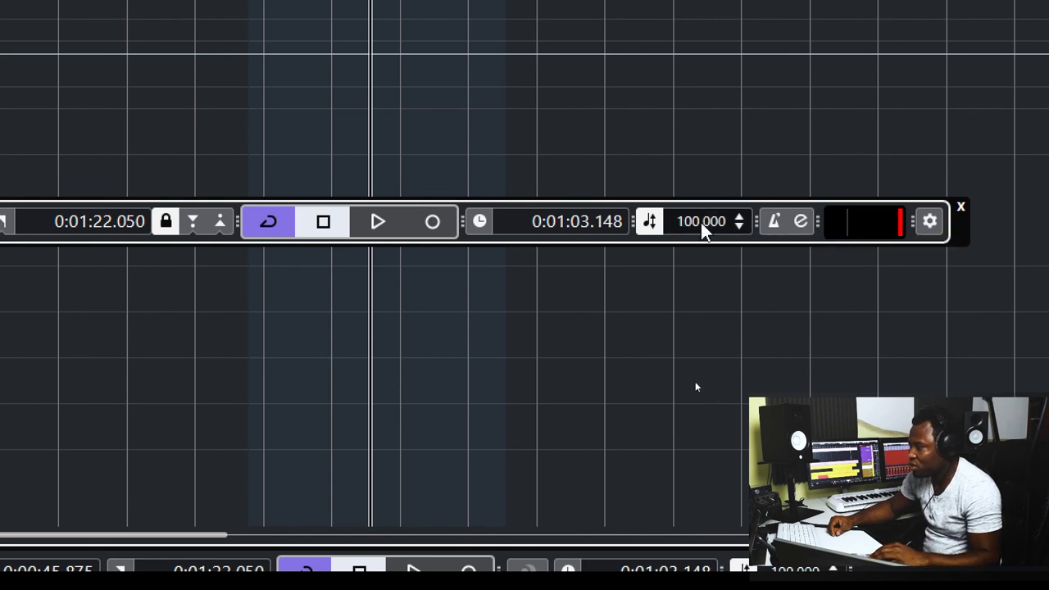
Step: Toggle the metronome click and play the project briefly from the current cursor position before stopping
left_click(776, 223)
key("space")
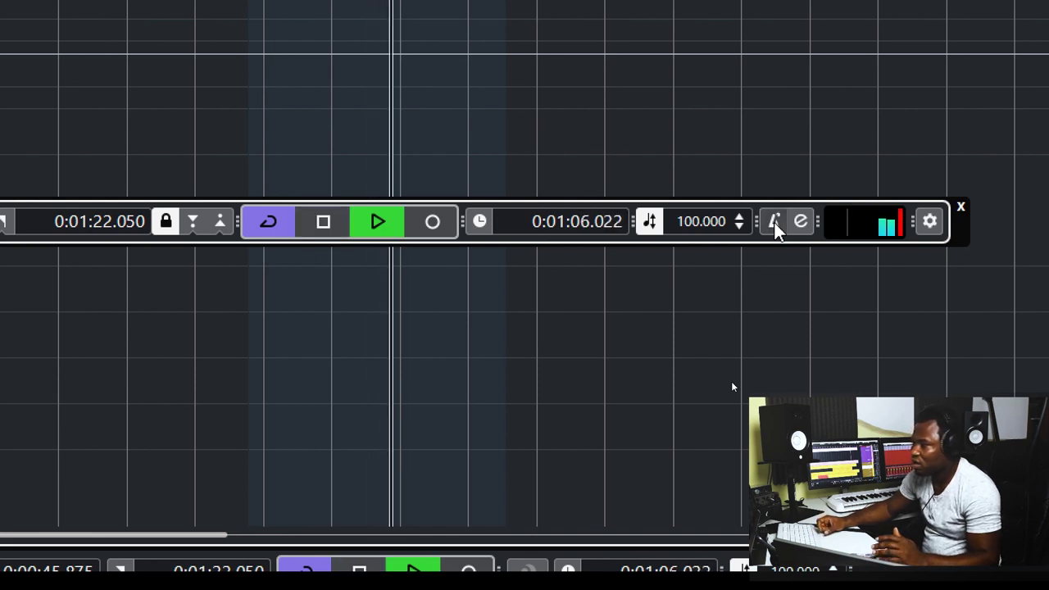
key("space")
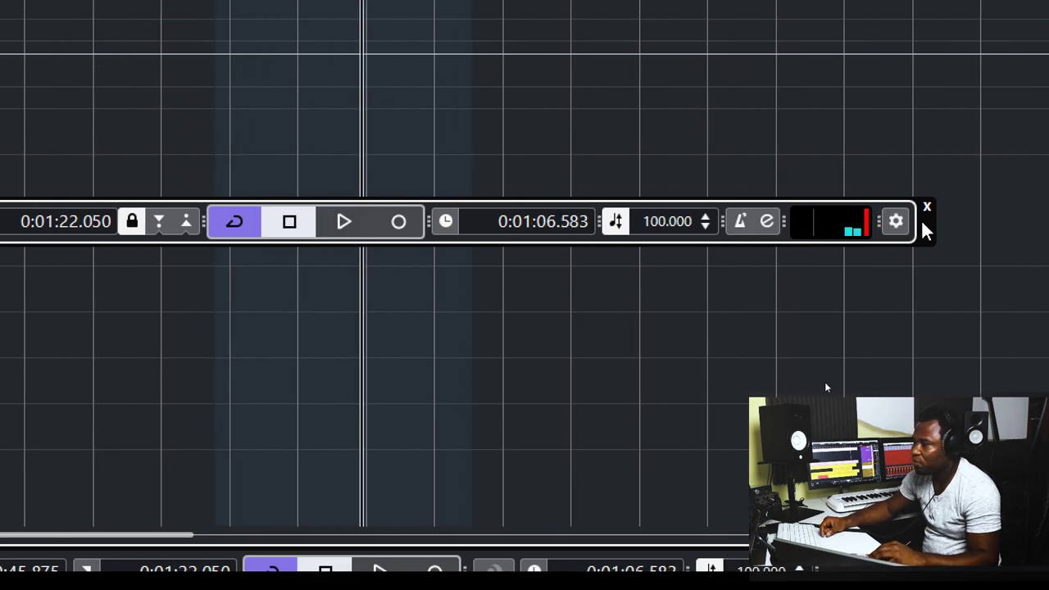